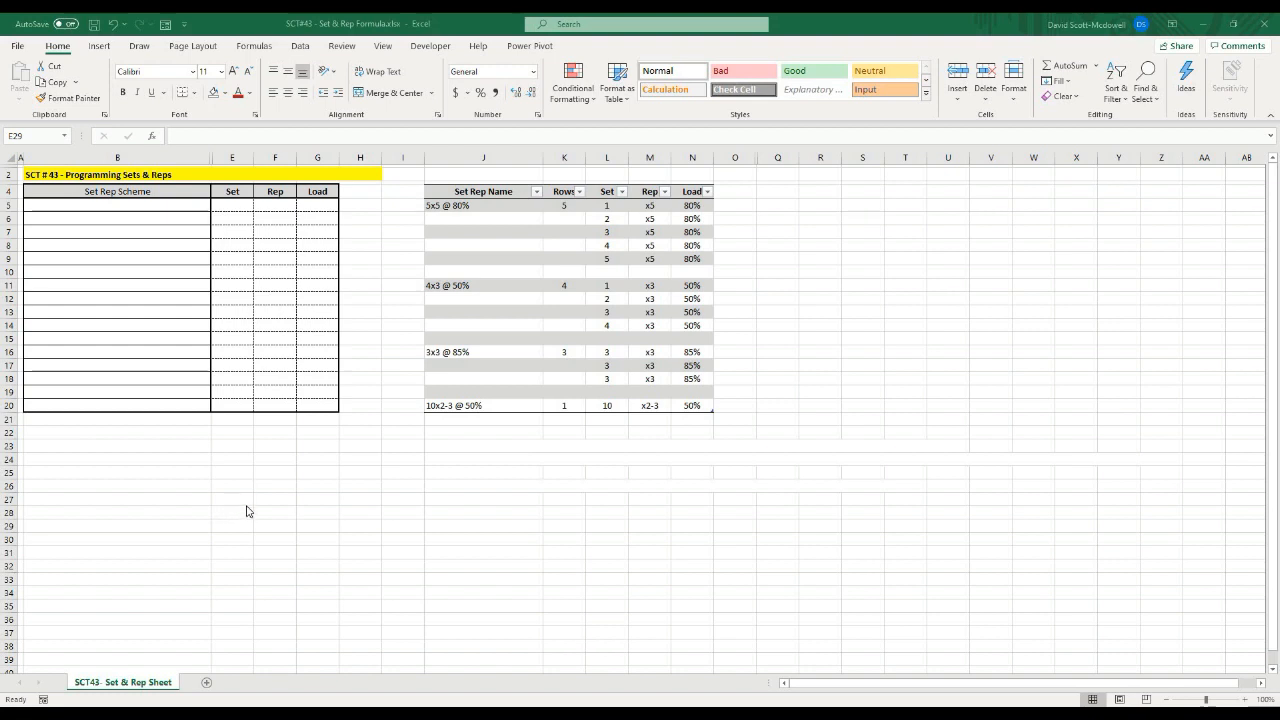
pyautogui.click(309, 526)
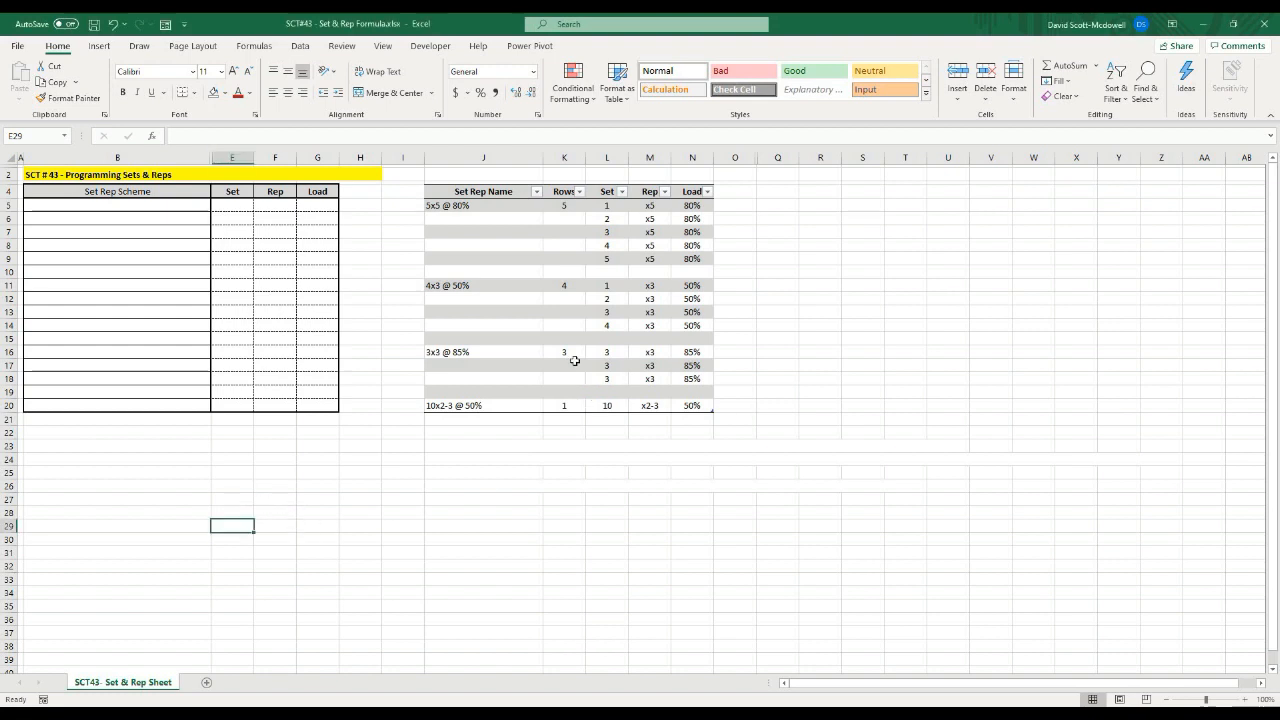
pyautogui.click(458, 206)
pyautogui.click(406, 447)
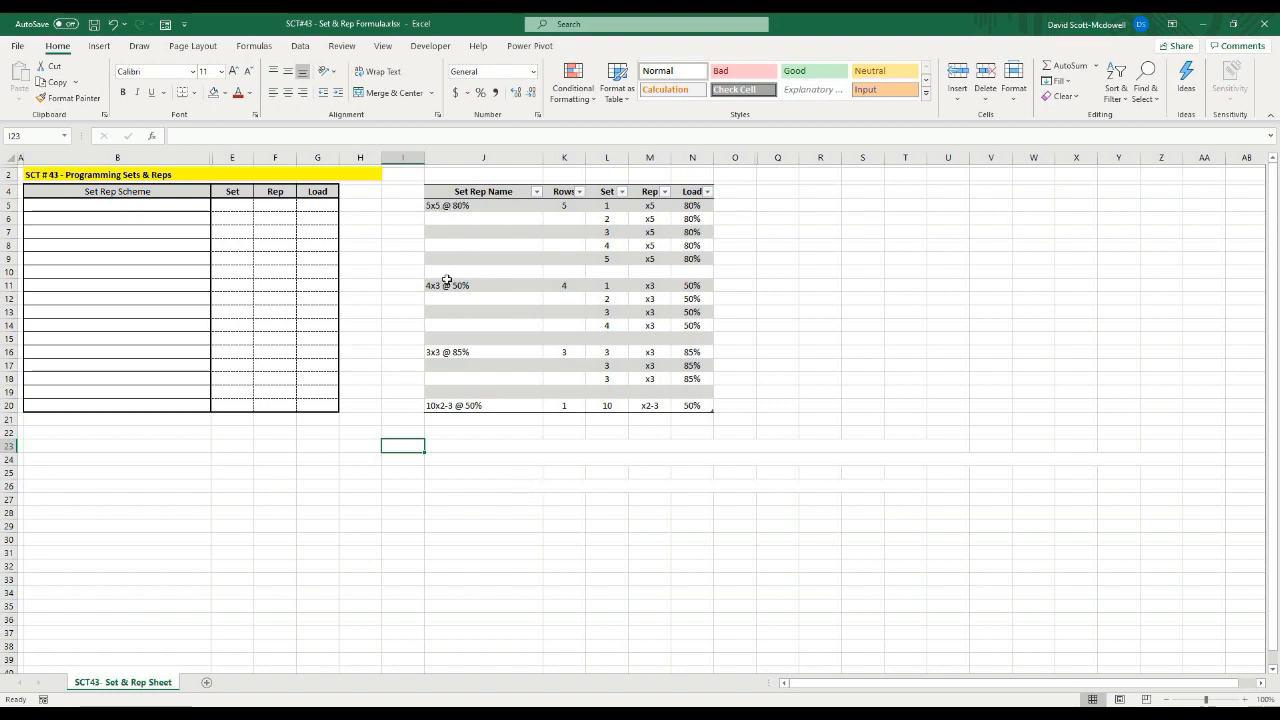
pyautogui.click(454, 502)
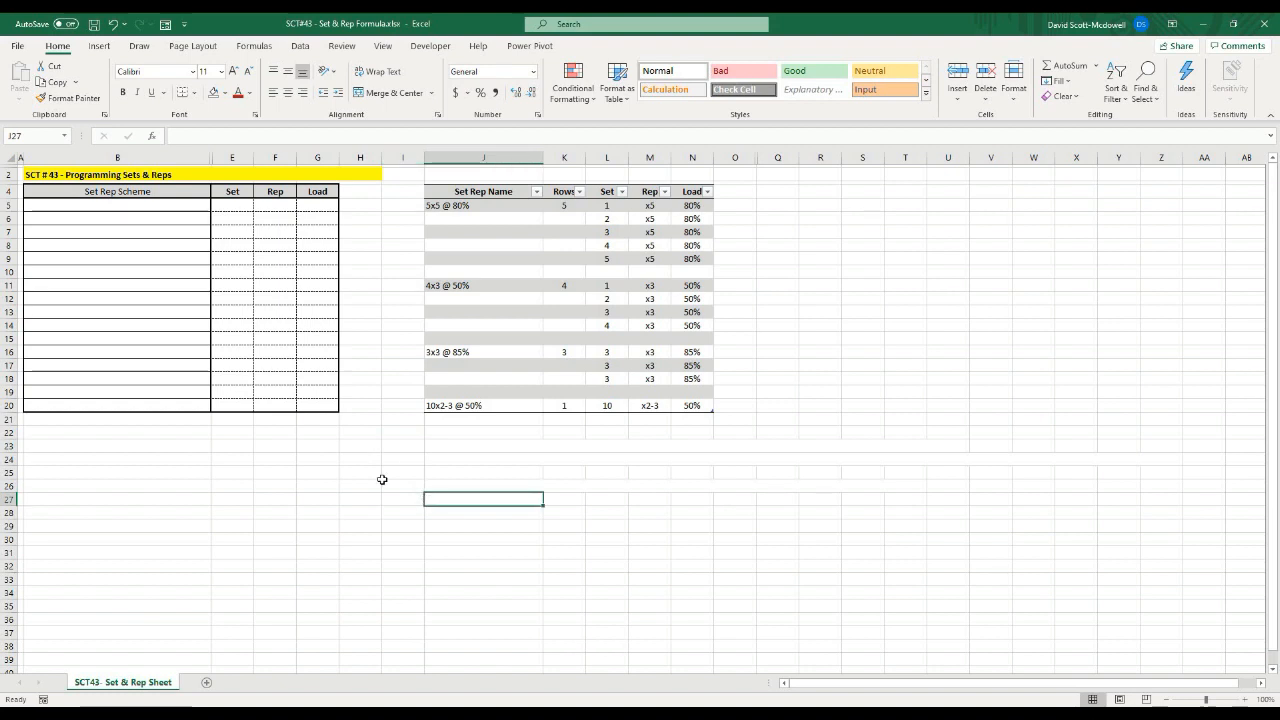
pyautogui.click(91, 257)
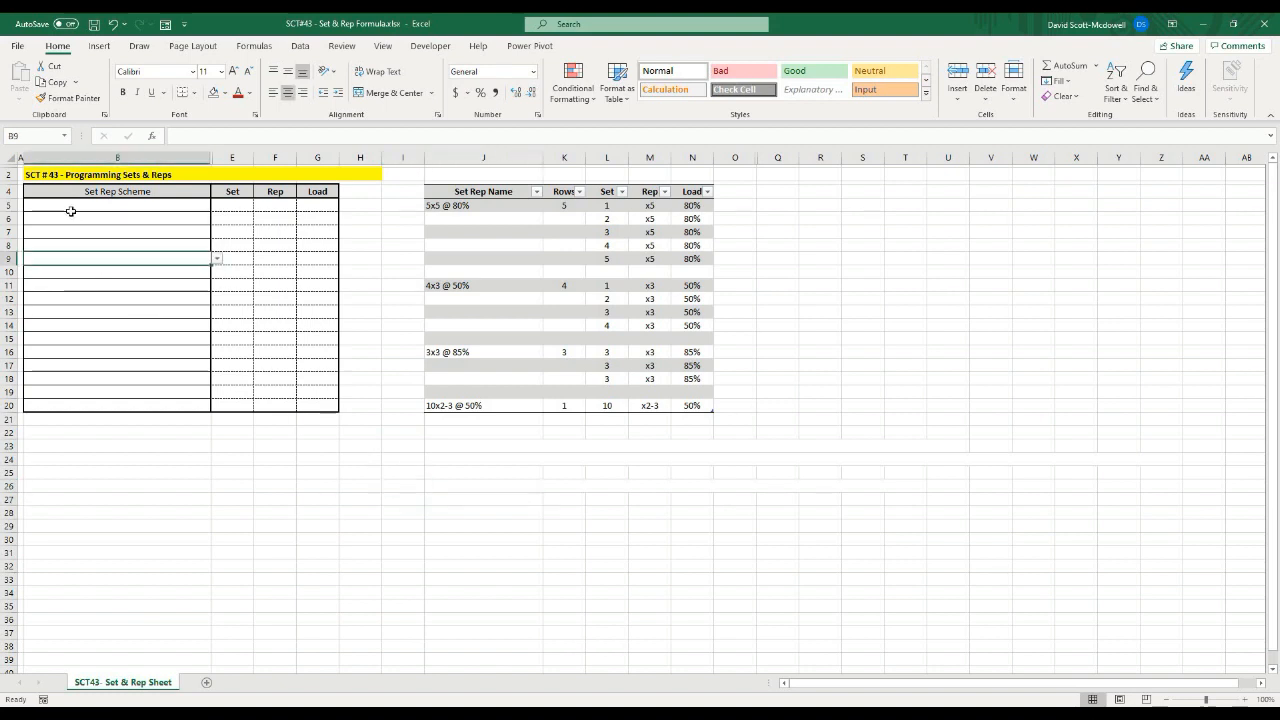
# Choose the 10x2-3 @ 50% scheme in B5 and the 4x3 @ 50% scheme in B8 of the Set Rep Scheme column
pyautogui.click(71, 207)
pyautogui.click(218, 208)
pyautogui.click(100, 246)
pyautogui.click(199, 243)
pyautogui.click(217, 244)
pyautogui.click(163, 263)
# Choose the 3x3 @ 85% scheme in B13 and the 4x3 @ 50% scheme in B17
pyautogui.click(120, 311)
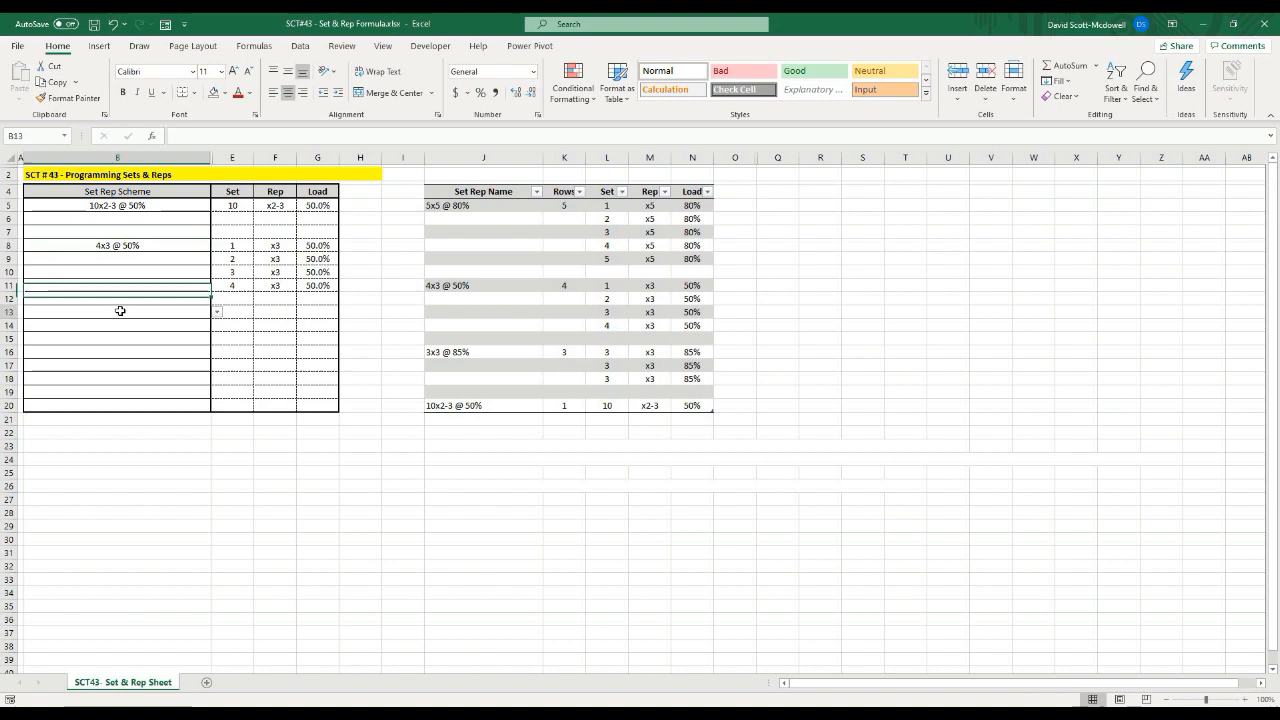
pyautogui.click(217, 312)
pyautogui.click(130, 345)
pyautogui.click(147, 366)
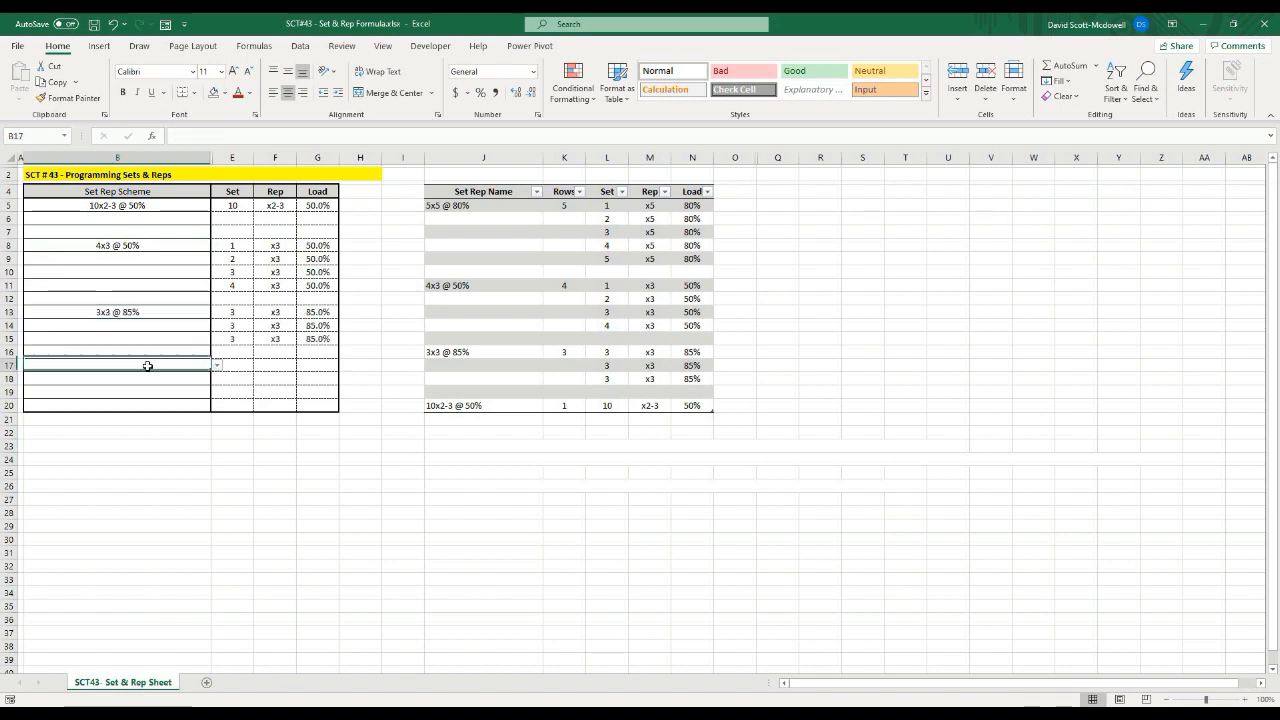
pyautogui.click(216, 365)
pyautogui.click(163, 385)
pyautogui.click(120, 485)
# Choose the 4x3 @ 50% scheme in B9 and the 5x5 @ 80% scheme in B10
pyautogui.click(120, 258)
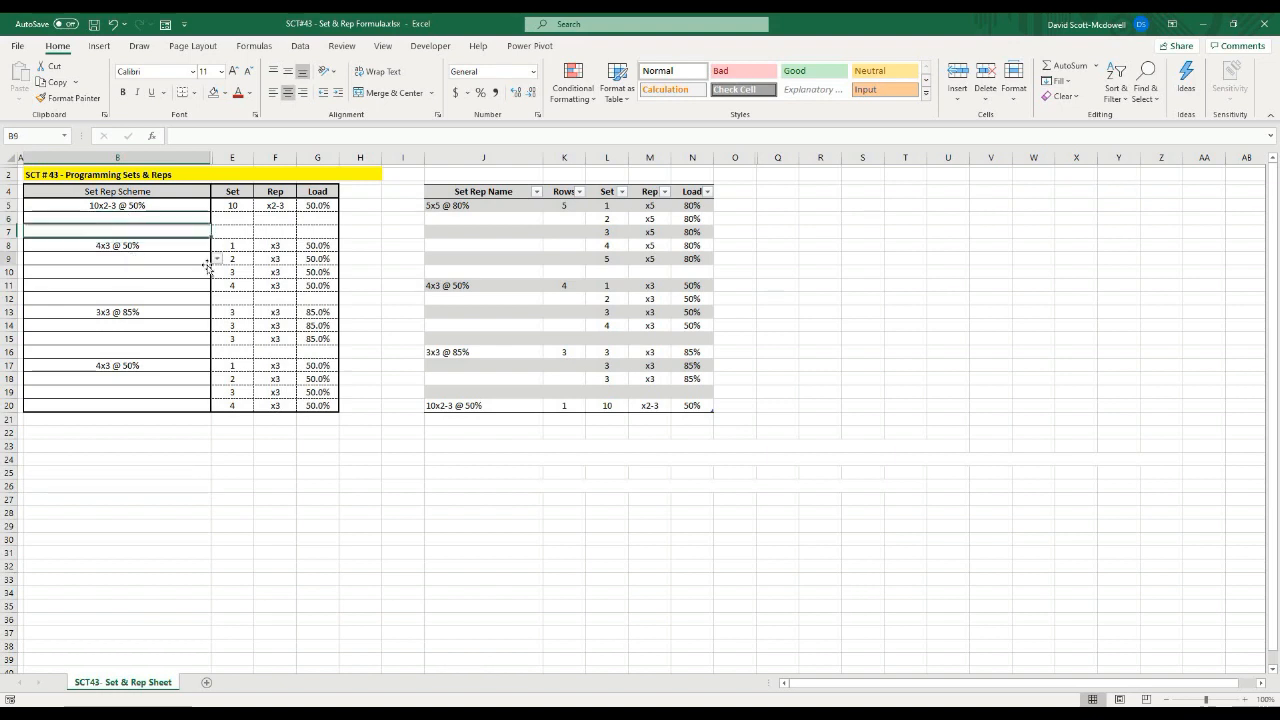
pyautogui.click(216, 258)
pyautogui.click(125, 283)
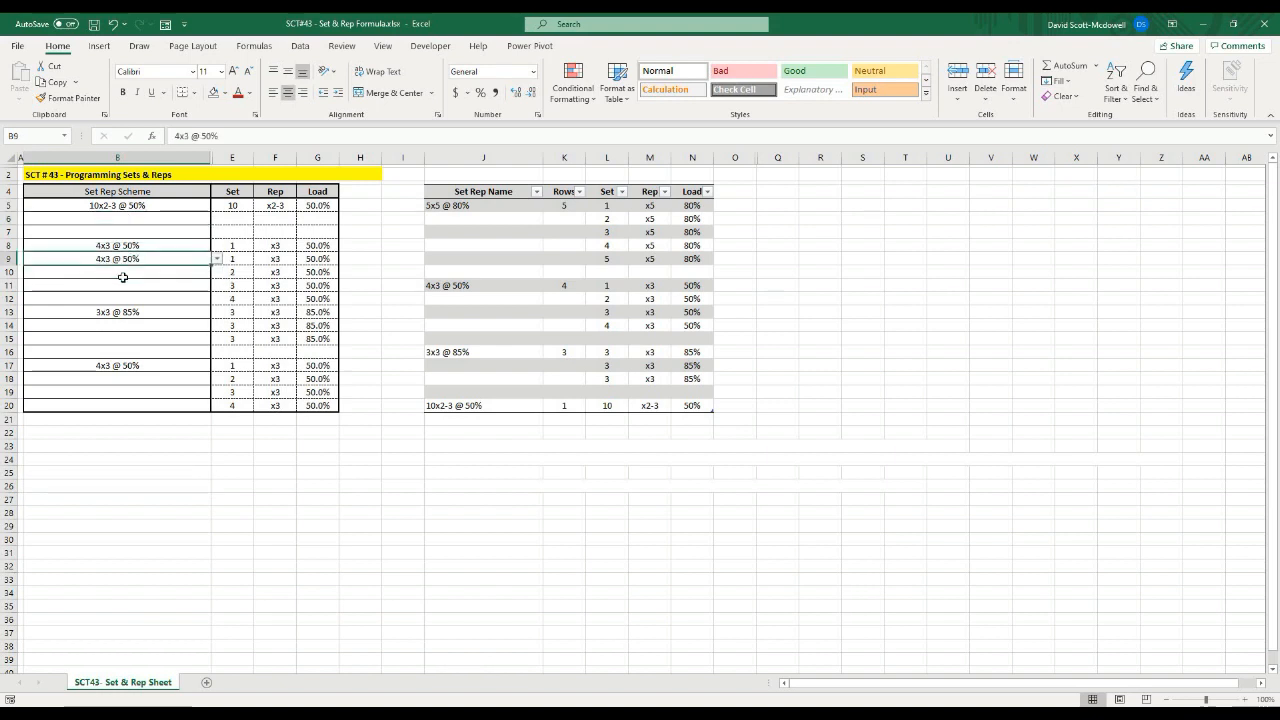
pyautogui.click(200, 272)
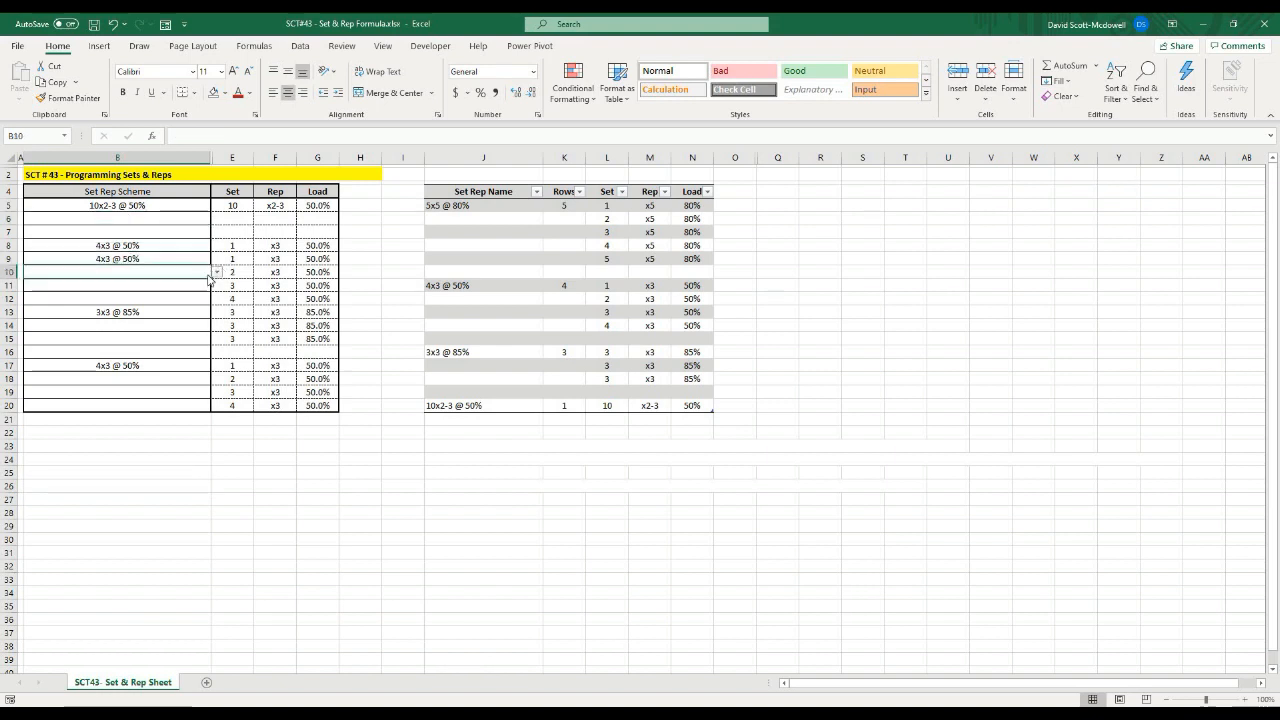
pyautogui.click(216, 272)
pyautogui.press('Escape')
pyautogui.click(116, 440)
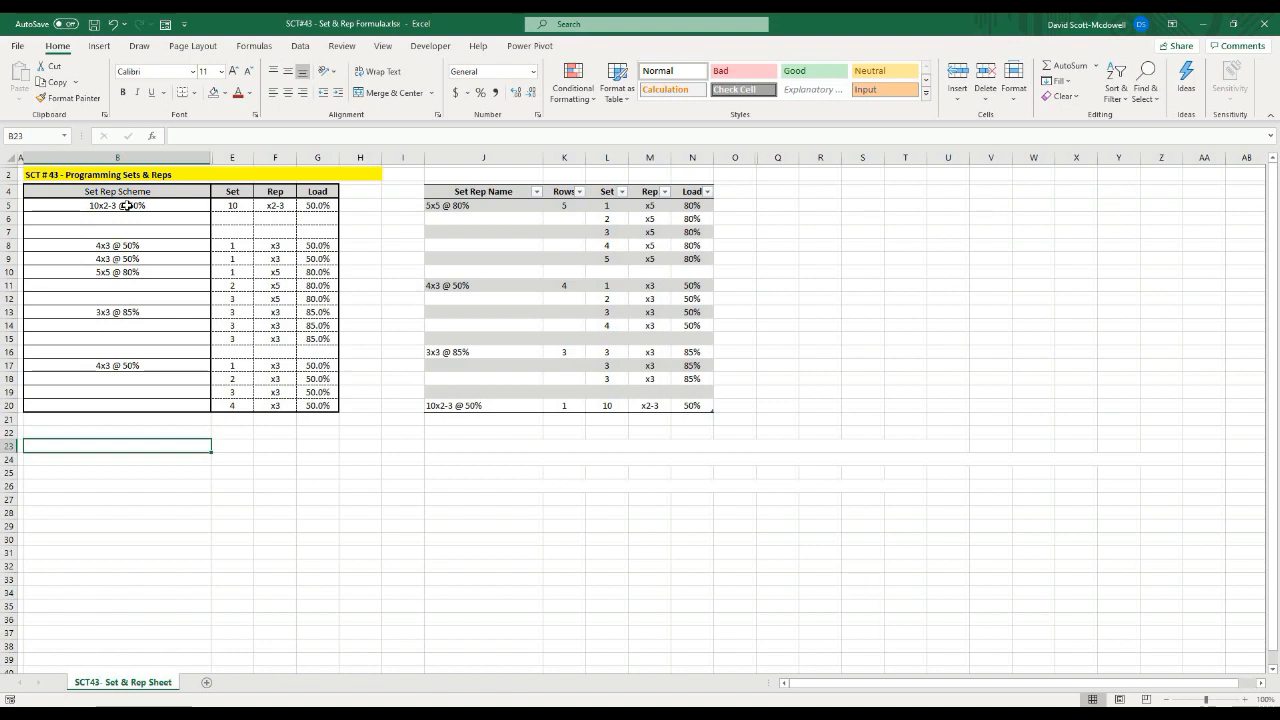
pyautogui.moveTo(127, 205); pyautogui.dragTo(133, 400)
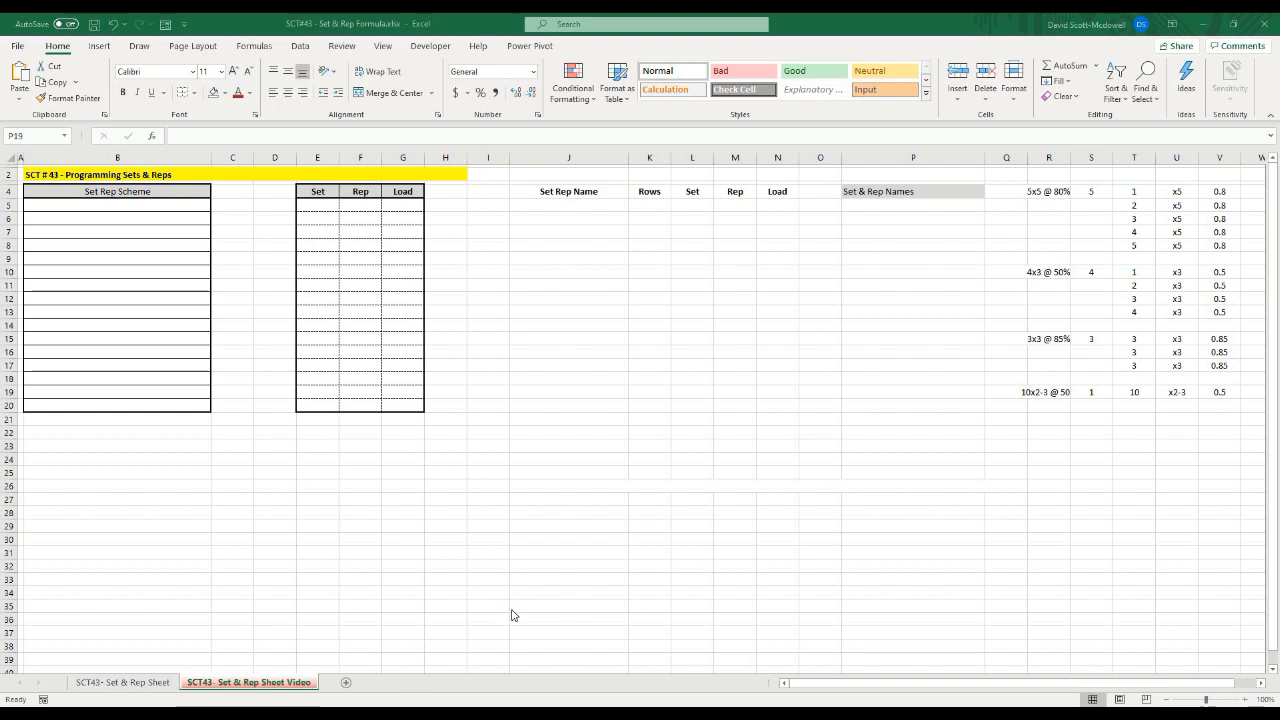
# Examine the Set, Rep and Load headers of the empty programming table on the SCT43- Set & Rep Sheet Video sheet
pyautogui.click(323, 192)
pyautogui.click(323, 192)
pyautogui.click(359, 191)
pyautogui.click(394, 191)
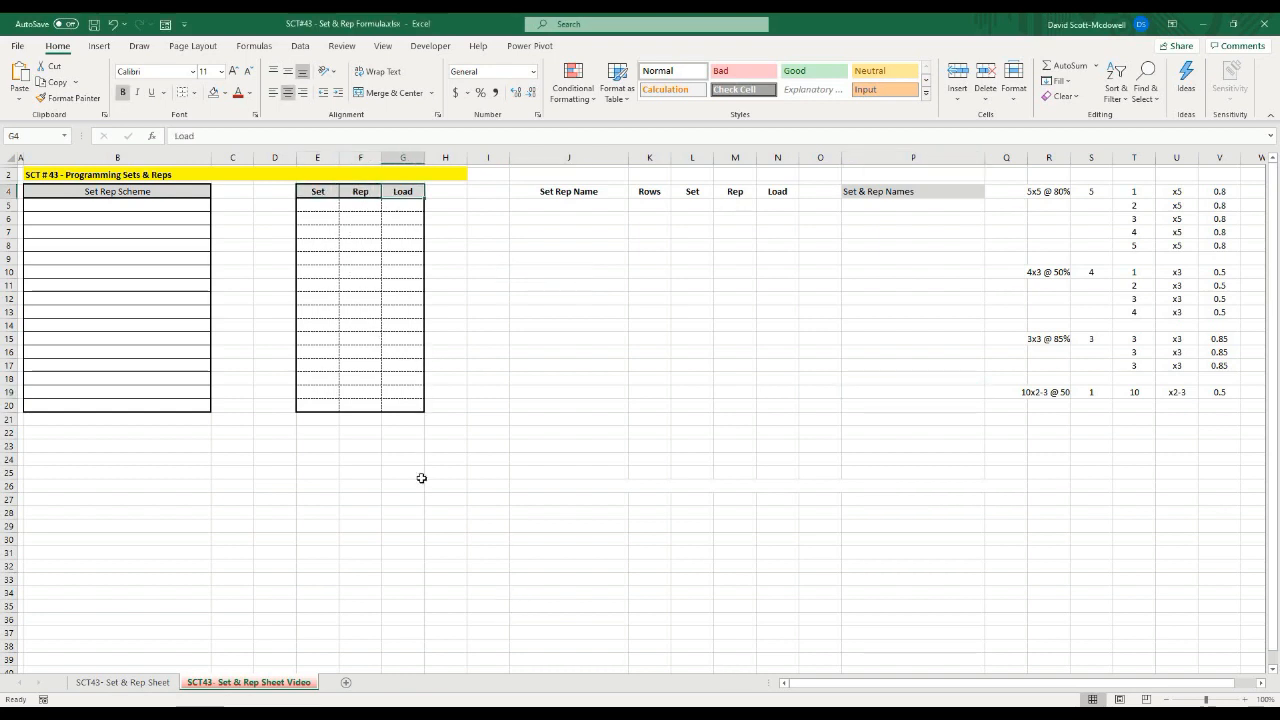
pyautogui.moveTo(421, 478); pyautogui.dragTo(421, 470)
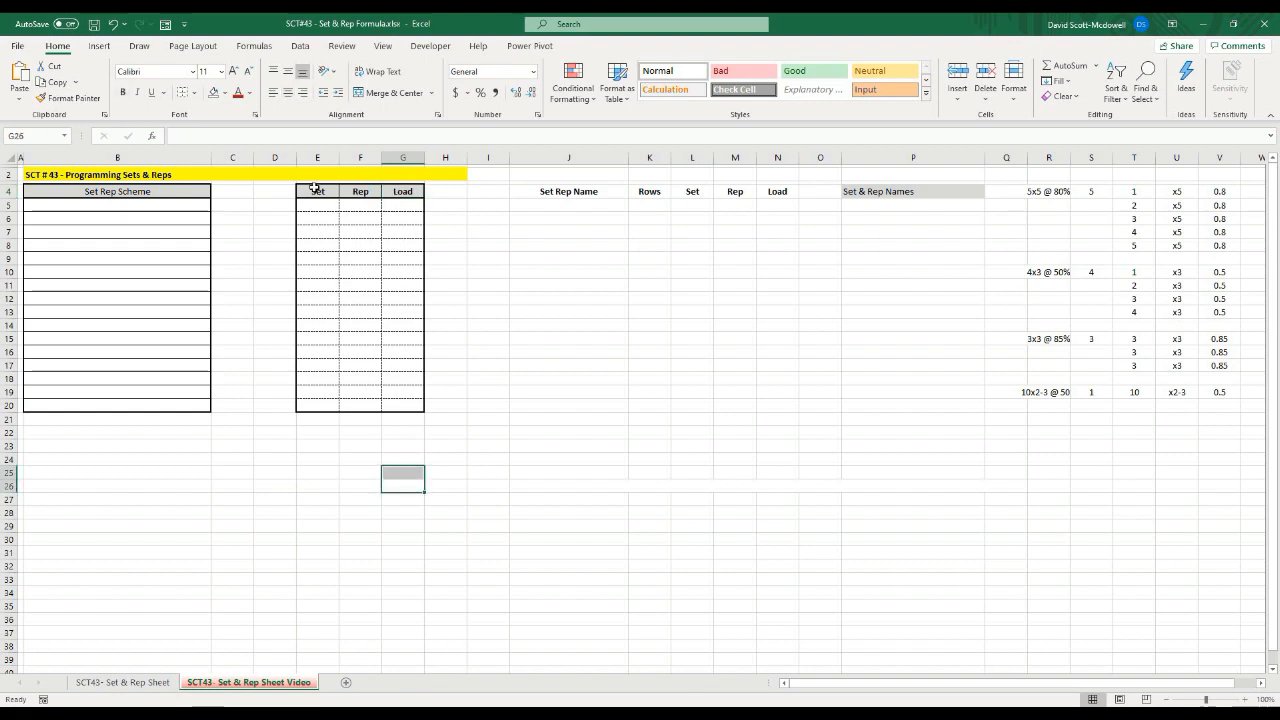
pyautogui.click(315, 190)
pyautogui.click(346, 484)
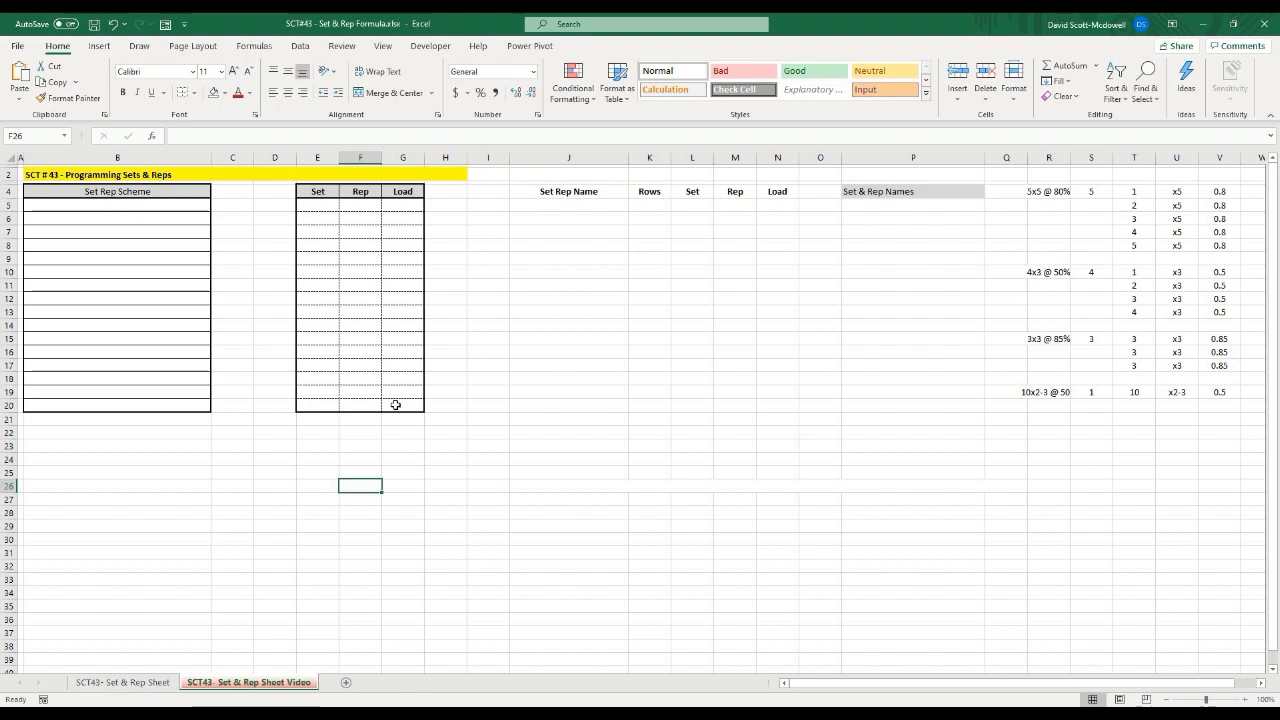
pyautogui.click(377, 473)
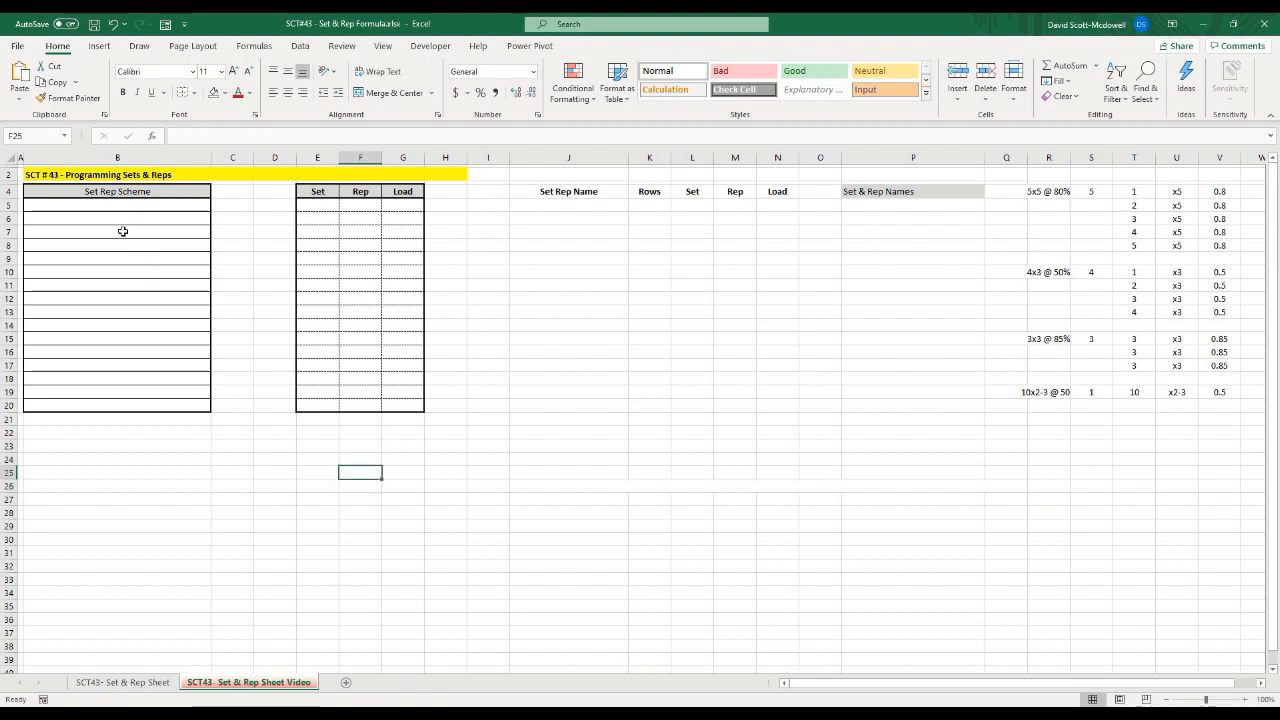
pyautogui.click(280, 434)
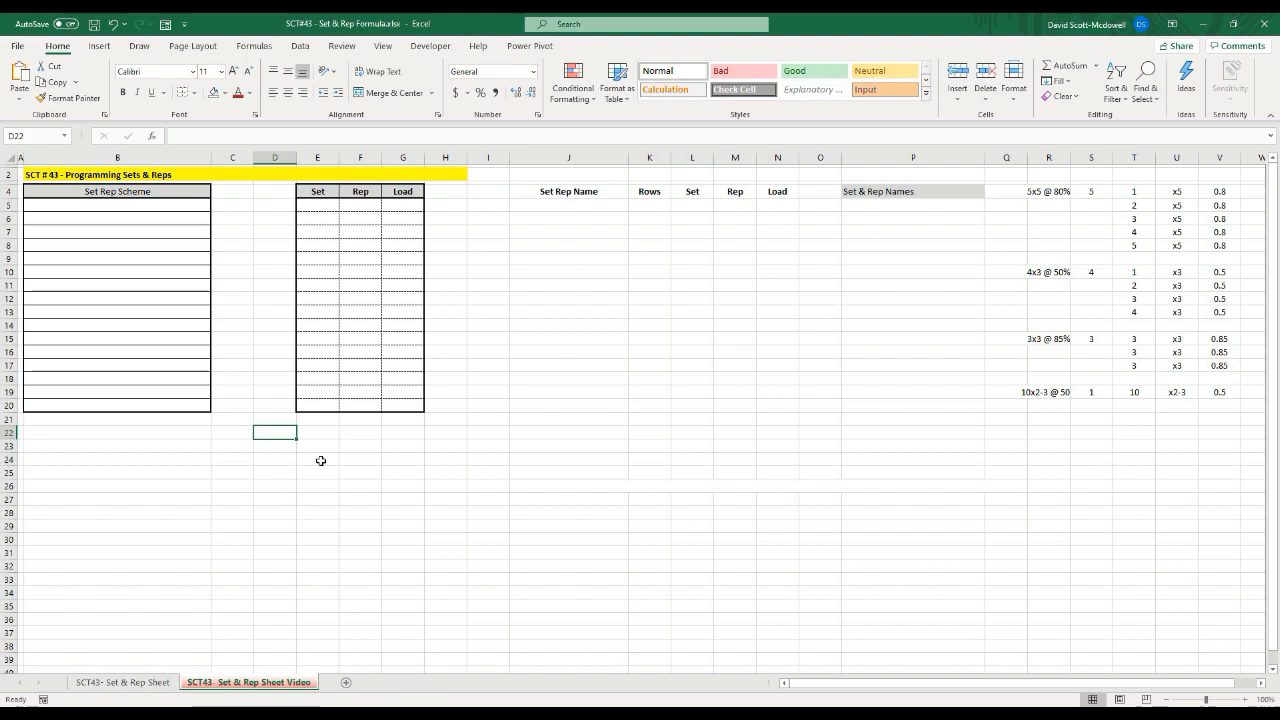
pyautogui.click(370, 476)
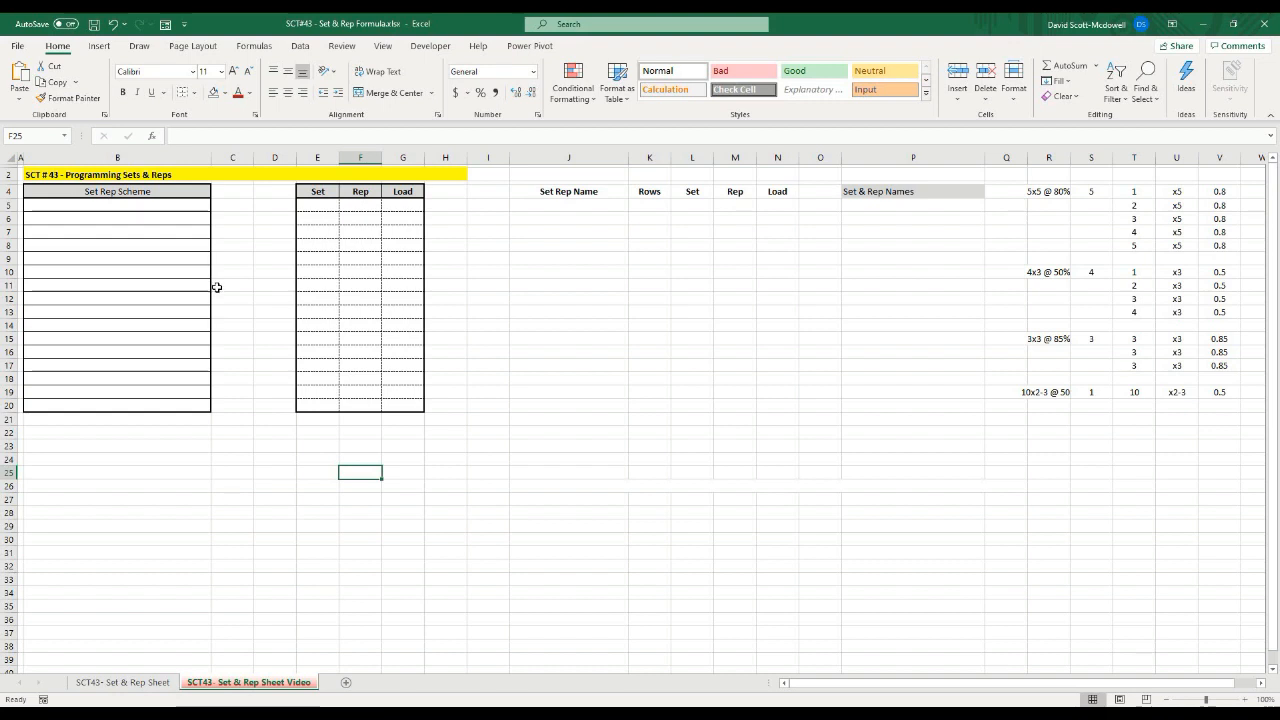
# Examine the Set Rep Scheme cells, the Set column's formulas and the blank helper columns C and D
pyautogui.click(92, 206)
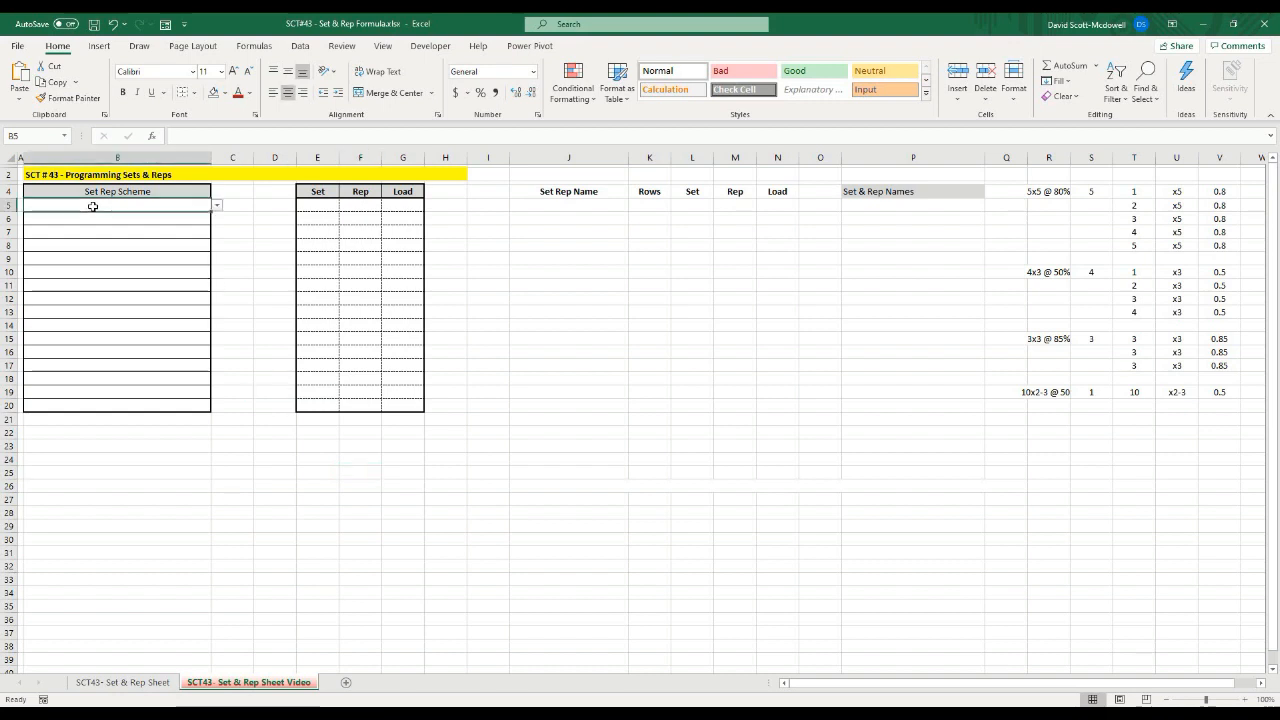
pyautogui.click(318, 205)
pyautogui.click(340, 447)
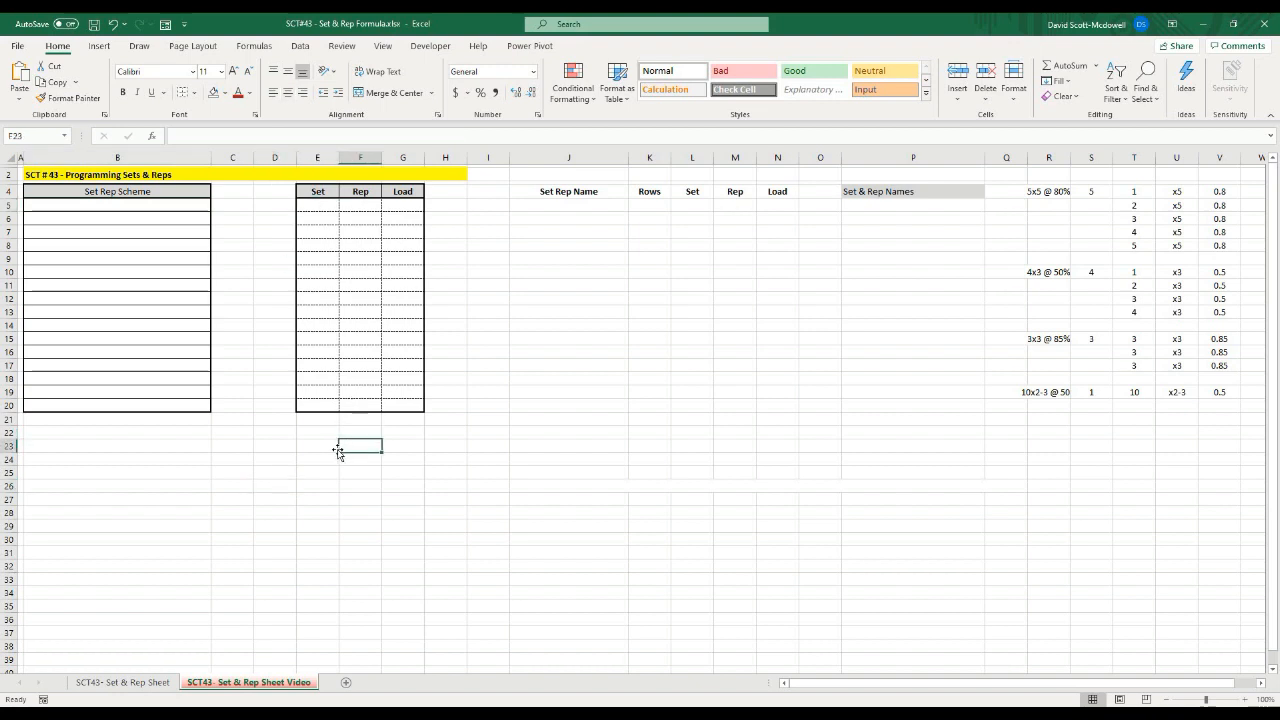
pyautogui.moveTo(318, 205); pyautogui.dragTo(322, 392)
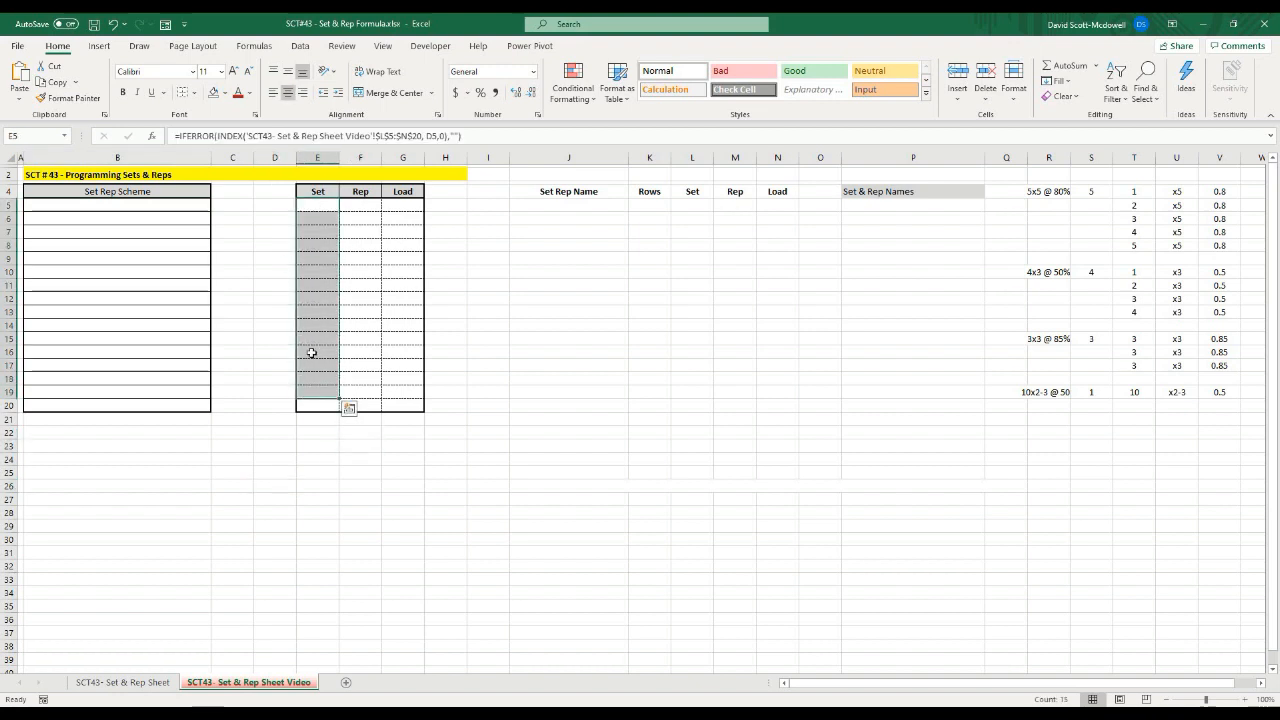
pyautogui.click(270, 193)
pyautogui.moveTo(248, 205); pyautogui.dragTo(272, 405)
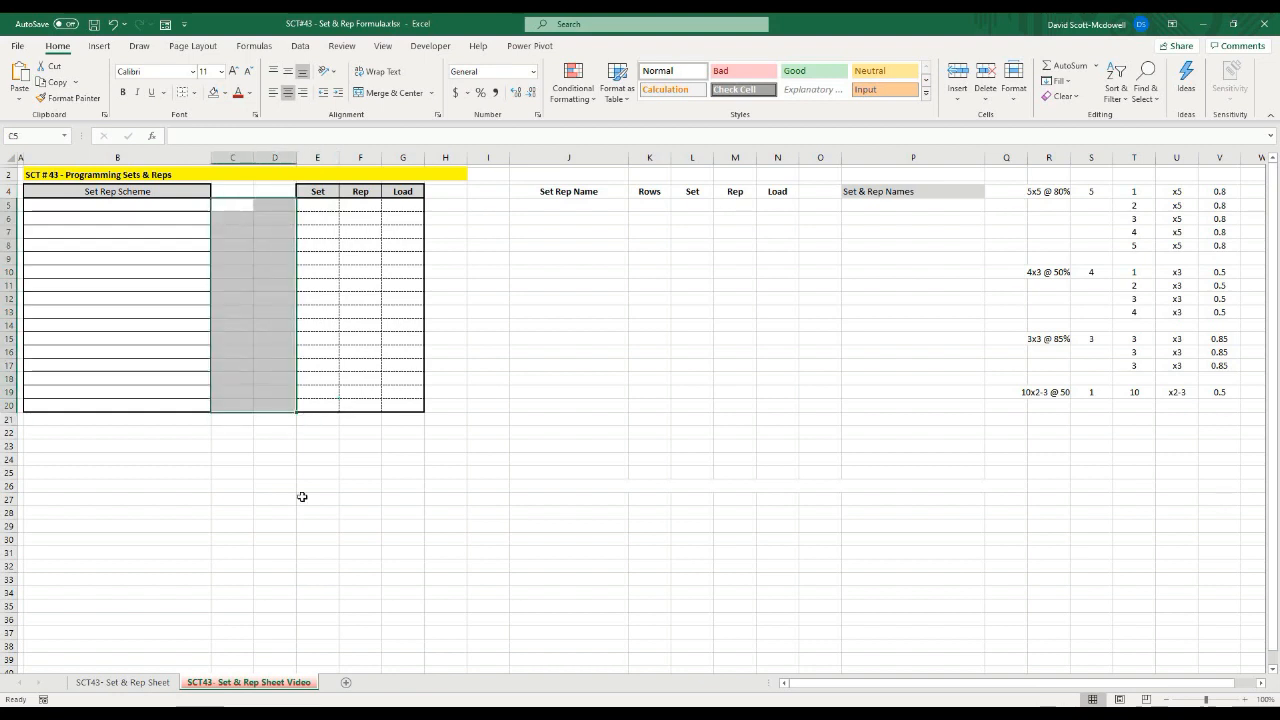
pyautogui.click(417, 580)
pyautogui.click(100, 208)
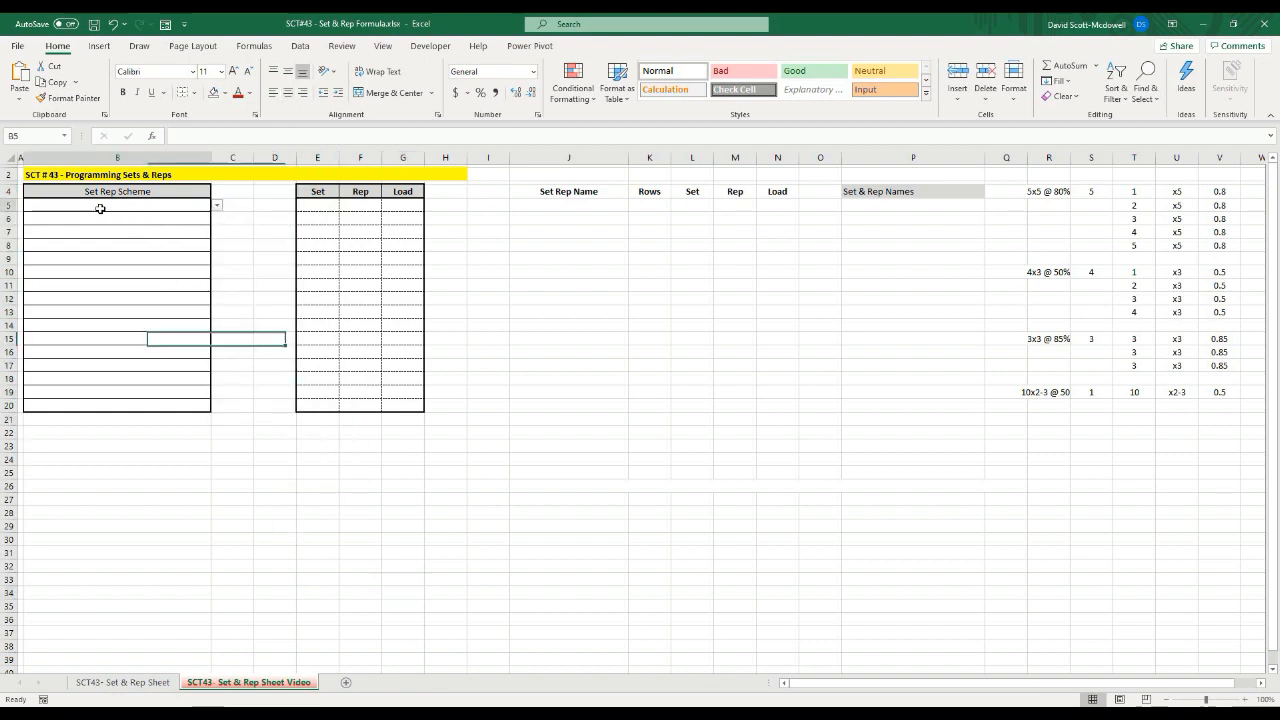
pyautogui.click(163, 220)
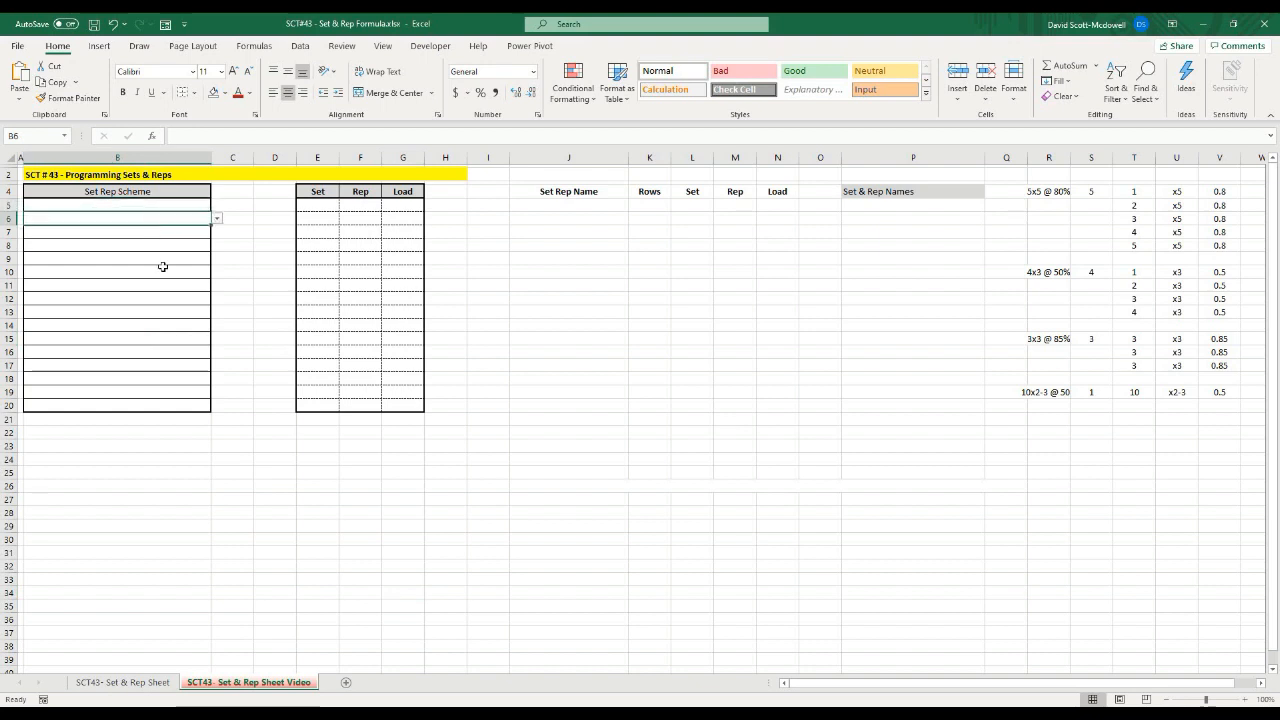
pyautogui.click(248, 538)
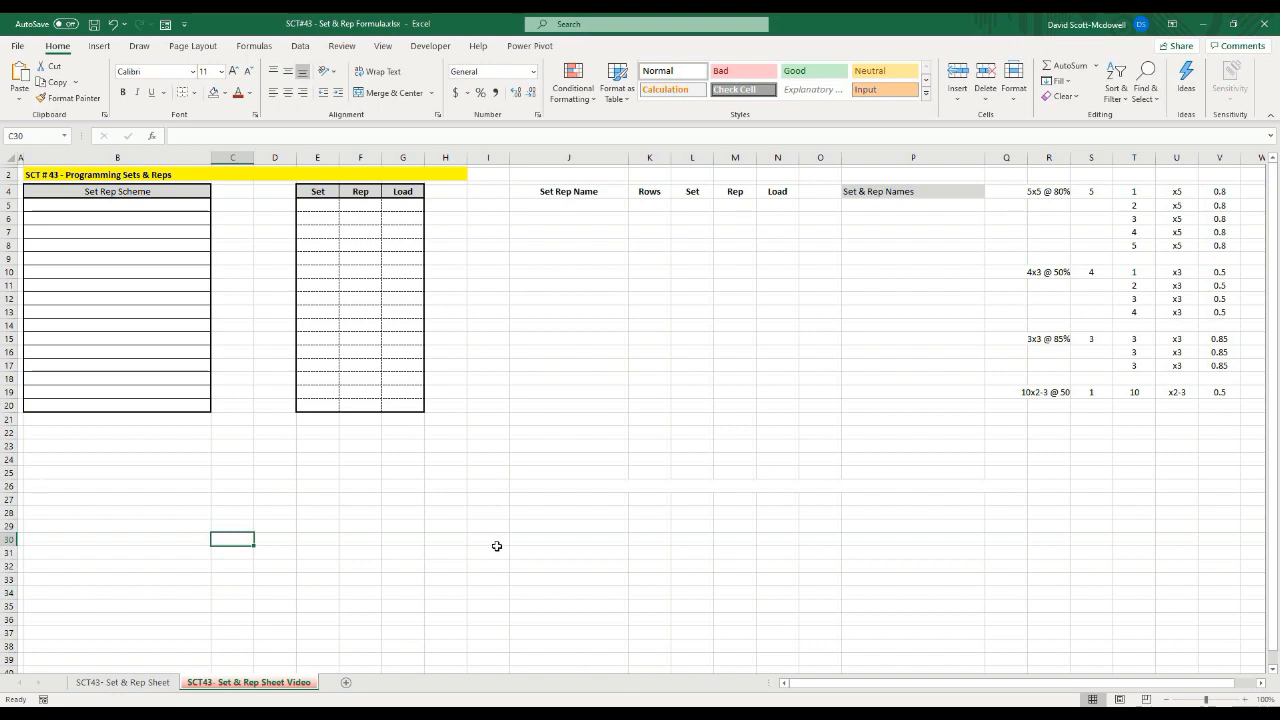
pyautogui.click(494, 540)
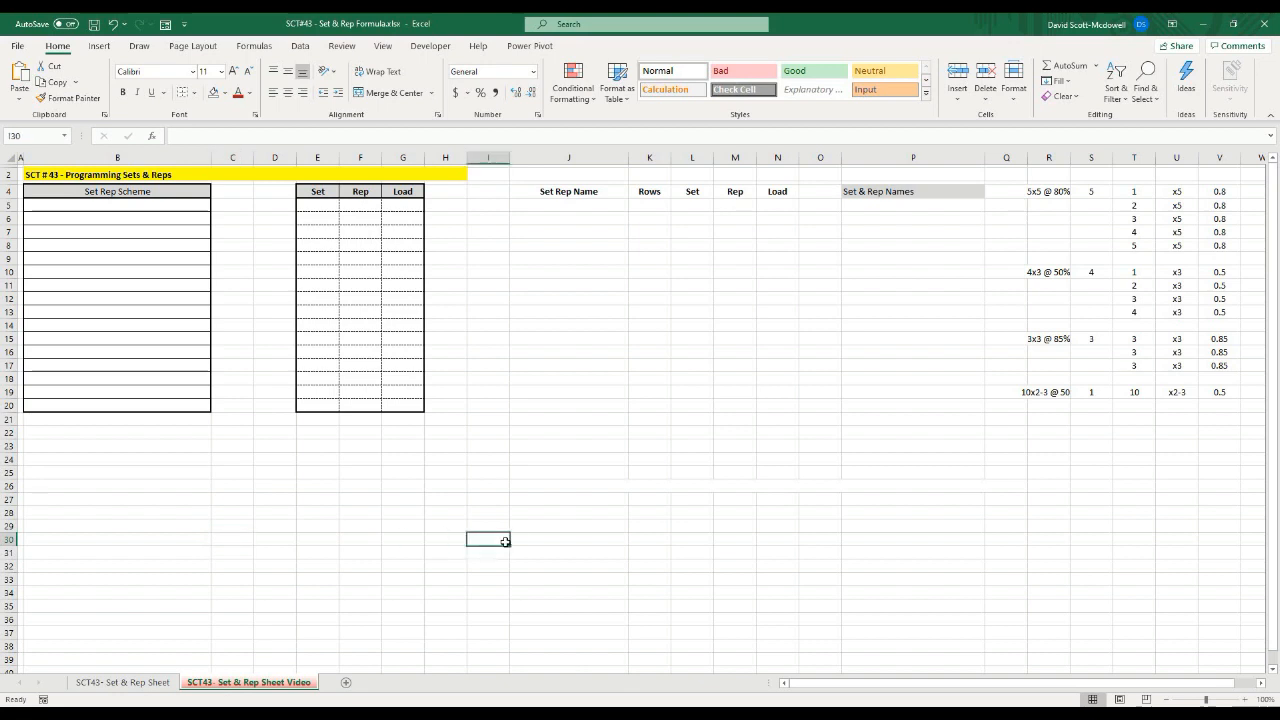
pyautogui.click(684, 538)
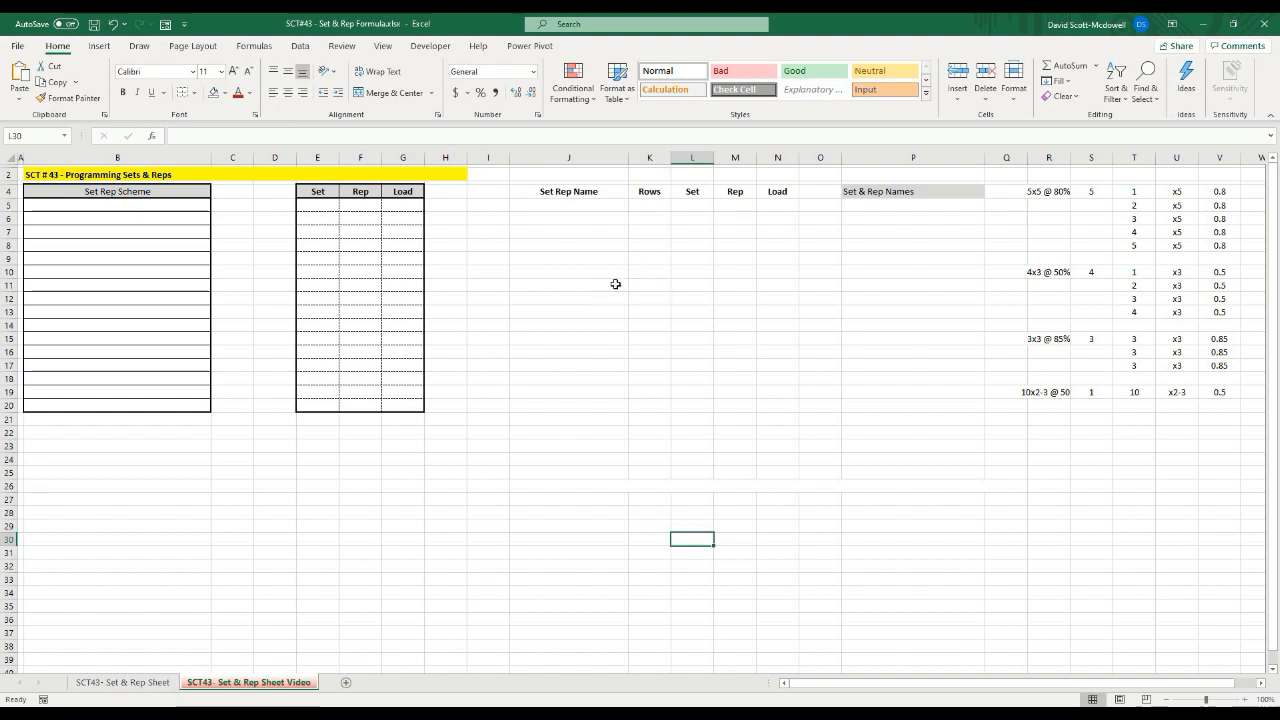
pyautogui.click(595, 237)
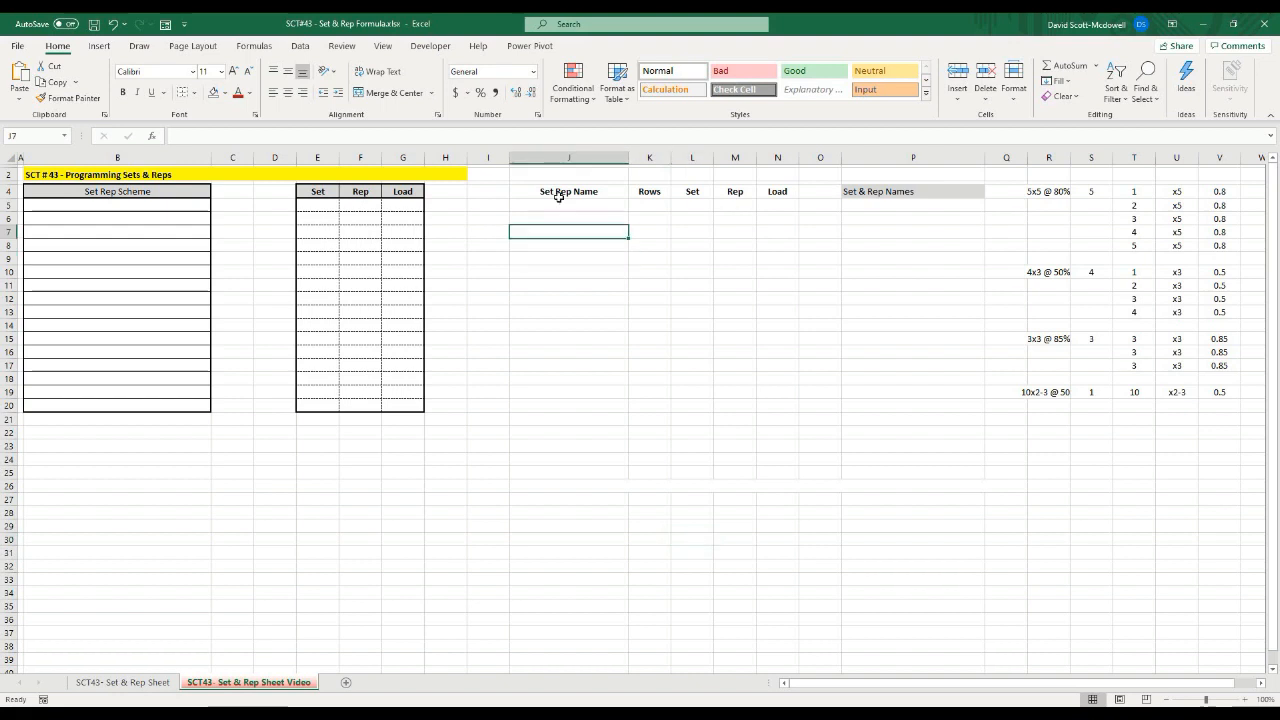
pyautogui.click(556, 192)
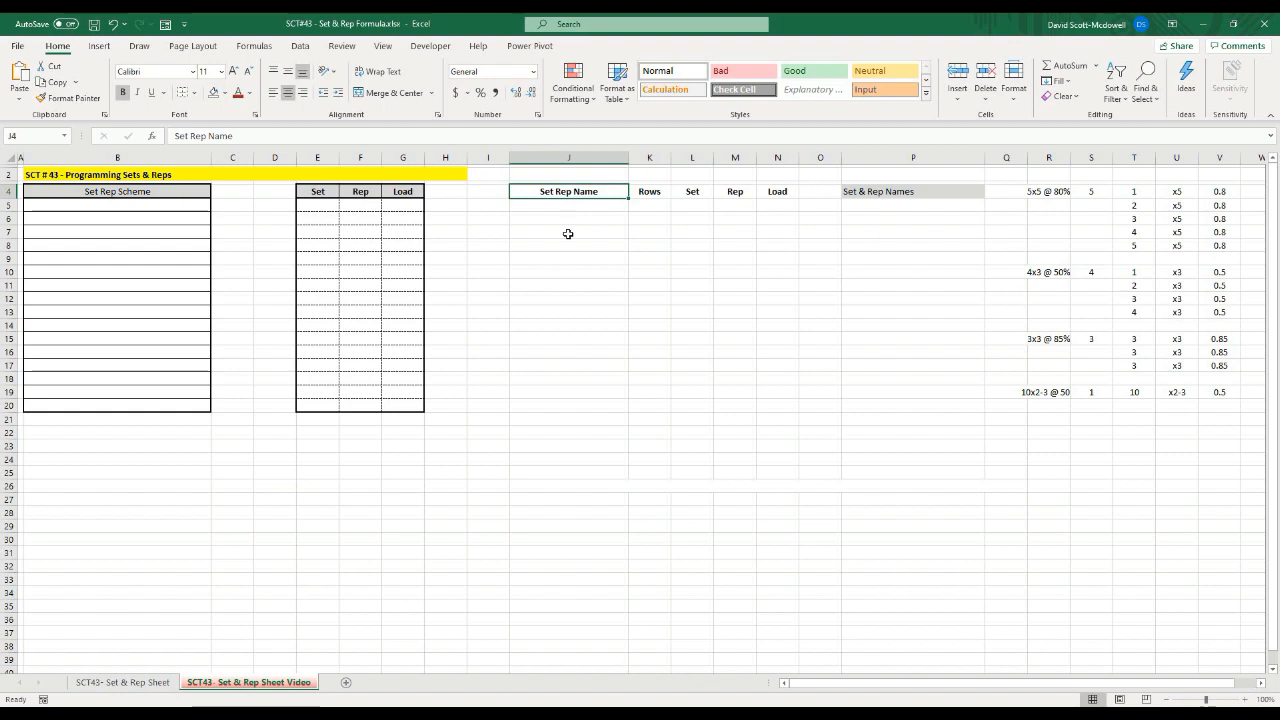
pyautogui.press('Right')
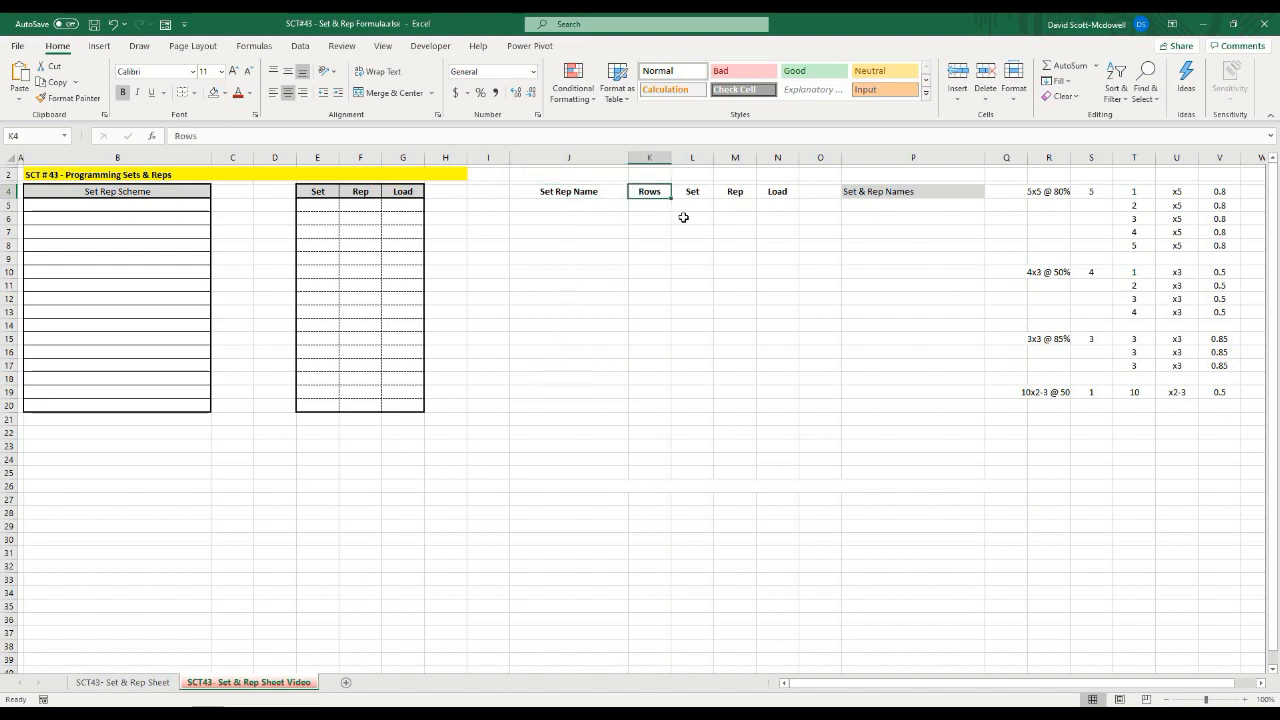
pyautogui.click(726, 281)
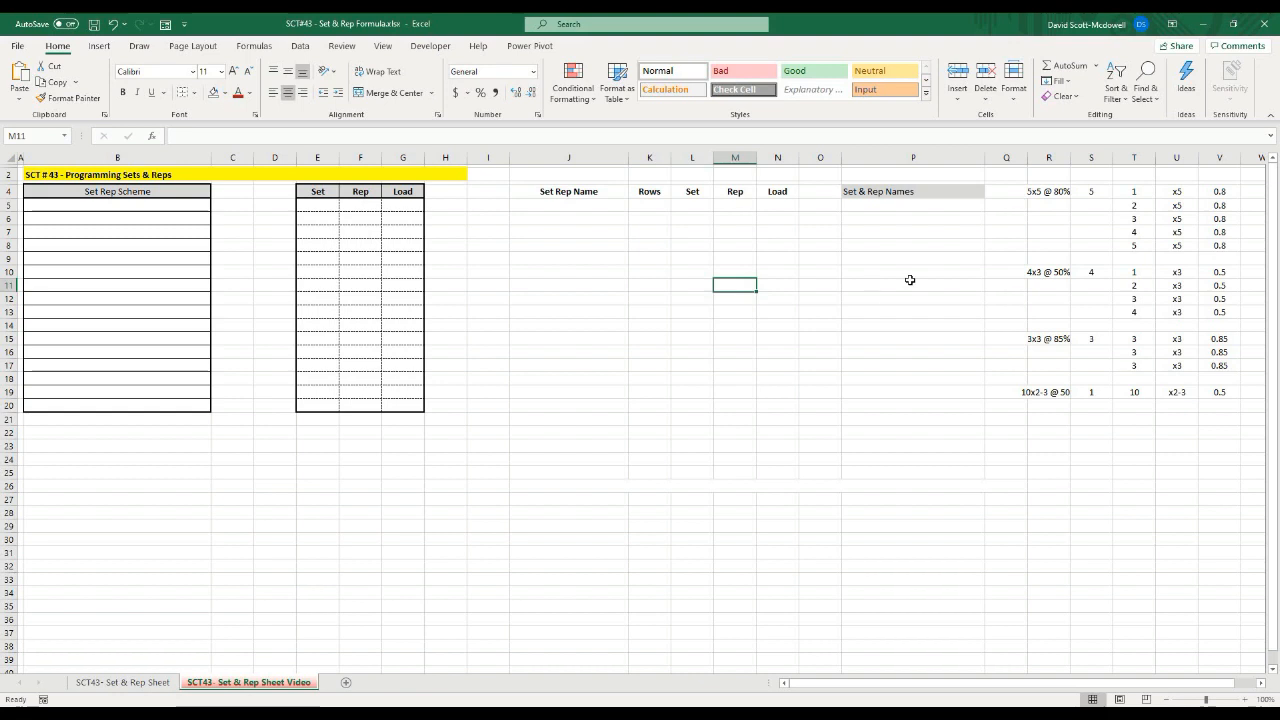
# Copy the 5x5 @ 80% name from R4 into J5 under Set Rep Name, and clear the FILTER formula from P5
pyautogui.click(1054, 196)
pyautogui.hotkey('ctrl', 'c')
pyautogui.click(578, 207)
pyautogui.hotkey('ctrl', 'v')
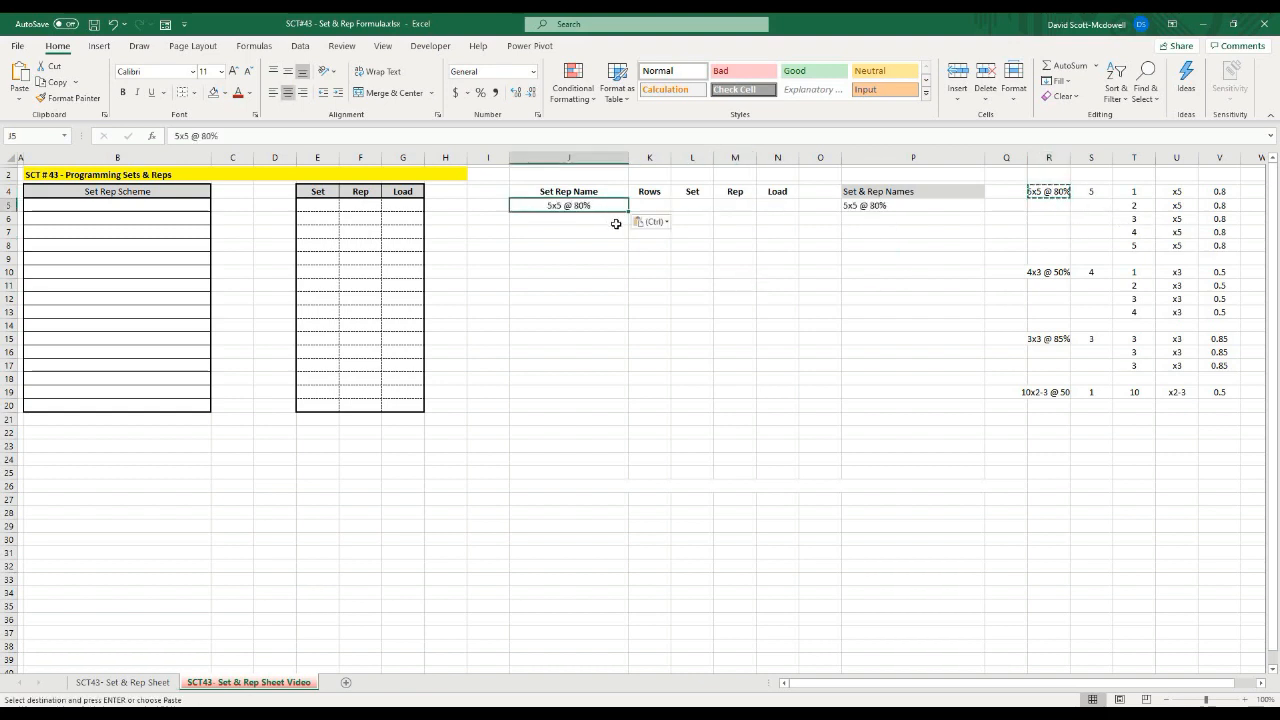
pyautogui.click(863, 204)
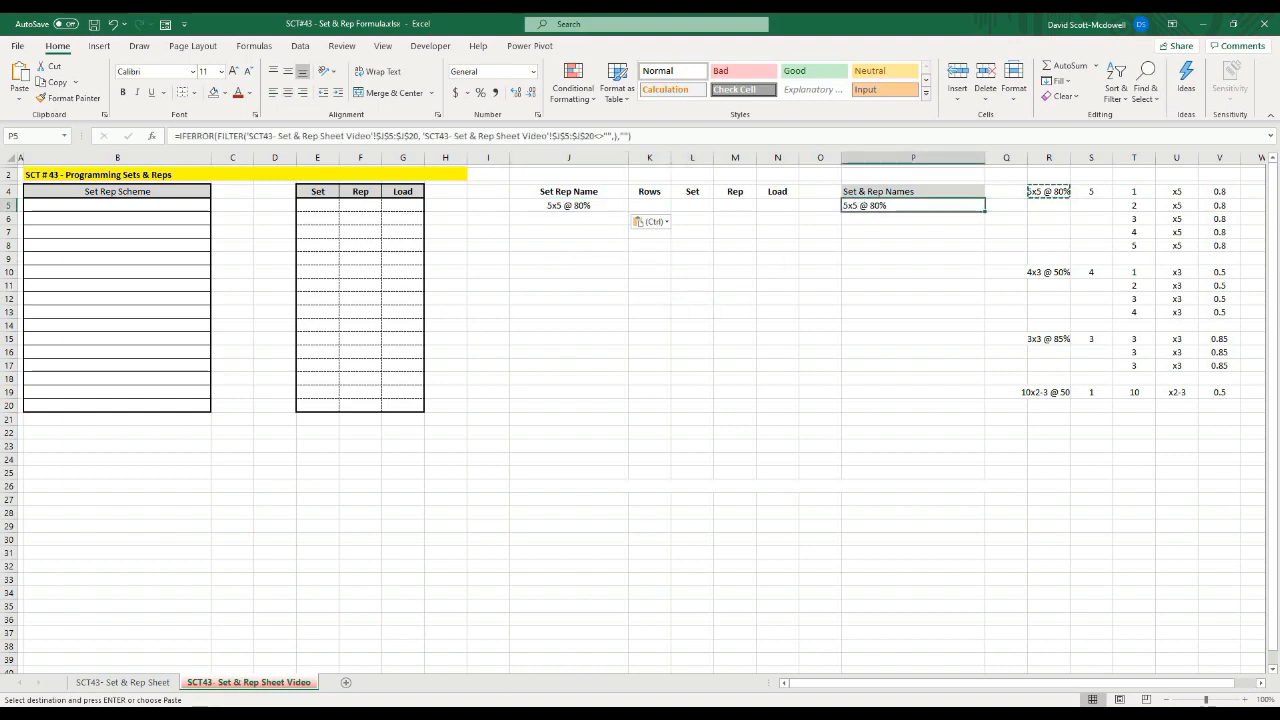
pyautogui.click(928, 364)
# Copy the 5x5 scheme's sets, reps and loads from T4:V8 into L5:N9 of the lookup table
pyautogui.click(546, 206)
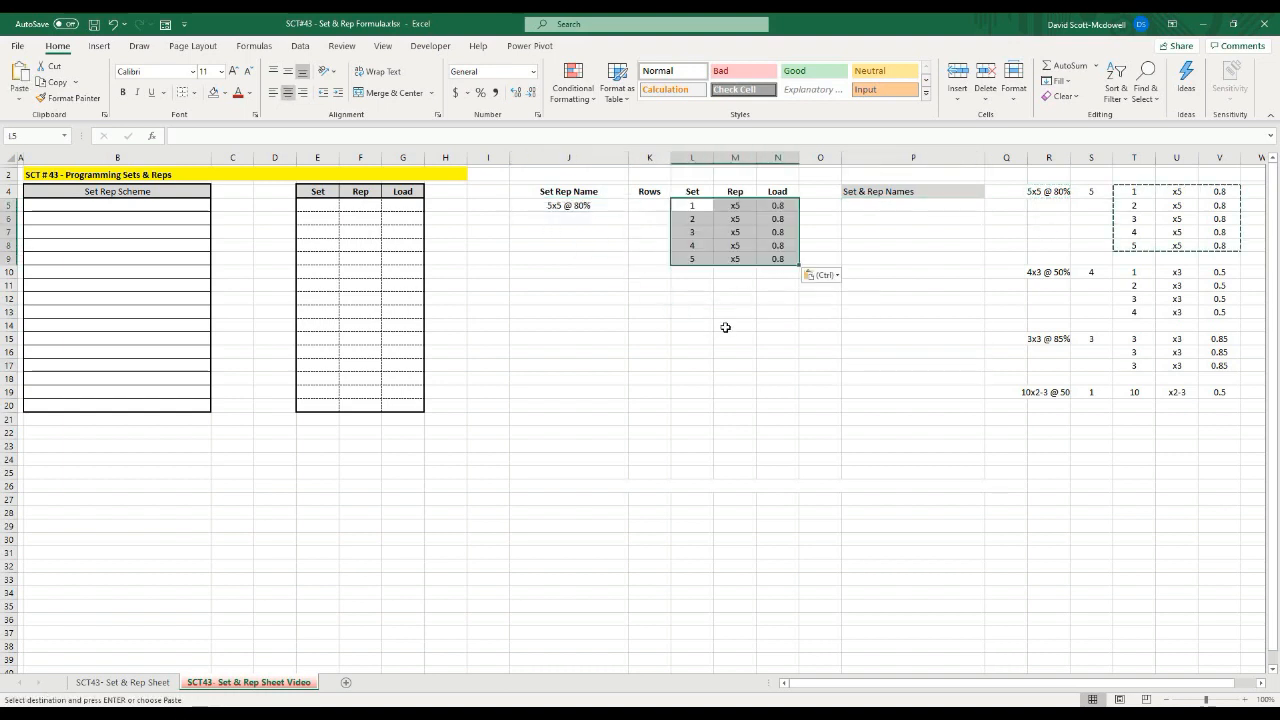
pyautogui.click(735, 351)
pyautogui.click(690, 209)
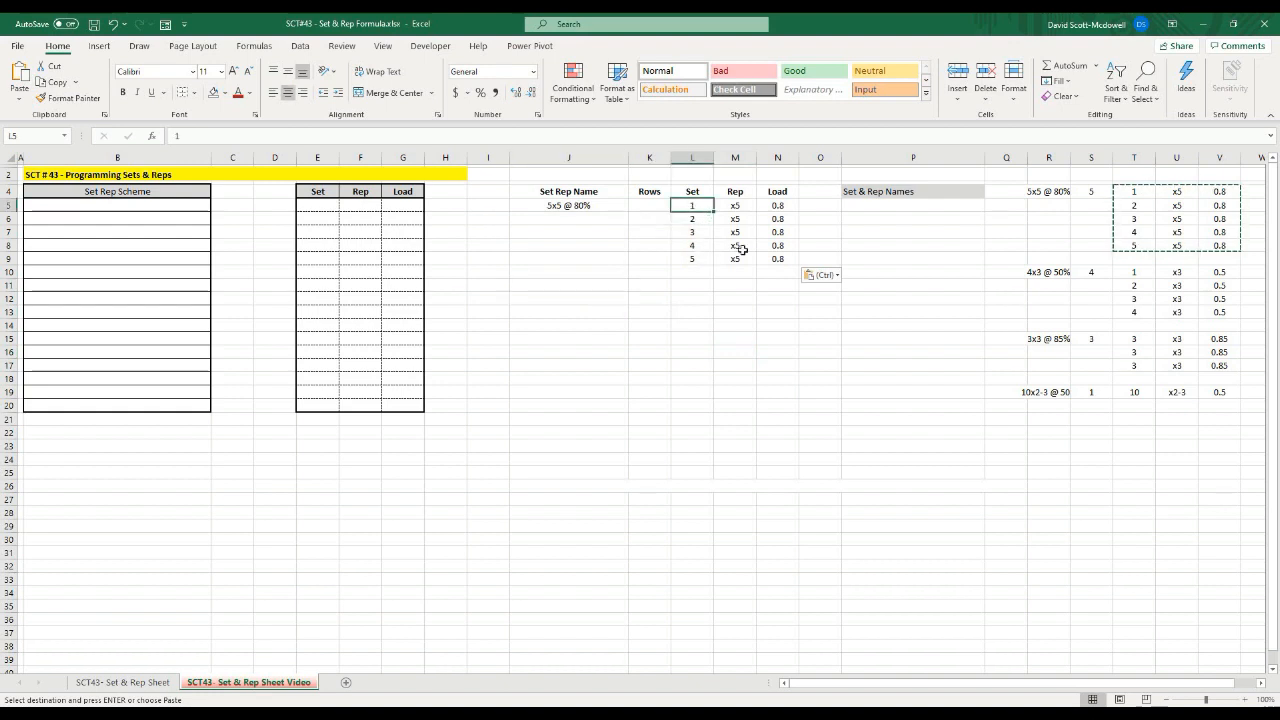
# Format the 5x5 scheme's loads in N5:N9 as percentages with one decimal place
pyautogui.click(780, 204)
pyautogui.click(777, 312)
pyautogui.moveTo(777, 203); pyautogui.dragTo(777, 258)
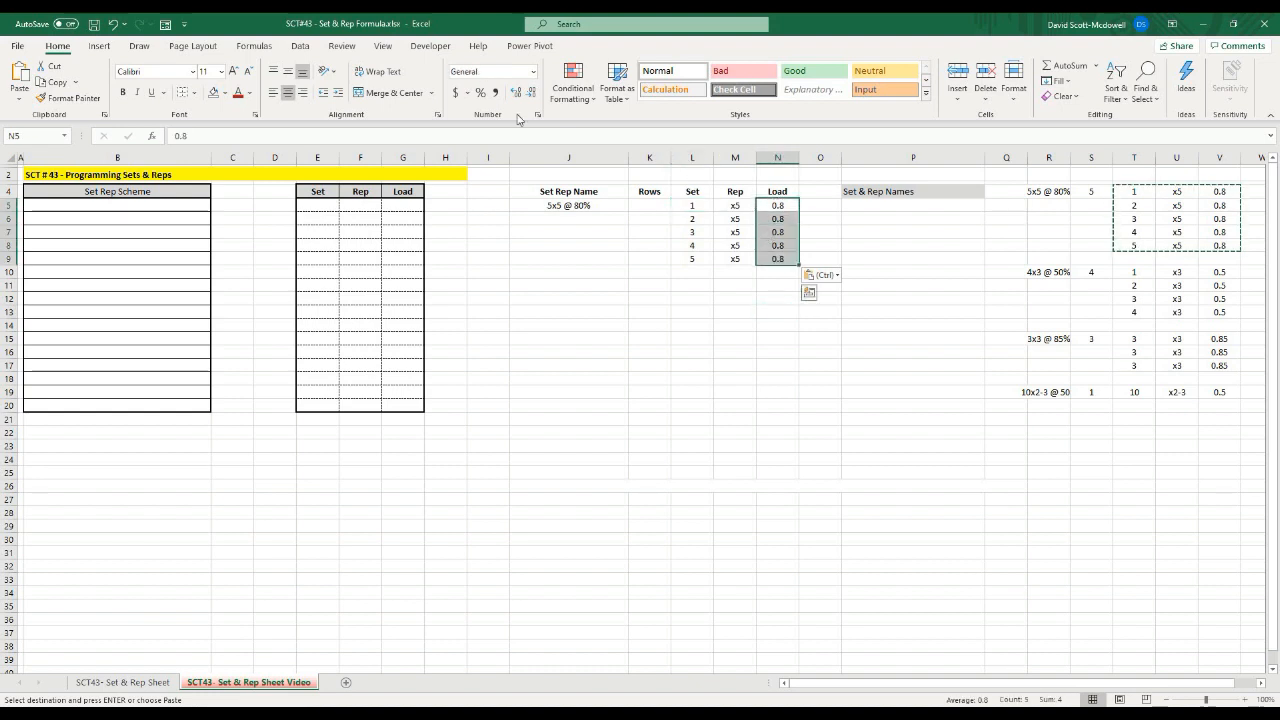
pyautogui.click(533, 72)
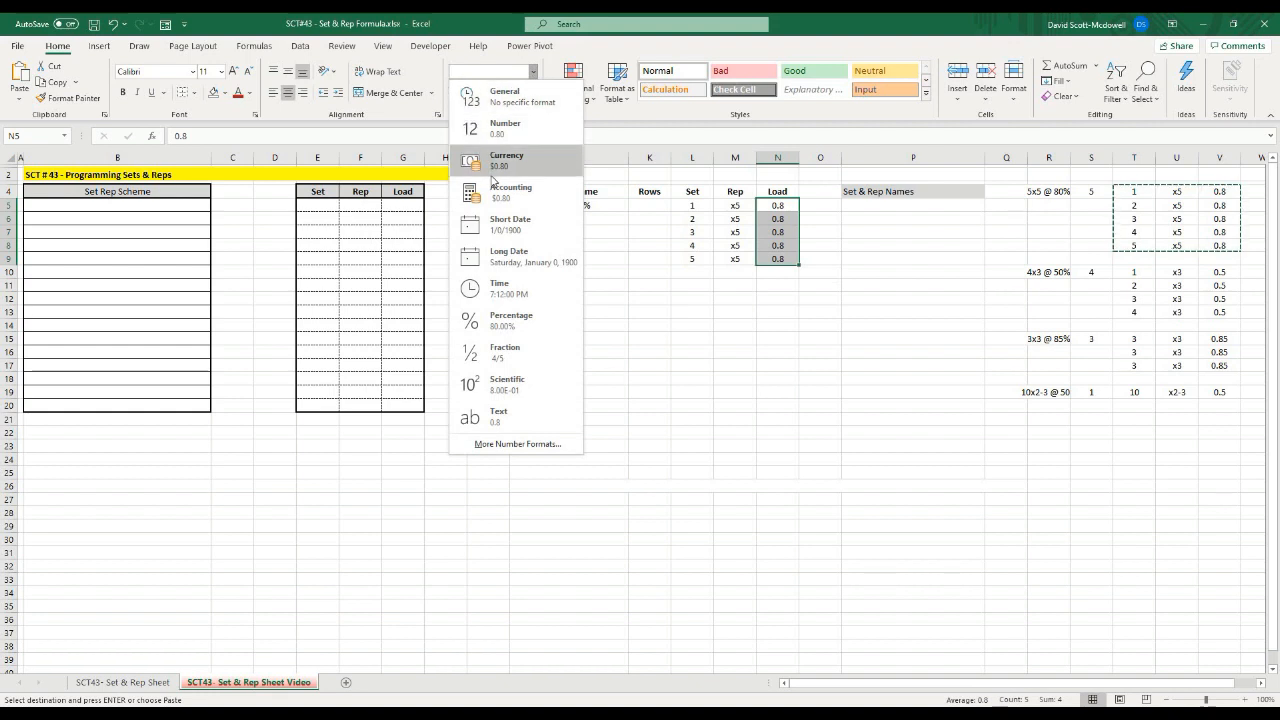
pyautogui.click(544, 327)
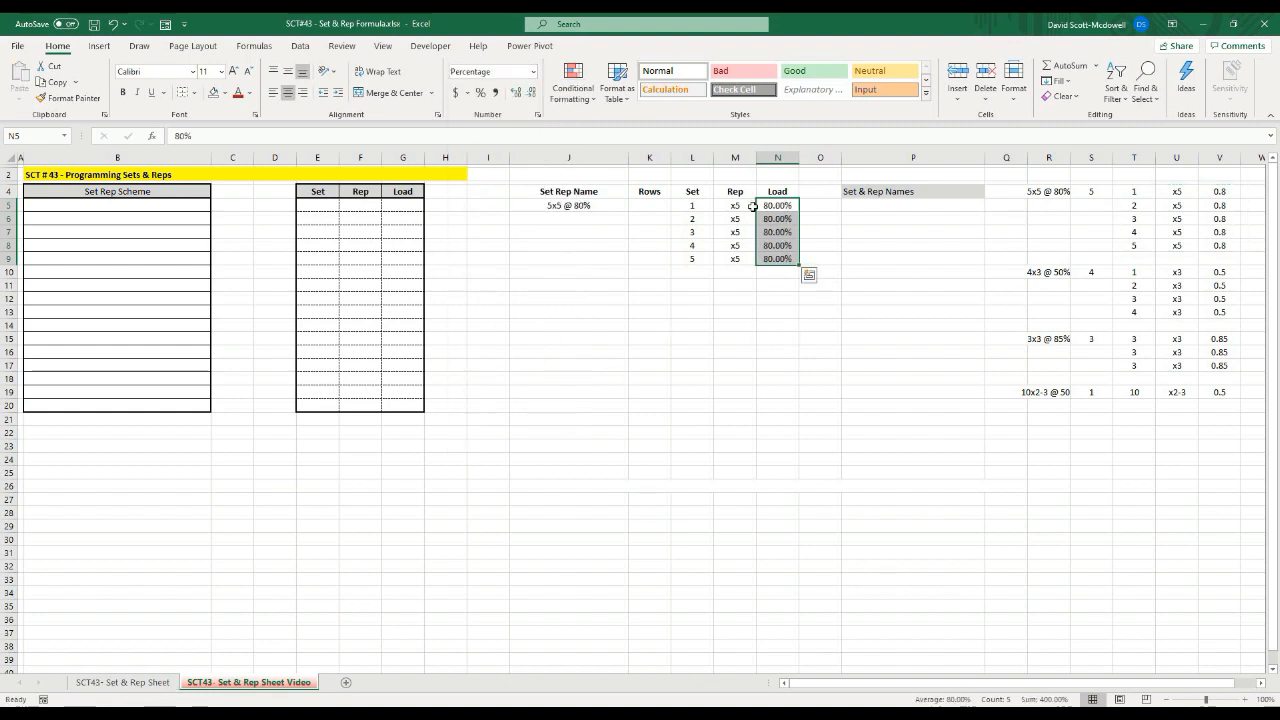
pyautogui.click(516, 92)
pyautogui.click(688, 337)
# Count the 5x5 scheme's set rows in L5:L9 and enter 5 under Rows in K5
pyautogui.click(650, 298)
pyautogui.click(649, 214)
pyautogui.click(650, 298)
pyautogui.click(649, 325)
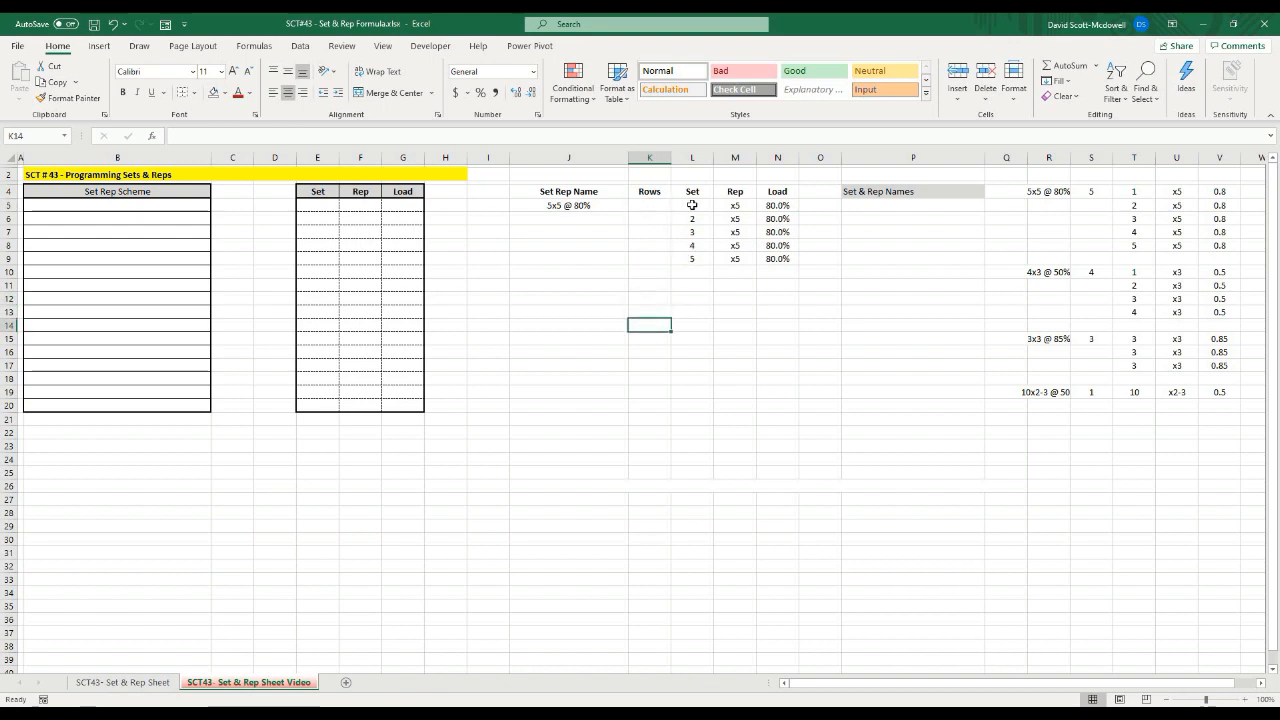
pyautogui.click(692, 207)
pyautogui.click(690, 219)
pyautogui.click(689, 233)
pyautogui.click(689, 247)
pyautogui.click(689, 258)
pyautogui.click(683, 297)
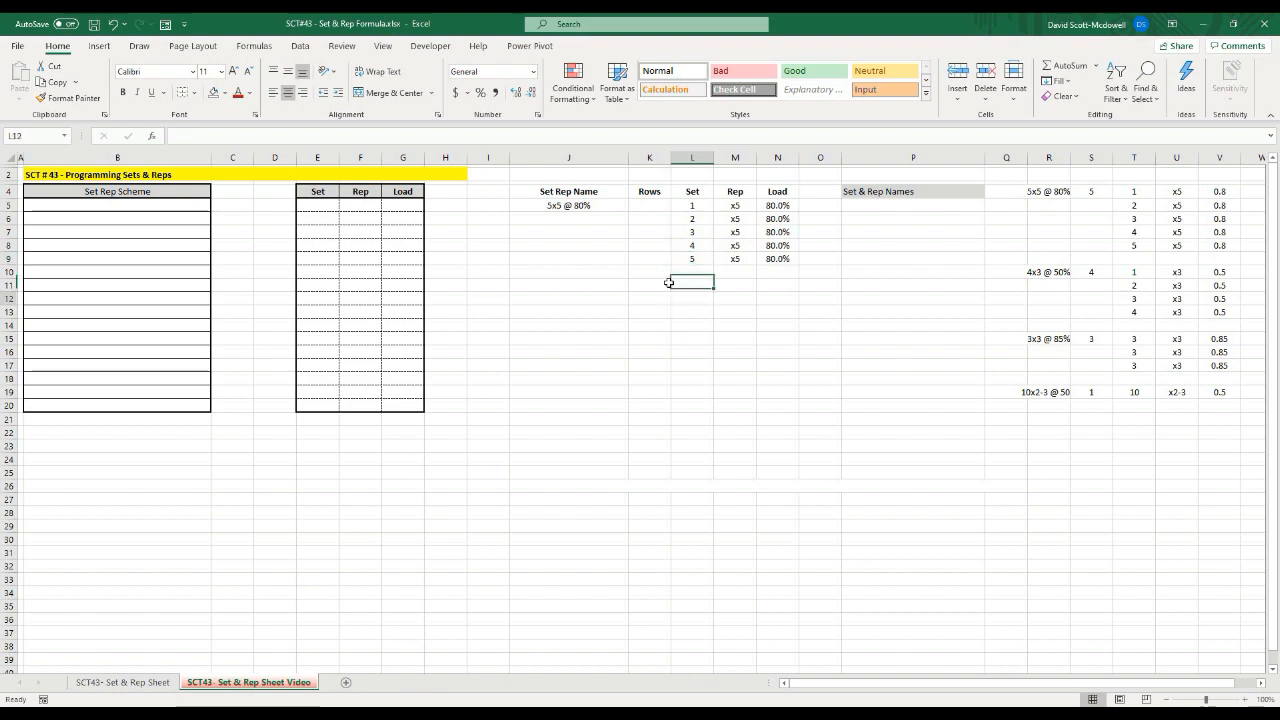
pyautogui.click(645, 207)
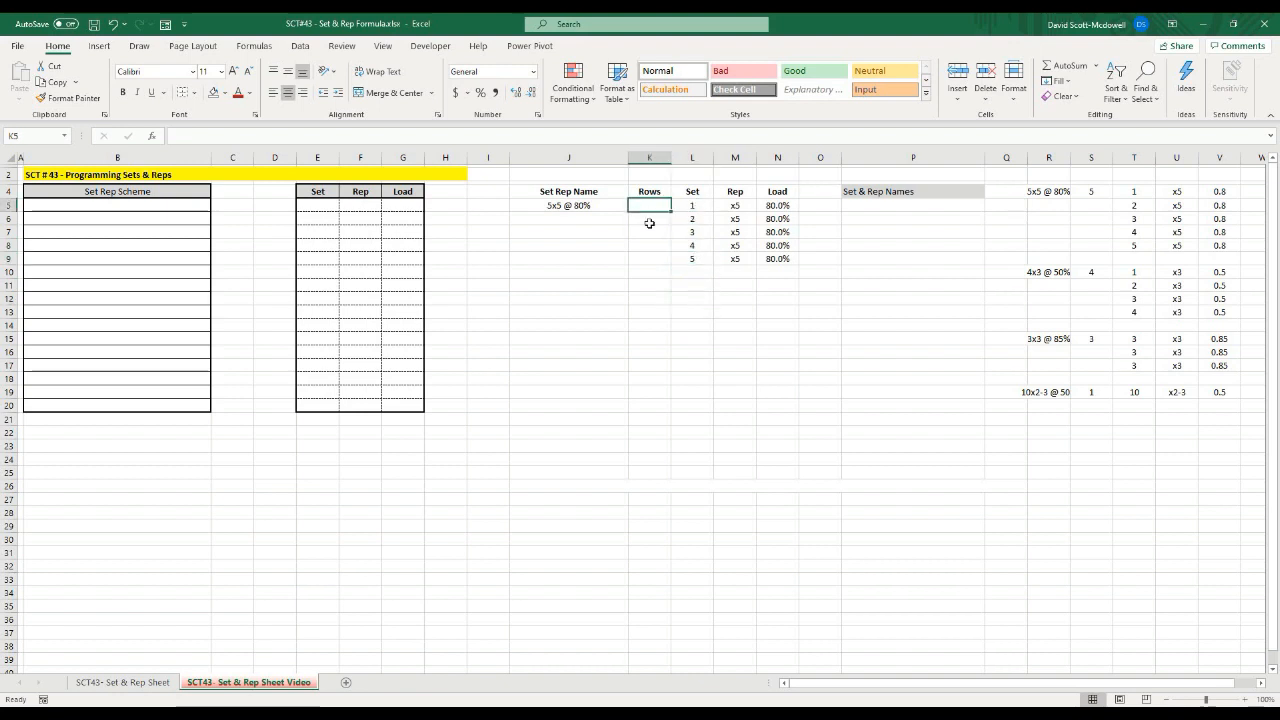
pyautogui.write('5')
pyautogui.click(633, 337)
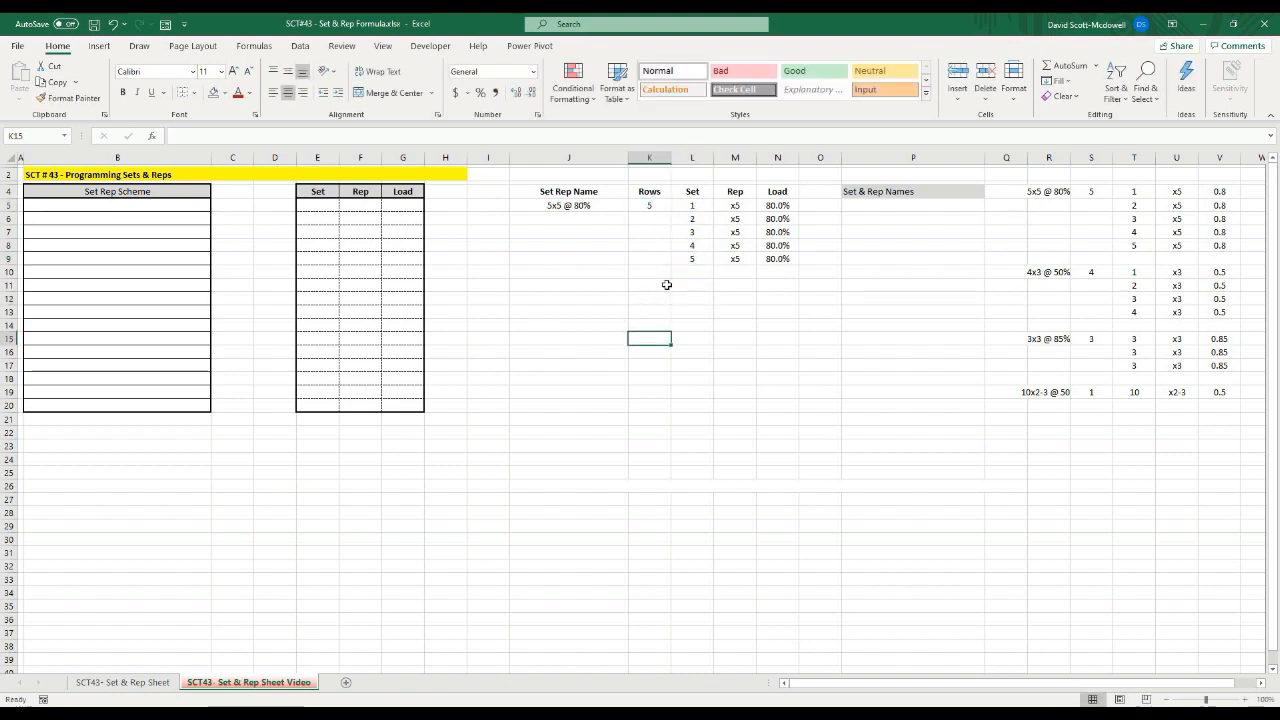
# Copy the remaining three set-rep schemes from R10:V19 into the lookup table starting at J11
pyautogui.moveTo(584, 204); pyautogui.dragTo(752, 262)
pyautogui.click(778, 298)
pyautogui.moveTo(1048, 272); pyautogui.dragTo(1220, 402)
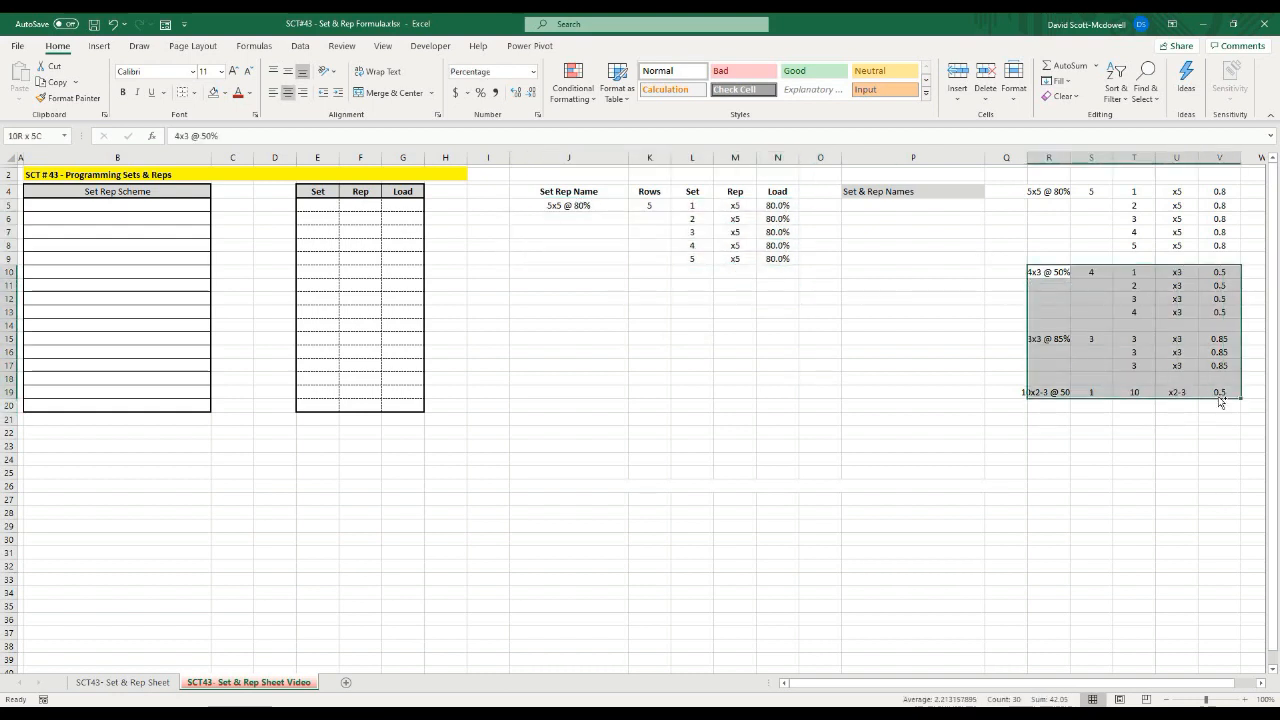
pyautogui.hotkey('ctrl', 'c')
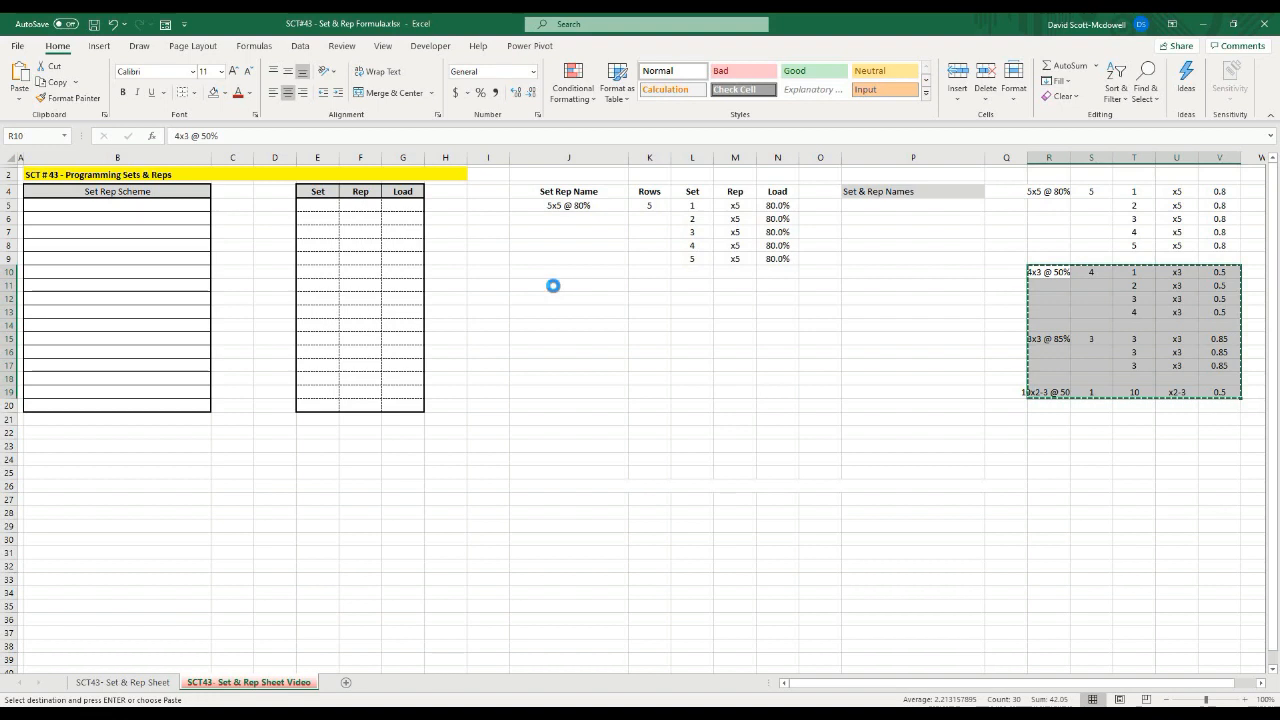
pyautogui.click(553, 285)
pyautogui.hotkey('ctrl', 'v')
pyautogui.click(645, 458)
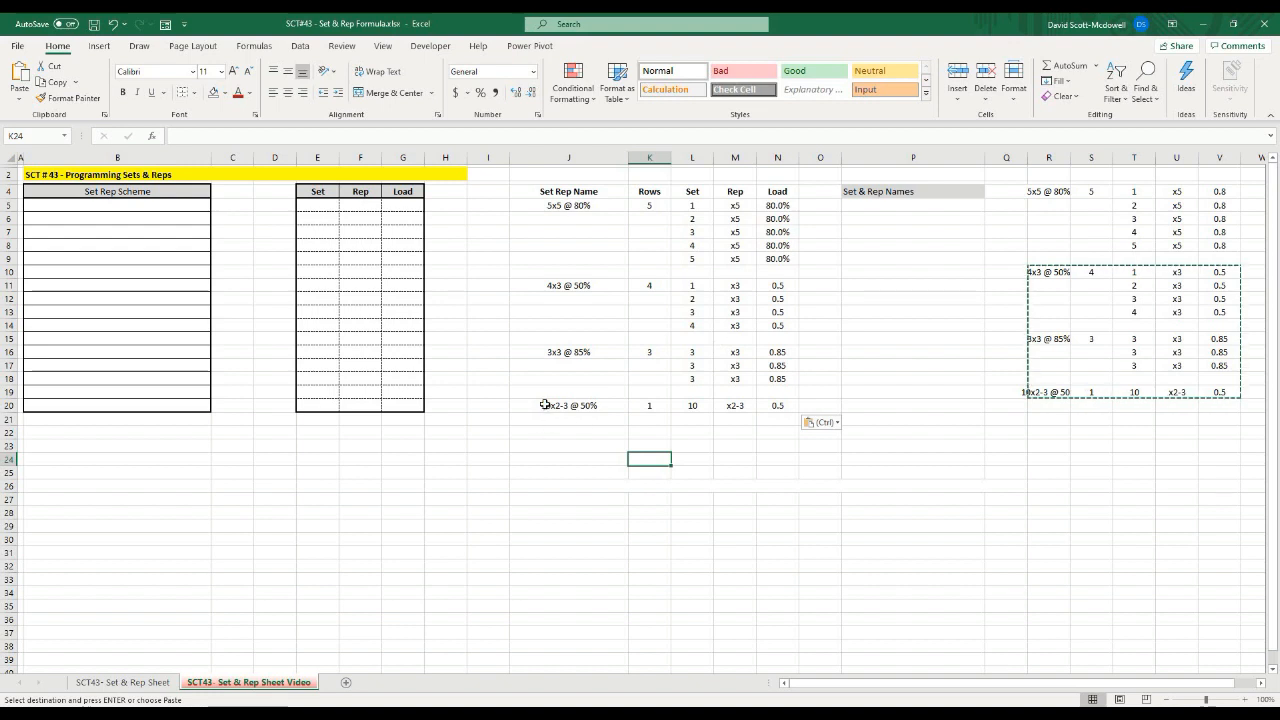
# Examine the scheme names in J5, J11, J16 and J20 and the set value of the 10x2-3 @ 50% scheme
pyautogui.click(699, 474)
pyautogui.click(693, 406)
pyautogui.click(733, 459)
pyautogui.click(638, 471)
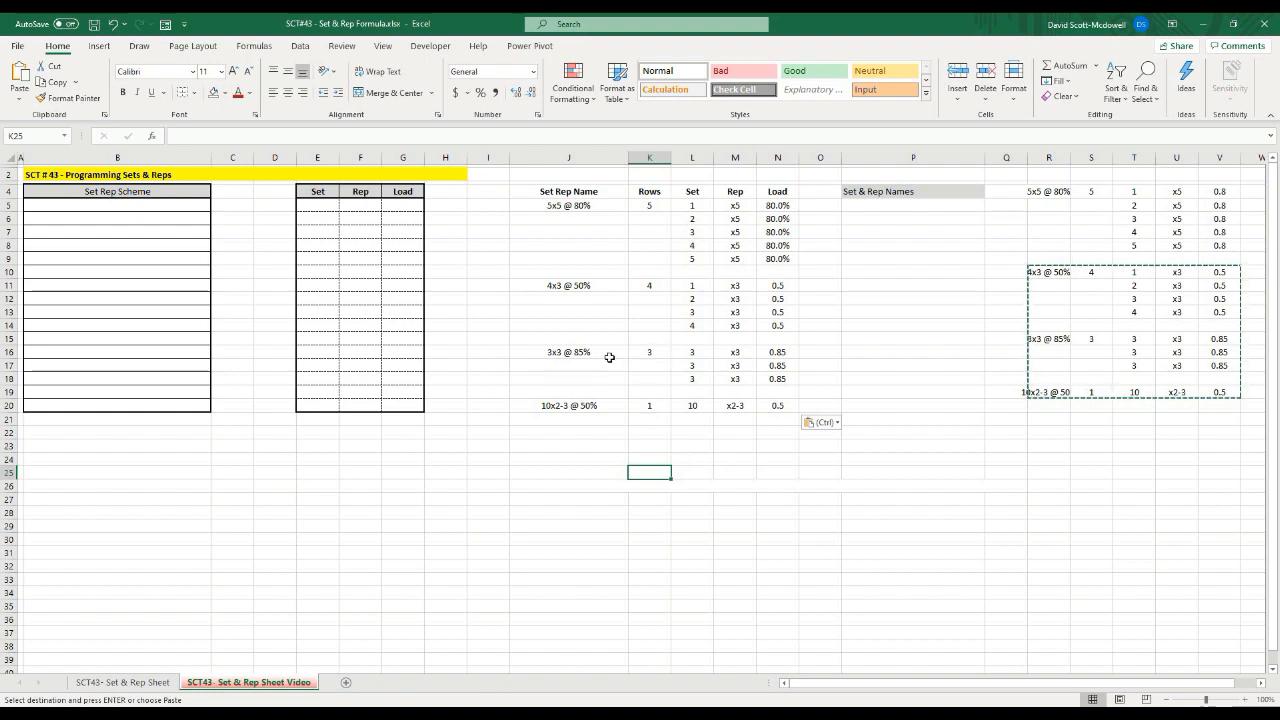
pyautogui.click(626, 445)
pyautogui.click(571, 206)
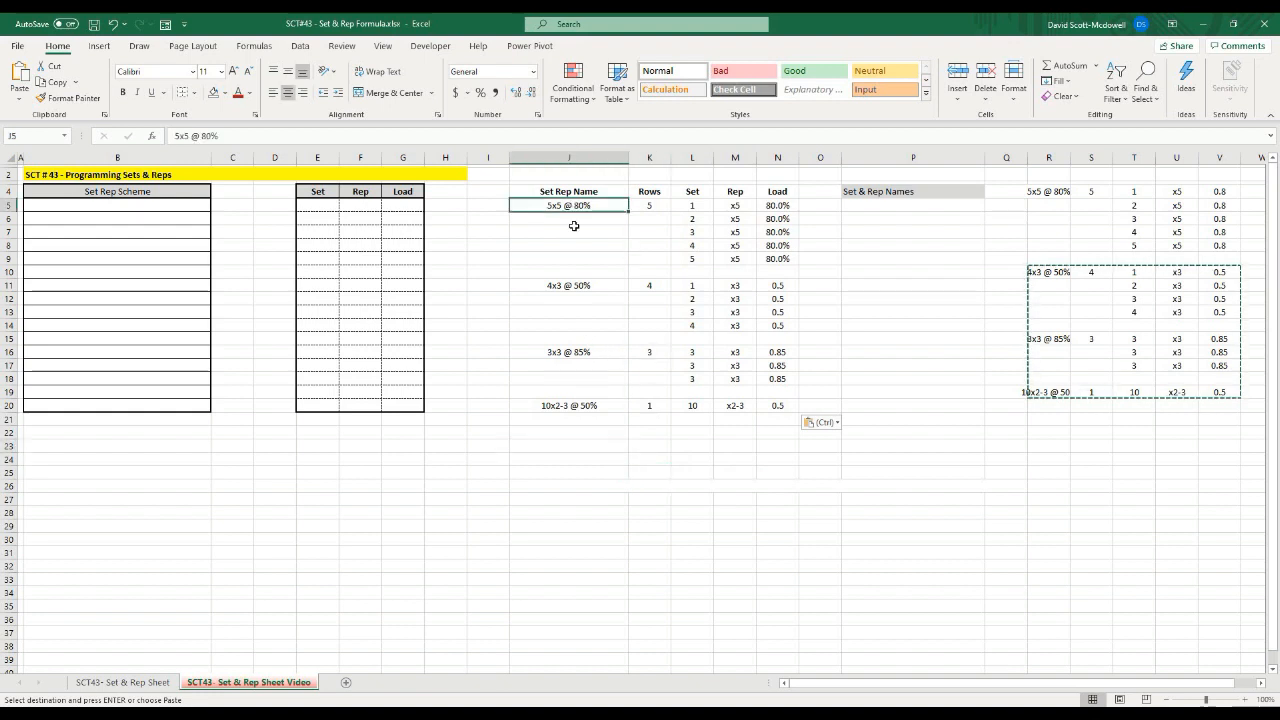
pyautogui.click(581, 288)
pyautogui.click(581, 352)
pyautogui.click(584, 406)
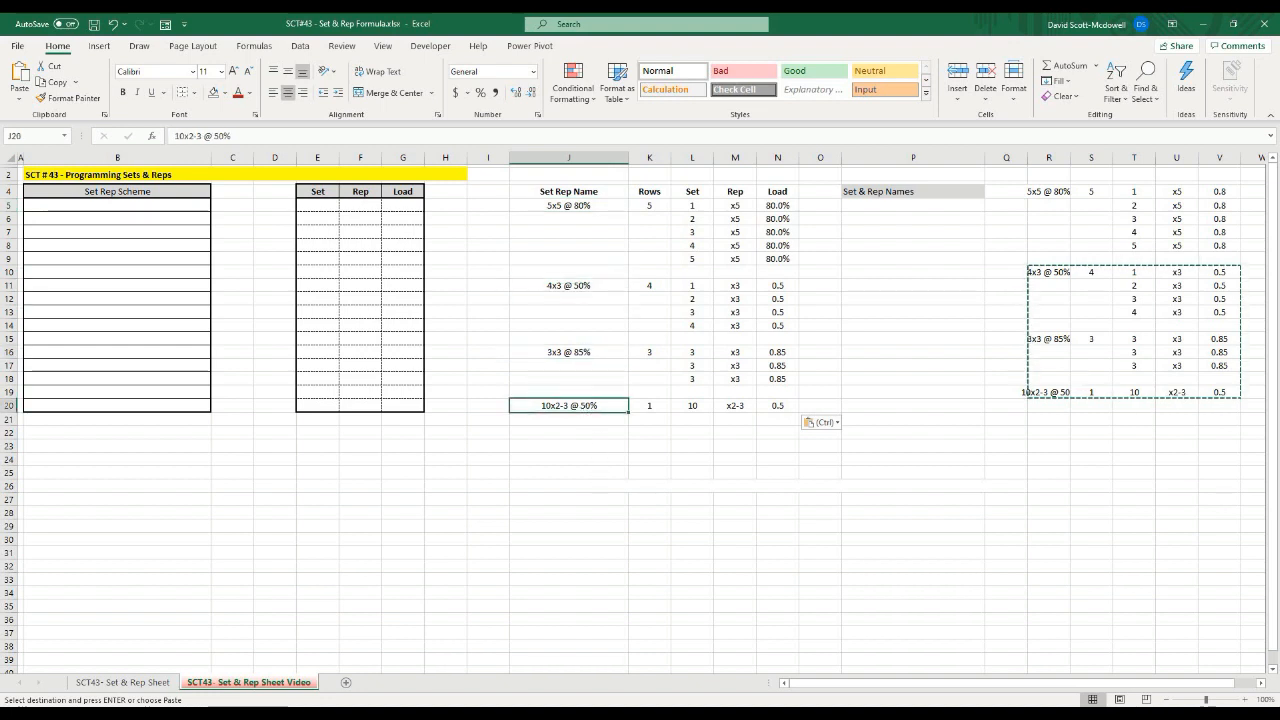
pyautogui.click(692, 498)
pyautogui.click(820, 498)
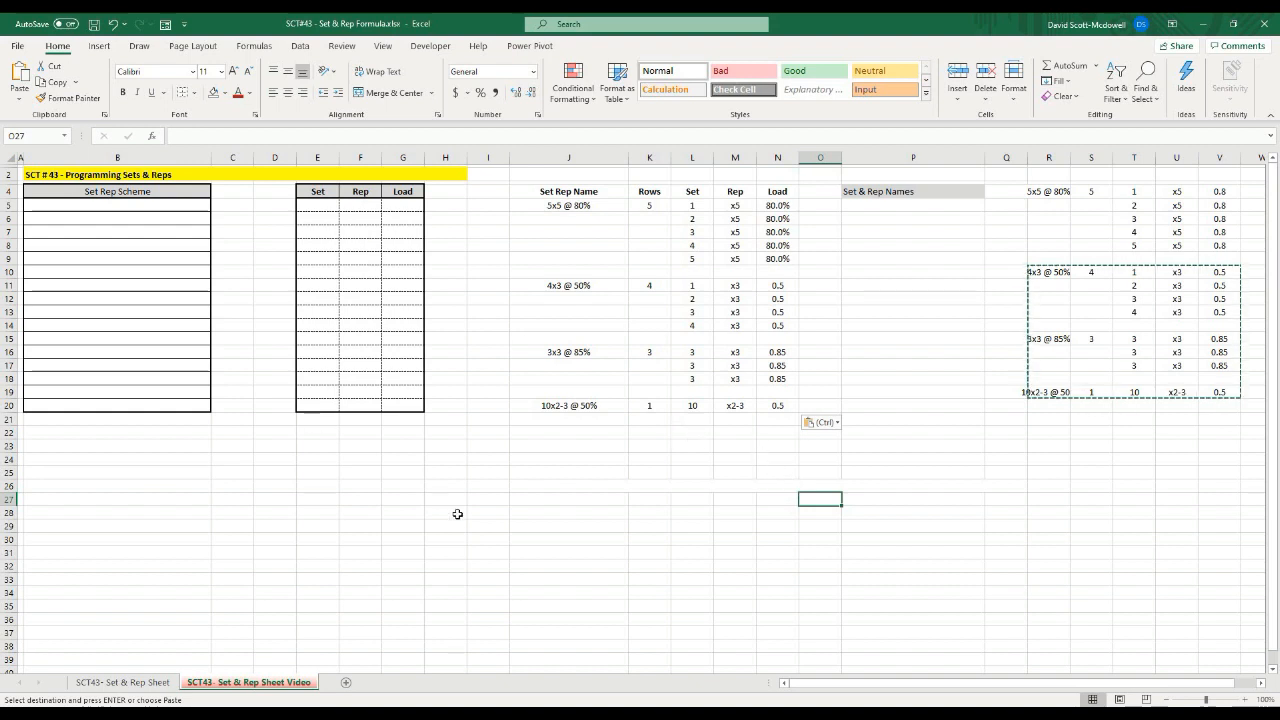
pyautogui.click(500, 527)
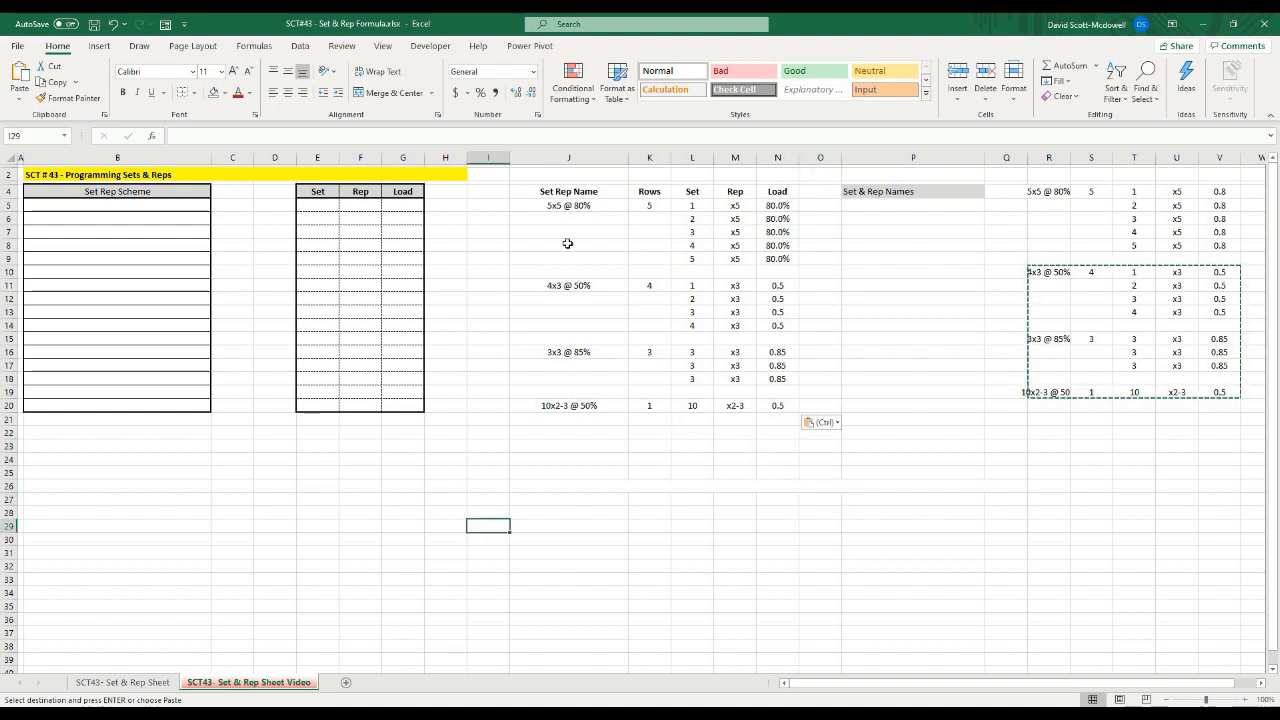
pyautogui.click(531, 189)
pyautogui.click(577, 494)
pyautogui.press('Down')
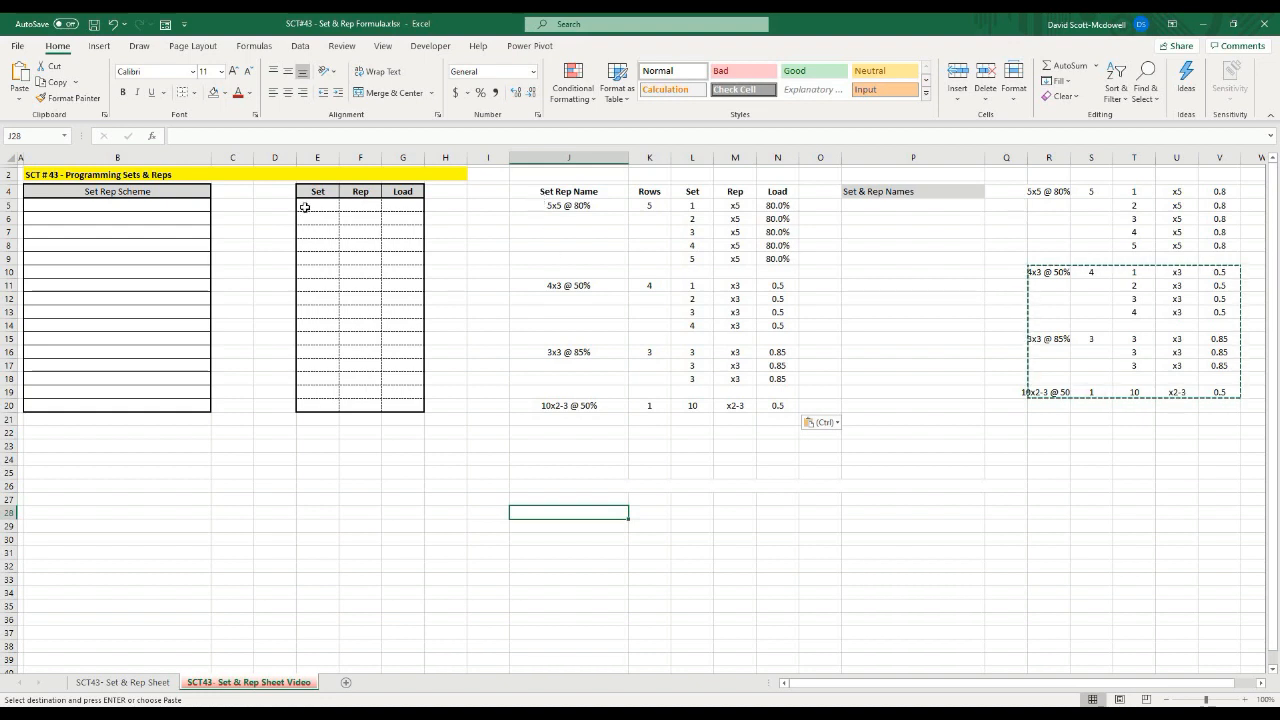
pyautogui.click(240, 206)
pyautogui.click(259, 208)
pyautogui.click(284, 248)
pyautogui.click(548, 284)
# Format J4:N20 as a table with headers, using the White, Table Style Light 1 style
pyautogui.click(556, 191)
pyautogui.moveTo(532, 191)
pyautogui.mouseDown()
pyautogui.moveTo(600, 290)
pyautogui.moveTo(785, 406)
pyautogui.mouseUp()
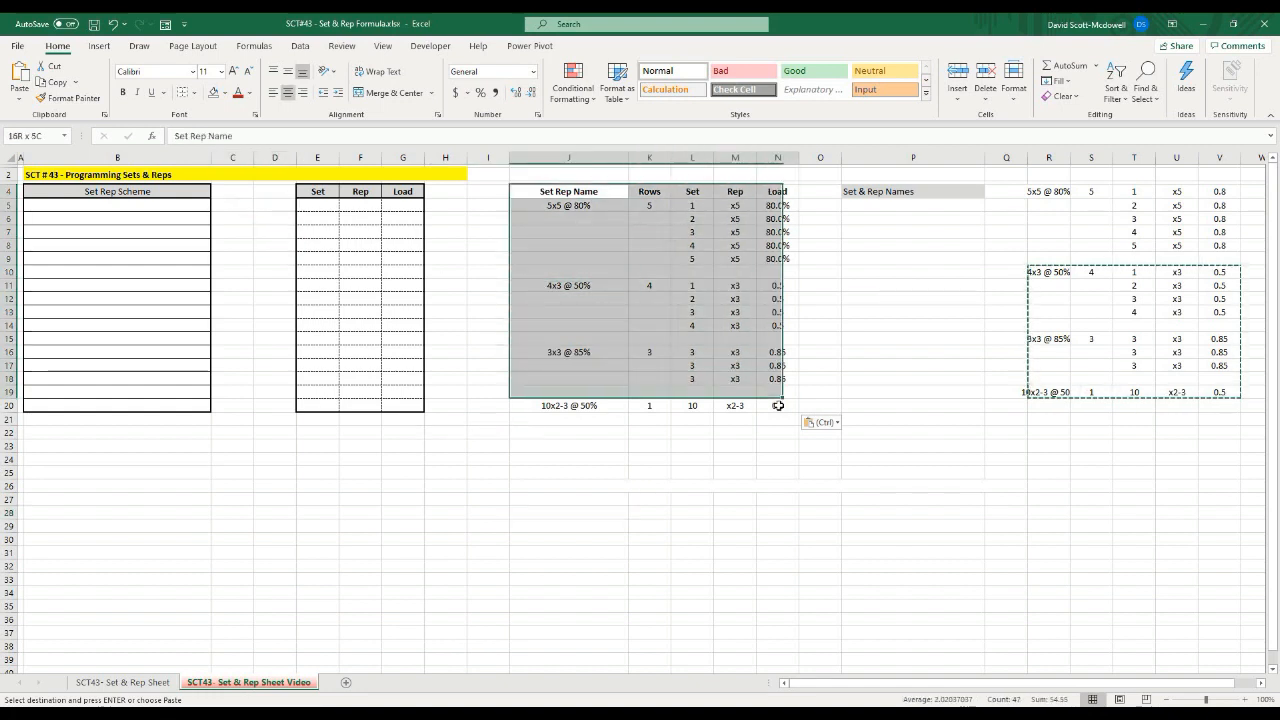
pyautogui.click(620, 96)
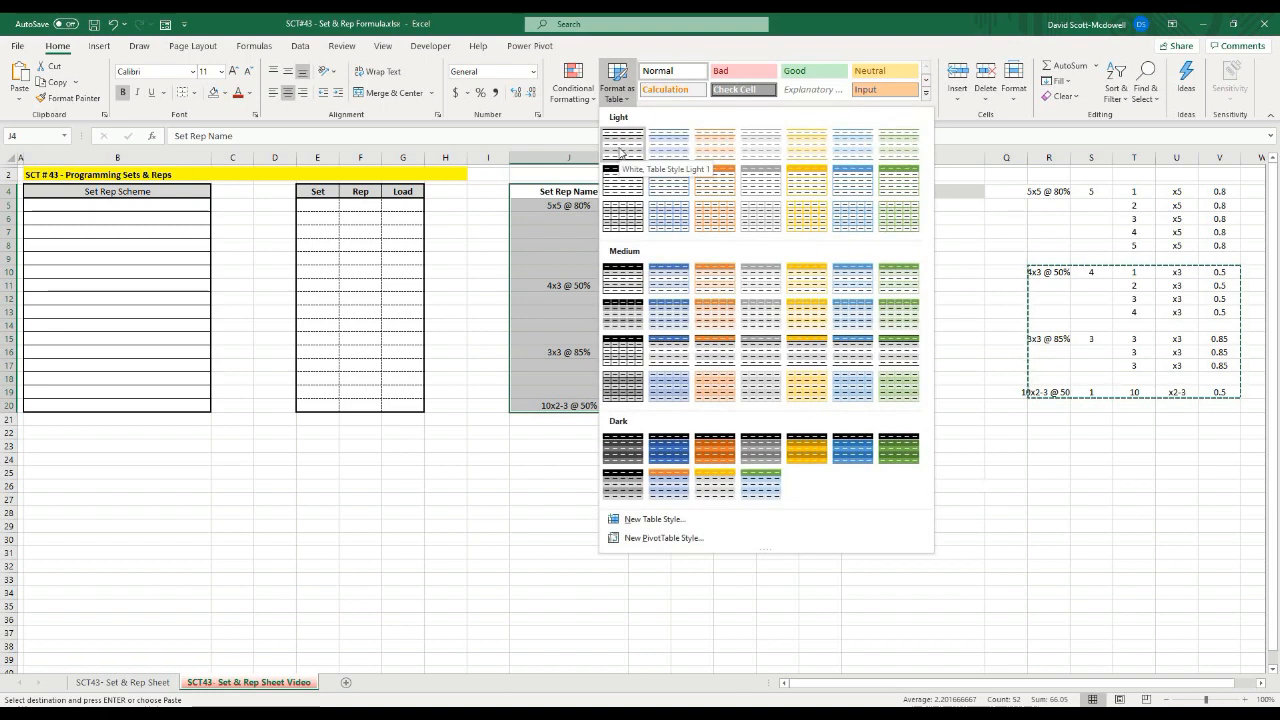
pyautogui.click(620, 152)
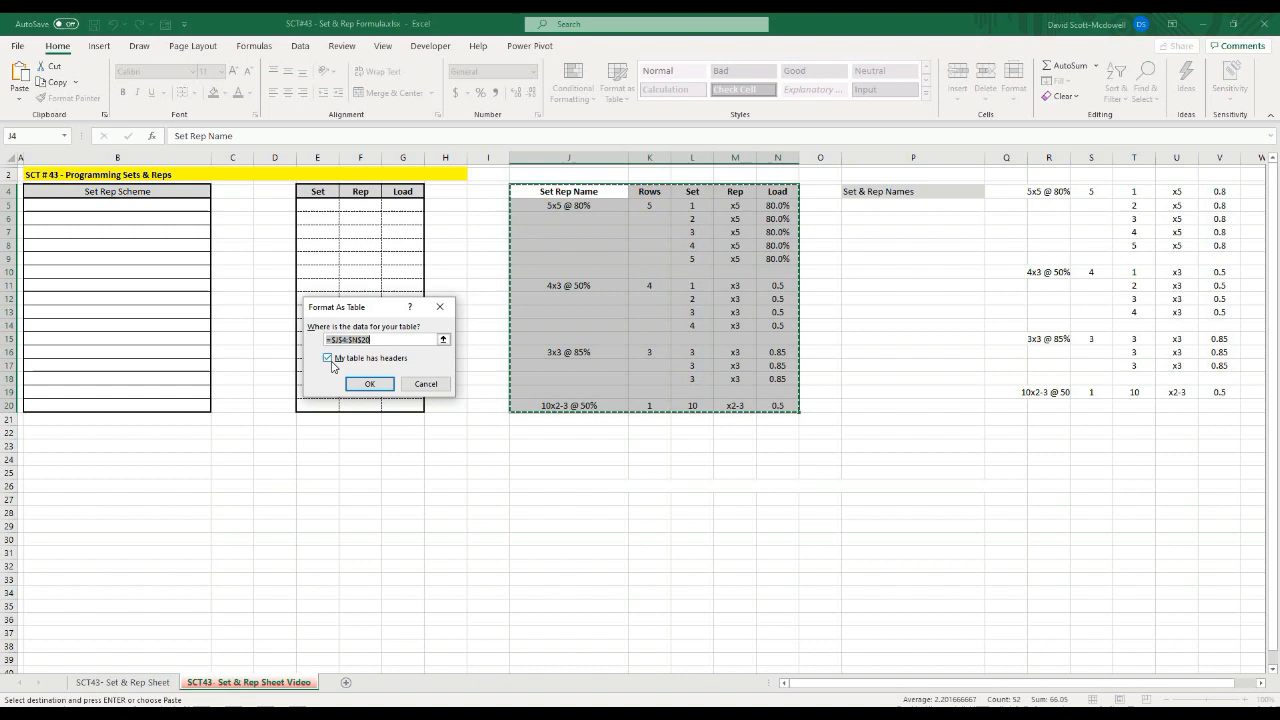
pyautogui.click(368, 386)
pyautogui.click(777, 472)
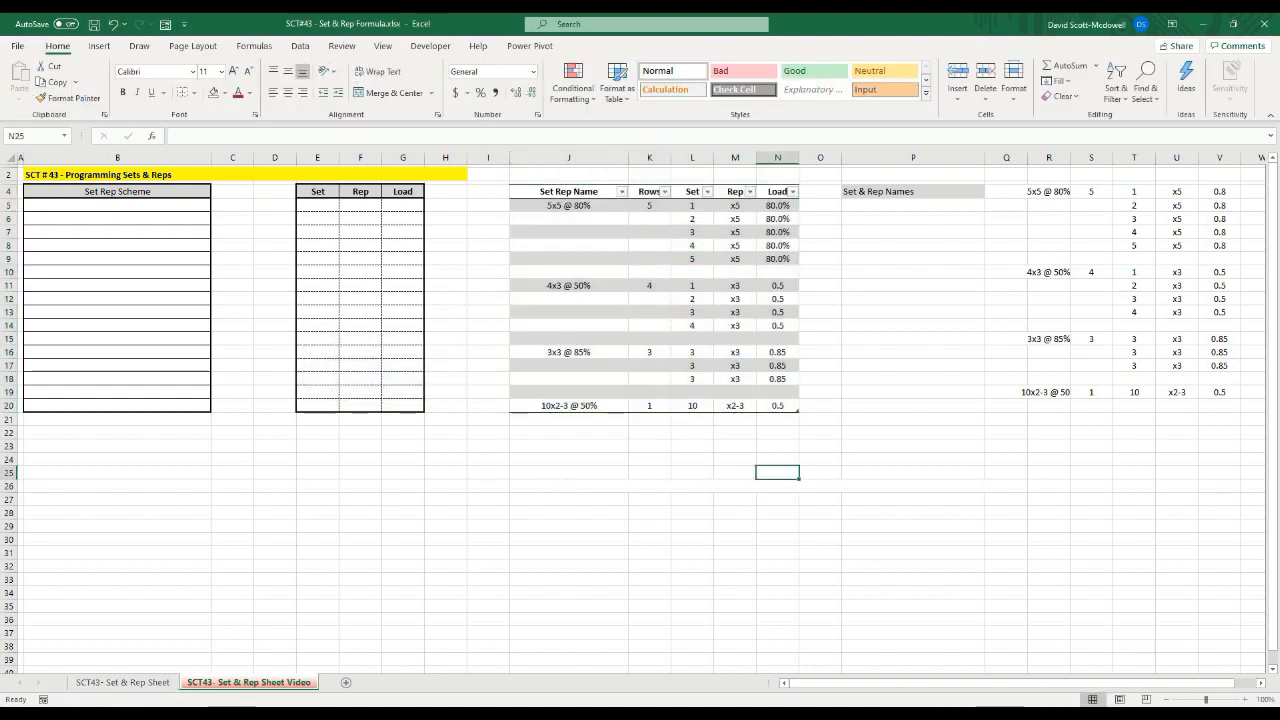
# Extend the lookup table down through row 25 by making entries directly below its last row
pyautogui.click(562, 420)
pyautogui.press('Return')
pyautogui.press('Return')
pyautogui.press('Return')
pyautogui.press('Return')
pyautogui.press('Return')
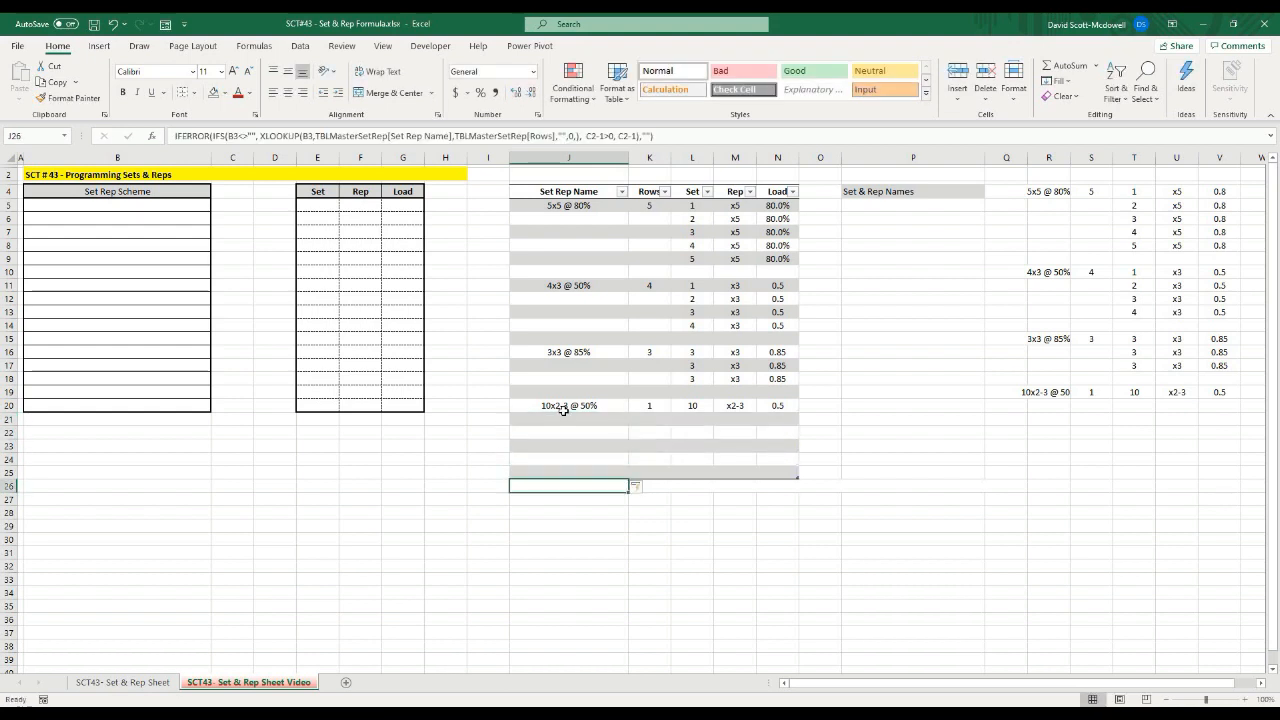
# Delete the extra table rows 21 to 25 and clear the leftover content in J21
pyautogui.moveTo(535, 421); pyautogui.dragTo(535, 470)
pyautogui.rightClick(537, 470)
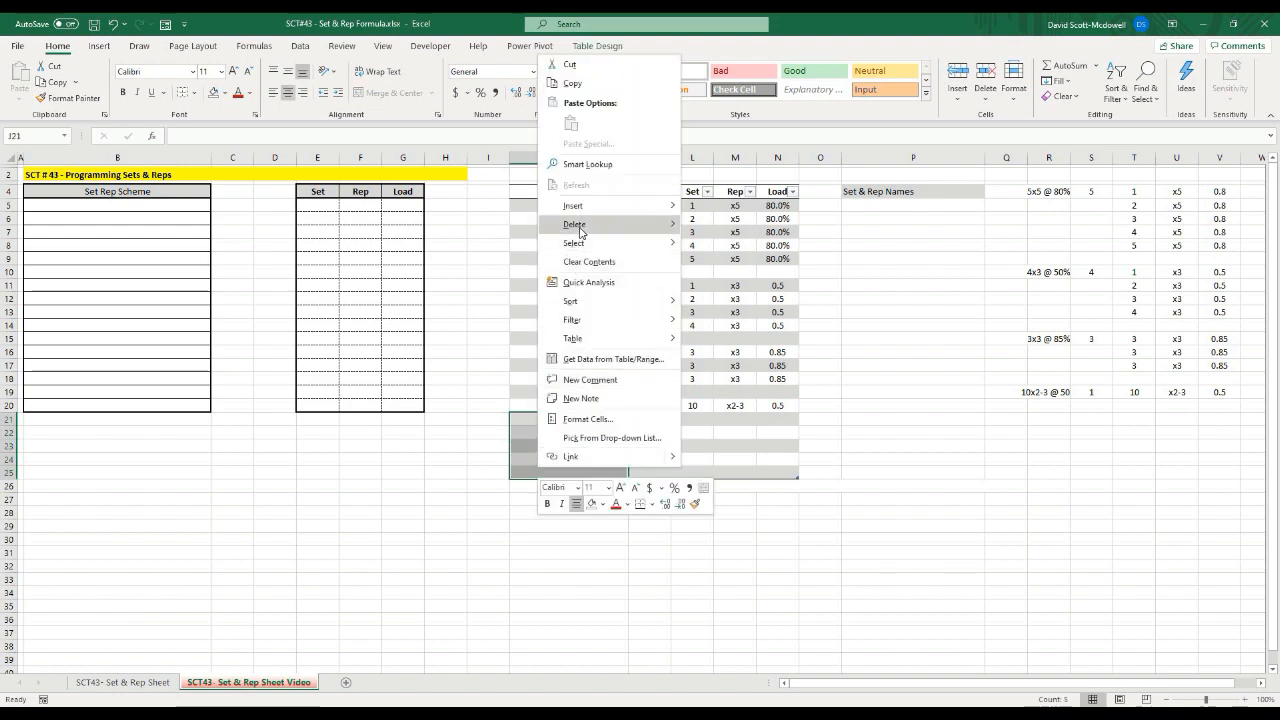
pyautogui.moveTo(602, 228)
pyautogui.click(713, 243)
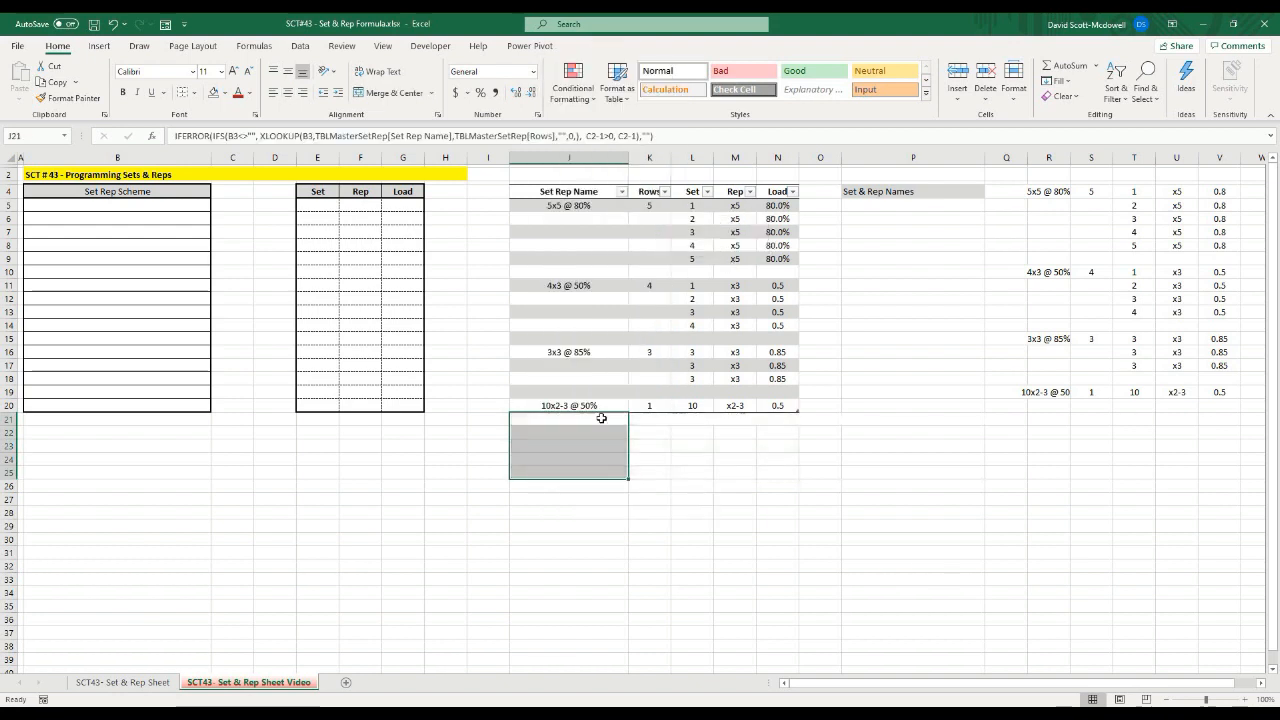
pyautogui.click(595, 539)
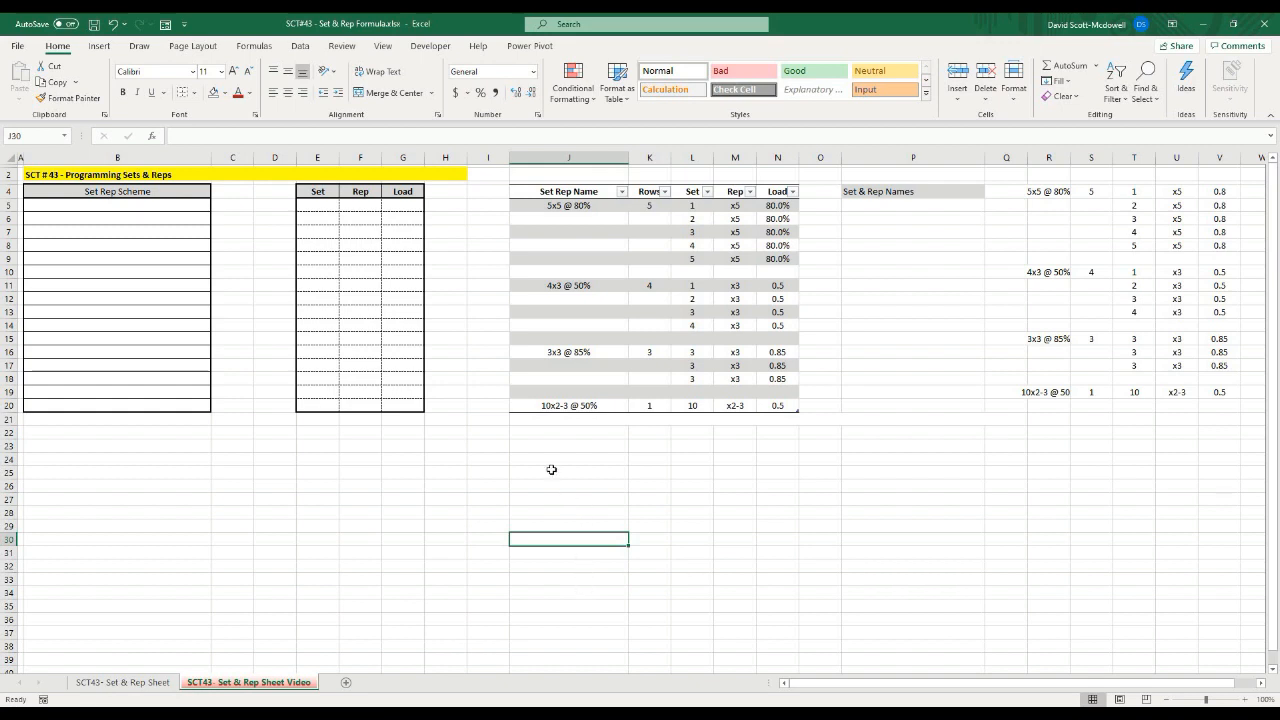
pyautogui.click(539, 417)
pyautogui.press('Delete')
pyautogui.click(602, 527)
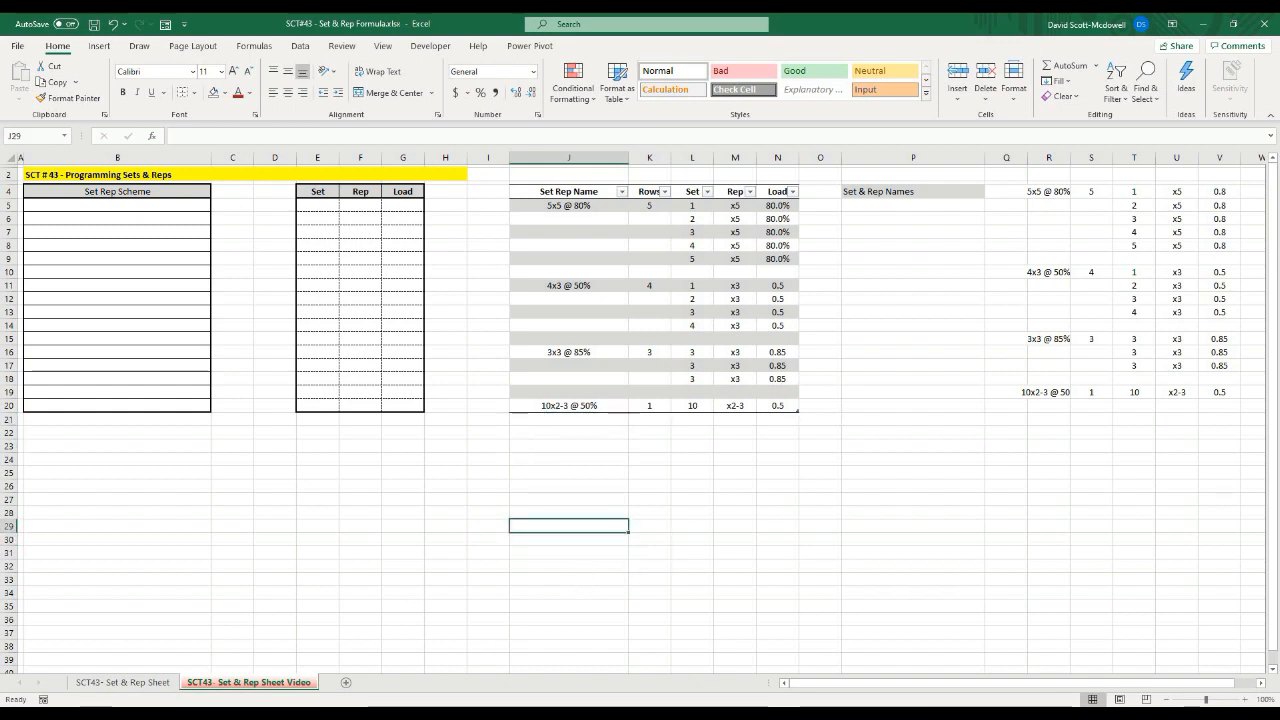
# Rename the lookup table as TBLSetRep
pyautogui.click(663, 487)
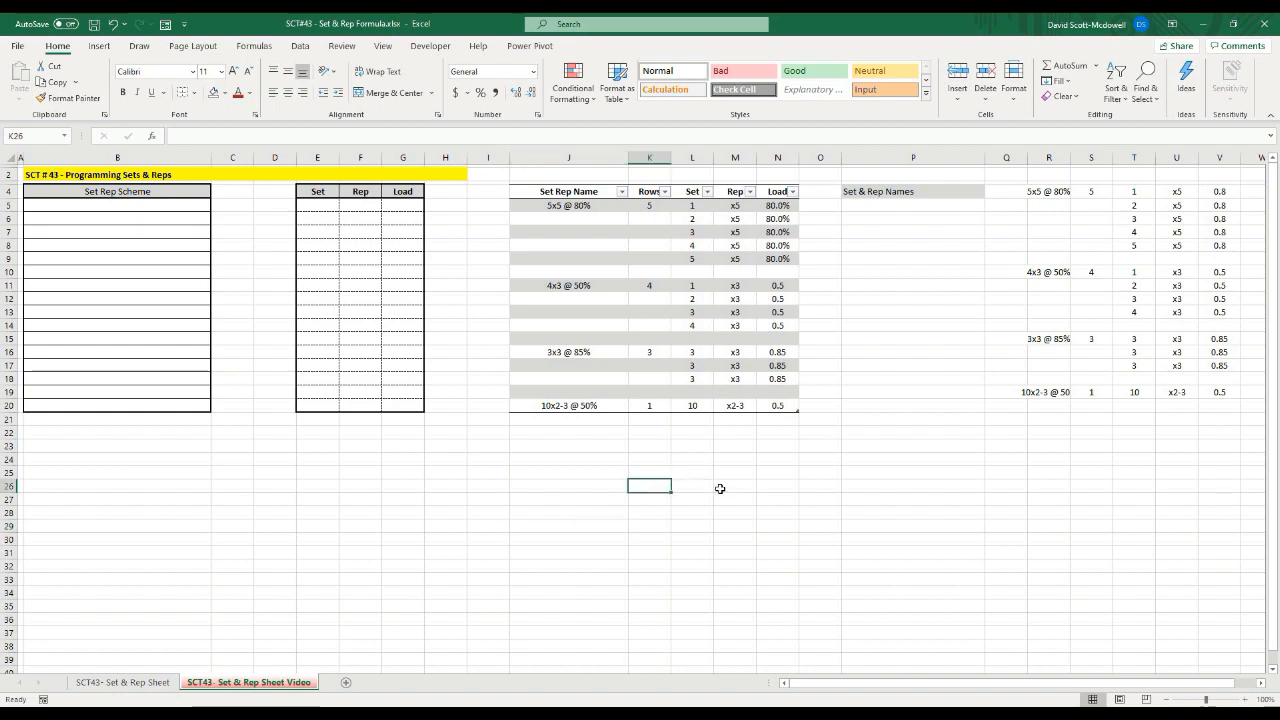
pyautogui.click(583, 470)
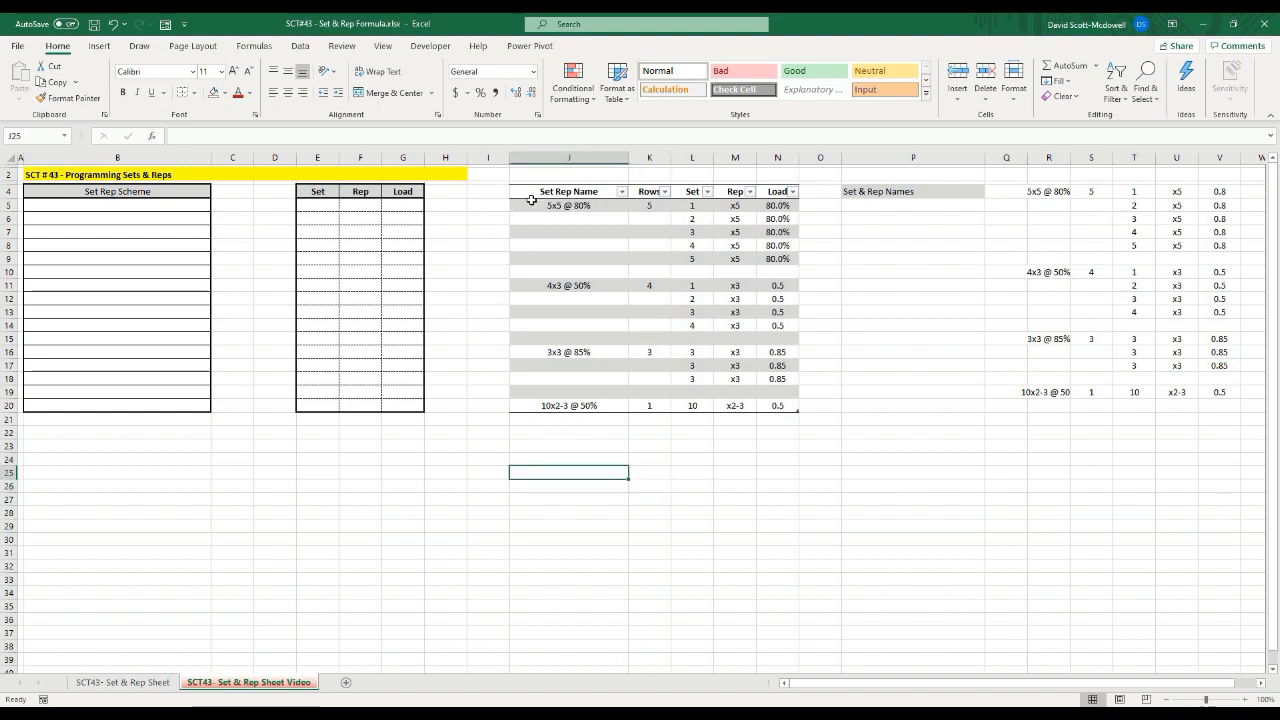
pyautogui.click(528, 205)
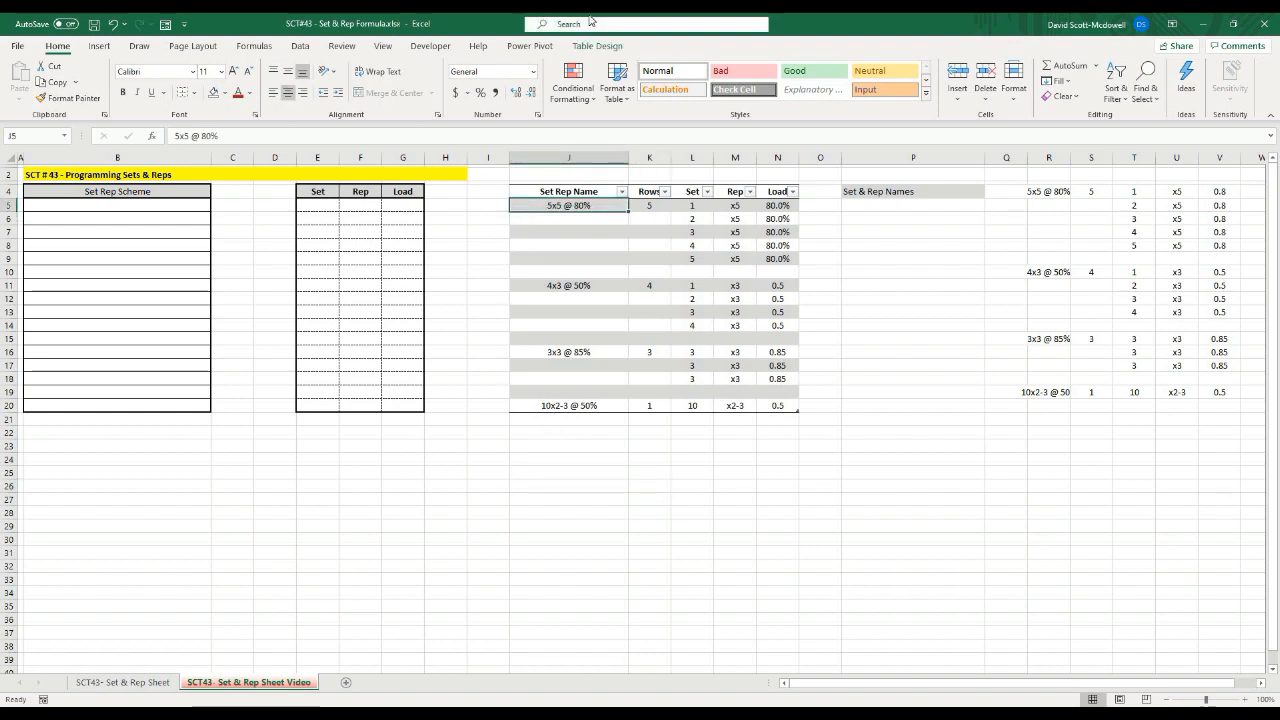
pyautogui.click(596, 50)
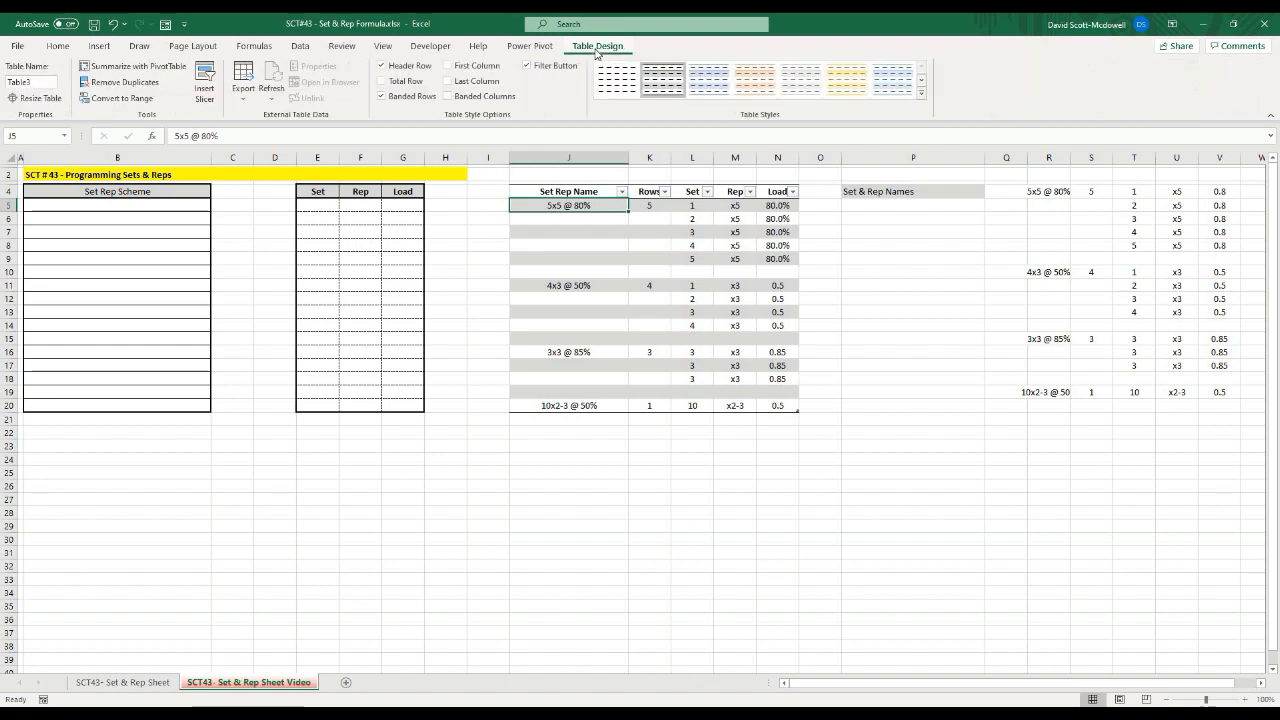
pyautogui.click(30, 82)
pyautogui.write('TBLSetRep')
pyautogui.click(577, 476)
pyautogui.click(603, 207)
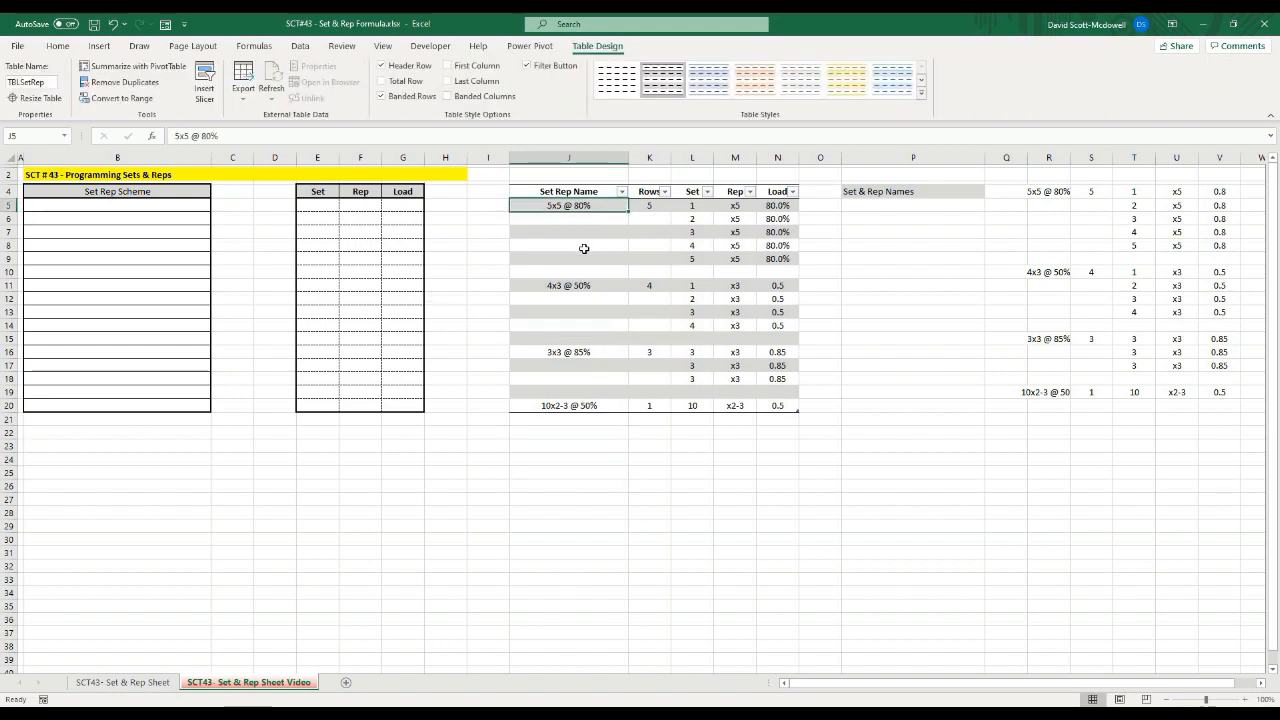
# Test the table name by entering =TBLSetRep in J22, and select the resulting range J22:N37
pyautogui.click(535, 436)
pyautogui.write('=')
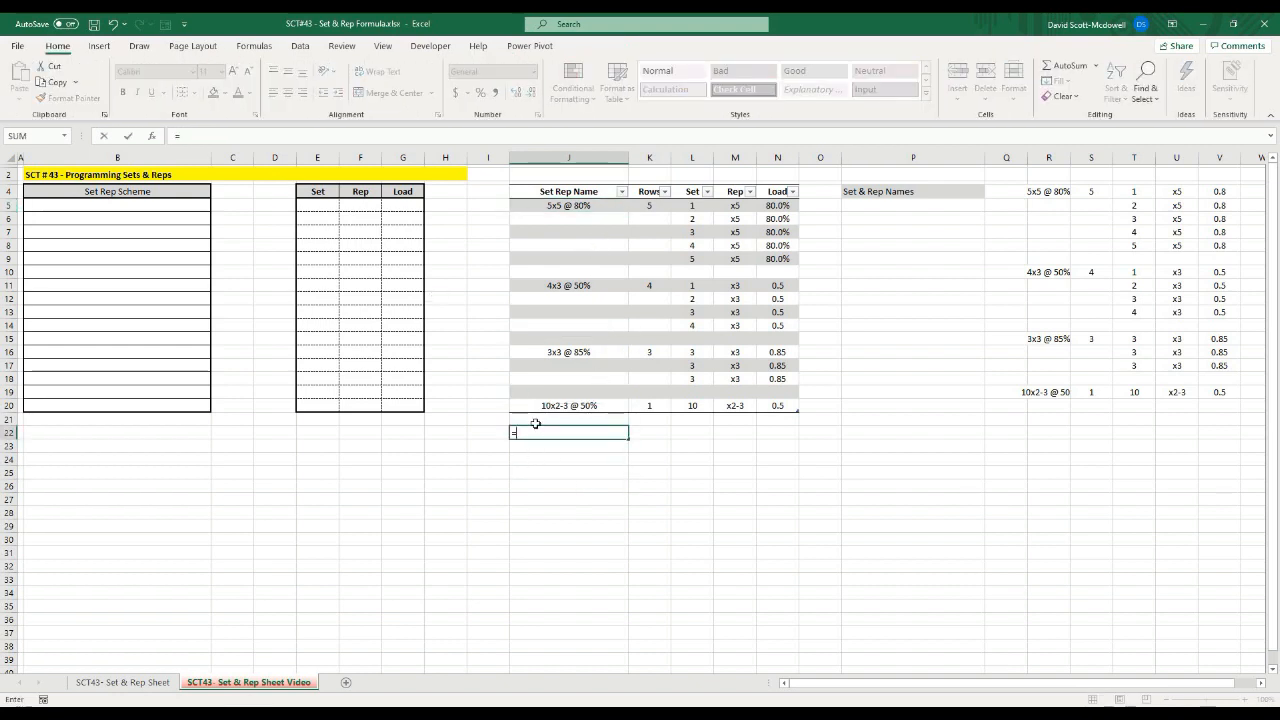
pyautogui.write('t')
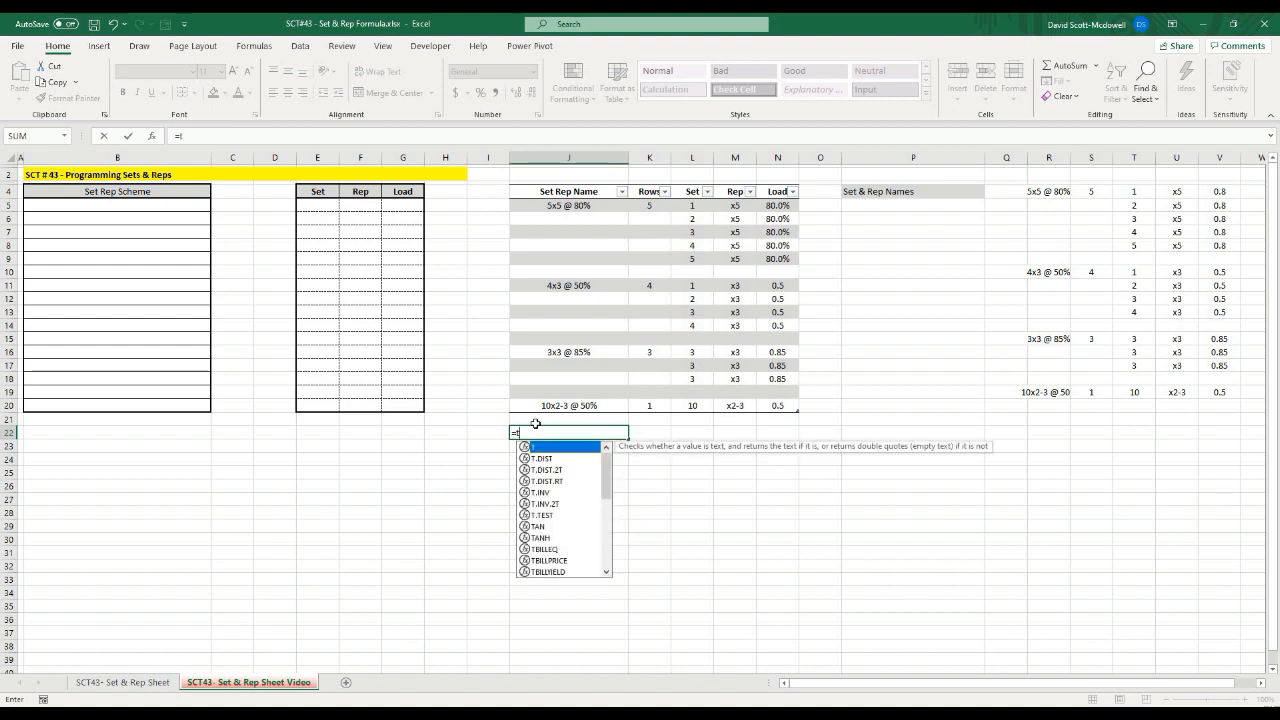
pyautogui.write('blsetre')
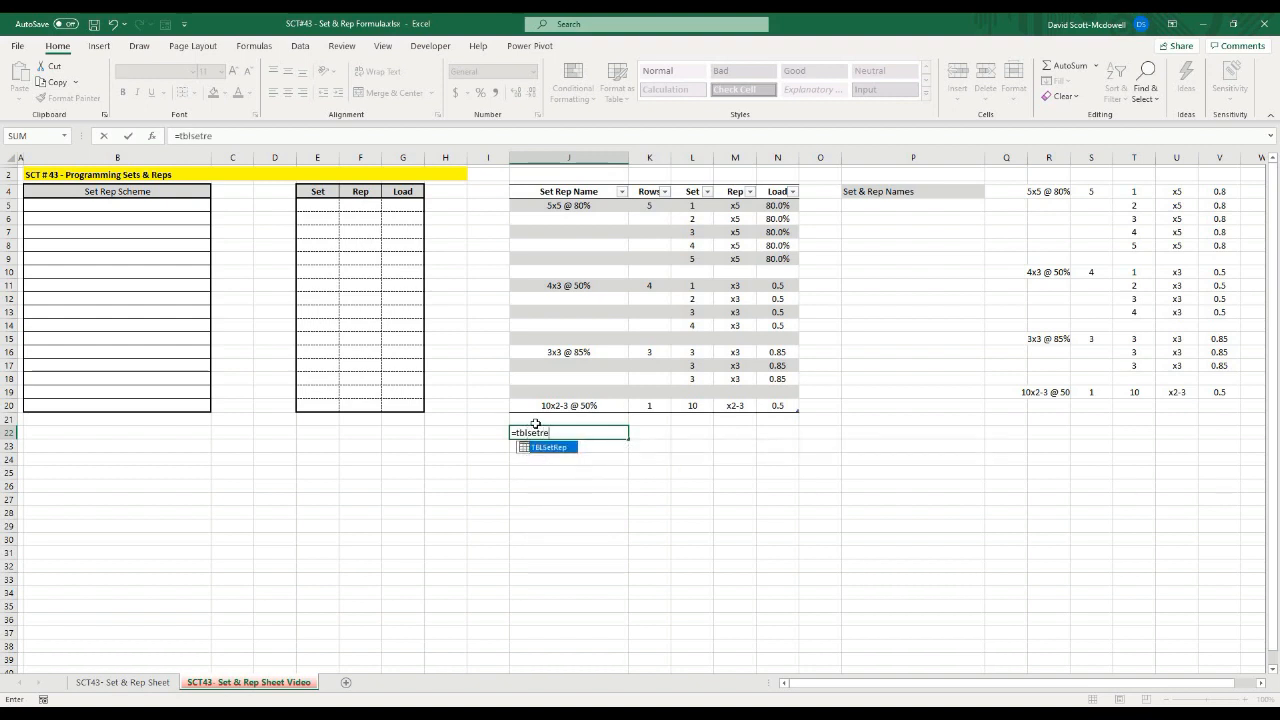
pyautogui.write('p')
pyautogui.press('Return')
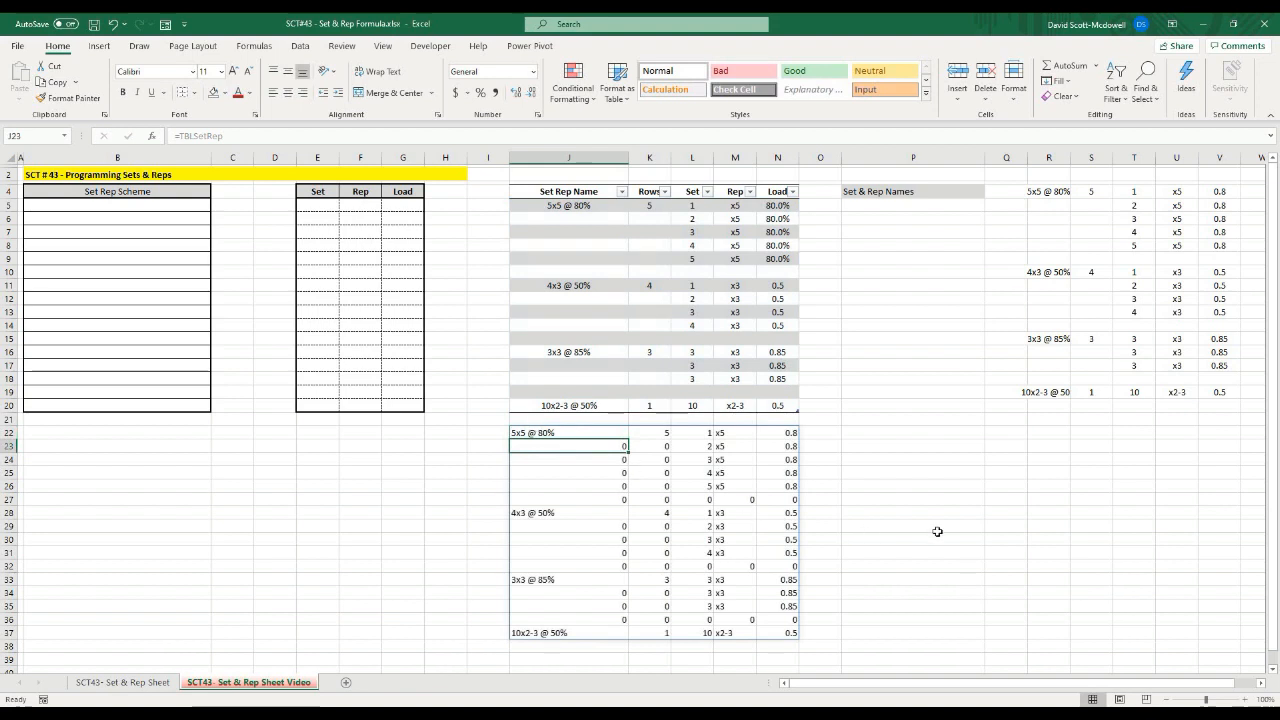
pyautogui.click(972, 515)
pyautogui.moveTo(582, 434); pyautogui.dragTo(788, 634)
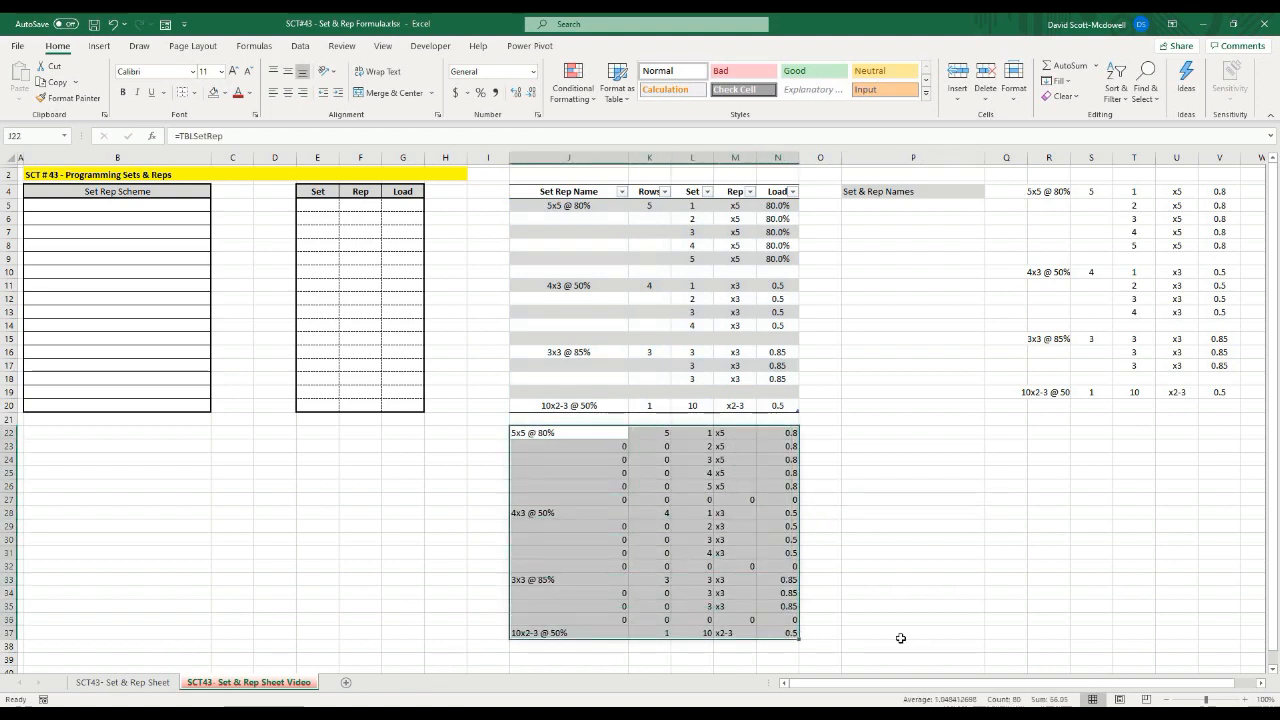
# Delete the =TBLSetRep test formula in J22 to clear its spilled output below the lookup table
pyautogui.click(895, 581)
pyautogui.click(561, 434)
pyautogui.click(931, 577)
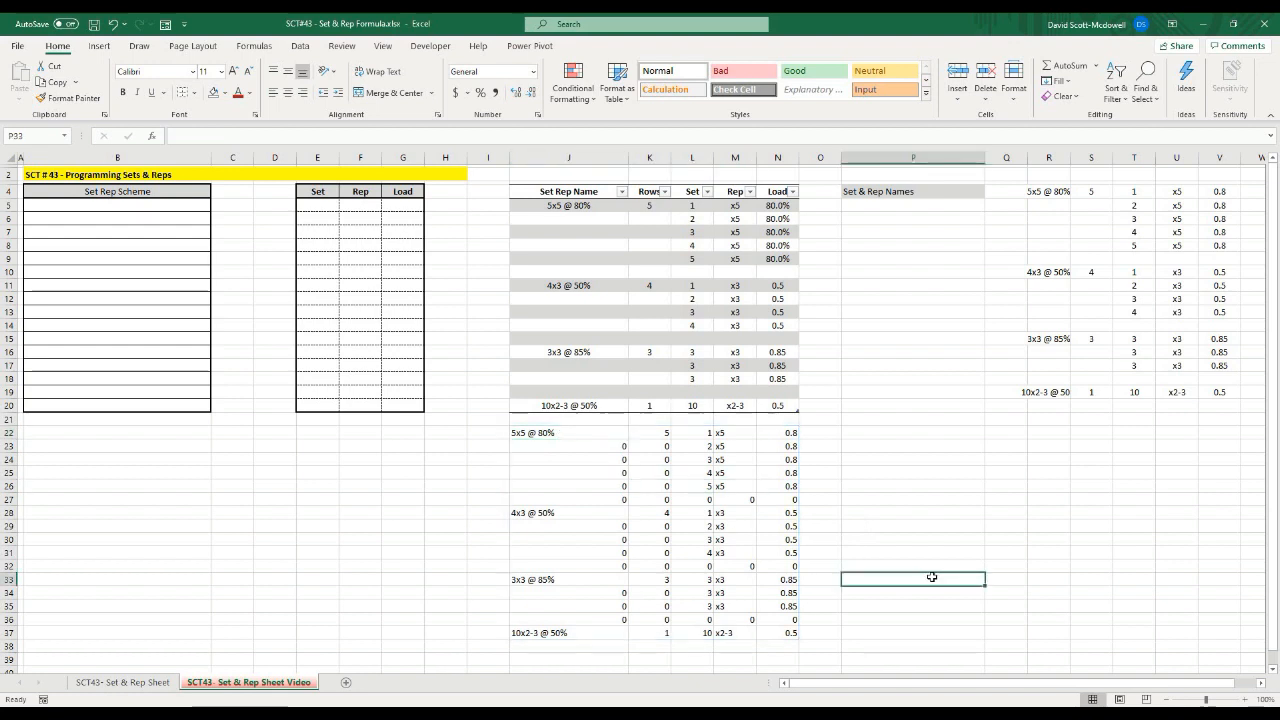
pyautogui.click(565, 437)
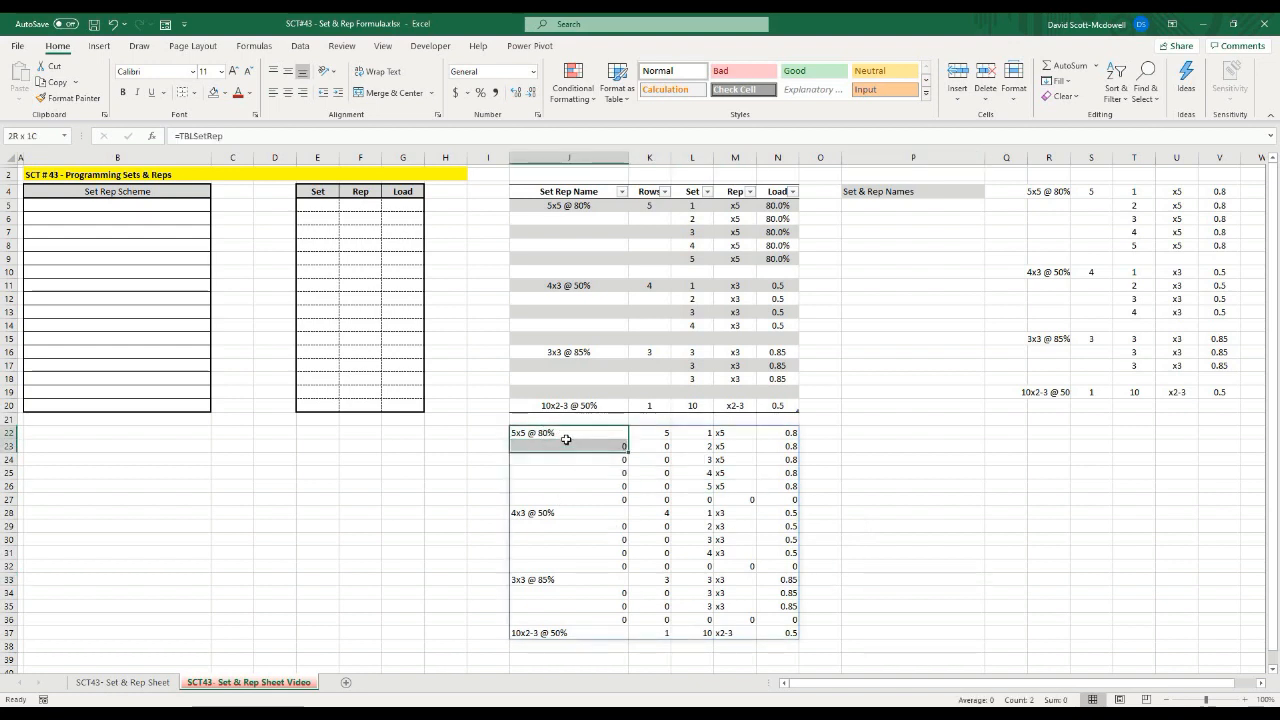
pyautogui.press('Delete')
pyautogui.click(825, 510)
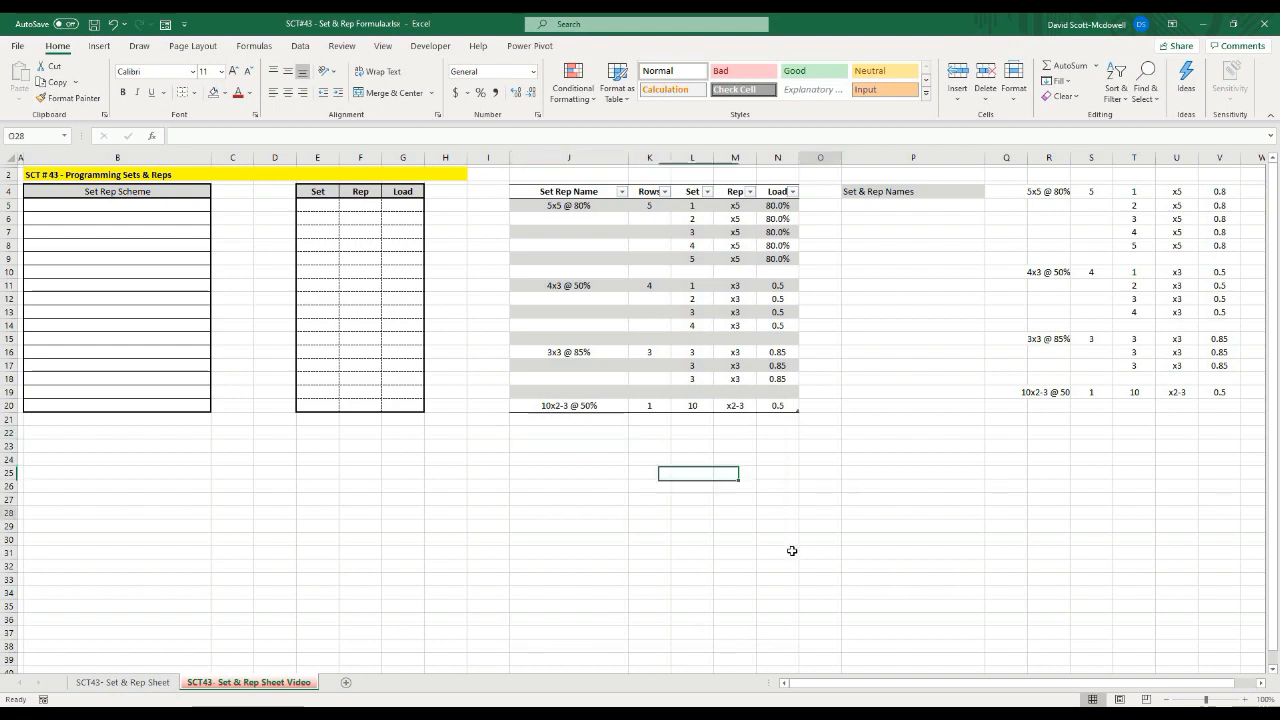
pyautogui.click(786, 554)
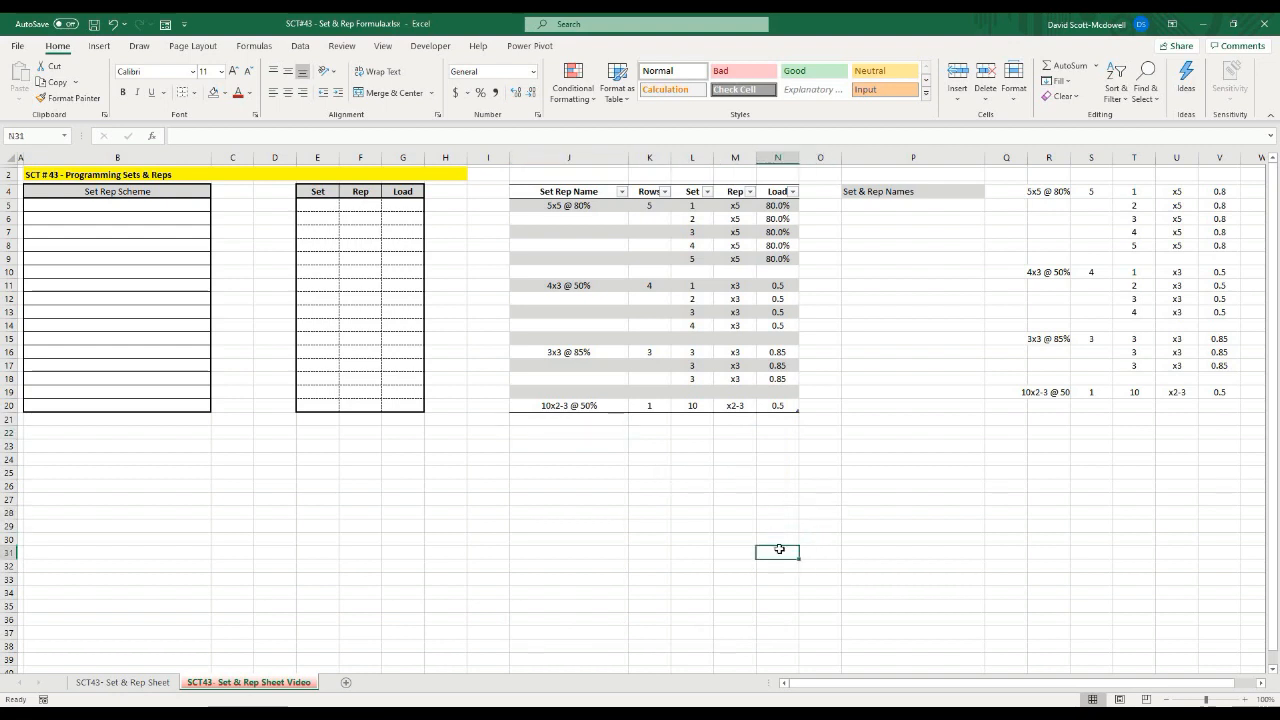
pyautogui.click(104, 204)
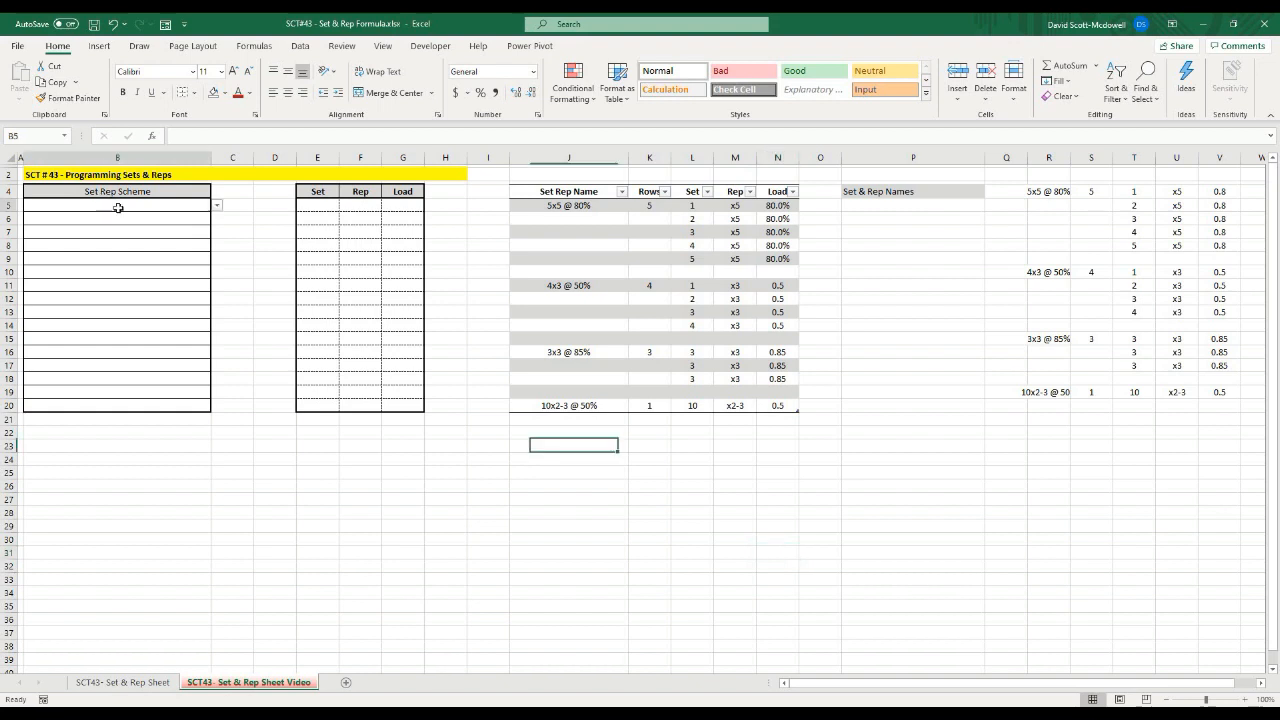
pyautogui.moveTo(232, 271); pyautogui.dragTo(232, 285)
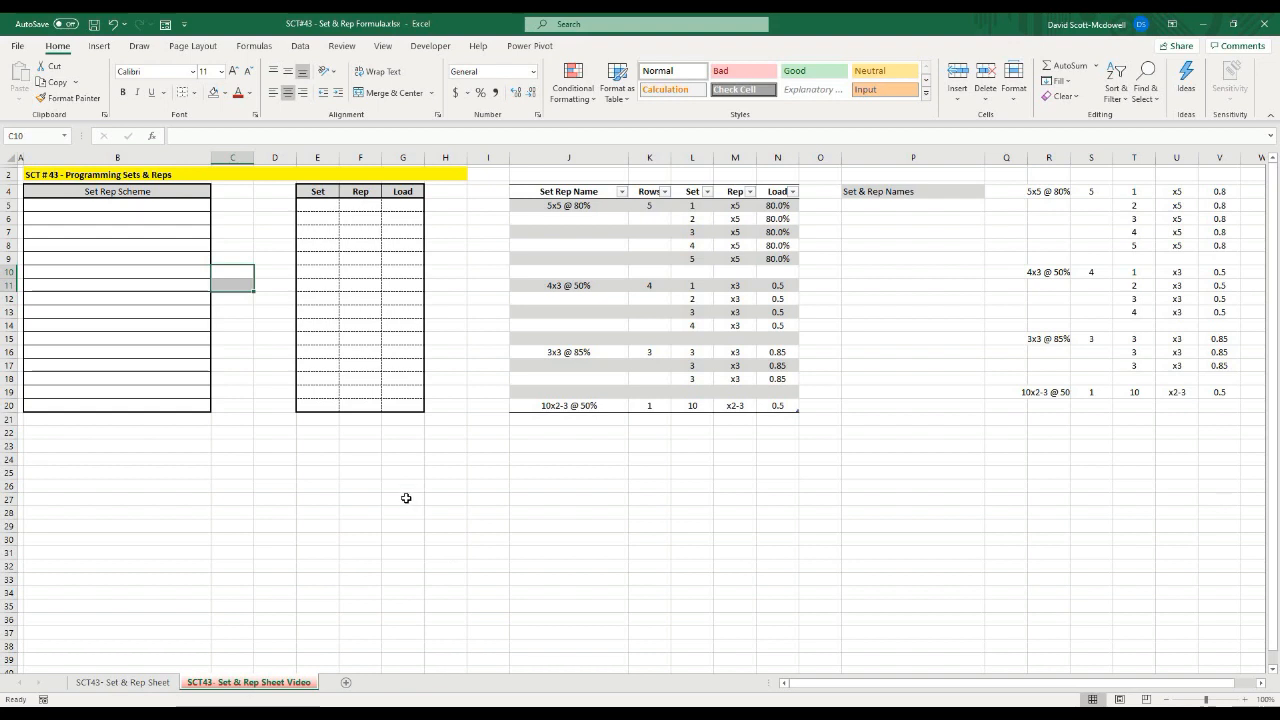
pyautogui.click(322, 495)
pyautogui.click(851, 190)
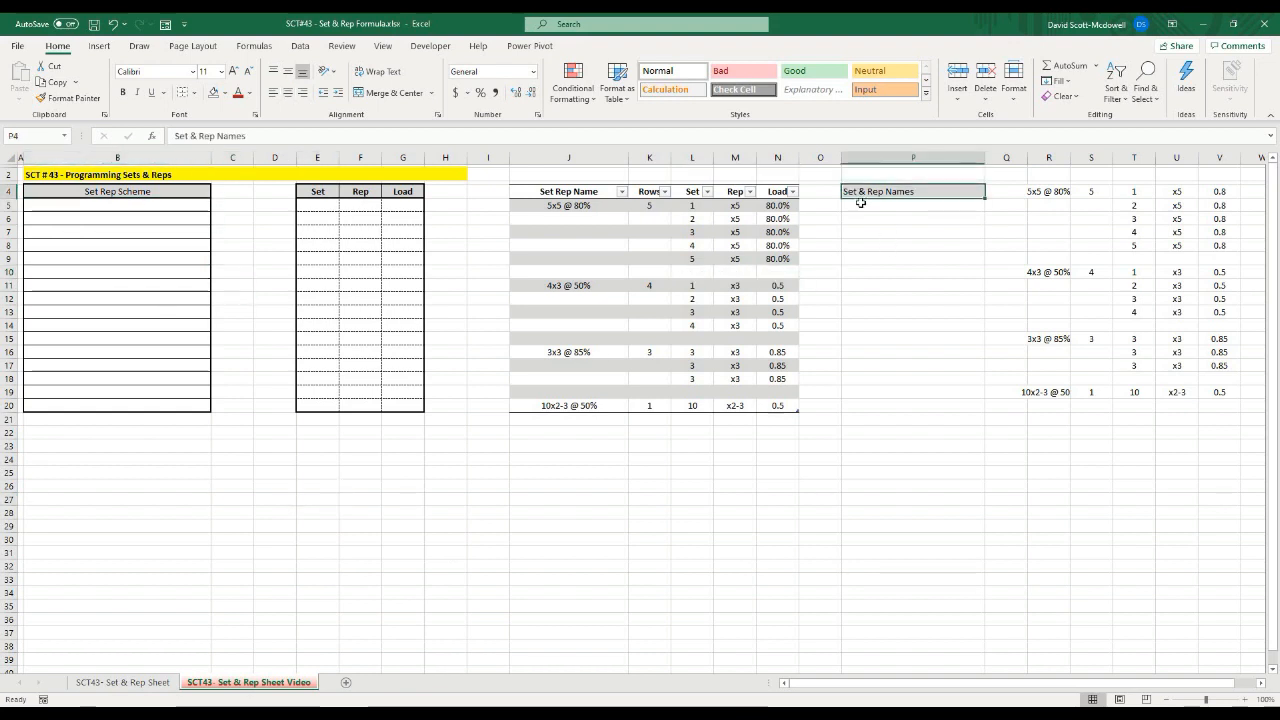
pyautogui.click(860, 203)
pyautogui.moveTo(867, 204); pyautogui.dragTo(866, 406)
pyautogui.click(773, 523)
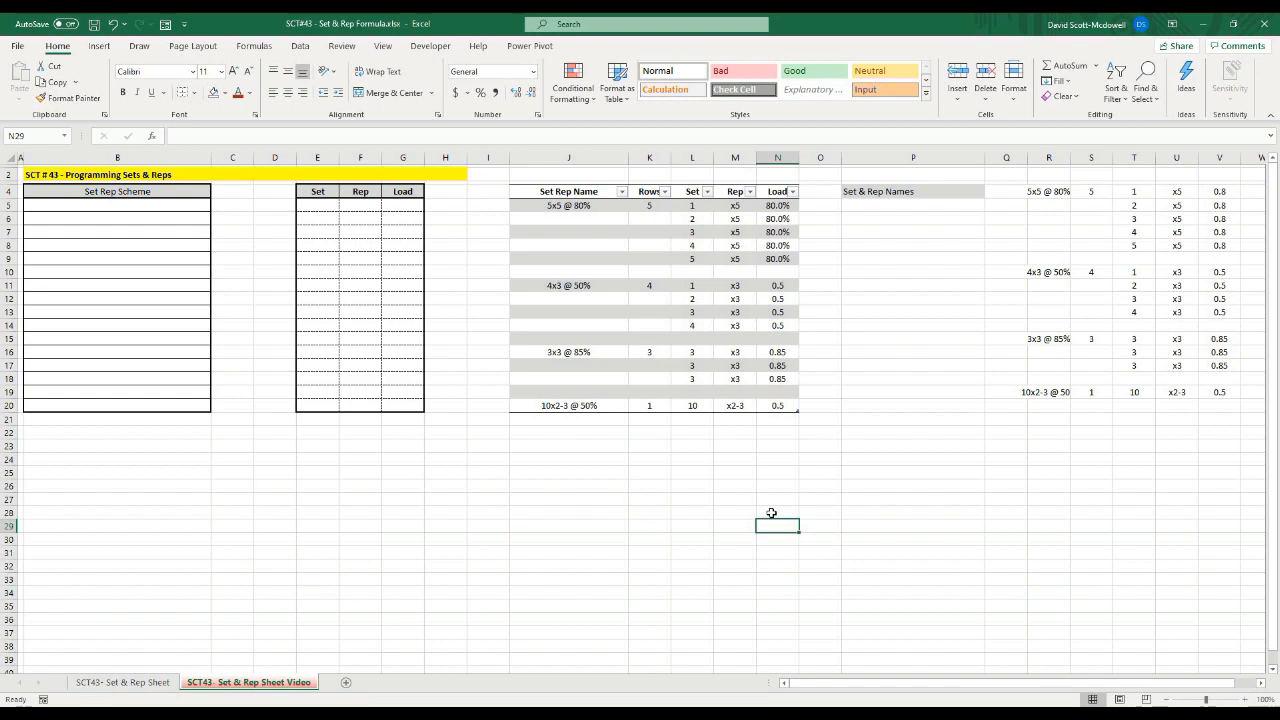
pyautogui.click(868, 193)
pyautogui.click(877, 206)
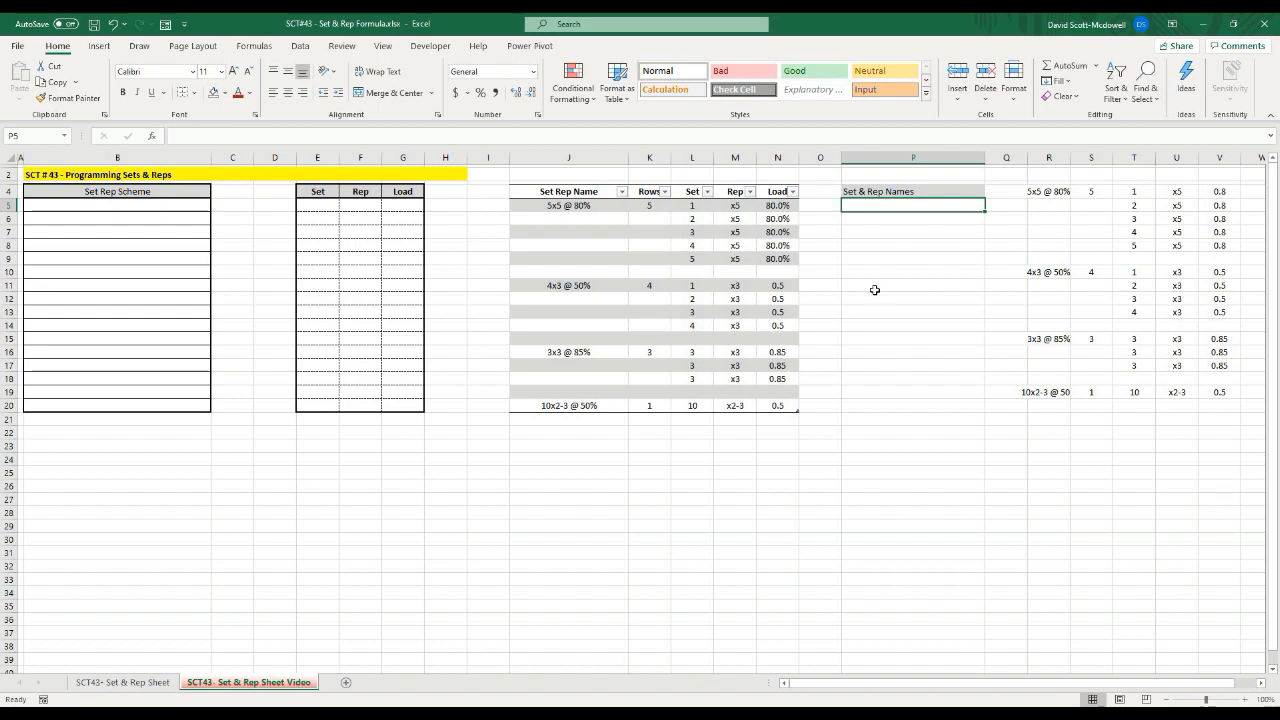
pyautogui.click(872, 366)
pyautogui.click(871, 444)
# List the non-blank scheme names under Set & Rep Names by entering =FILTER(TBLSetRep[Set Rep Name], TBLSetRep[Set Rep Name]<>"",) in P5
pyautogui.click(870, 205)
pyautogui.write('=filter(')
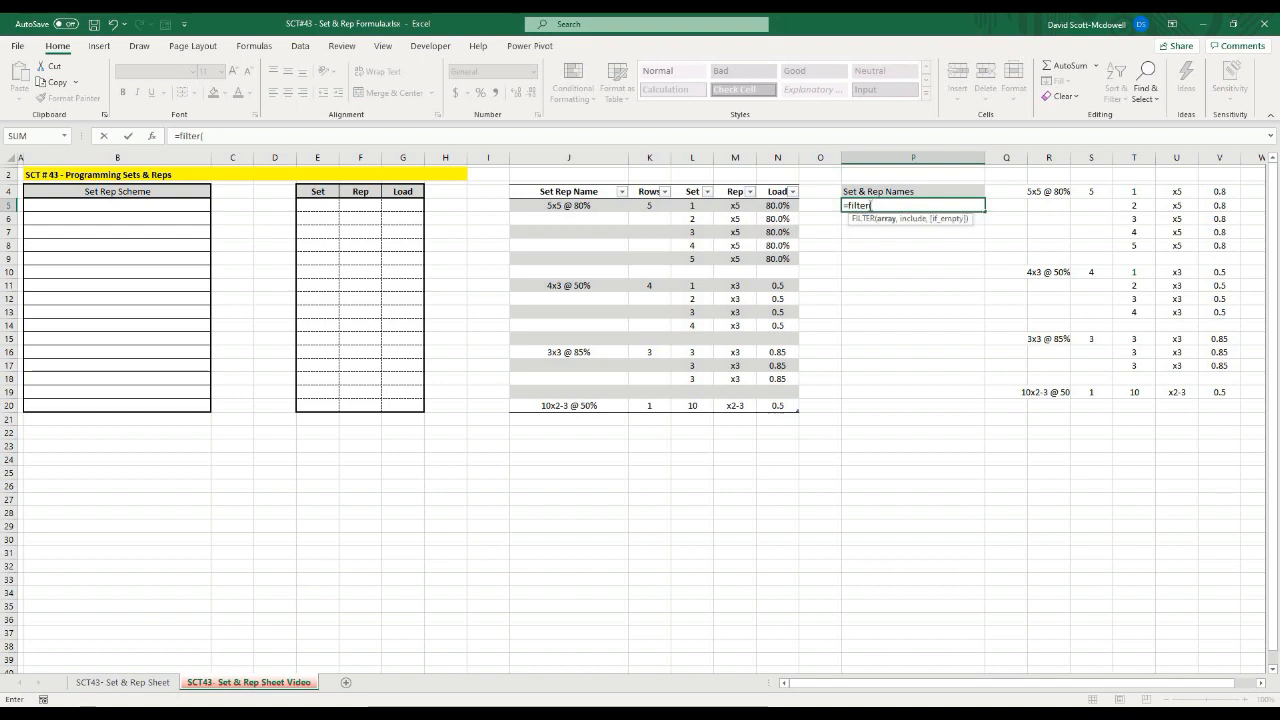
pyautogui.click(543, 183)
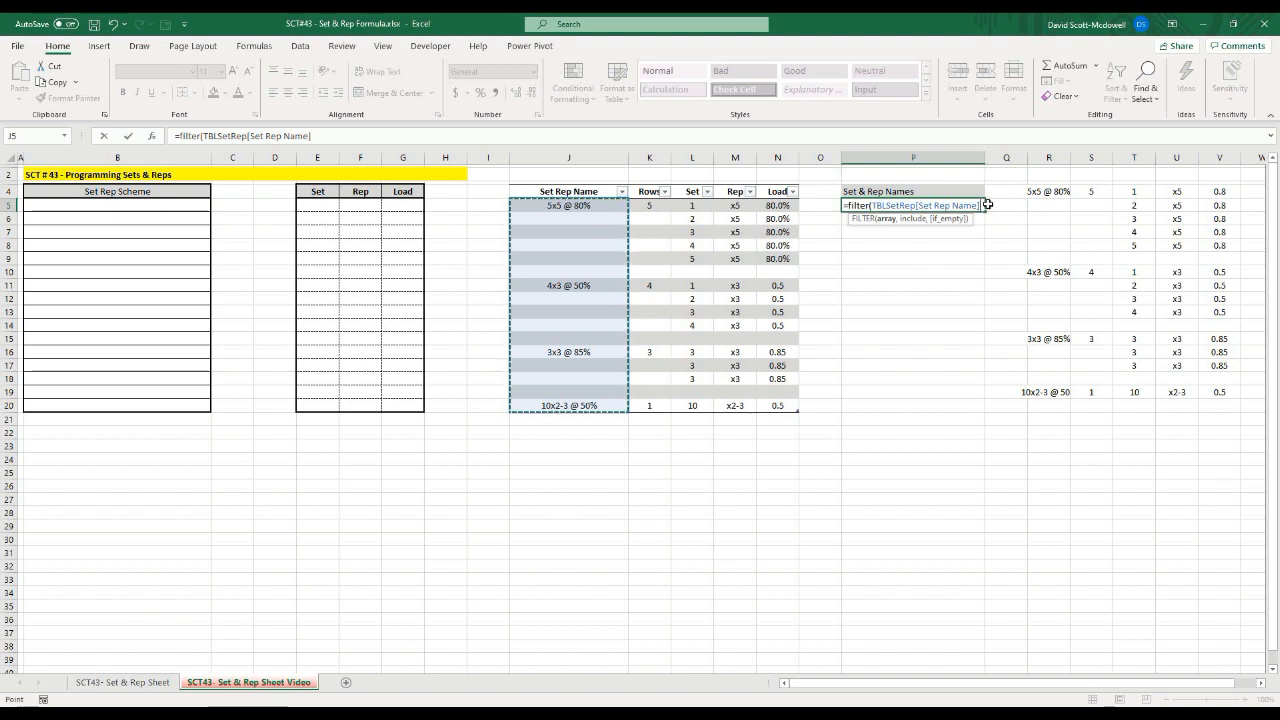
pyautogui.write(',')
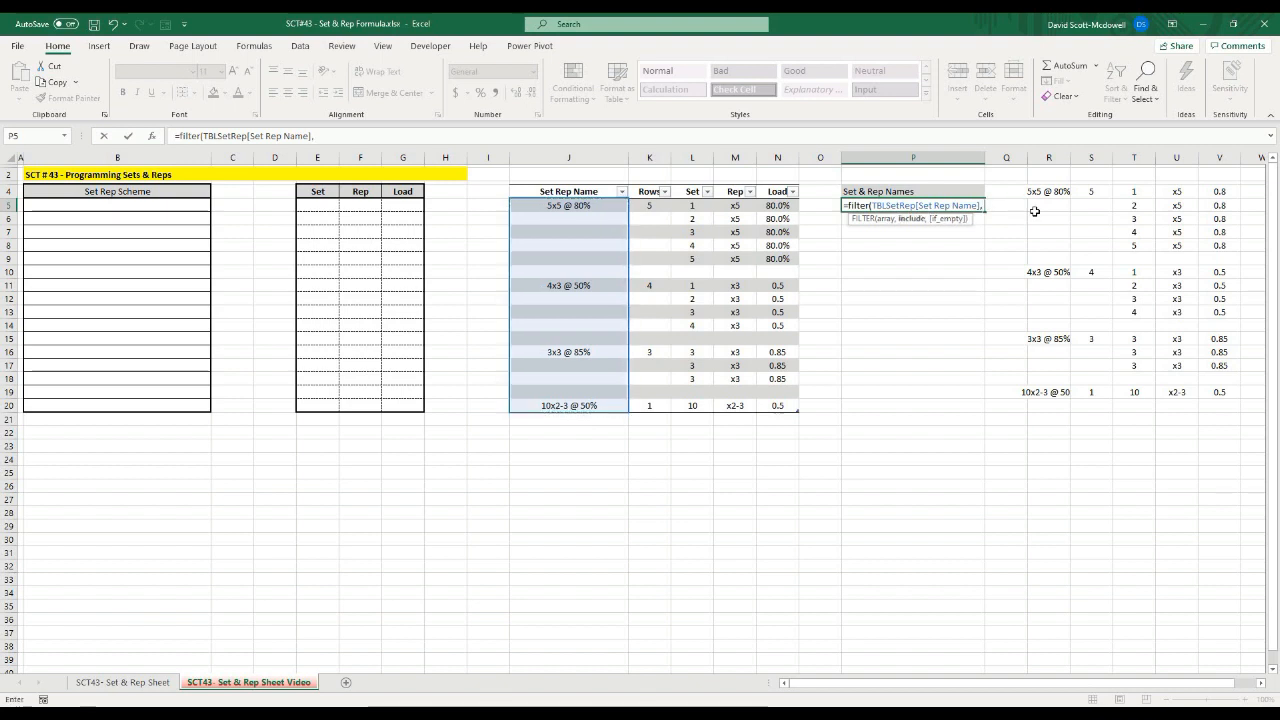
pyautogui.click(569, 185)
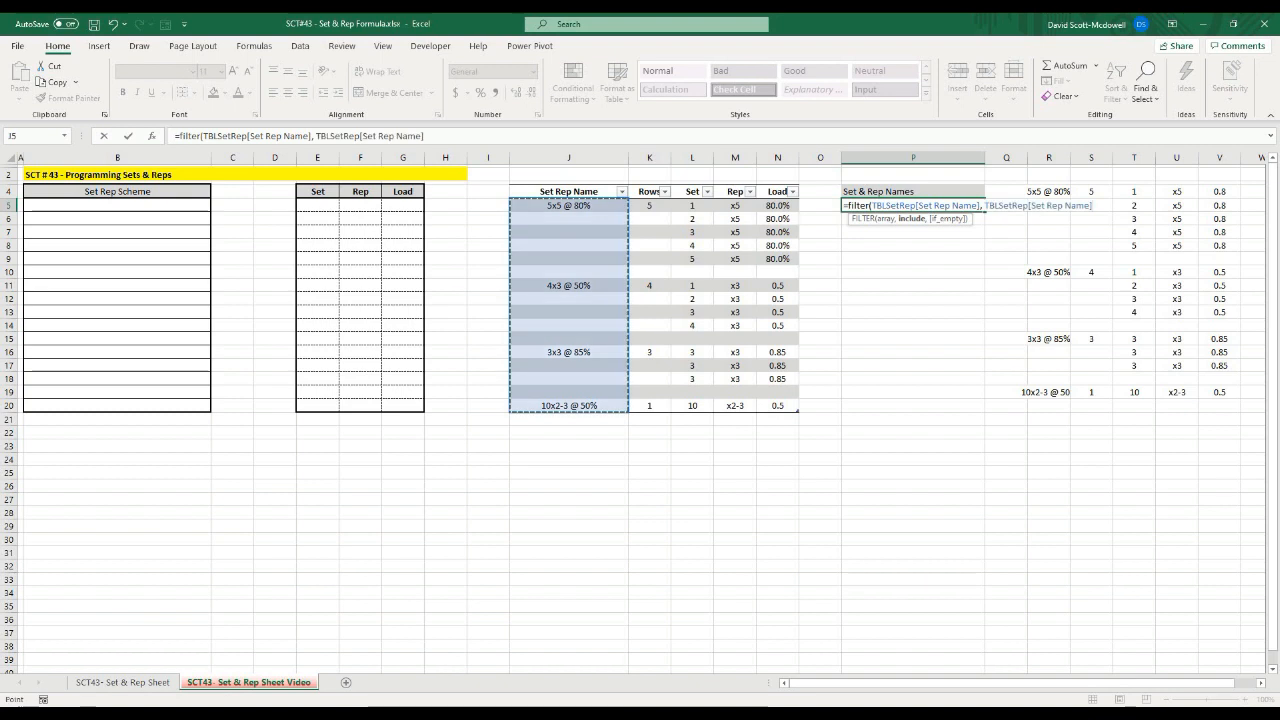
pyautogui.click(438, 136)
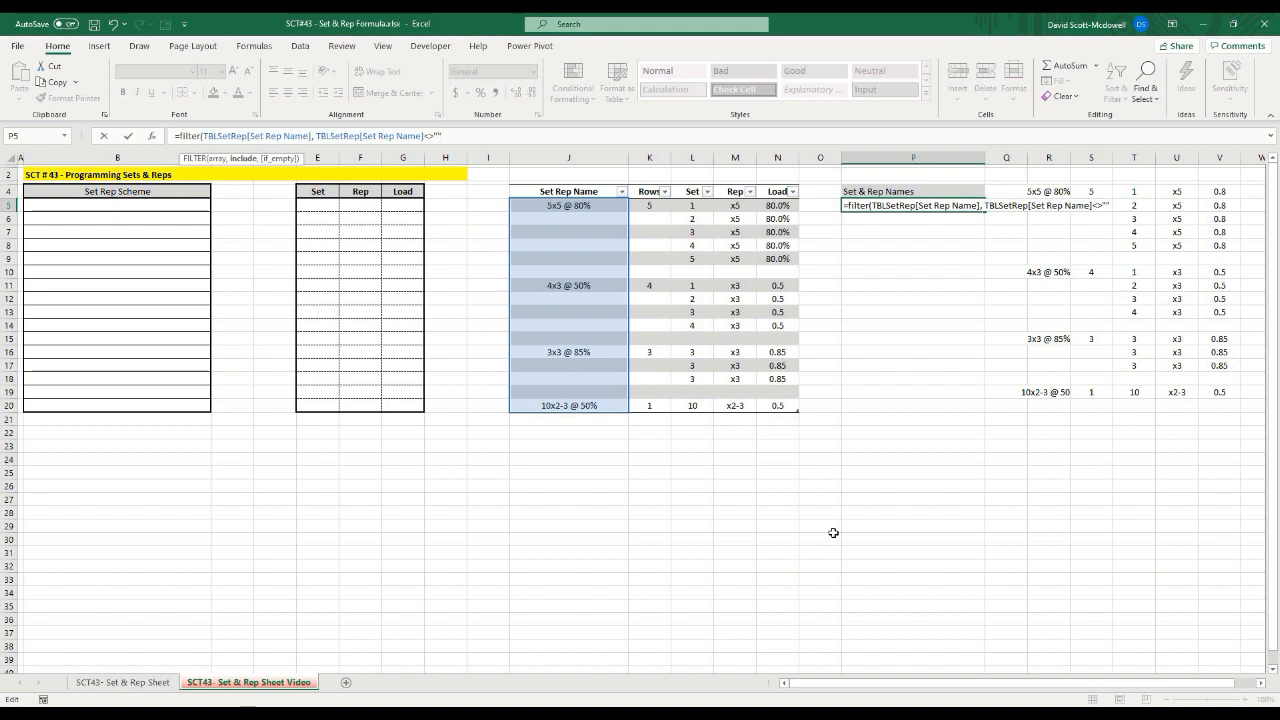
pyautogui.write(',)')
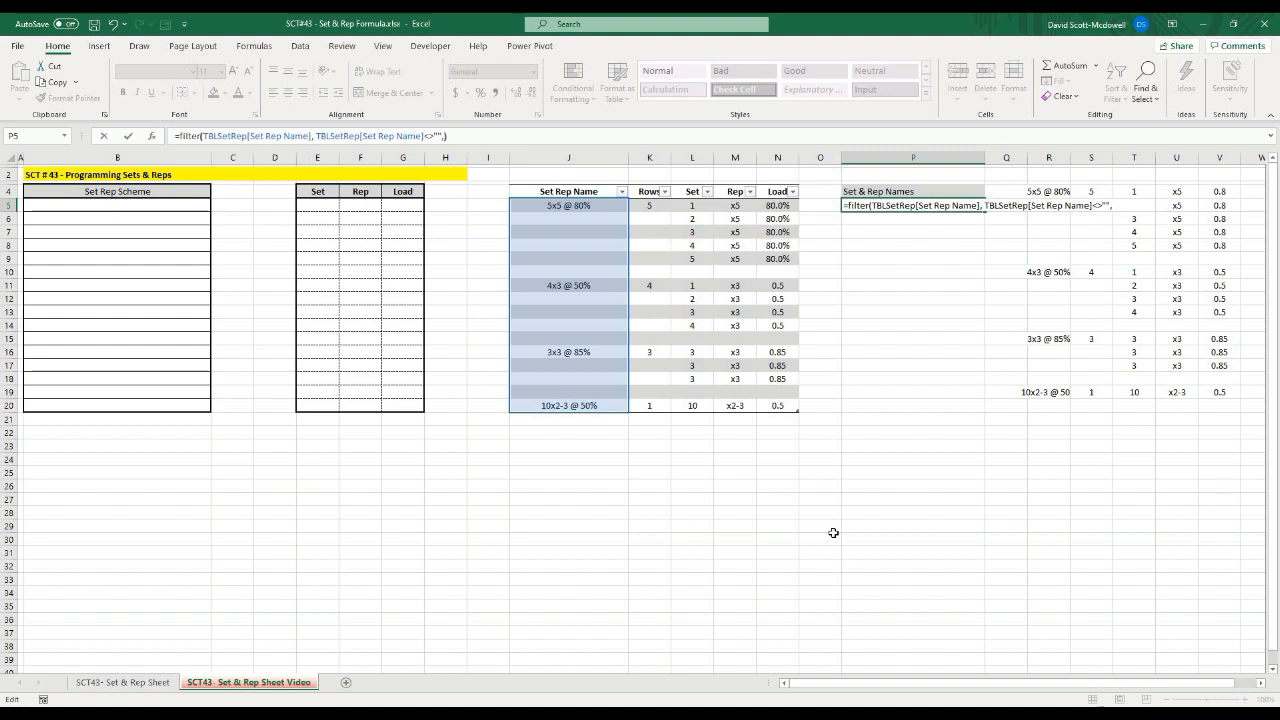
pyautogui.press('Return')
pyautogui.click(952, 446)
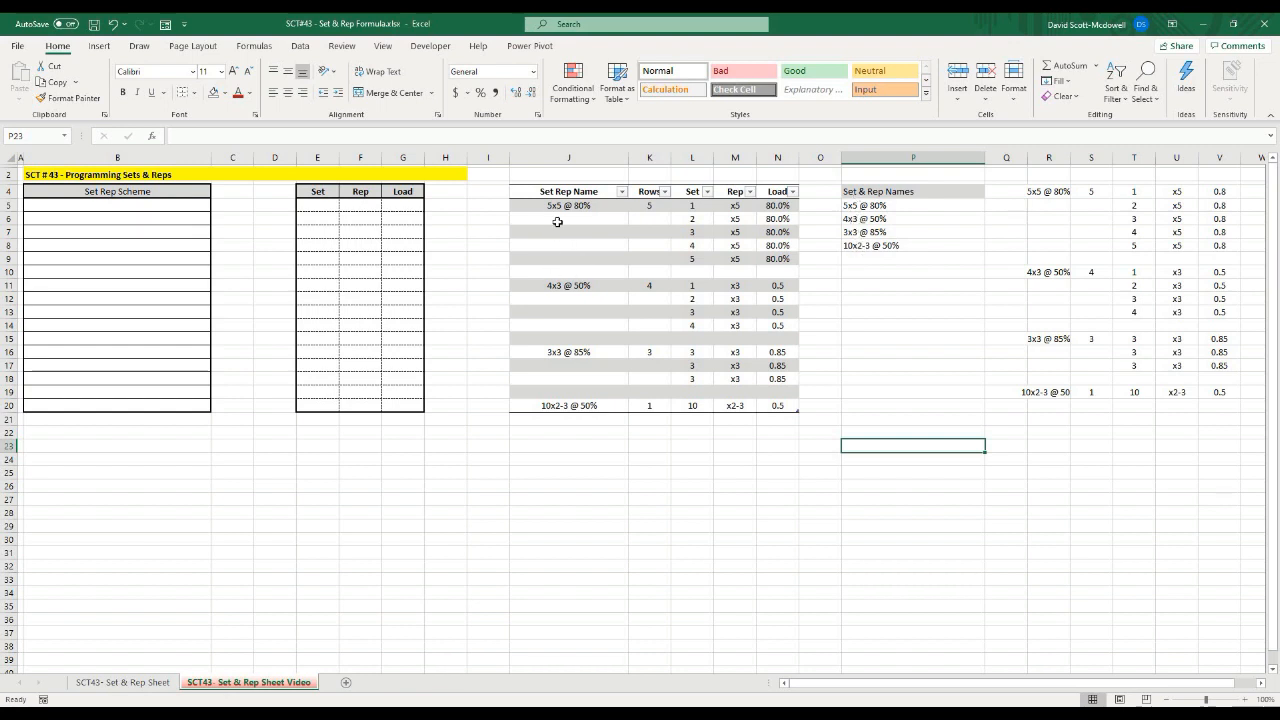
pyautogui.press('Up')
pyautogui.press('Up')
pyautogui.press('Up')
pyautogui.press('Up')
pyautogui.press('Up')
pyautogui.press('Up')
pyautogui.press('Up')
pyautogui.press('Up')
pyautogui.press('Up')
pyautogui.press('Up')
pyautogui.press('Up')
pyautogui.press('Up')
pyautogui.press('Up')
pyautogui.press('Up')
pyautogui.press('Up')
pyautogui.press('Up')
pyautogui.press('Up')
pyautogui.press('Up')
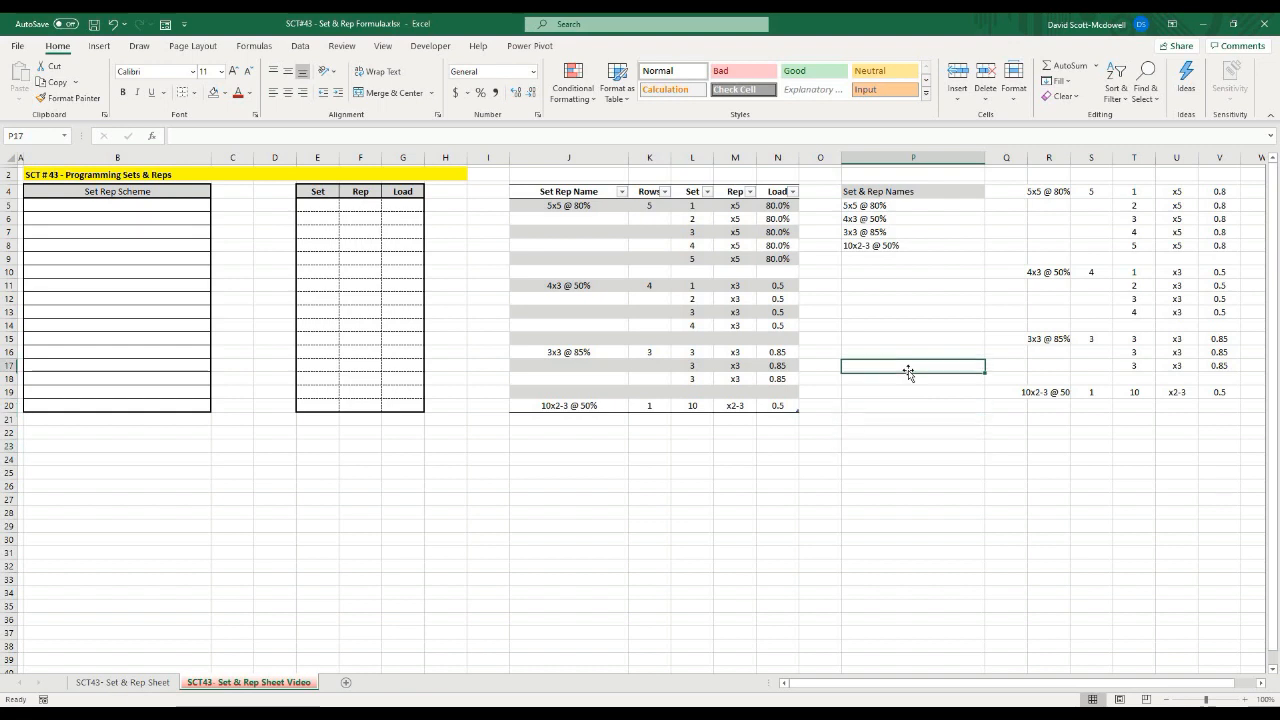
pyautogui.click(859, 406)
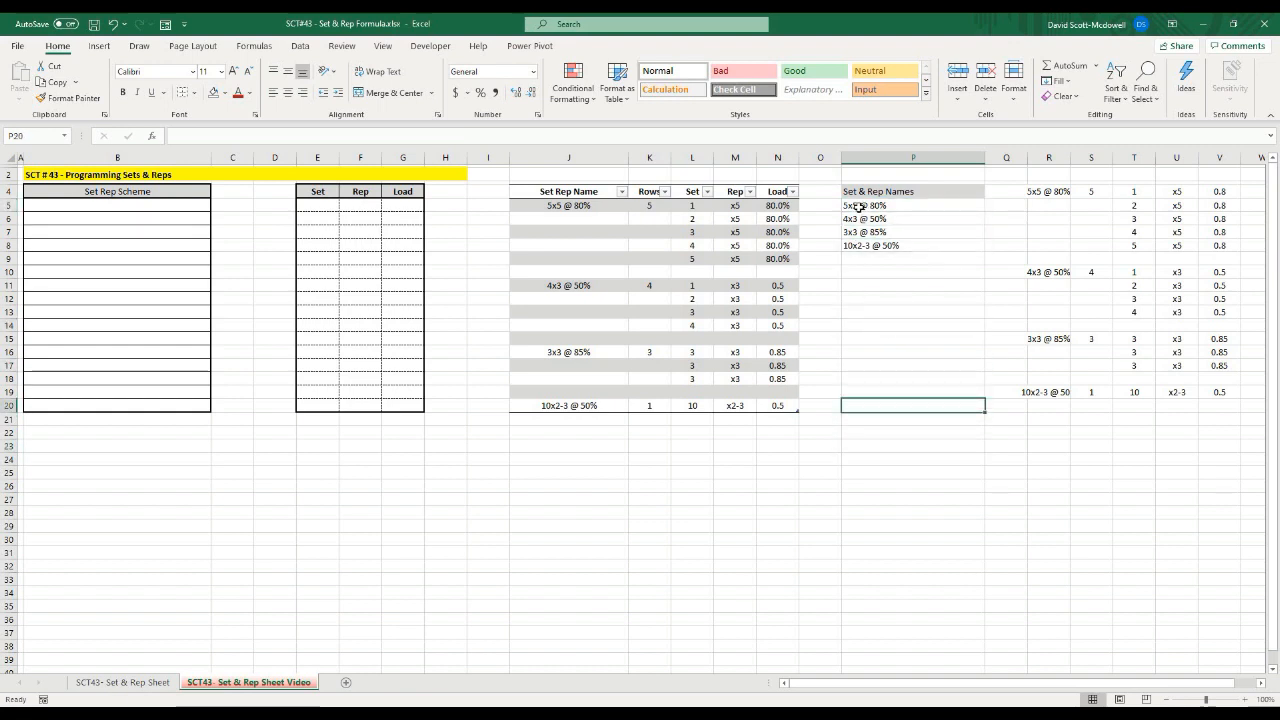
# Wrap the FILTER formula in P5 in IFERROR with an empty string "" as the error value
pyautogui.click(859, 206)
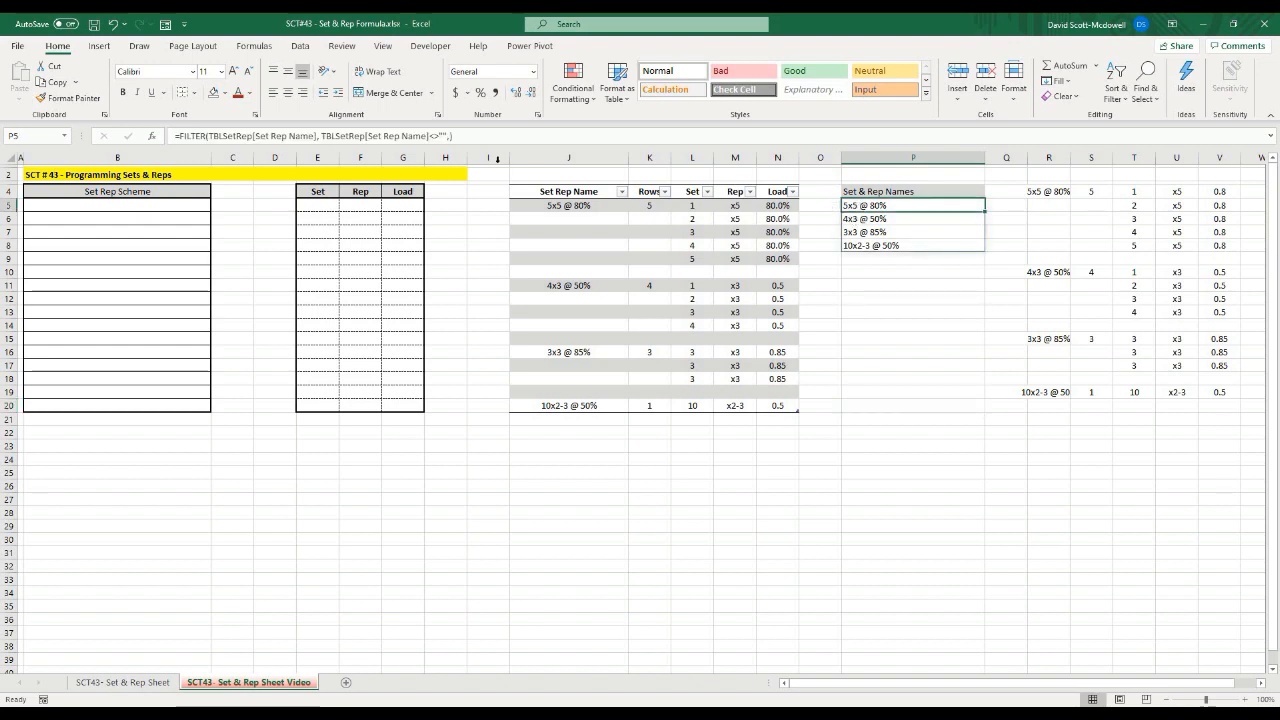
pyautogui.click(178, 136)
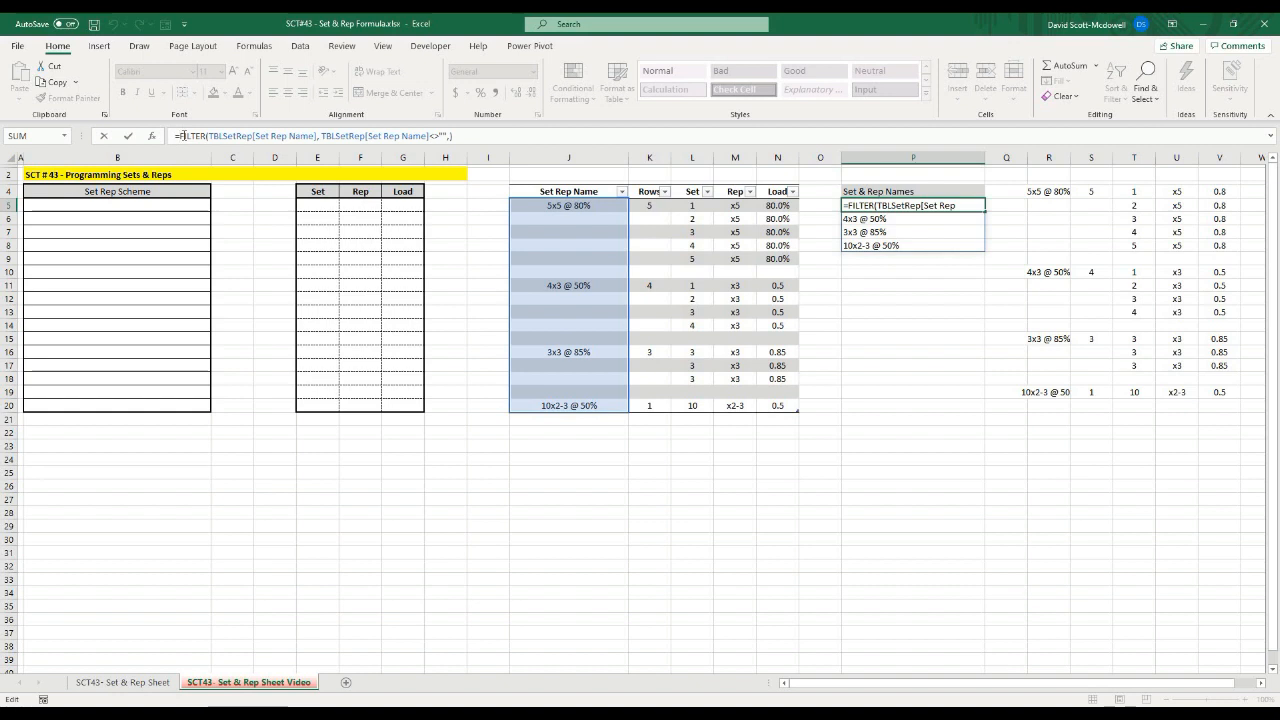
pyautogui.write('iferror')
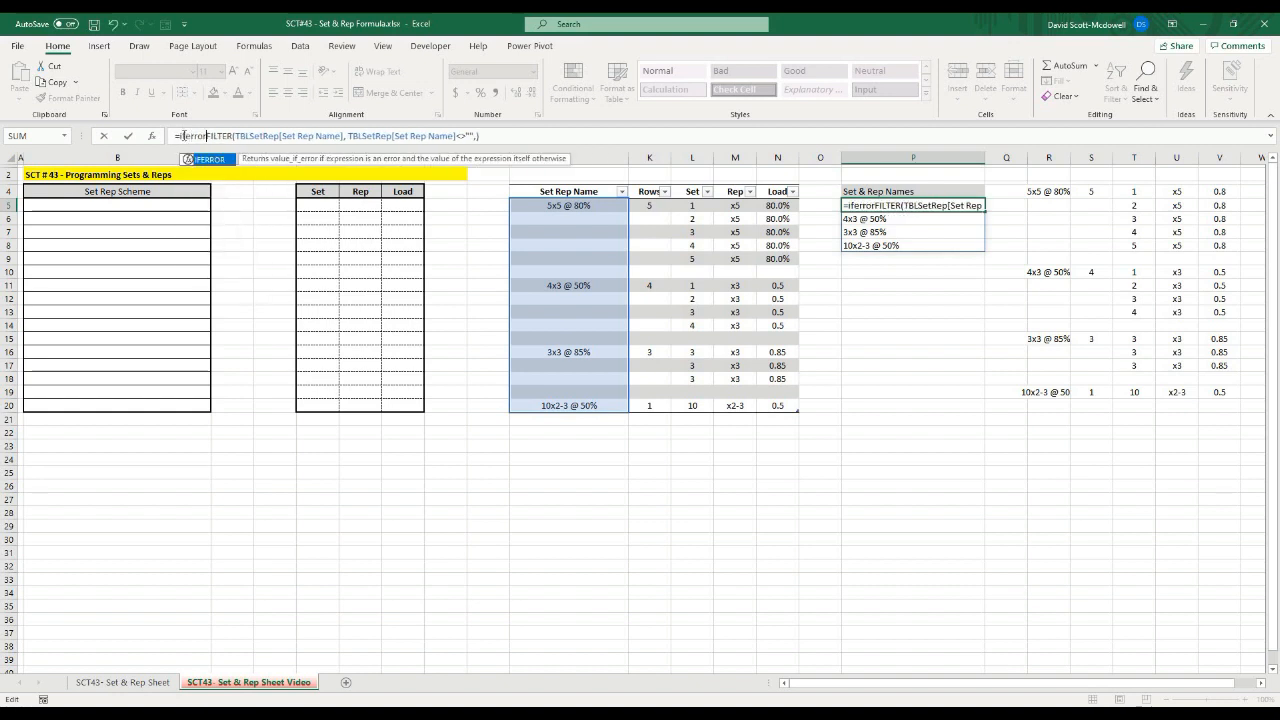
pyautogui.write('(')
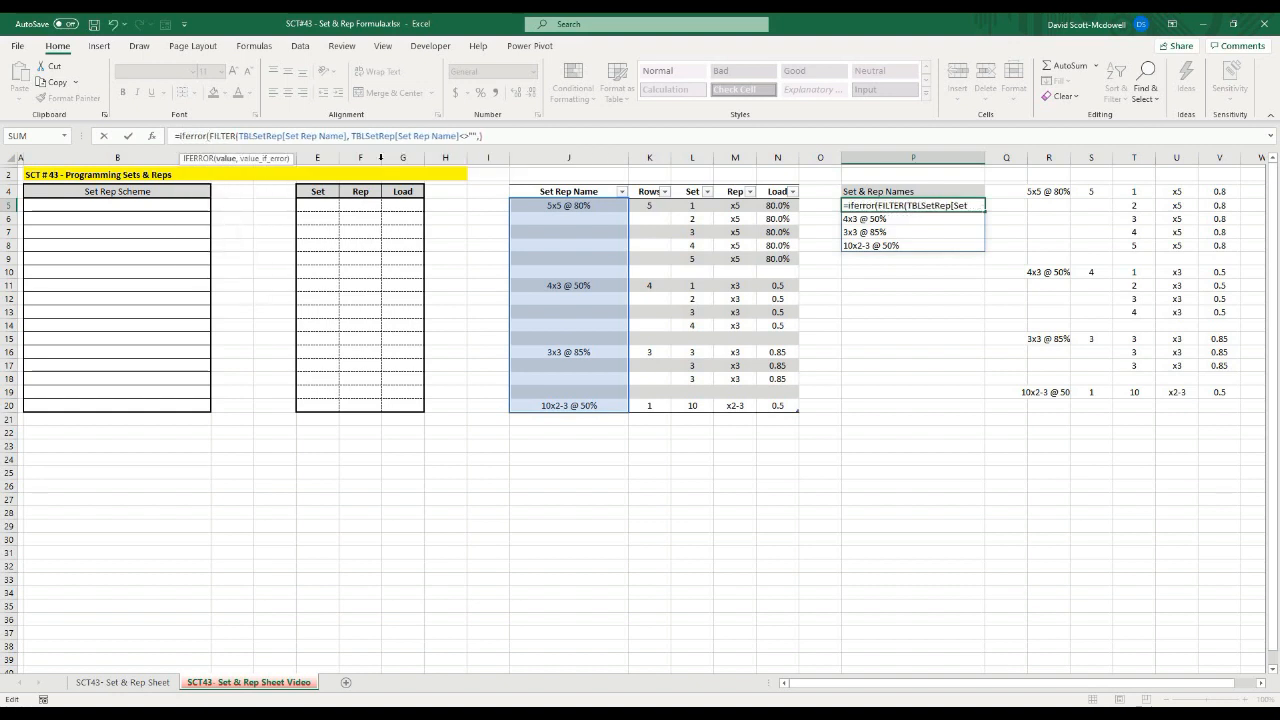
pyautogui.click(521, 135)
pyautogui.write(',')
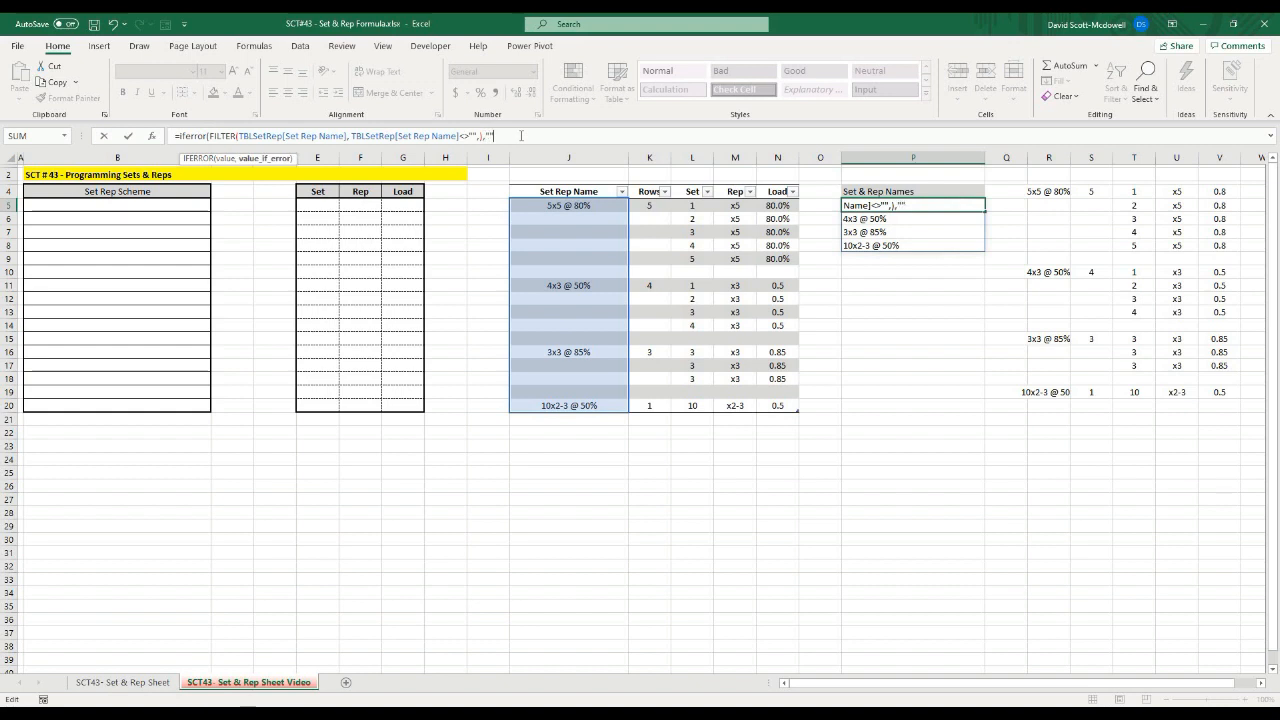
pyautogui.write('"")')
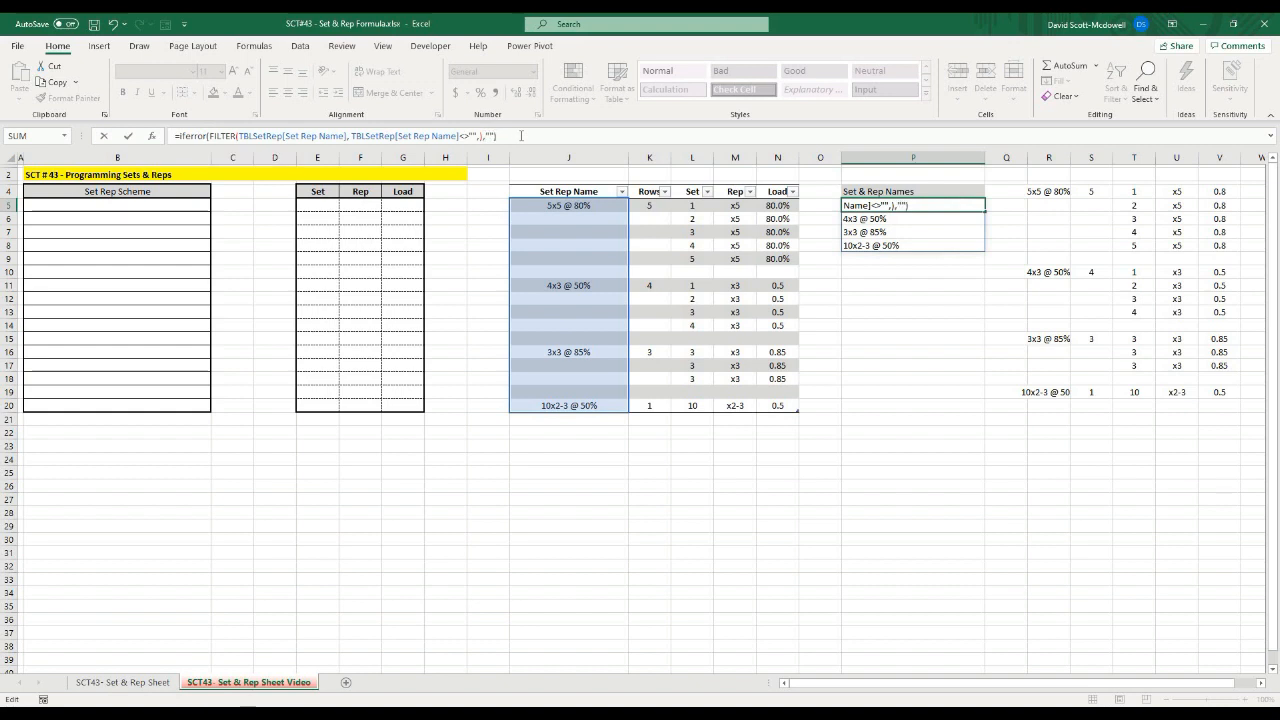
pyautogui.press('Return')
pyautogui.click(880, 355)
pyautogui.click(857, 207)
pyautogui.click(873, 325)
pyautogui.click(889, 364)
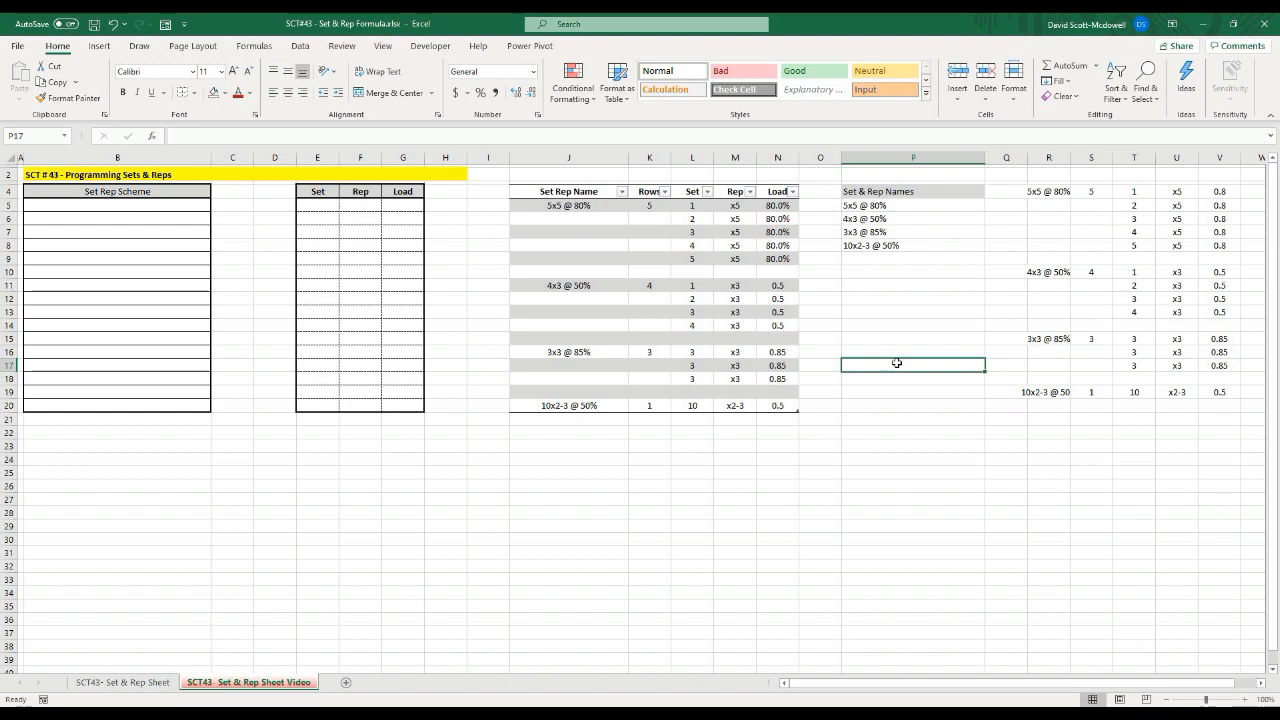
# Examine the existing drop-down list in B5, the first cell under Set Rep Scheme
pyautogui.click(98, 207)
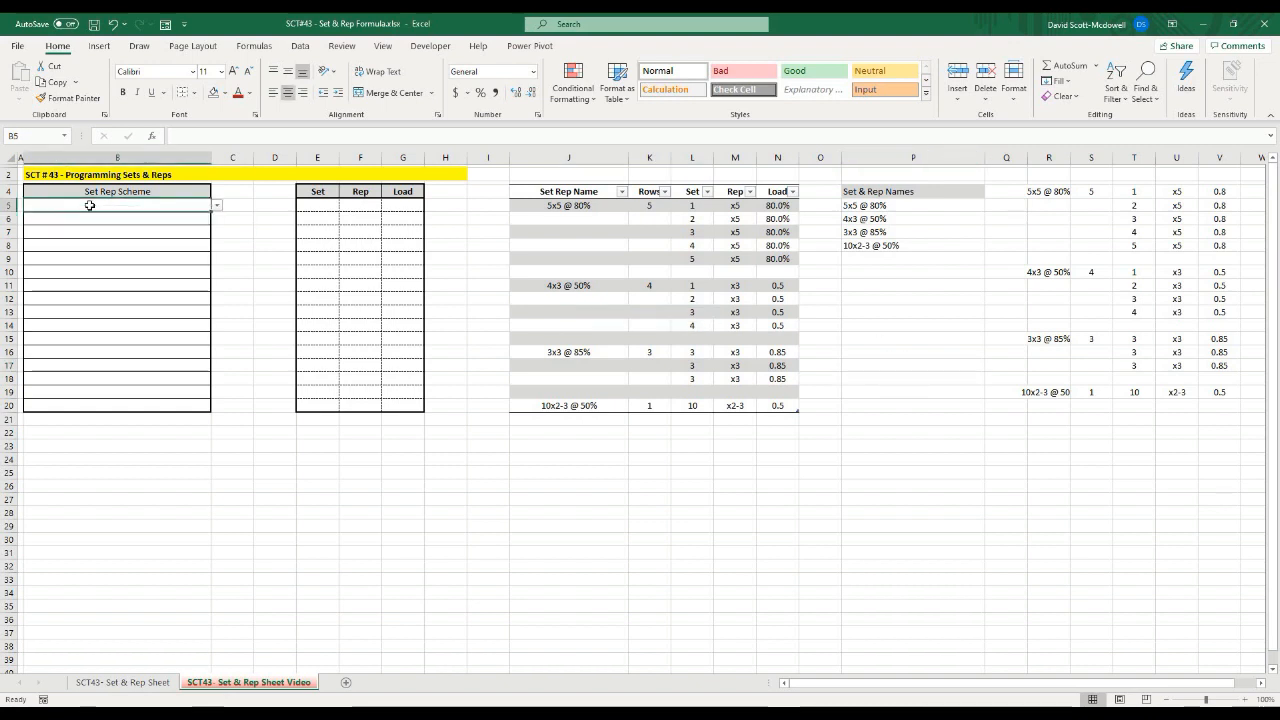
pyautogui.click(216, 205)
pyautogui.click(216, 205)
pyautogui.click(243, 218)
pyautogui.click(148, 204)
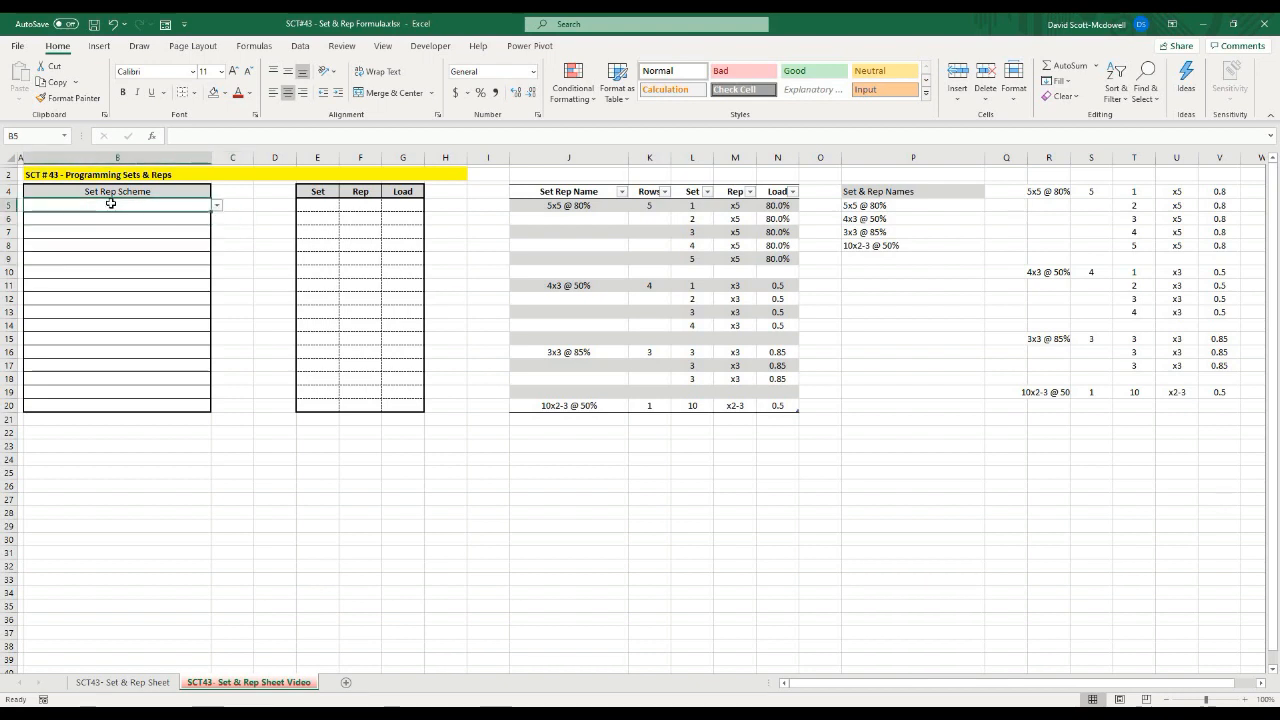
# Start defining a new name for P5, with workbook scope, and call it SetRepSchemes
pyautogui.click(889, 205)
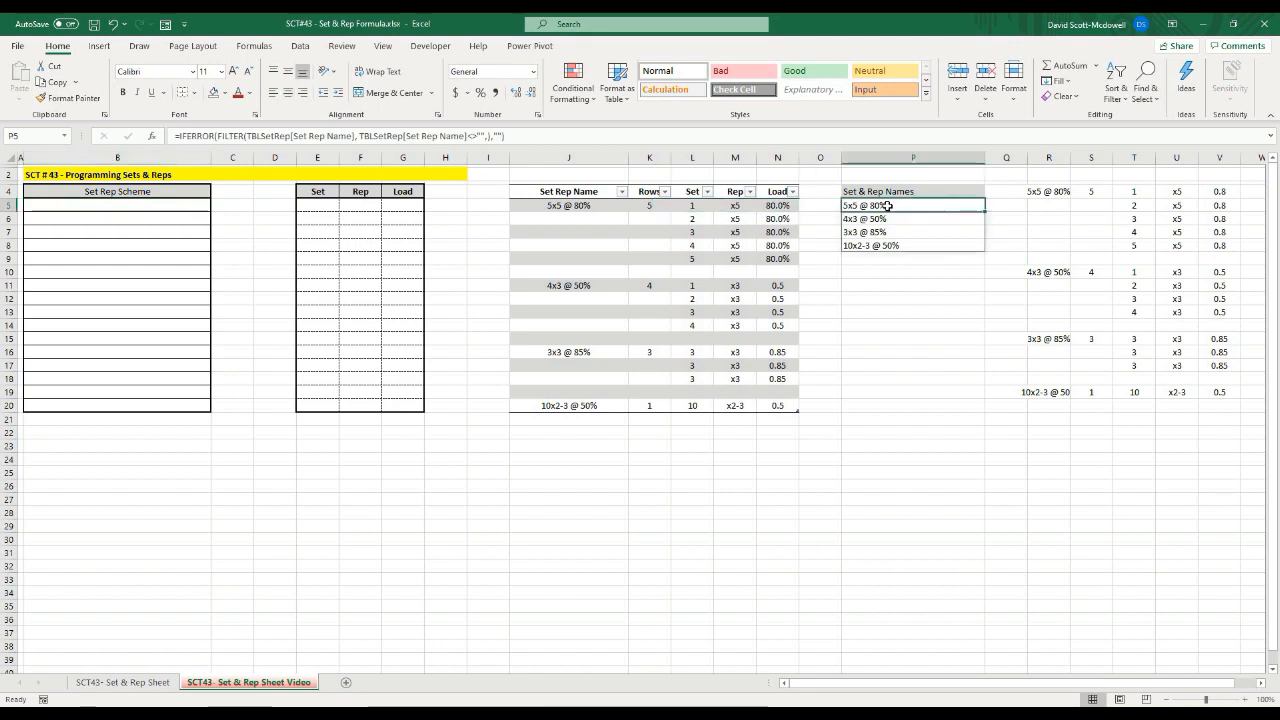
pyautogui.click(861, 338)
pyautogui.click(880, 205)
pyautogui.click(298, 46)
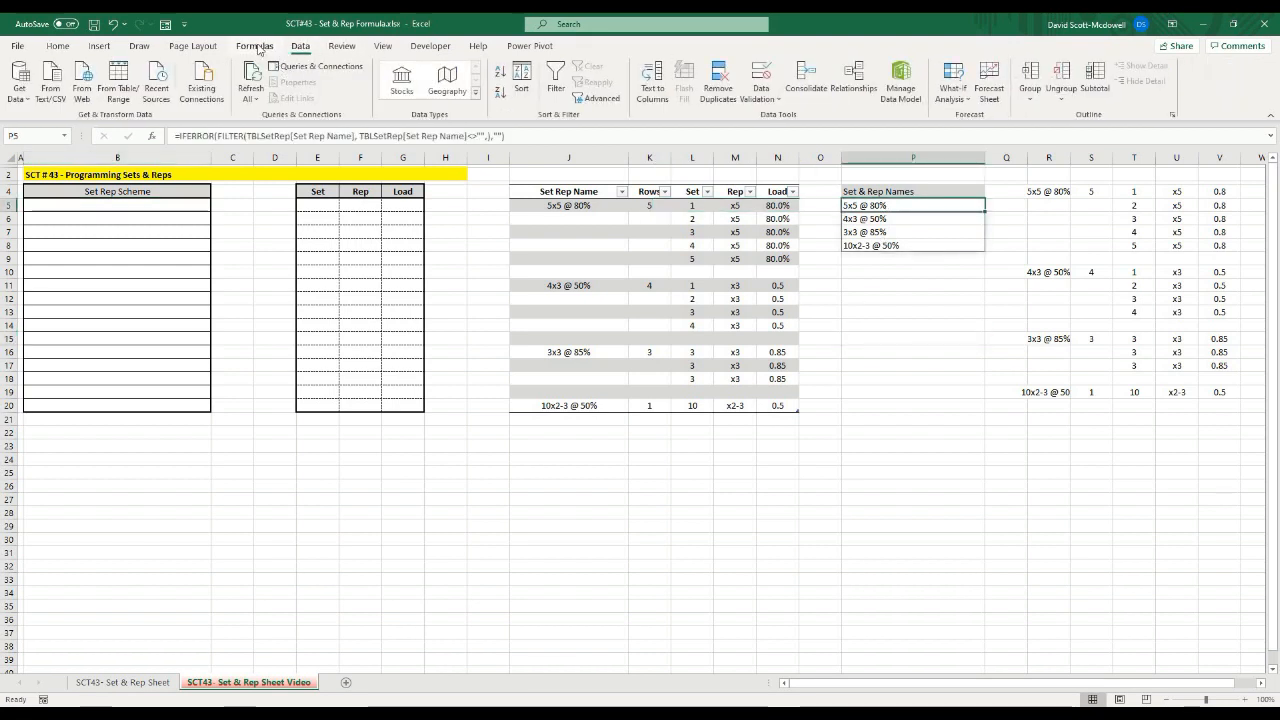
pyautogui.click(257, 47)
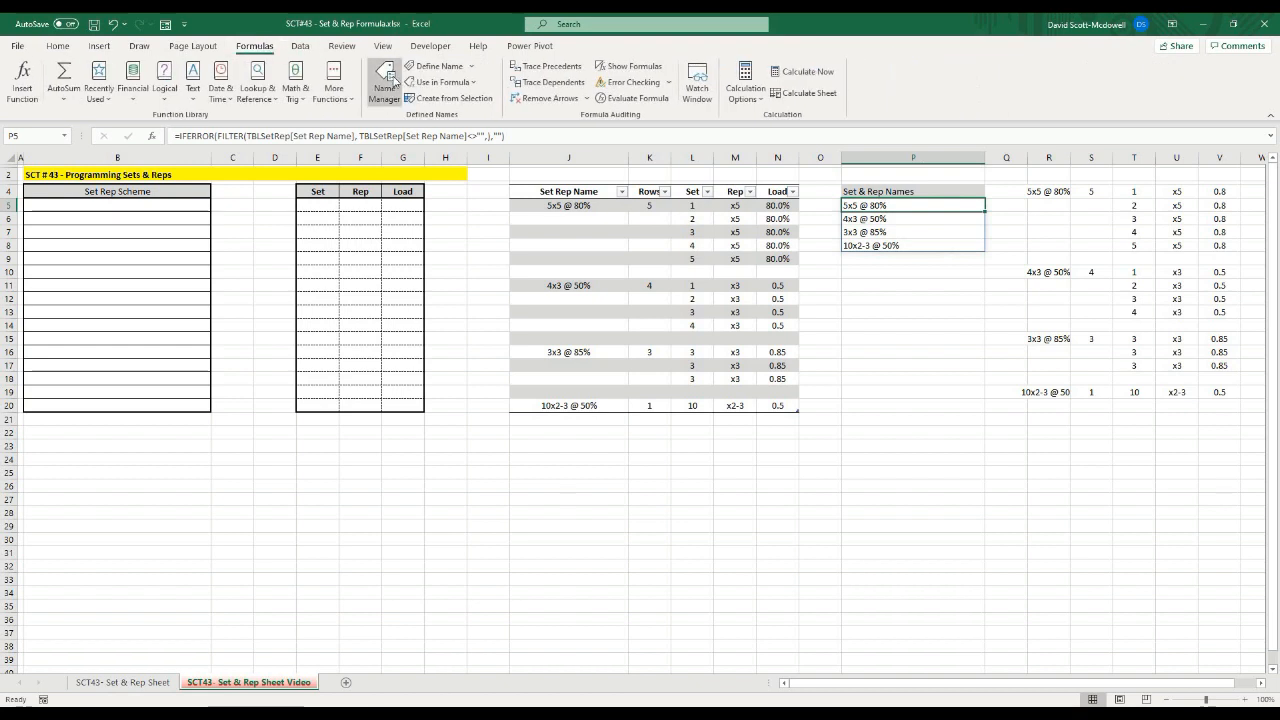
pyautogui.click(428, 66)
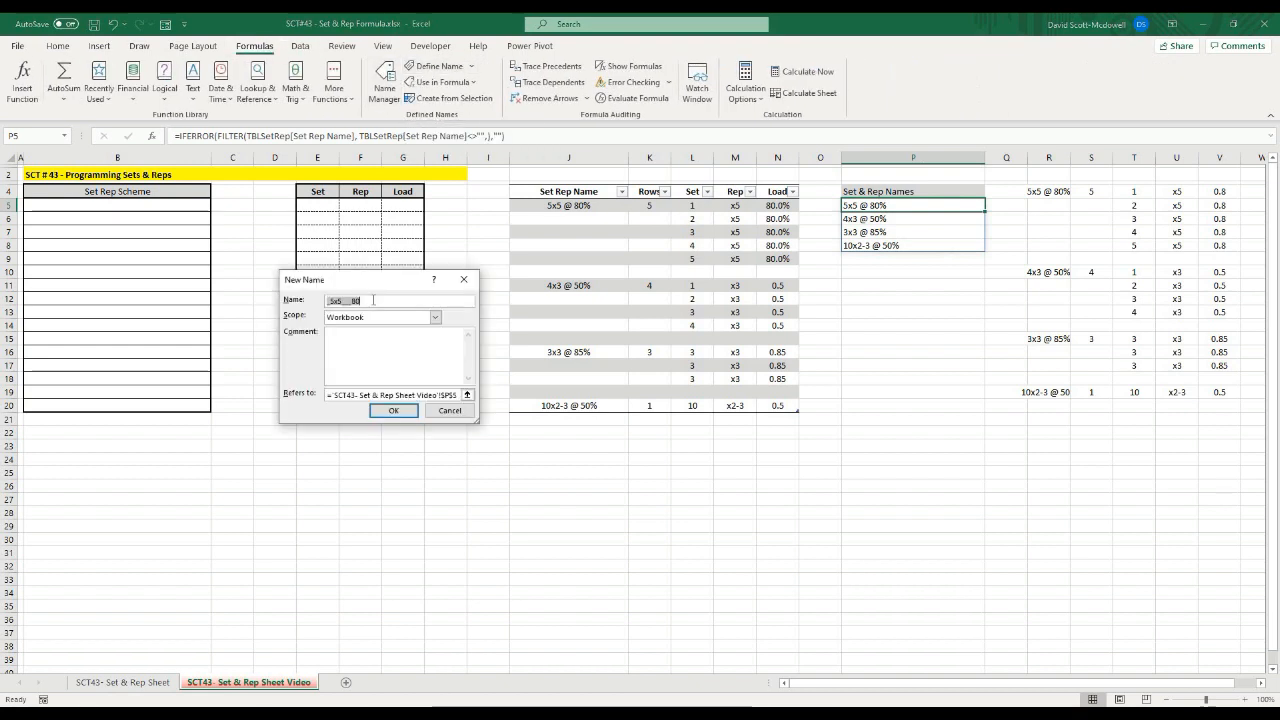
pyautogui.moveTo(373, 304); pyautogui.dragTo(325, 305)
pyautogui.write('SetRepSchemes')
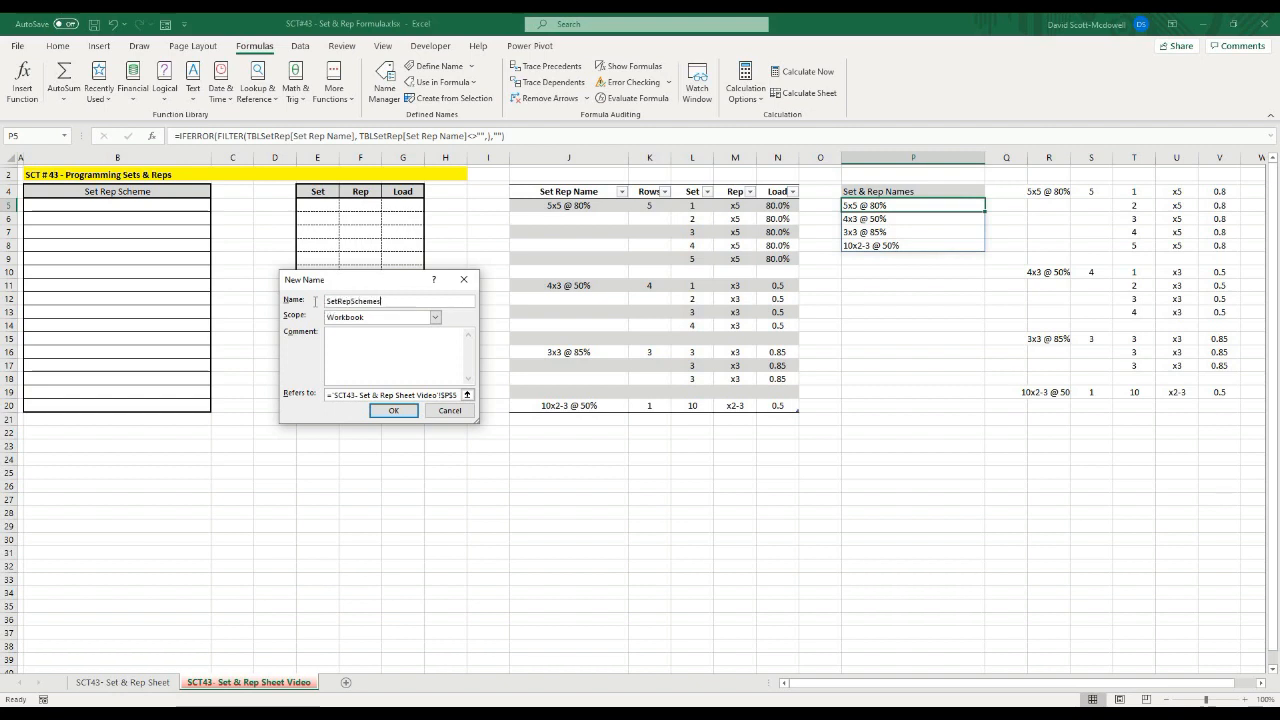
# Make the SetRepSchemes name refer to the whole spilled list by appending # to $P$5, and save the name
pyautogui.moveTo(382, 301); pyautogui.dragTo(314, 301)
pyautogui.hotkey('ctrl', 'c')
pyautogui.click(372, 394)
pyautogui.moveTo(371, 393); pyautogui.dragTo(463, 397)
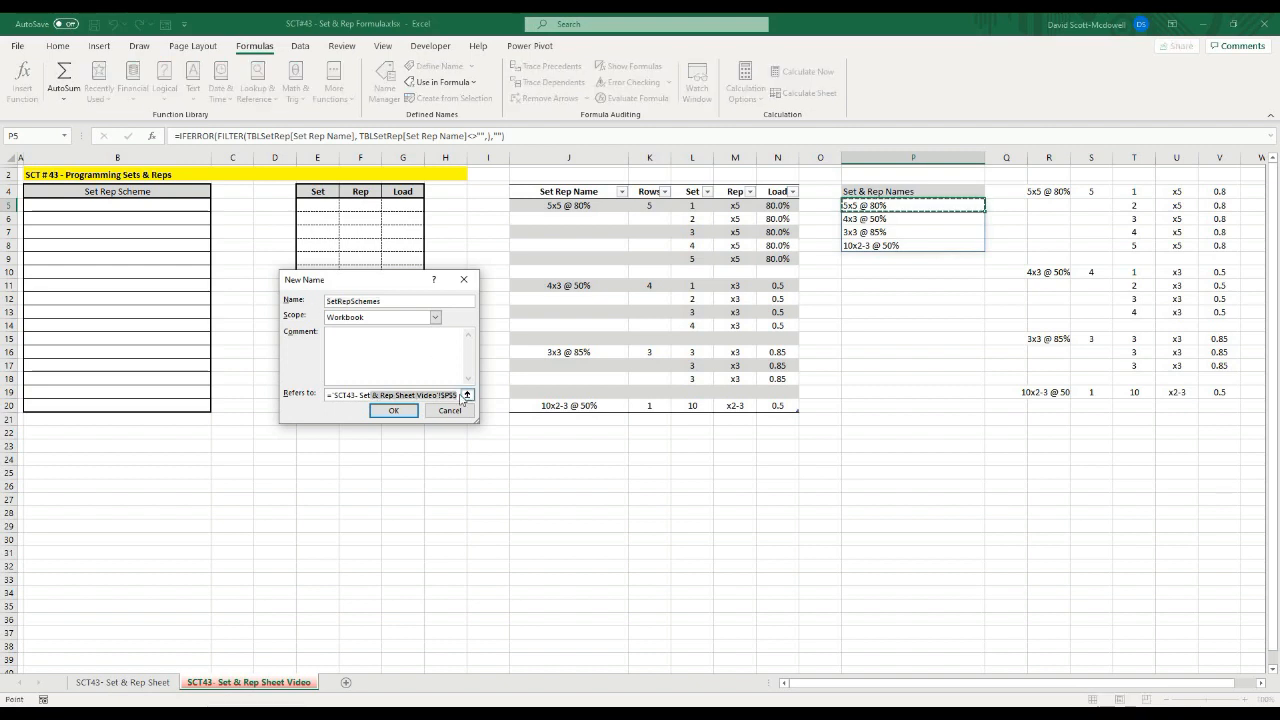
pyautogui.click(458, 395)
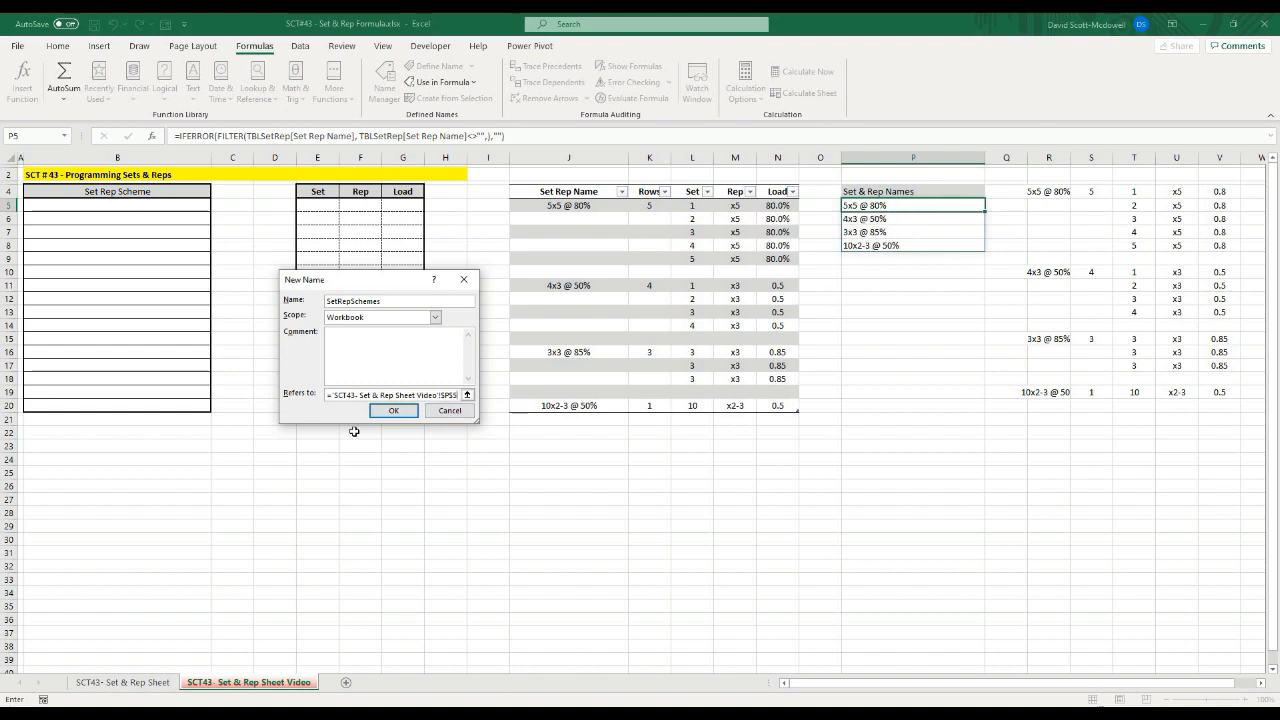
pyautogui.click(412, 395)
pyautogui.press('End')
pyautogui.write('#')
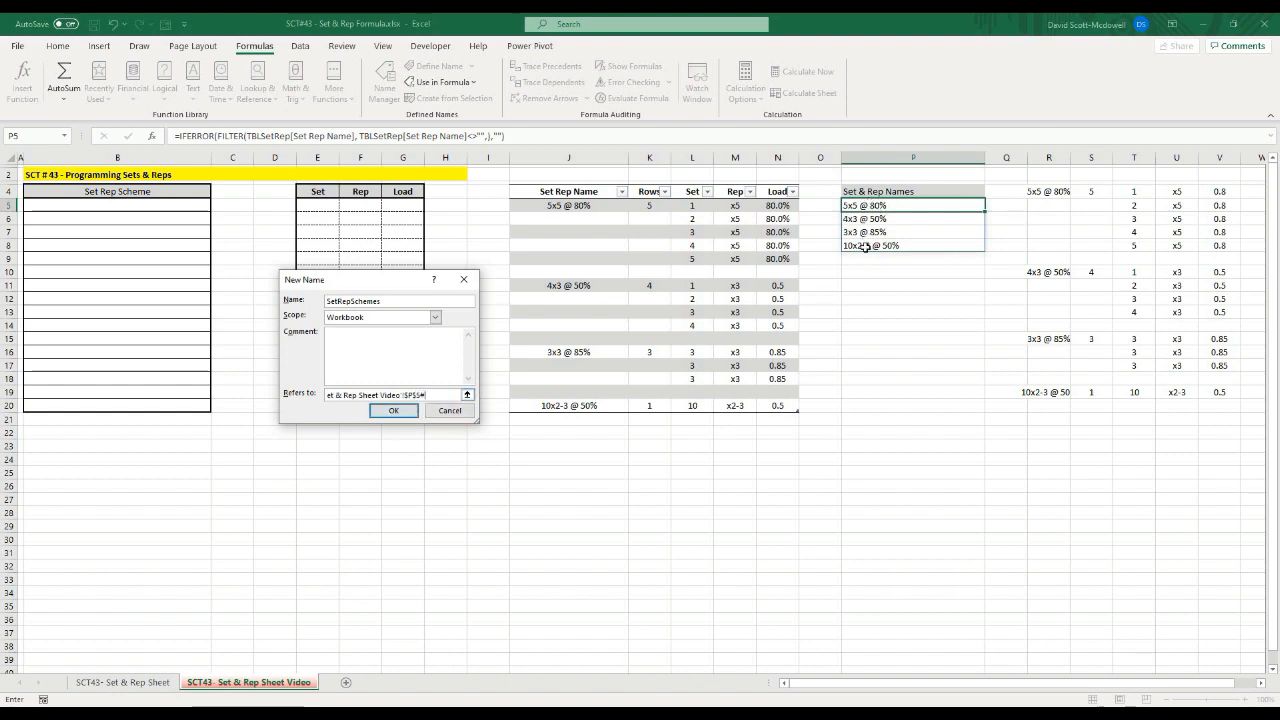
pyautogui.click(394, 410)
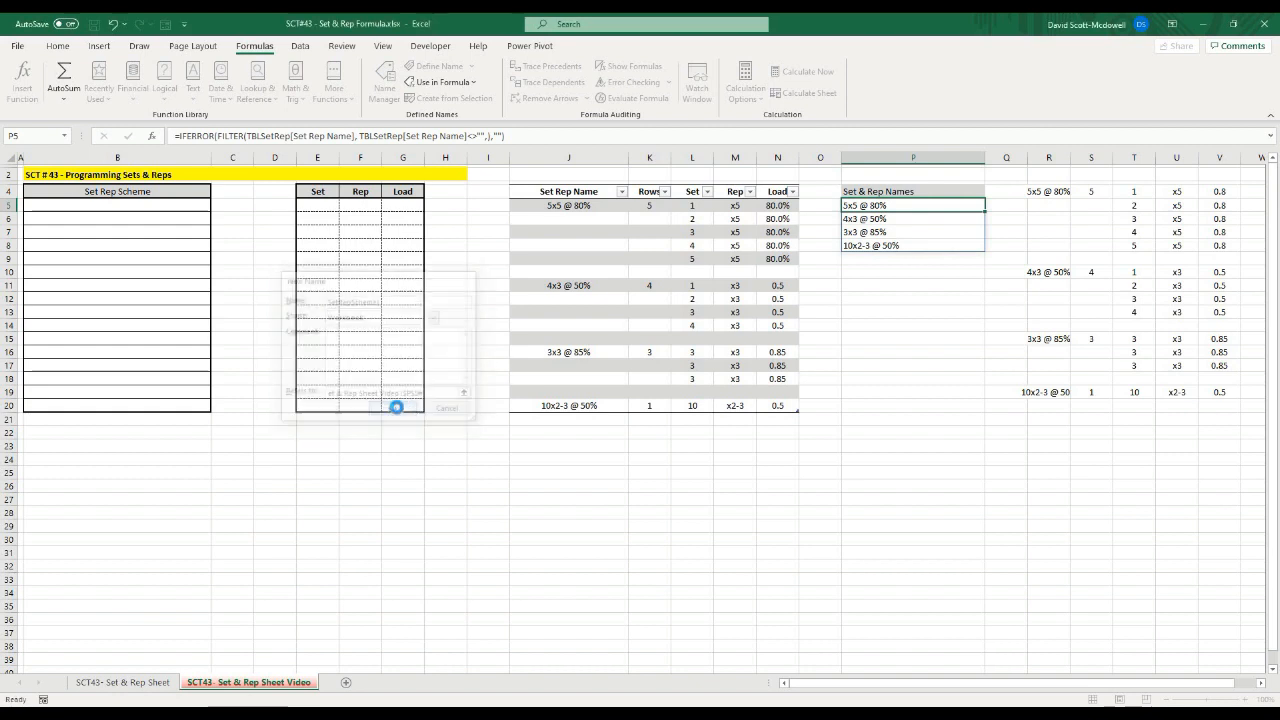
# Change the source of the list validation in B5 to =SetRepSchemes
pyautogui.click(152, 205)
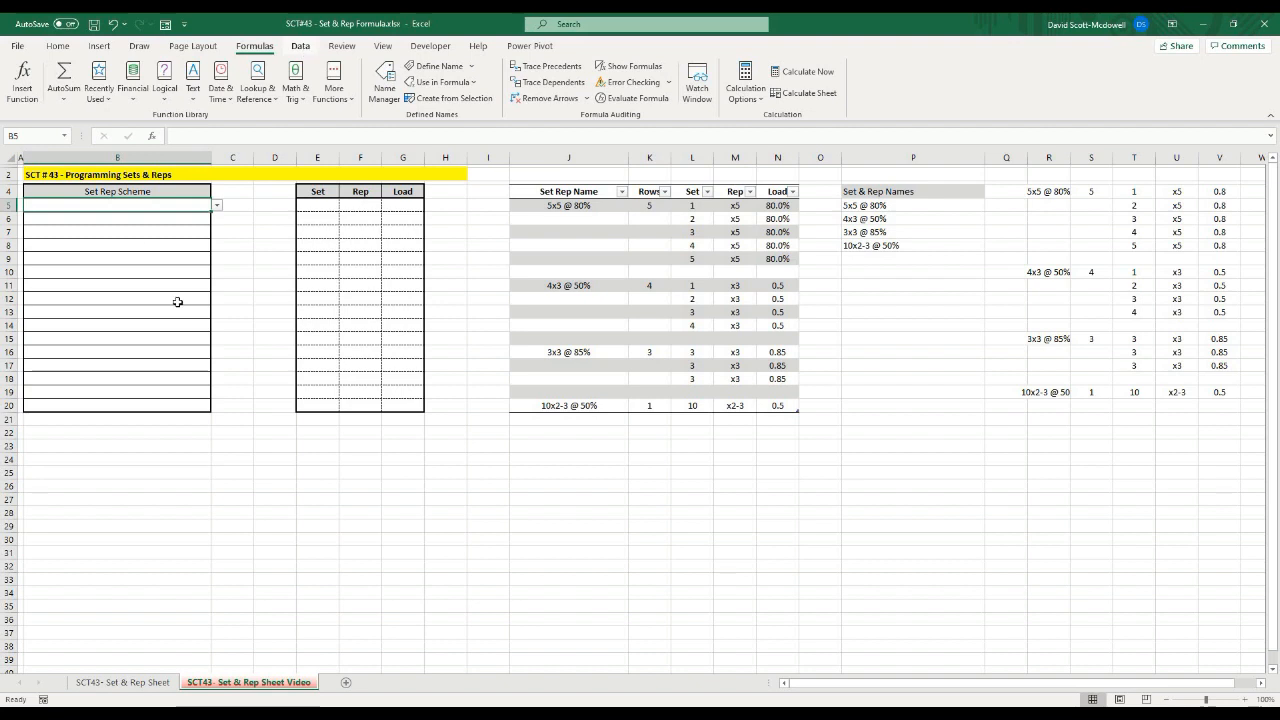
pyautogui.click(275, 325)
pyautogui.click(167, 205)
pyautogui.click(301, 47)
pyautogui.click(774, 100)
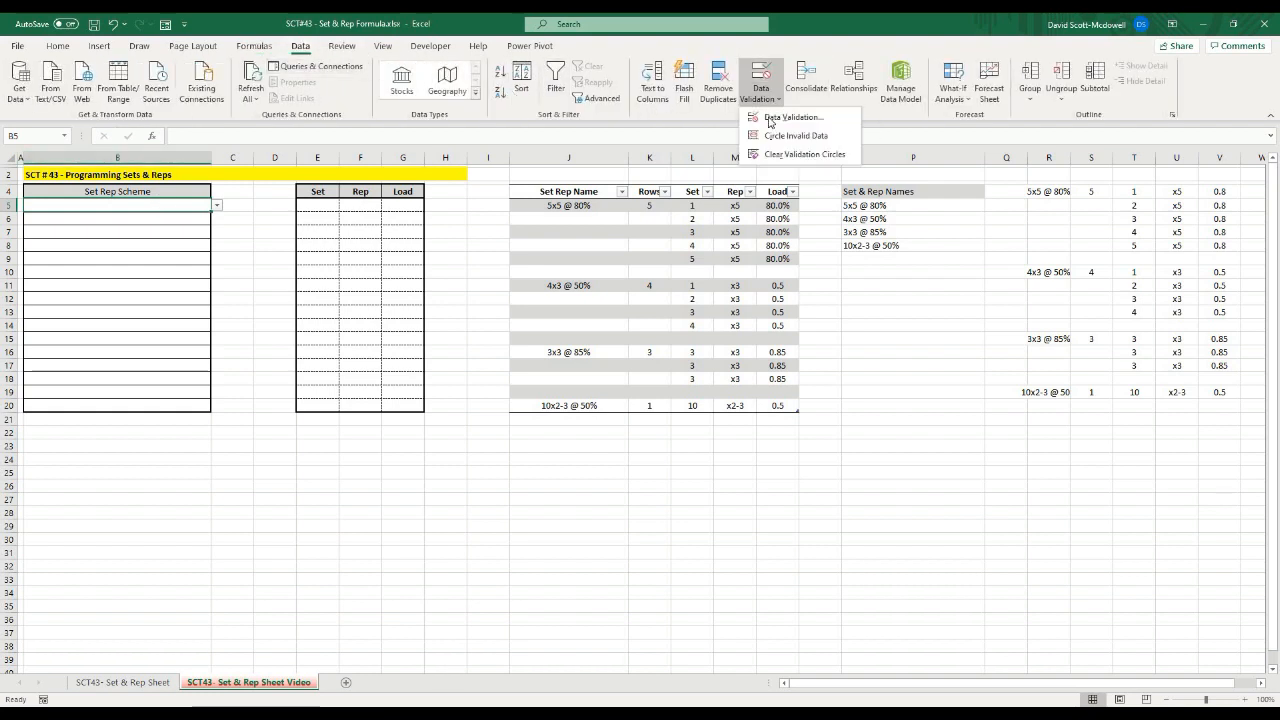
pyautogui.click(790, 131)
pyautogui.doubleClick(305, 372)
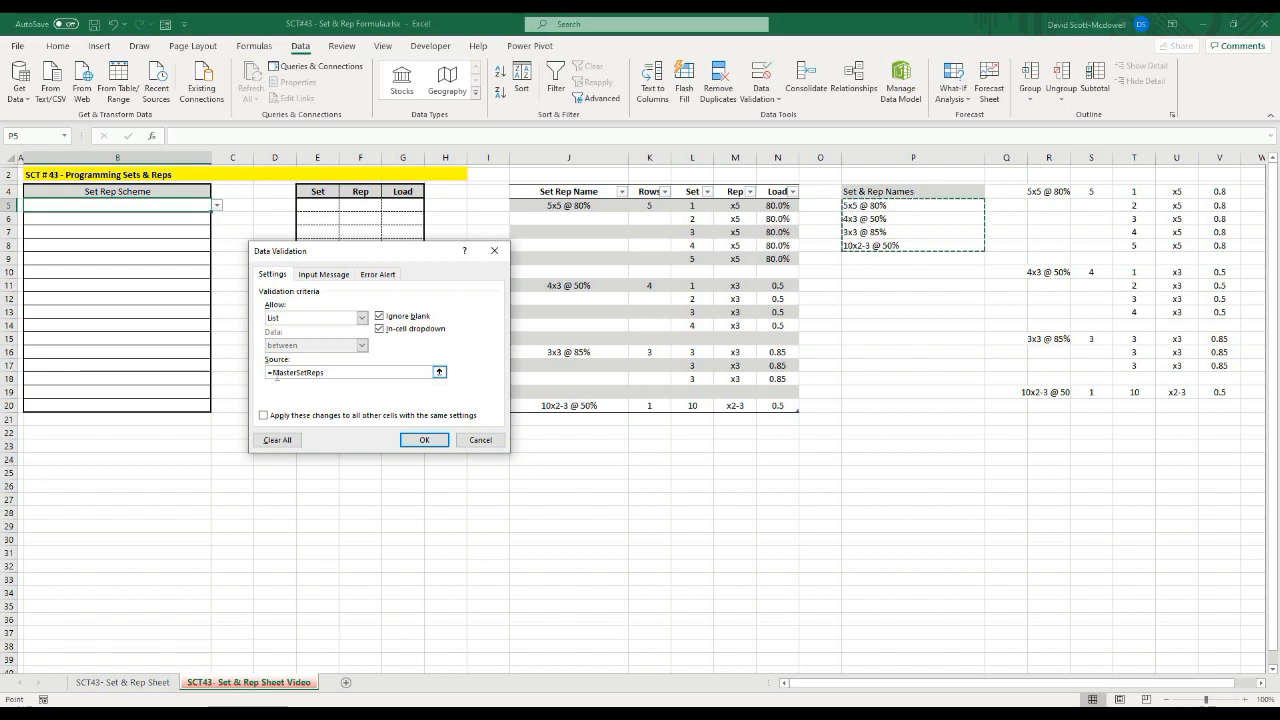
pyautogui.hotkey('ctrl', 'v')
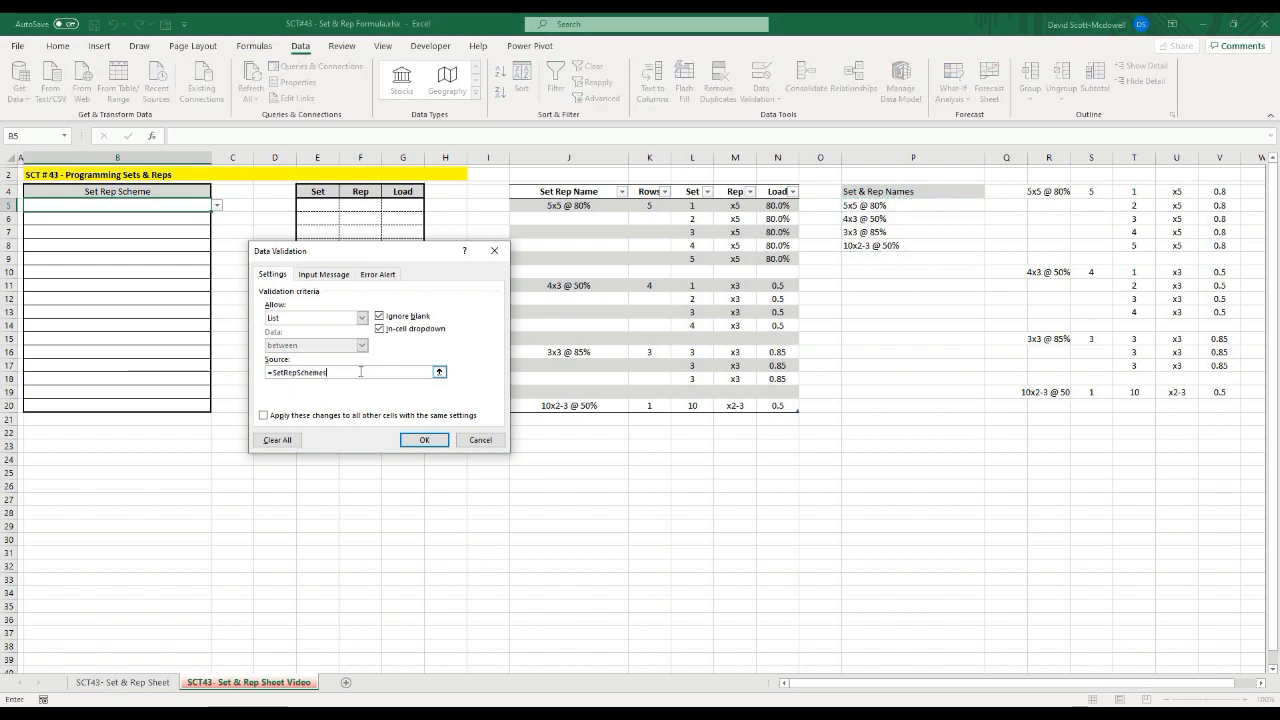
pyautogui.click(424, 443)
pyautogui.click(430, 458)
# Test the drop-down in B5 by choosing several schemes, including 4x3 @ 50% and 10x2-3 @ 50%, and clear the cell
pyautogui.click(192, 206)
pyautogui.click(217, 205)
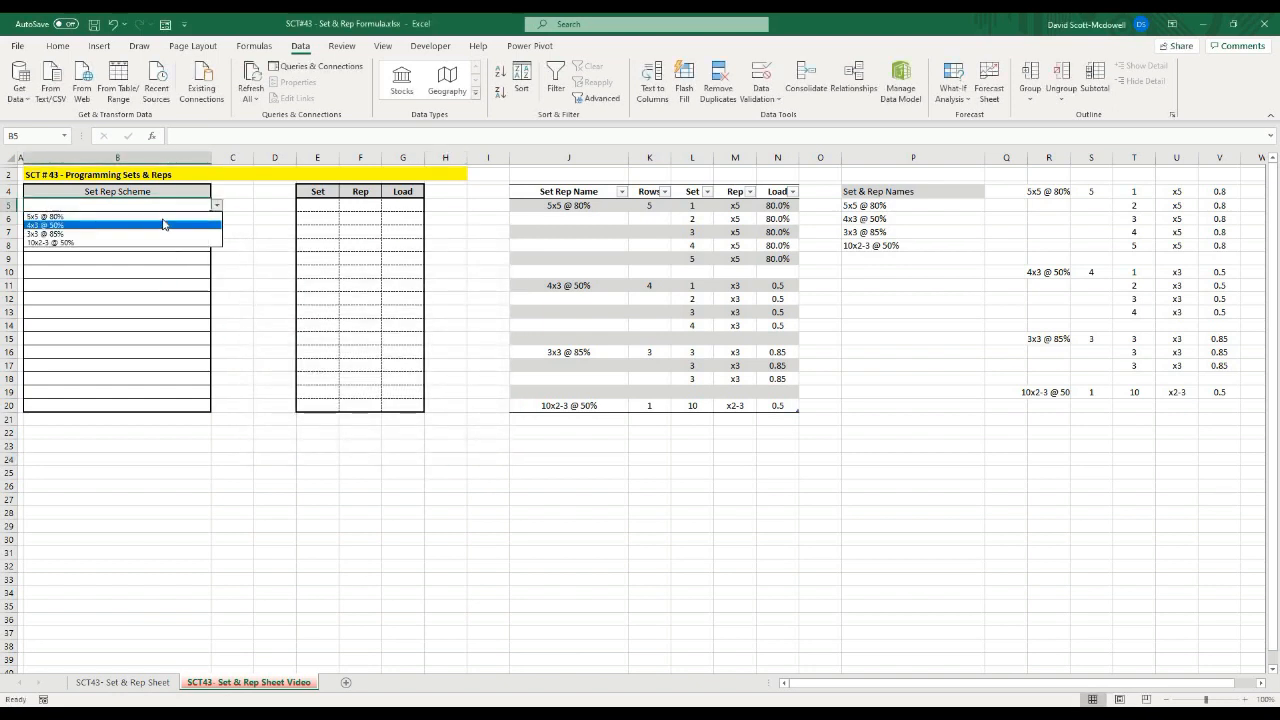
pyautogui.click(165, 233)
pyautogui.click(217, 205)
pyautogui.click(174, 216)
pyautogui.click(217, 205)
pyautogui.click(170, 216)
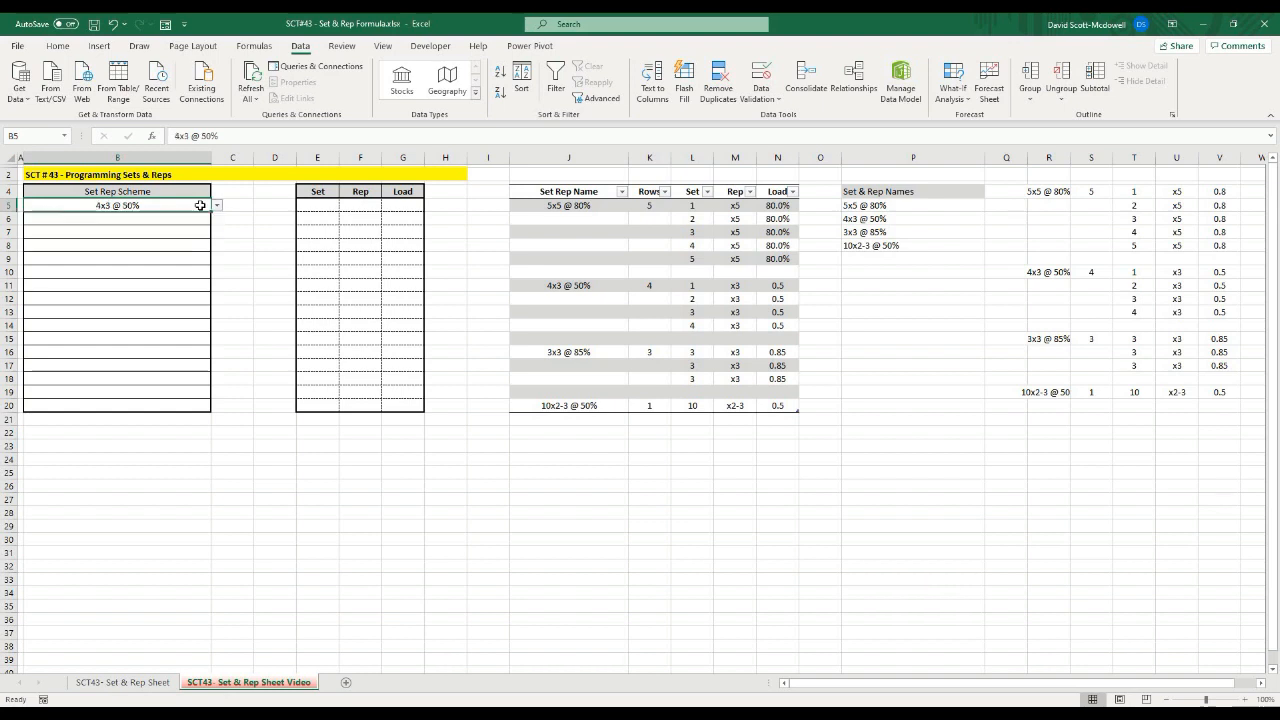
pyautogui.click(217, 205)
pyautogui.click(203, 242)
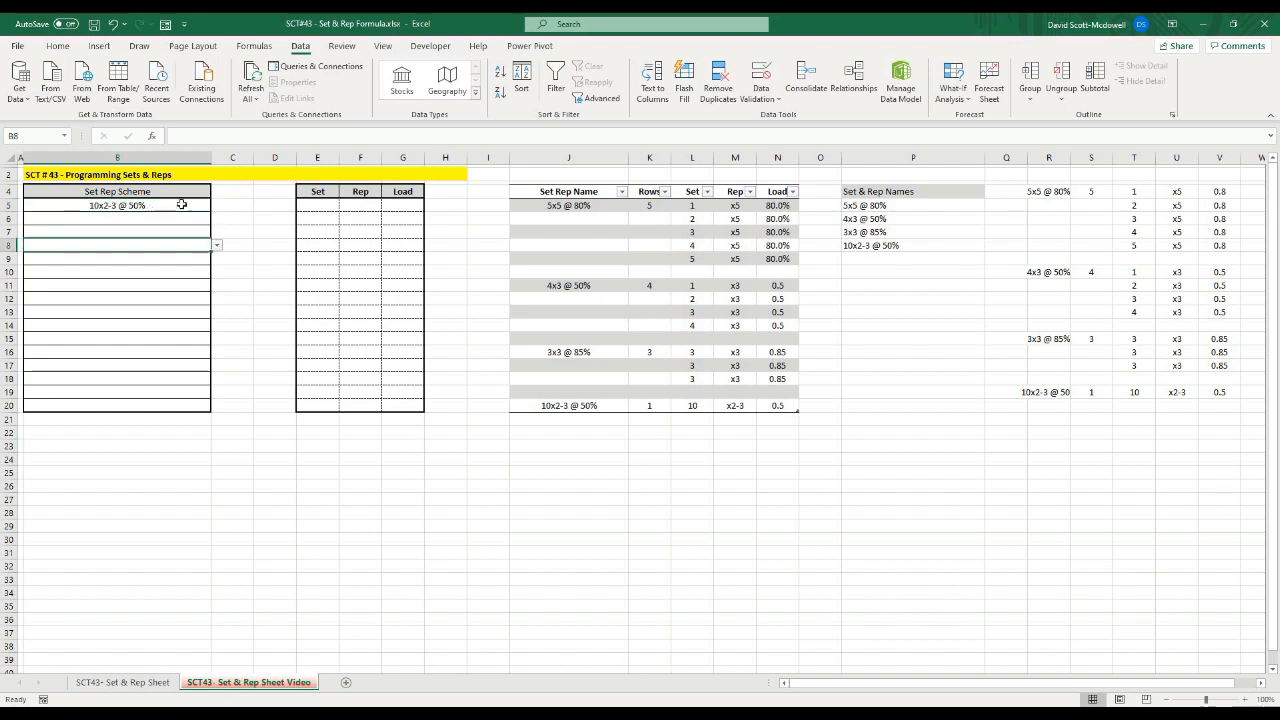
pyautogui.press('Delete')
# Add a test scheme called "This is working" in the row below TBLSetRep and choose it from the B5 drop-down
pyautogui.click(590, 473)
pyautogui.press('Up')
pyautogui.press('Up')
pyautogui.press('Up')
pyautogui.press('Up')
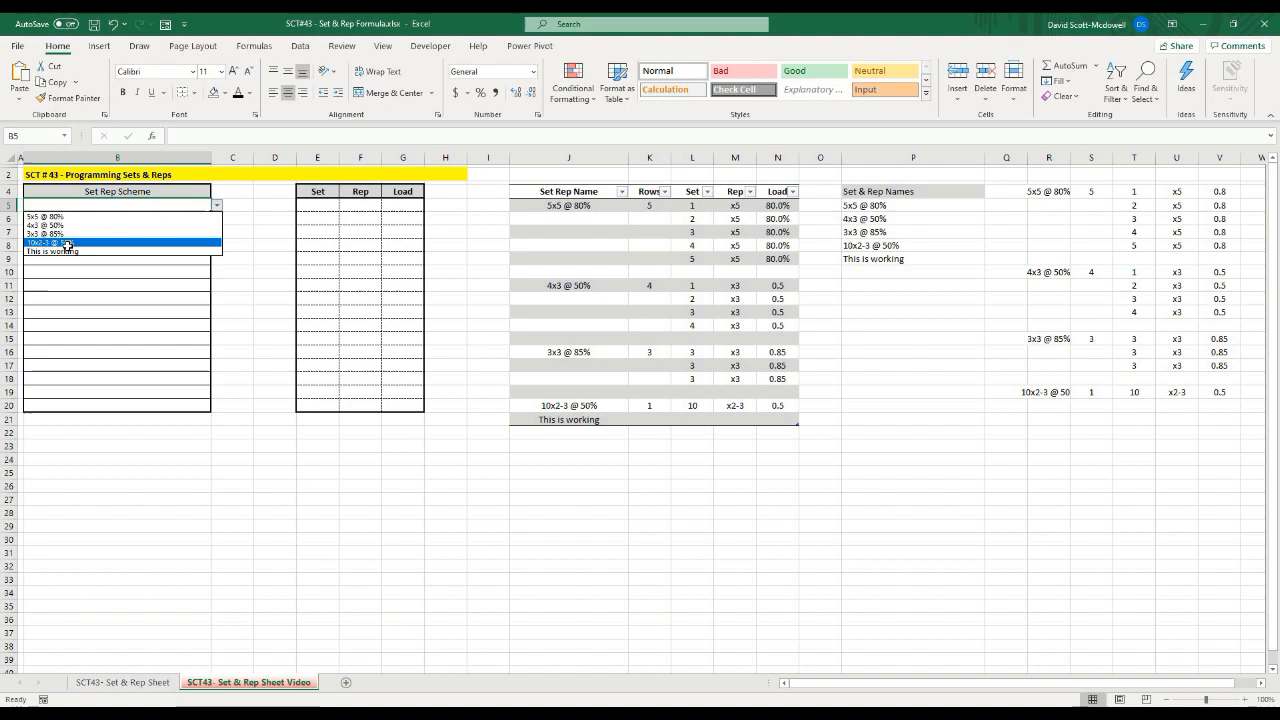
pyautogui.click(140, 245)
pyautogui.click(216, 205)
pyautogui.click(100, 253)
# Clear B5 and remove the "This is working" test row from TBLSetRep
pyautogui.press('Delete')
pyautogui.click(518, 418)
pyautogui.rightClick(518, 418)
pyautogui.click(556, 461)
pyautogui.click(698, 480)
pyautogui.click(527, 620)
pyautogui.click(206, 352)
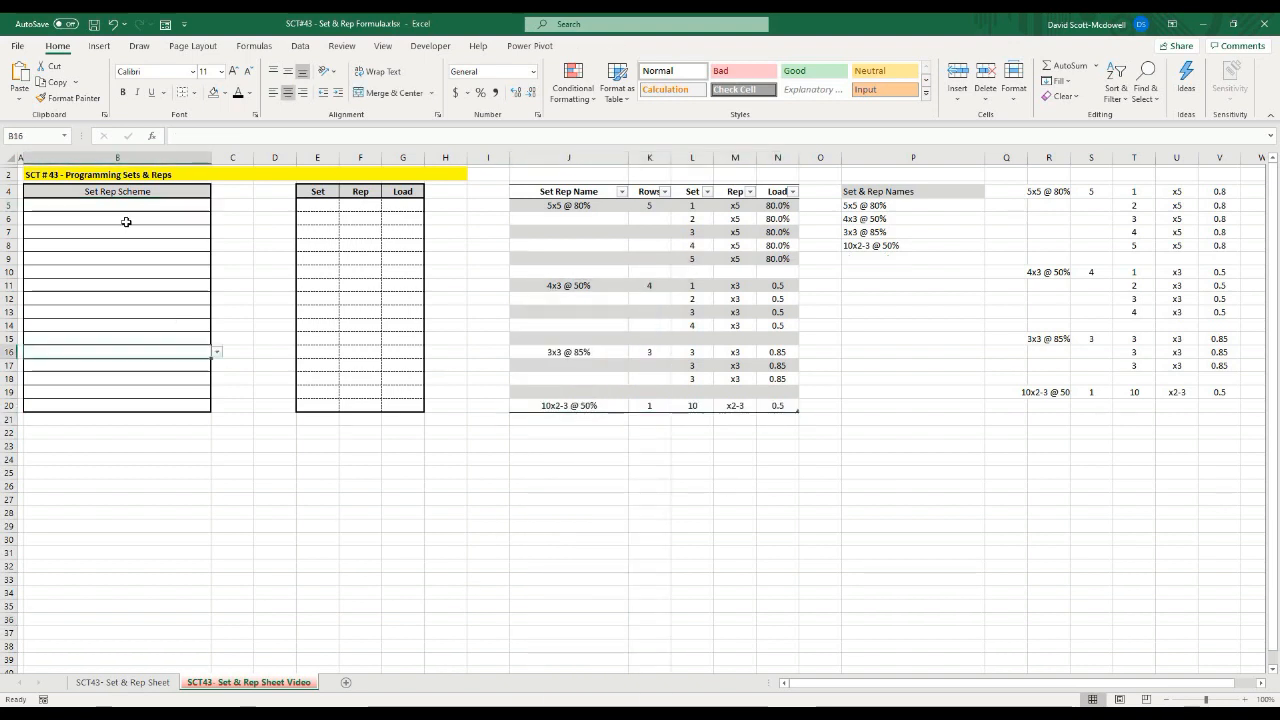
# Choose 5x5 @ 80% as the set rep scheme in B5
pyautogui.click(127, 206)
pyautogui.click(216, 205)
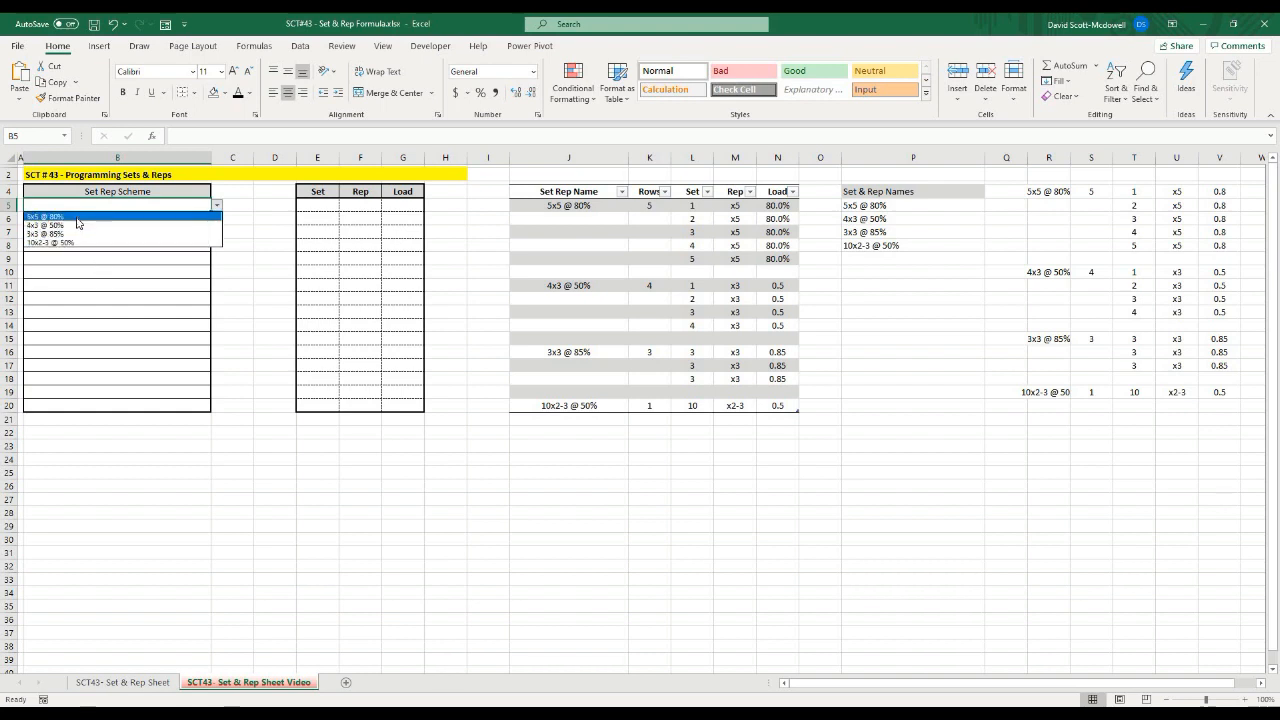
pyautogui.click(76, 216)
pyautogui.click(262, 470)
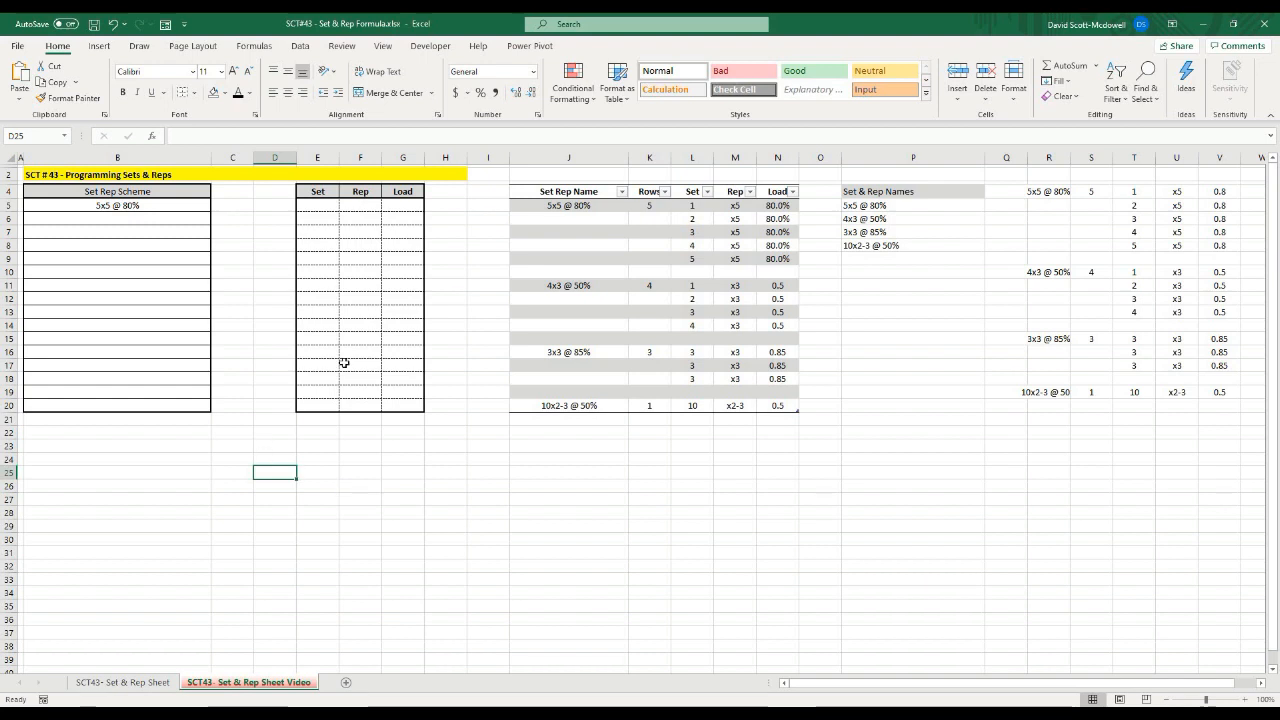
# Examine the Set rows of the 5x5 @ 80% scheme in TBLSetRep and the empty column C cells beside Set Rep Scheme
pyautogui.click(358, 499)
pyautogui.click(242, 190)
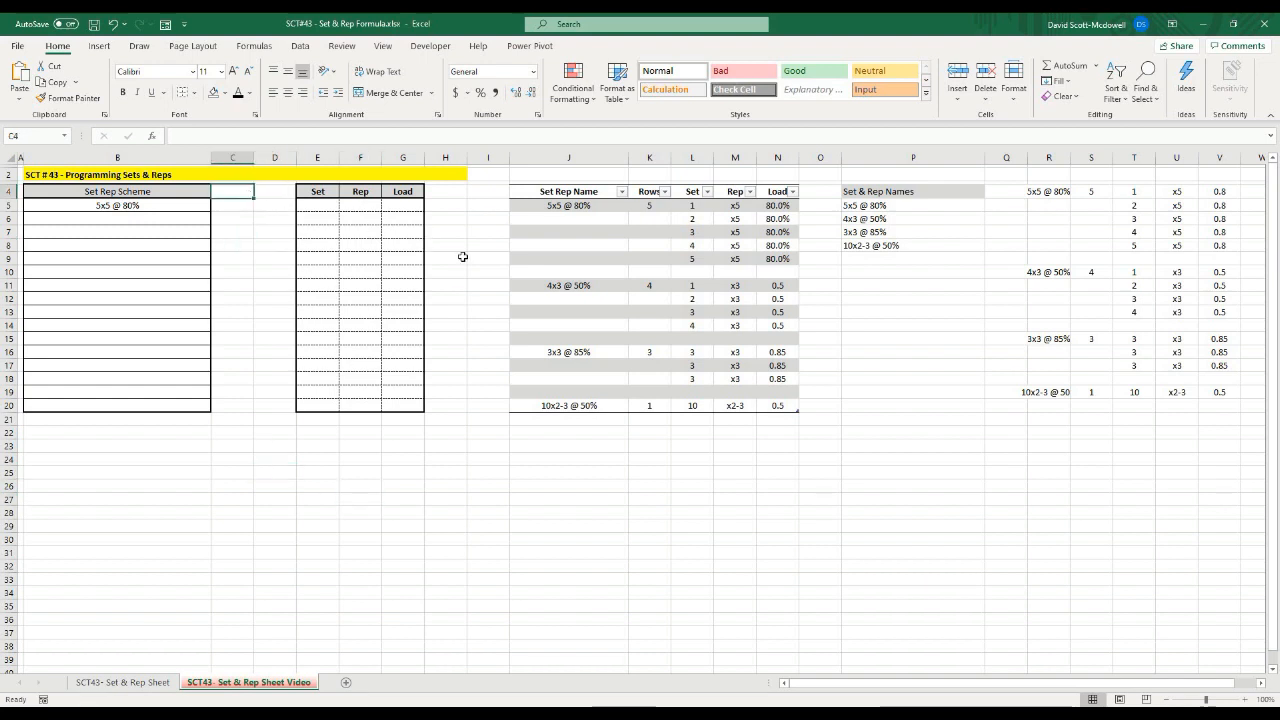
pyautogui.click(445, 458)
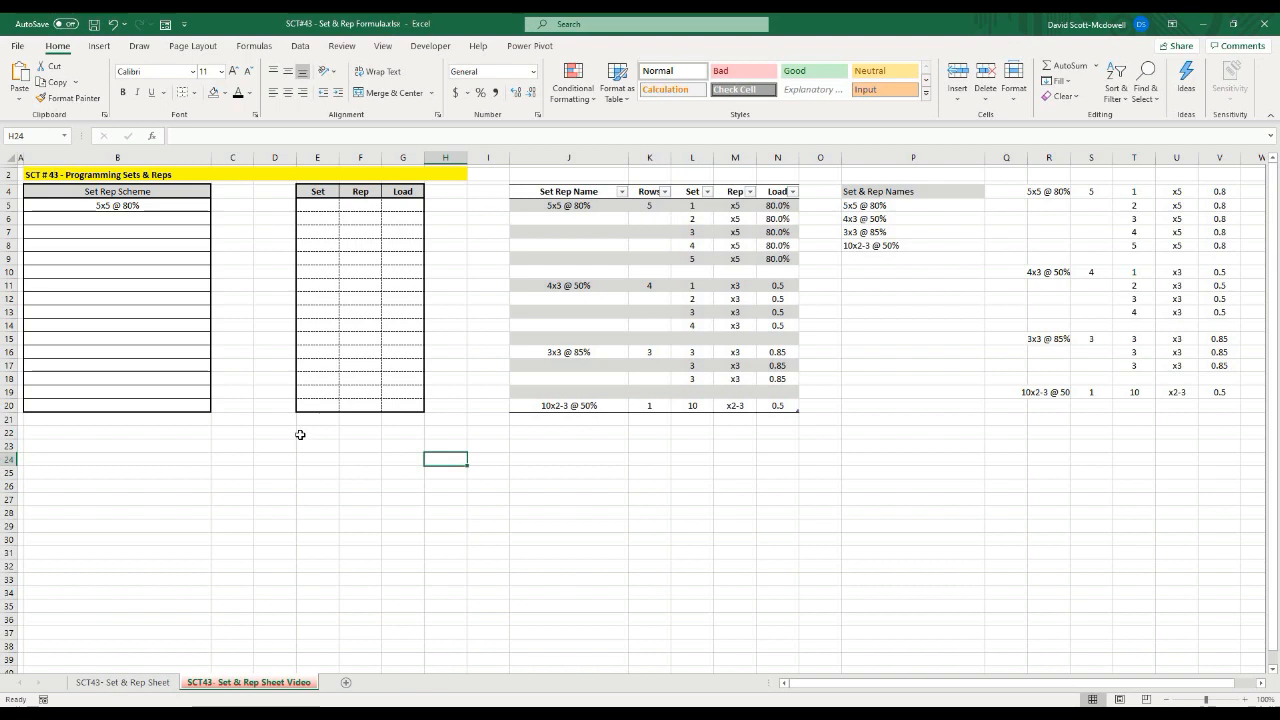
pyautogui.click(236, 191)
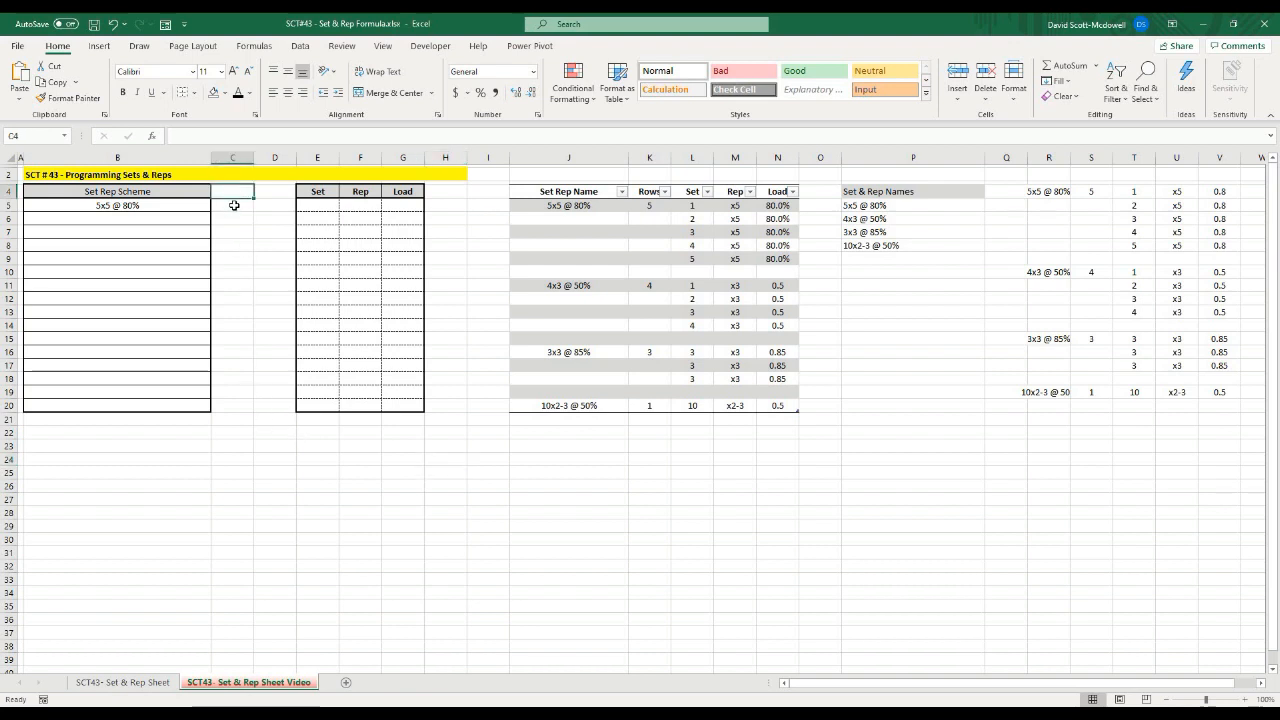
pyautogui.click(692, 206)
pyautogui.click(689, 218)
pyautogui.click(690, 232)
pyautogui.click(690, 245)
pyautogui.click(691, 258)
pyautogui.click(680, 456)
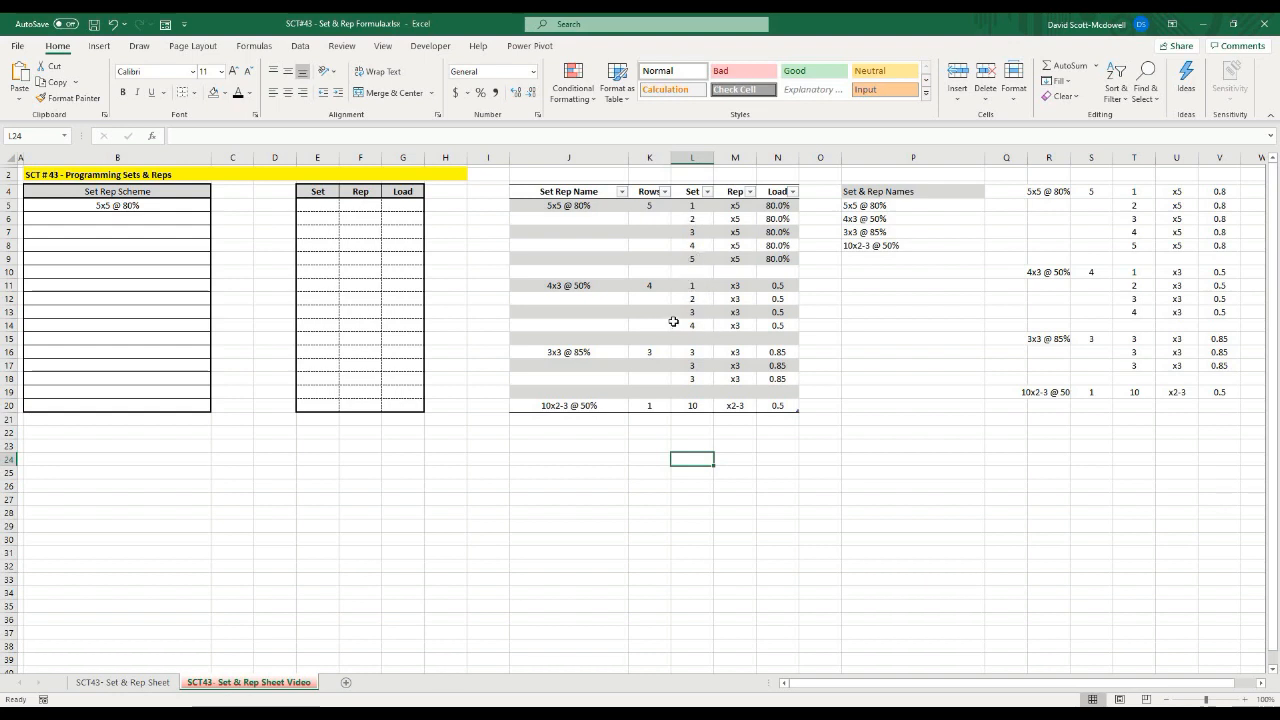
pyautogui.click(490, 489)
pyautogui.click(237, 205)
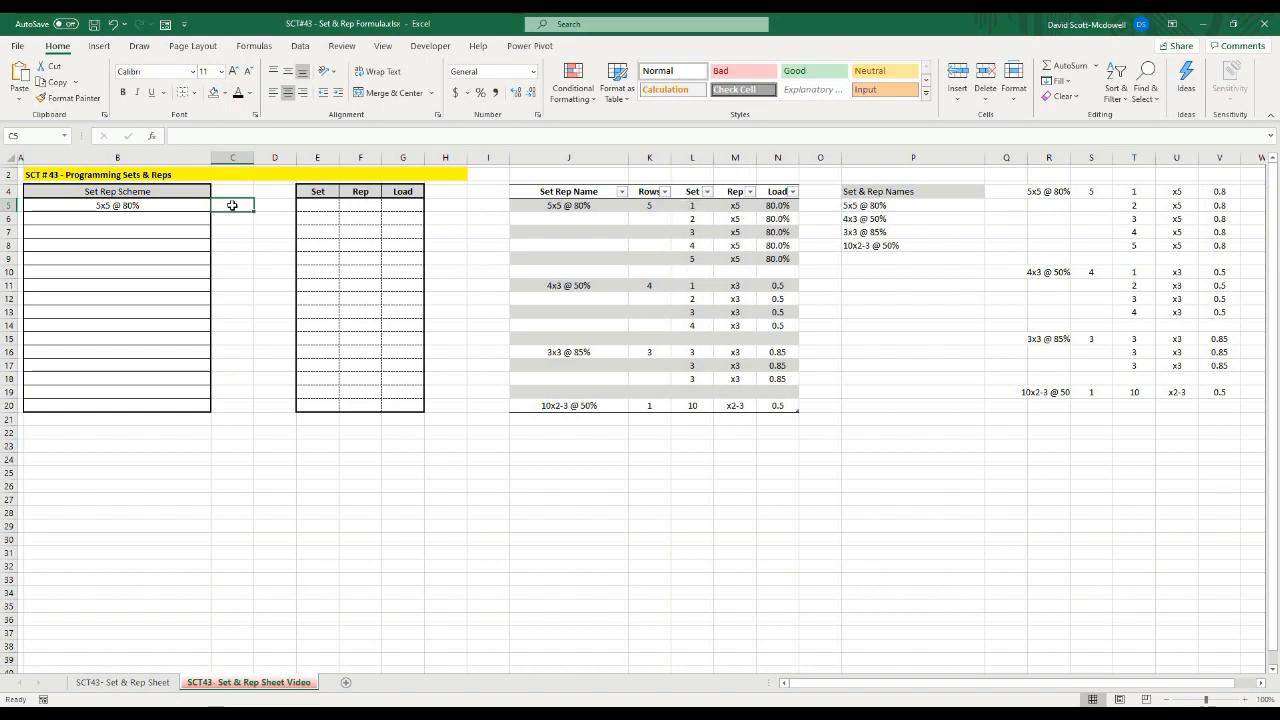
pyautogui.moveTo(228, 202); pyautogui.dragTo(232, 264)
pyautogui.click(236, 273)
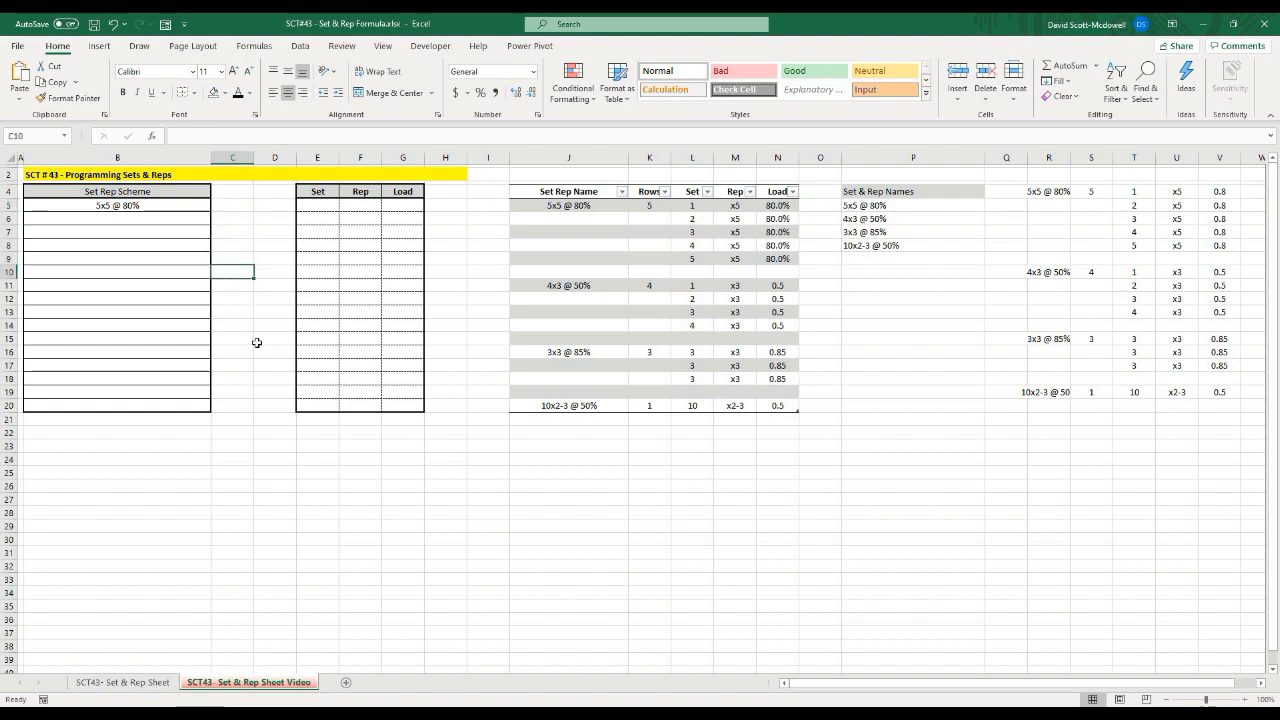
pyautogui.click(246, 446)
pyautogui.moveTo(229, 207); pyautogui.dragTo(234, 370)
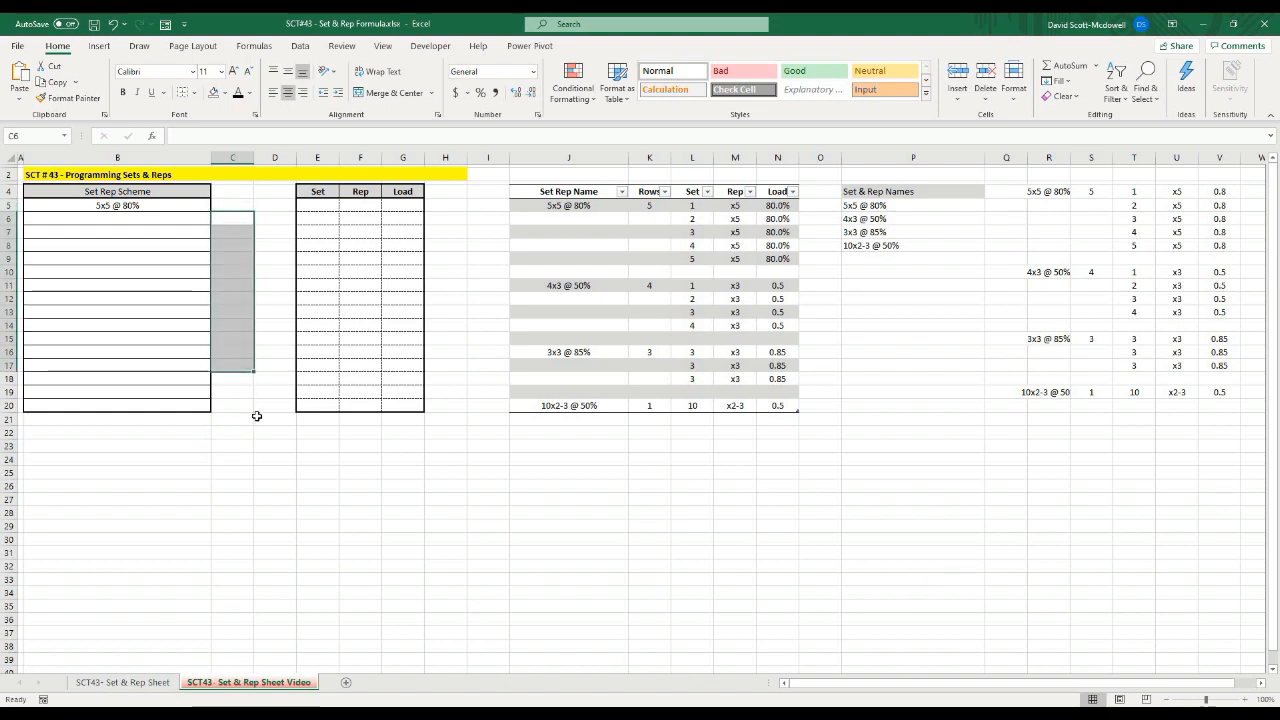
pyautogui.click(248, 416)
pyautogui.click(282, 487)
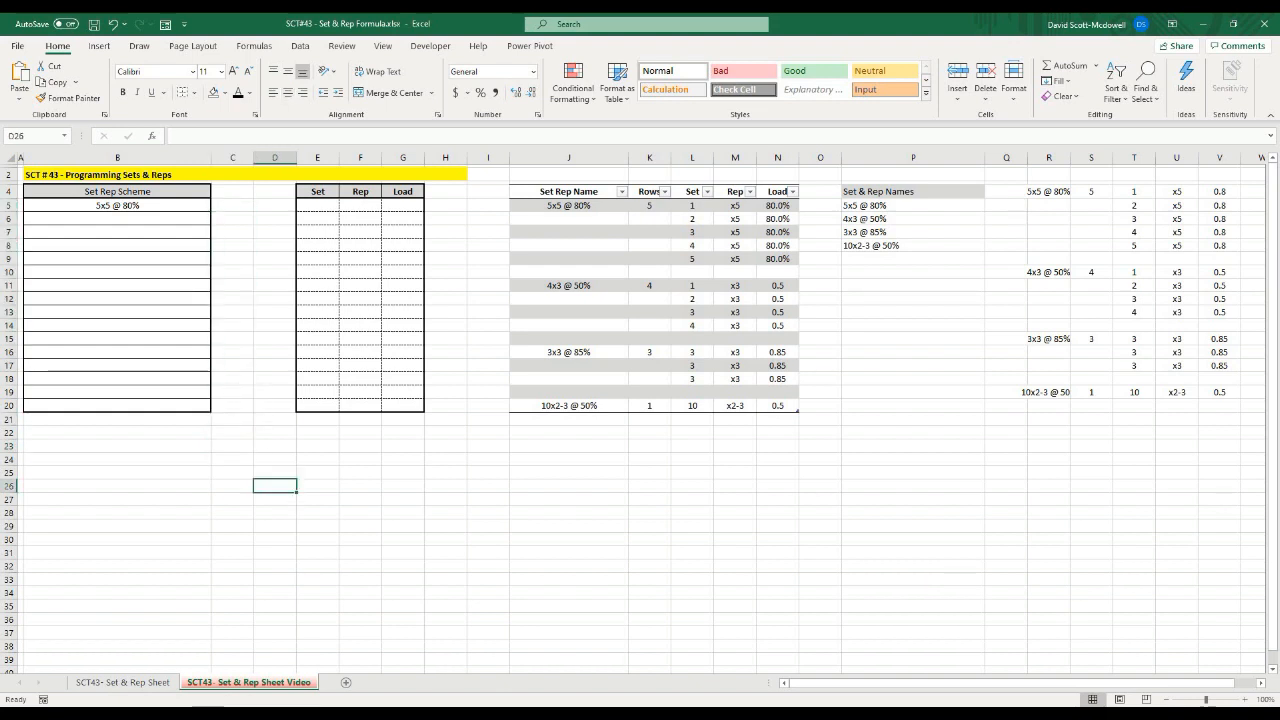
pyautogui.click(360, 459)
# Start an IFS formula in C5 with B5<>"" as its first logical test
pyautogui.click(235, 206)
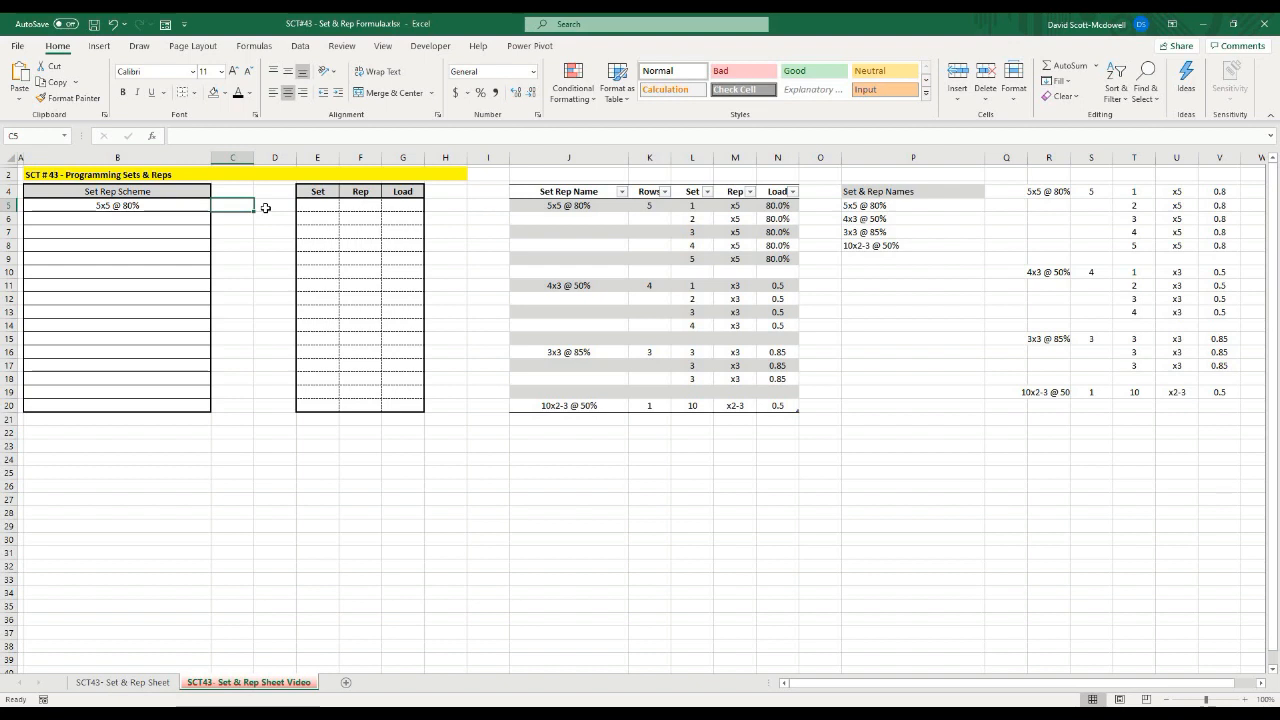
pyautogui.write('=')
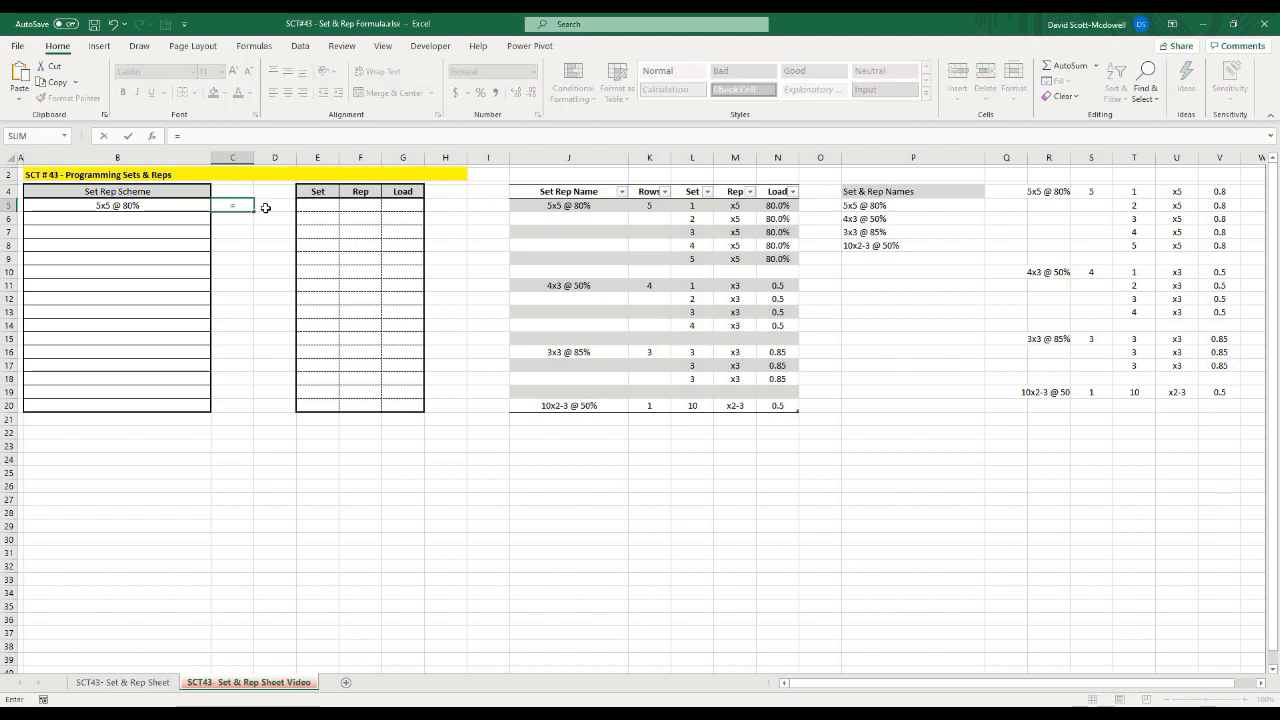
pyautogui.write('ifs(')
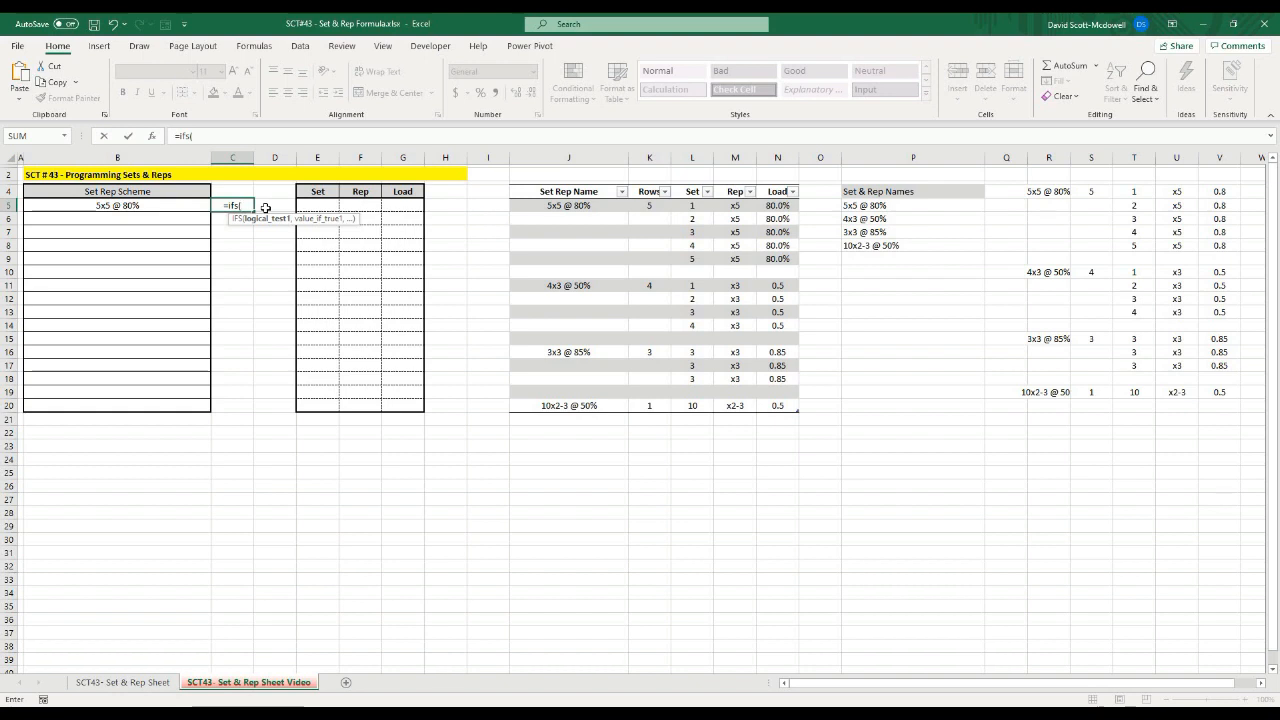
pyautogui.click(127, 205)
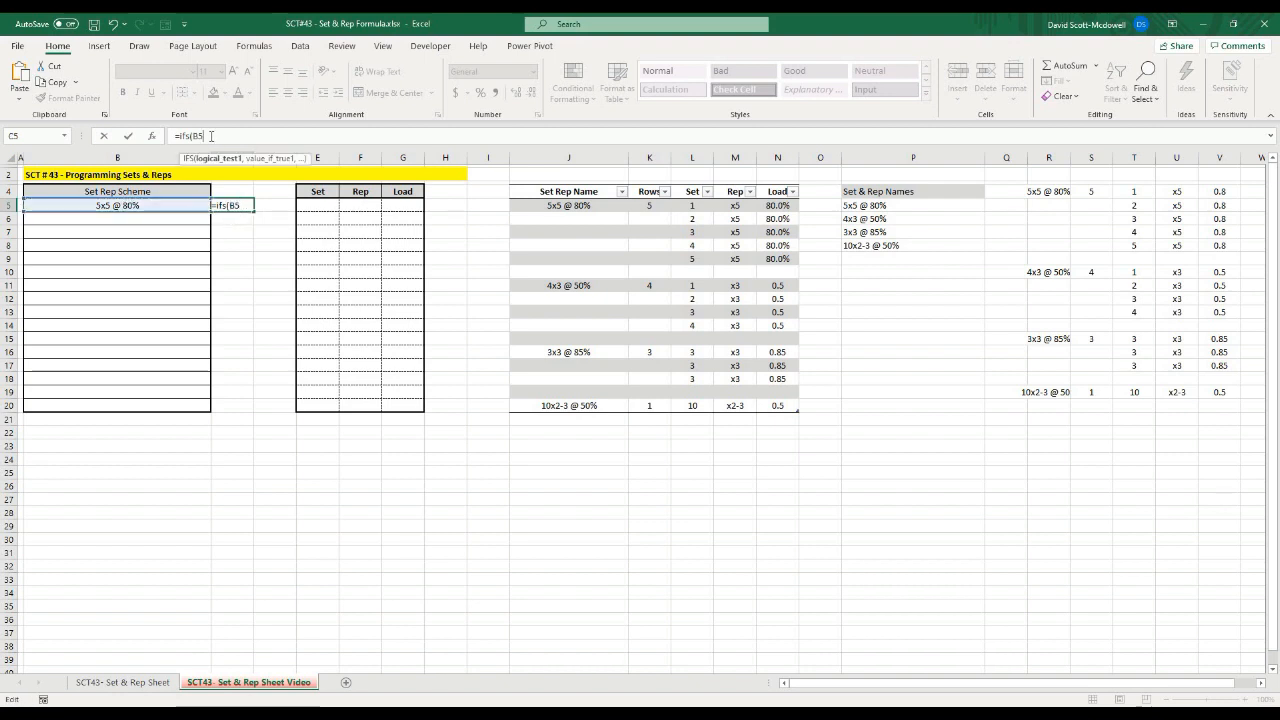
pyautogui.write('<>""')
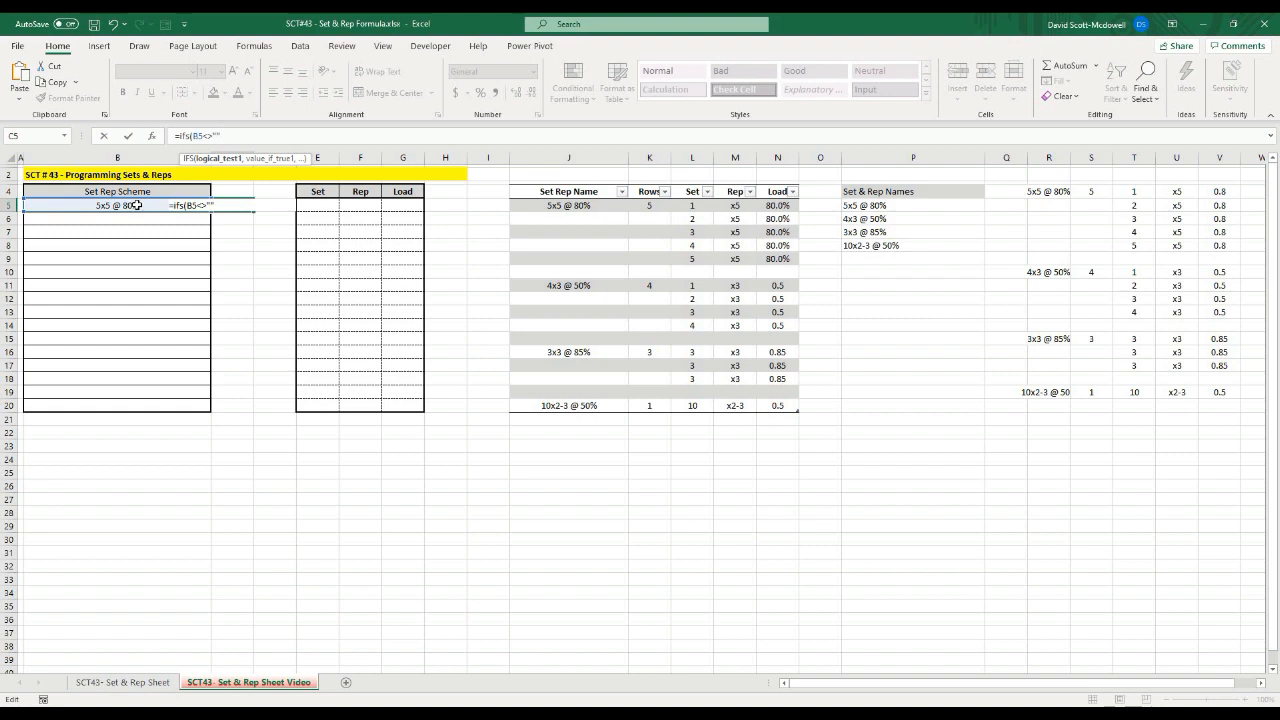
pyautogui.write(',')
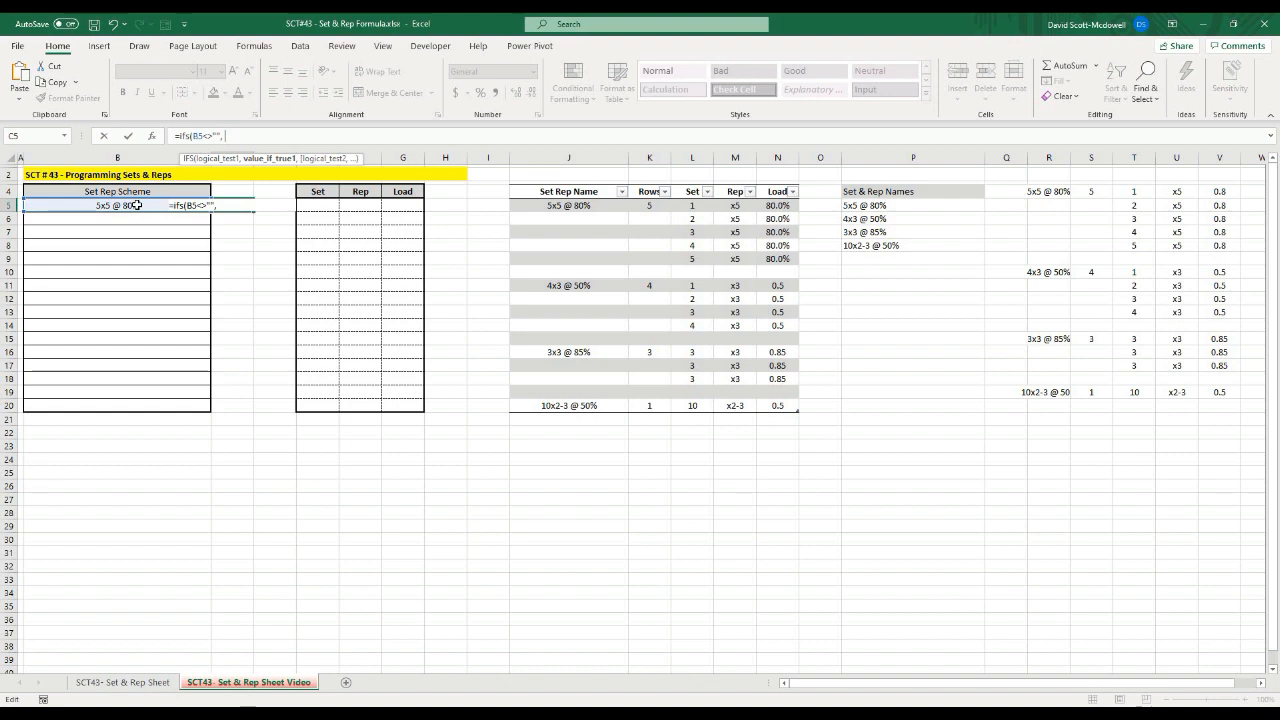
# Add an XLOOKUP as the IFS result in C5, looking up B5 in TBLSetRep[Set Rep Name] and returning TBLSetRep[Rows]
pyautogui.write(' xlookup')
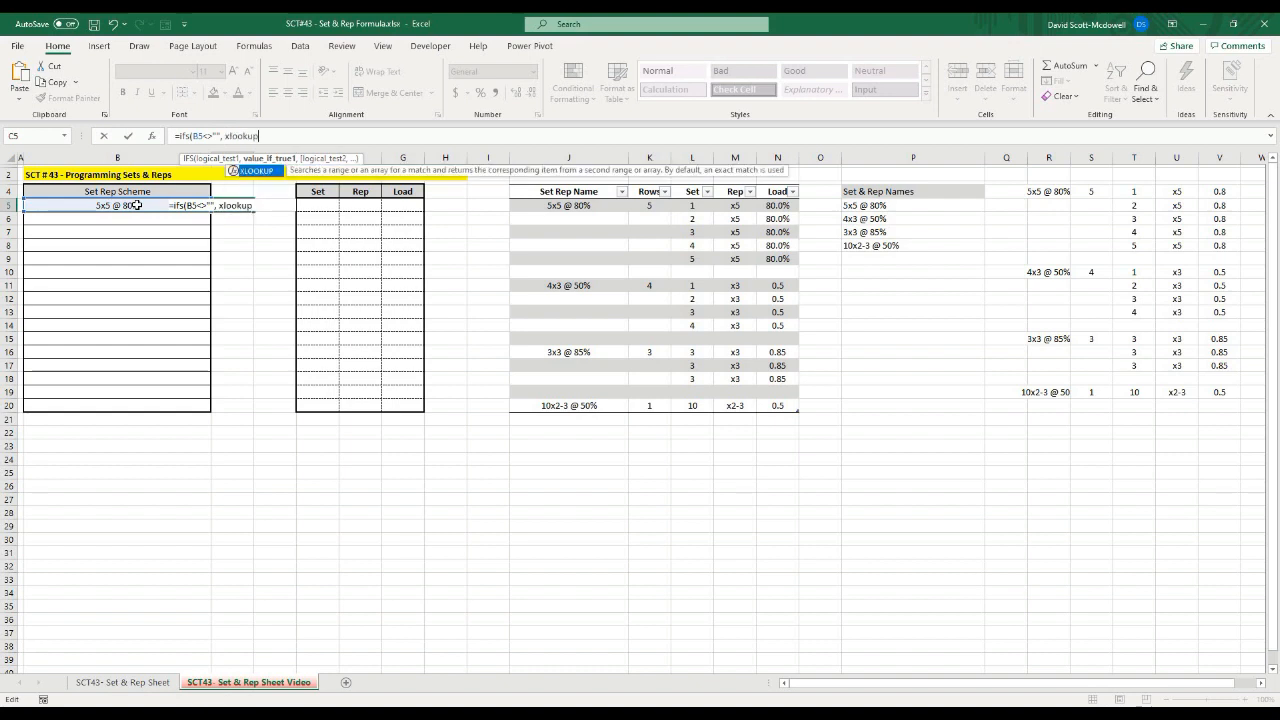
pyautogui.write('(')
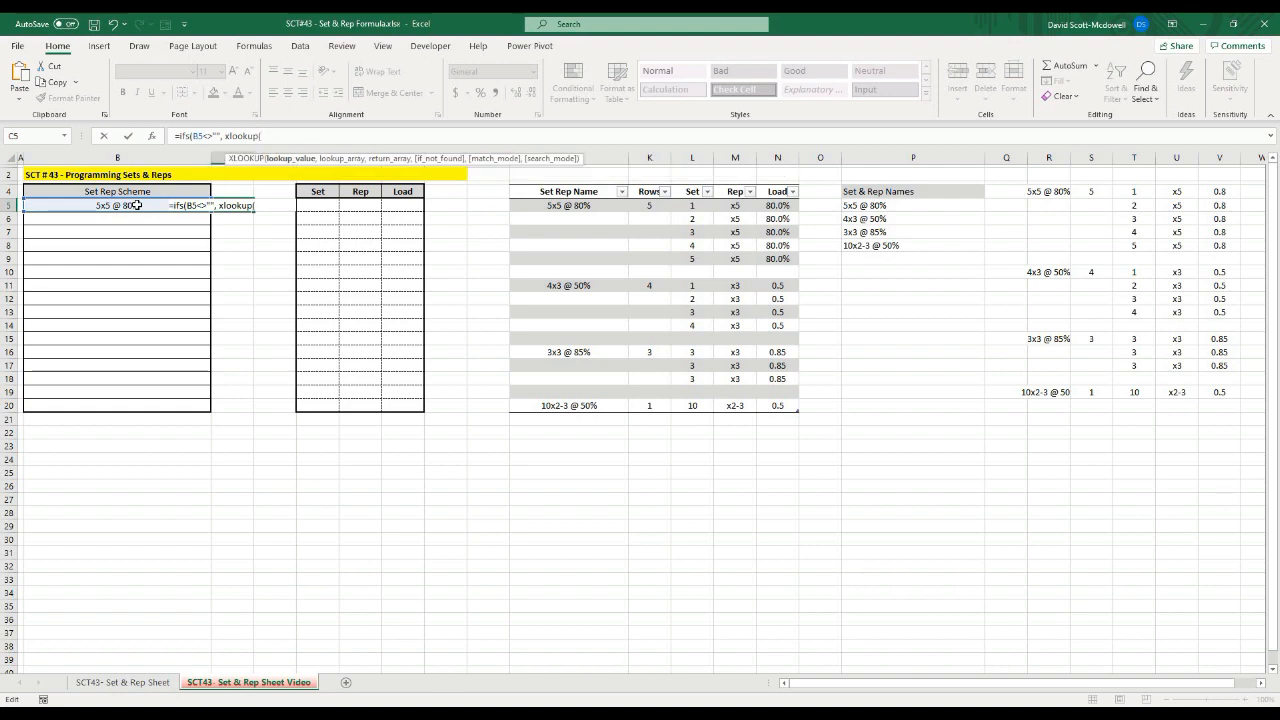
pyautogui.click(48, 204)
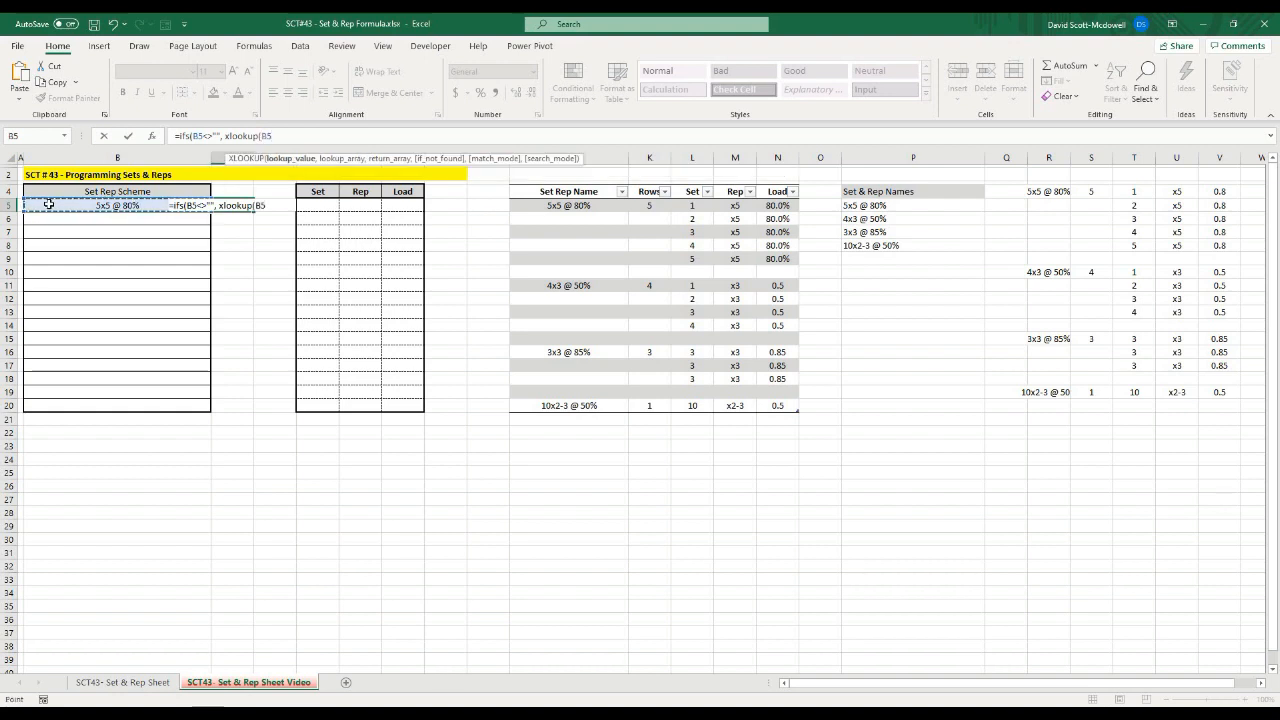
pyautogui.write(',')
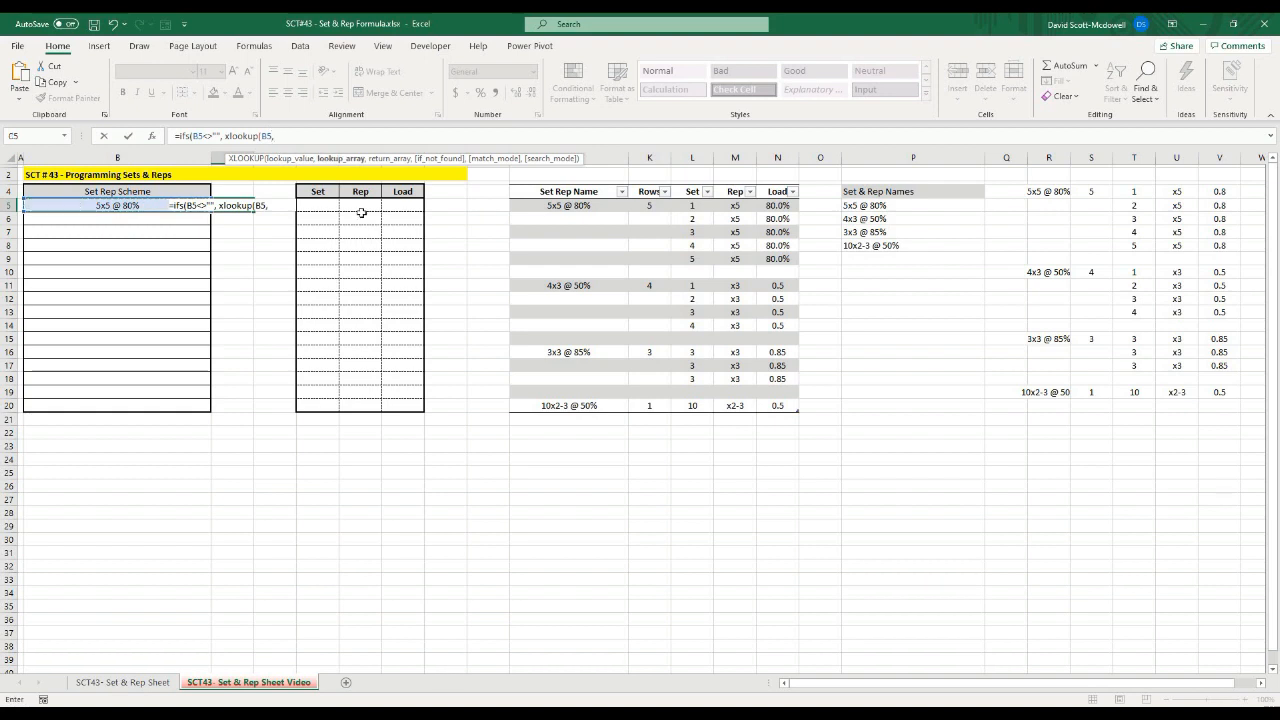
pyautogui.click(557, 185)
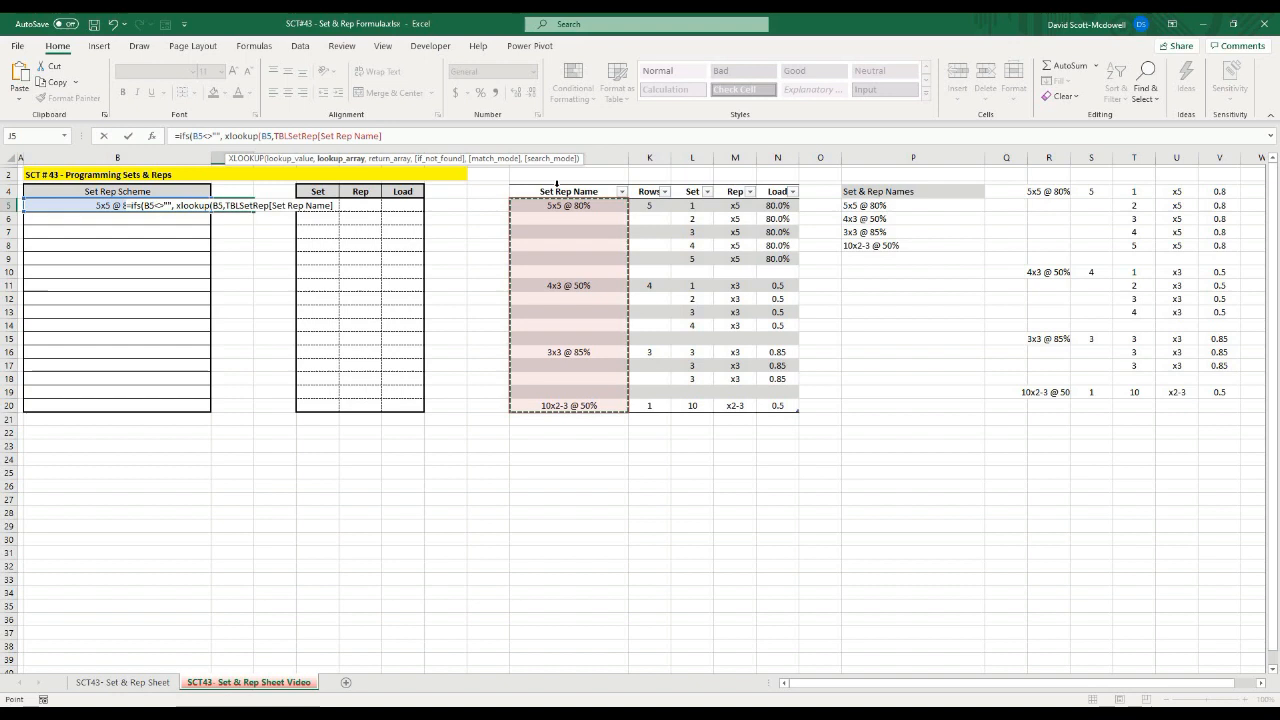
pyautogui.write(',')
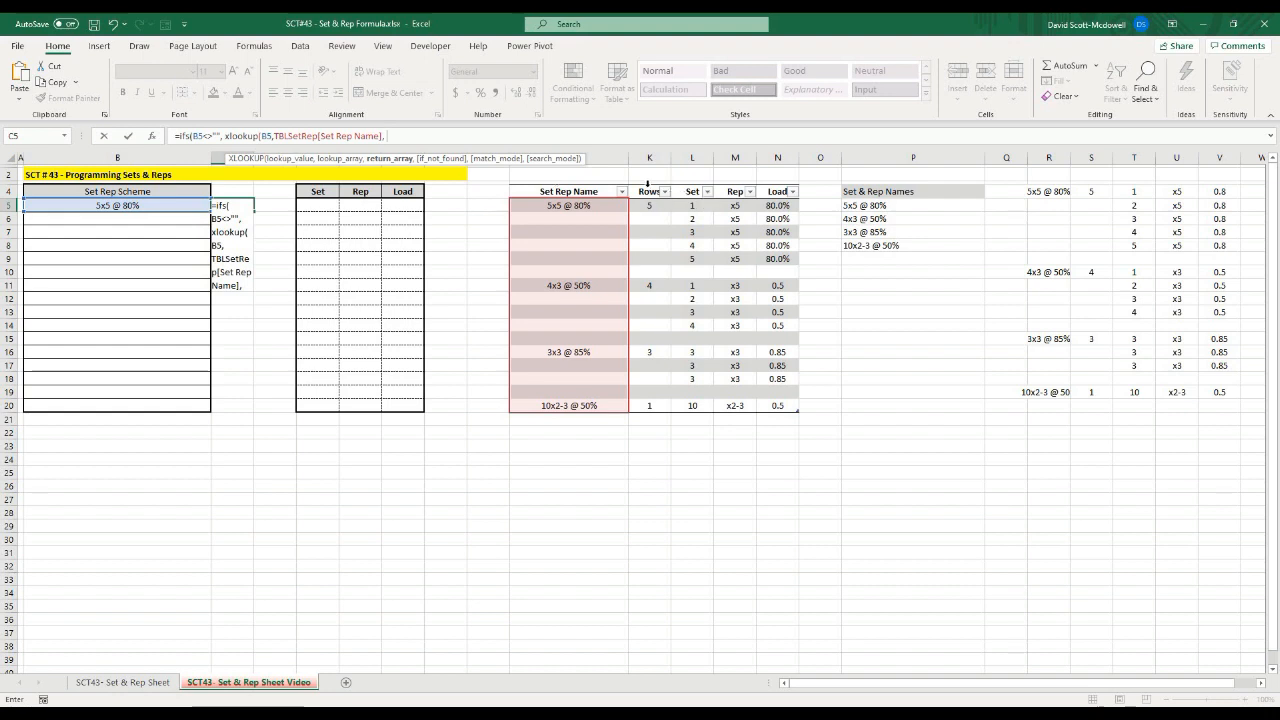
pyautogui.click(648, 184)
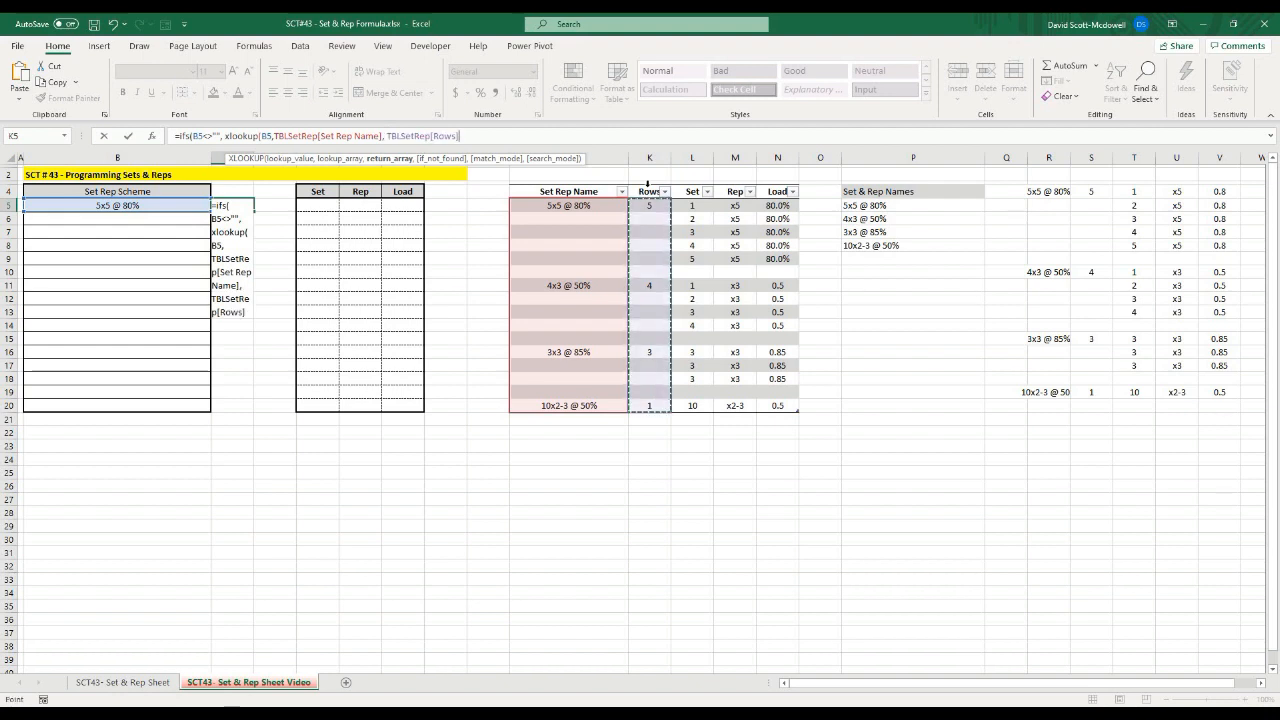
# Complete the C5 lookup with "" as the not-found value and exact match 0, and enter the formula
pyautogui.write(',')
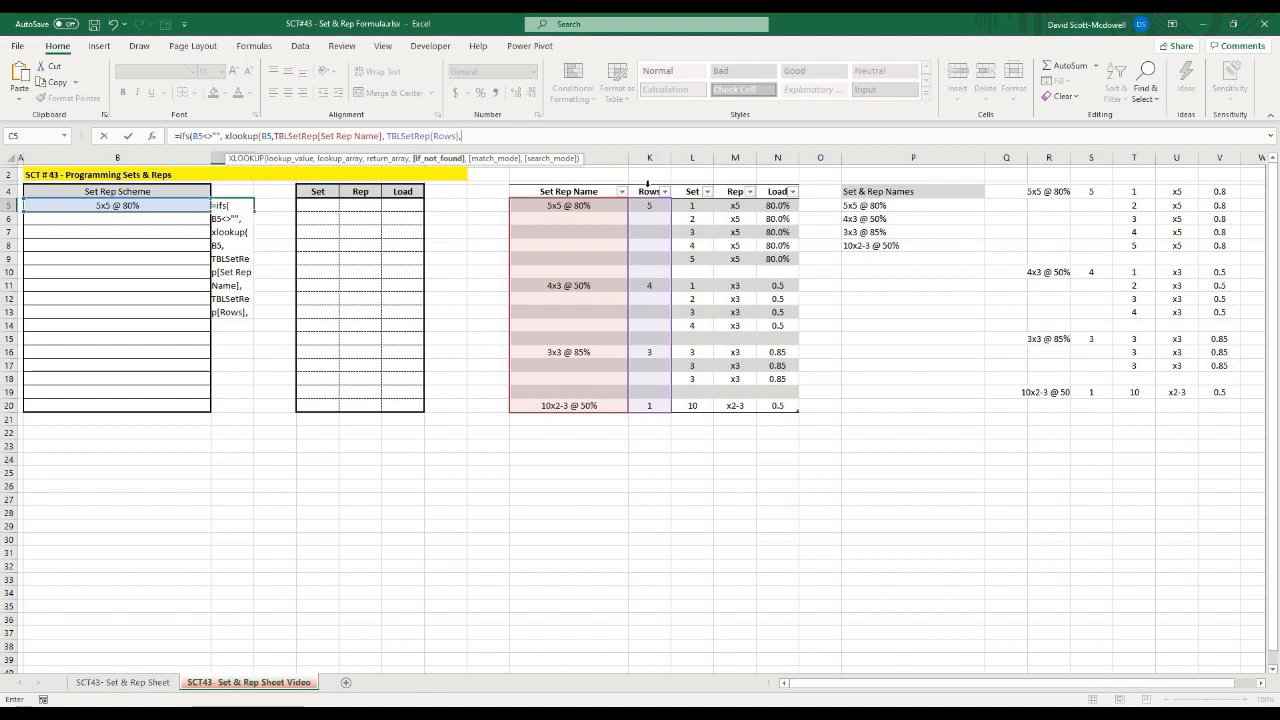
pyautogui.write('"",')
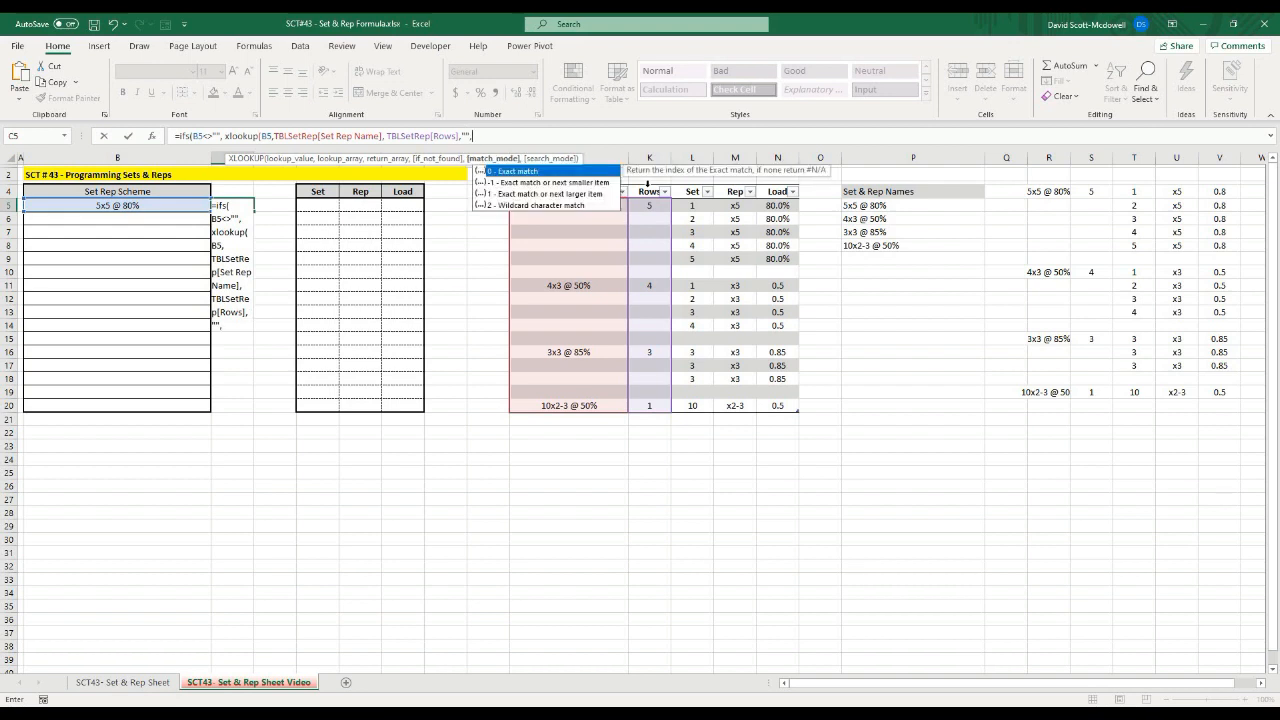
pyautogui.write('0,')
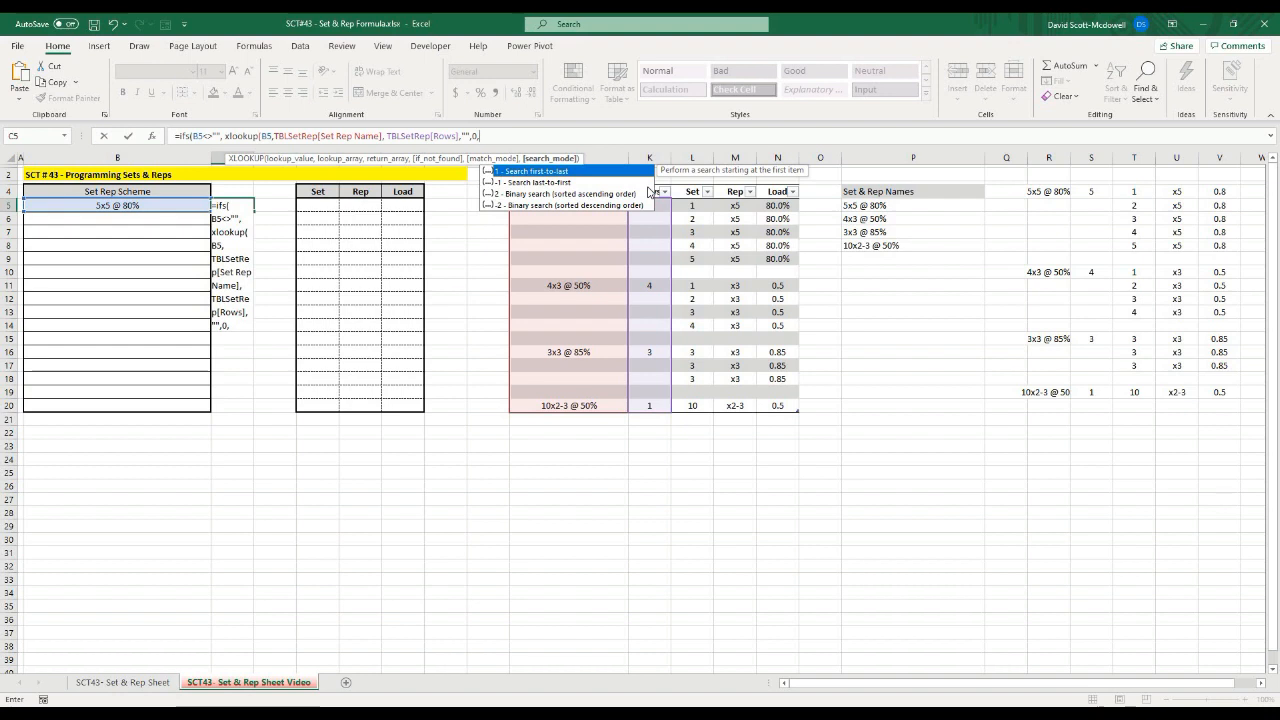
pyautogui.write('))')
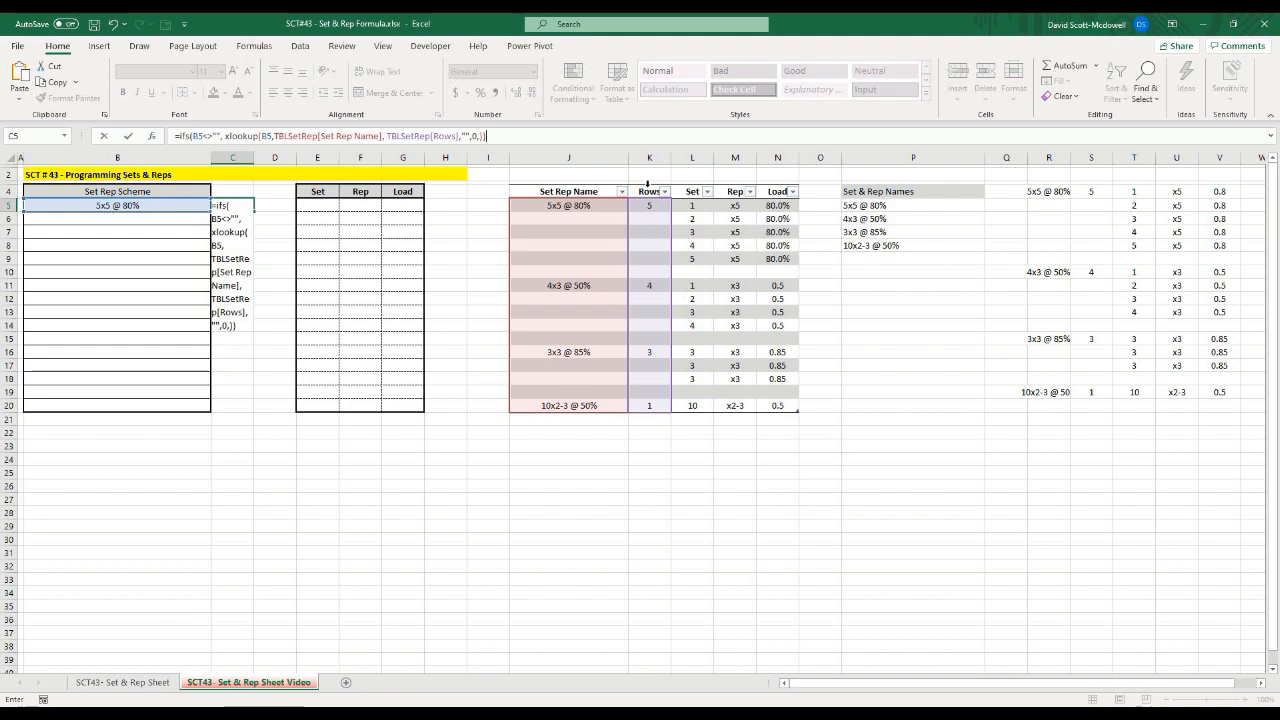
pyautogui.press('Return')
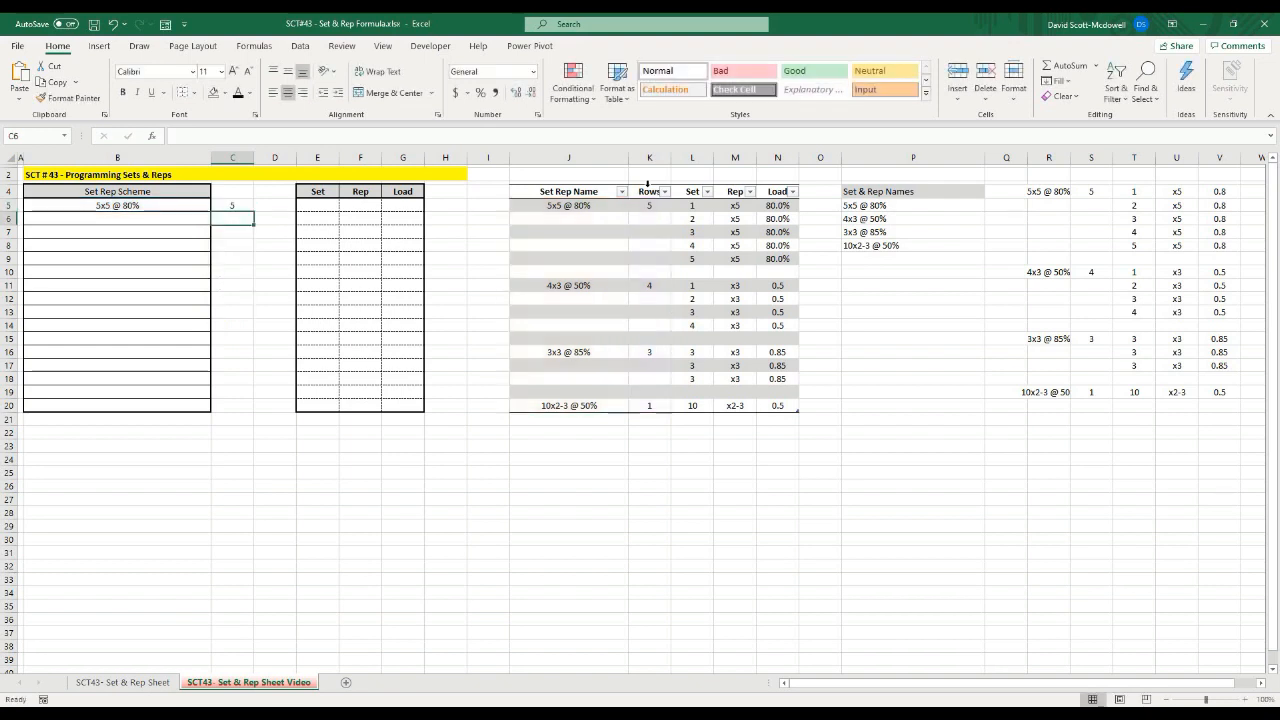
# Test the row lookup in C5 by switching B5 to 4x3 @ 50% and back to 5x5 @ 80%
pyautogui.click(196, 207)
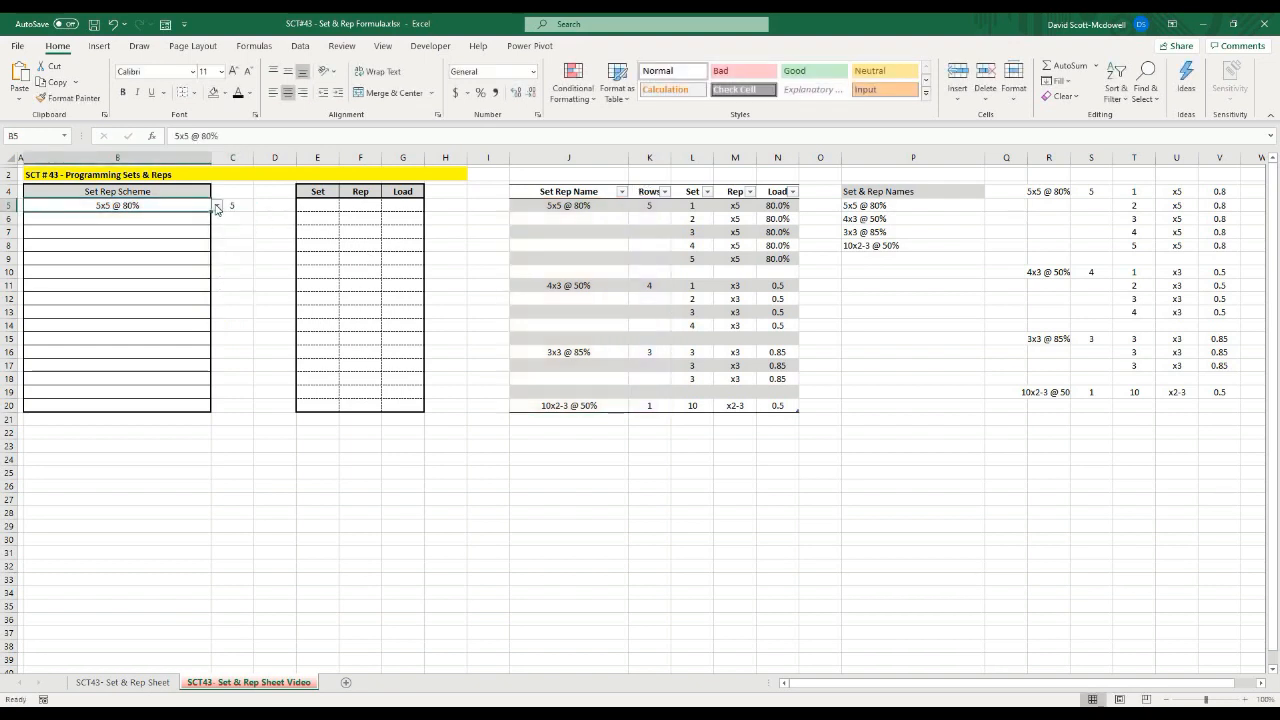
pyautogui.click(654, 205)
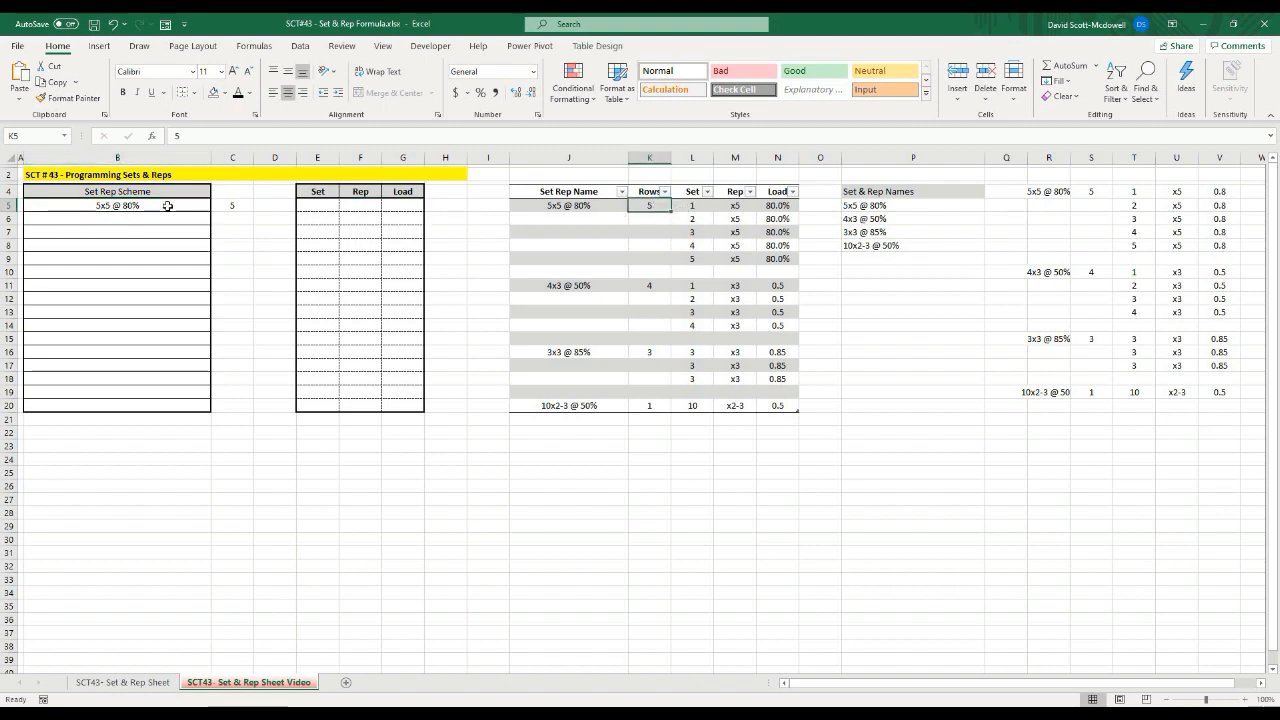
pyautogui.click(205, 205)
pyautogui.click(216, 205)
pyautogui.click(159, 228)
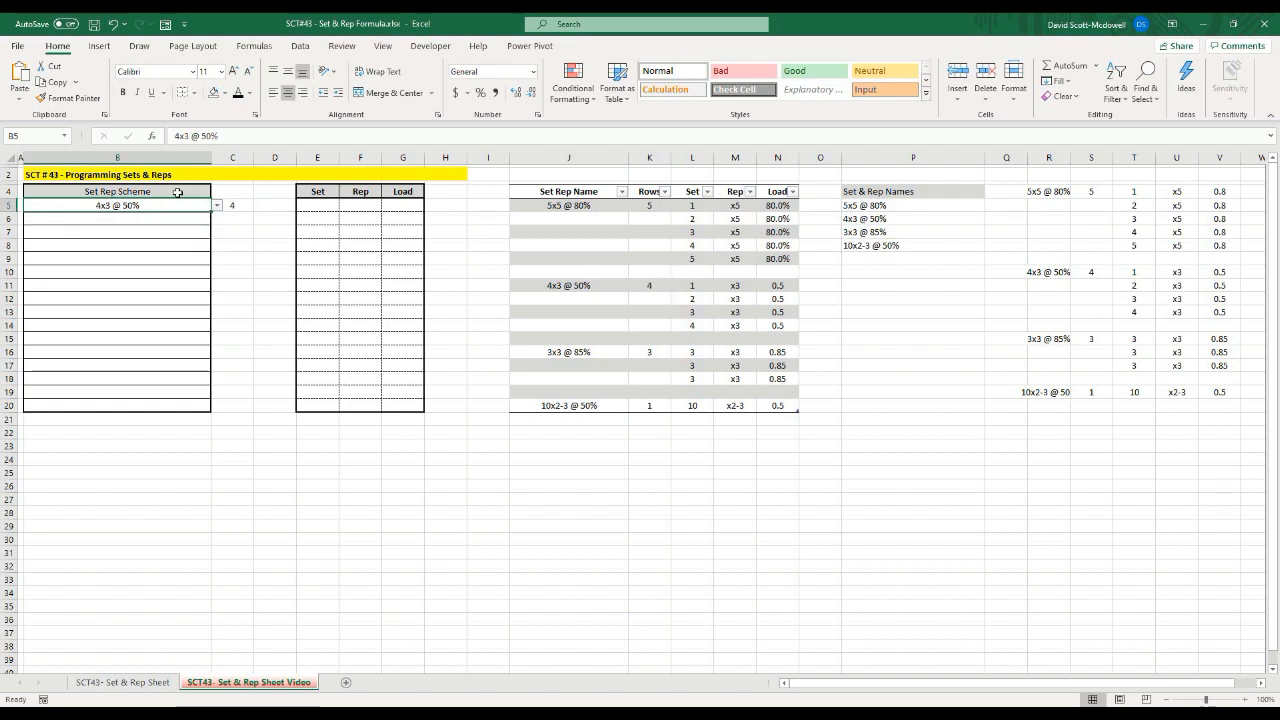
pyautogui.click(216, 205)
pyautogui.click(120, 214)
pyautogui.press('Right')
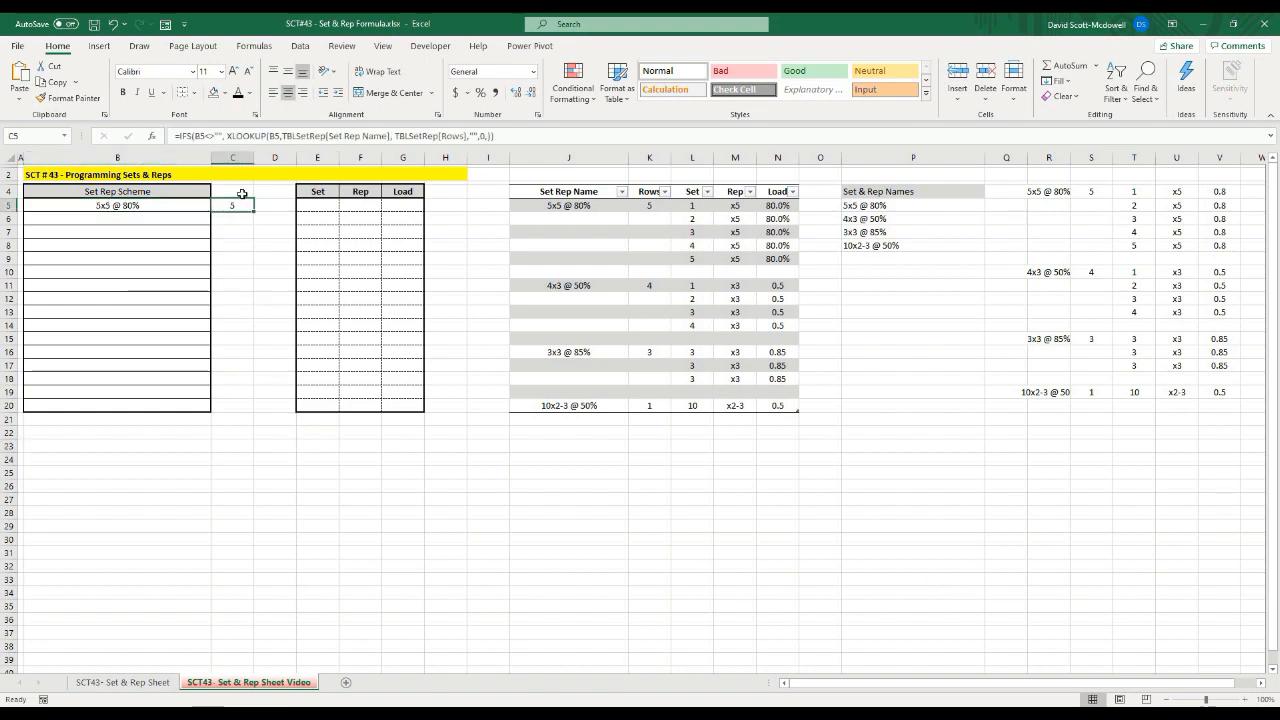
pyautogui.click(246, 241)
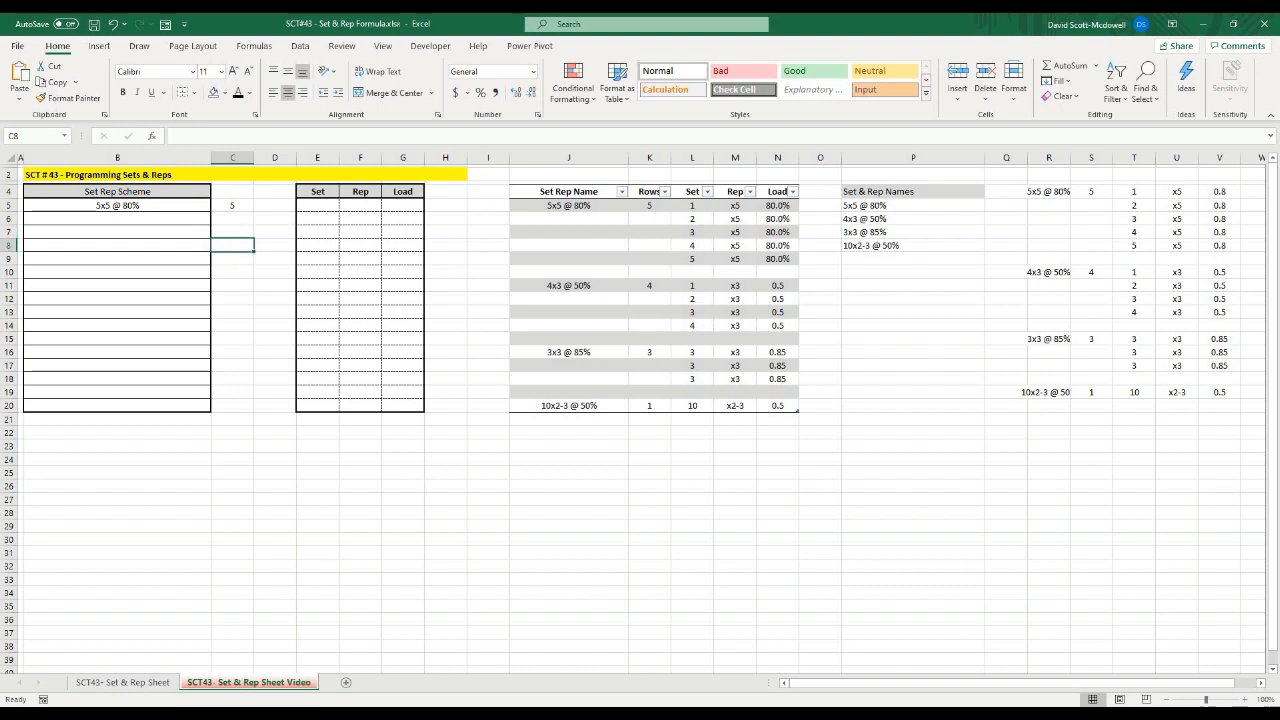
pyautogui.click(278, 324)
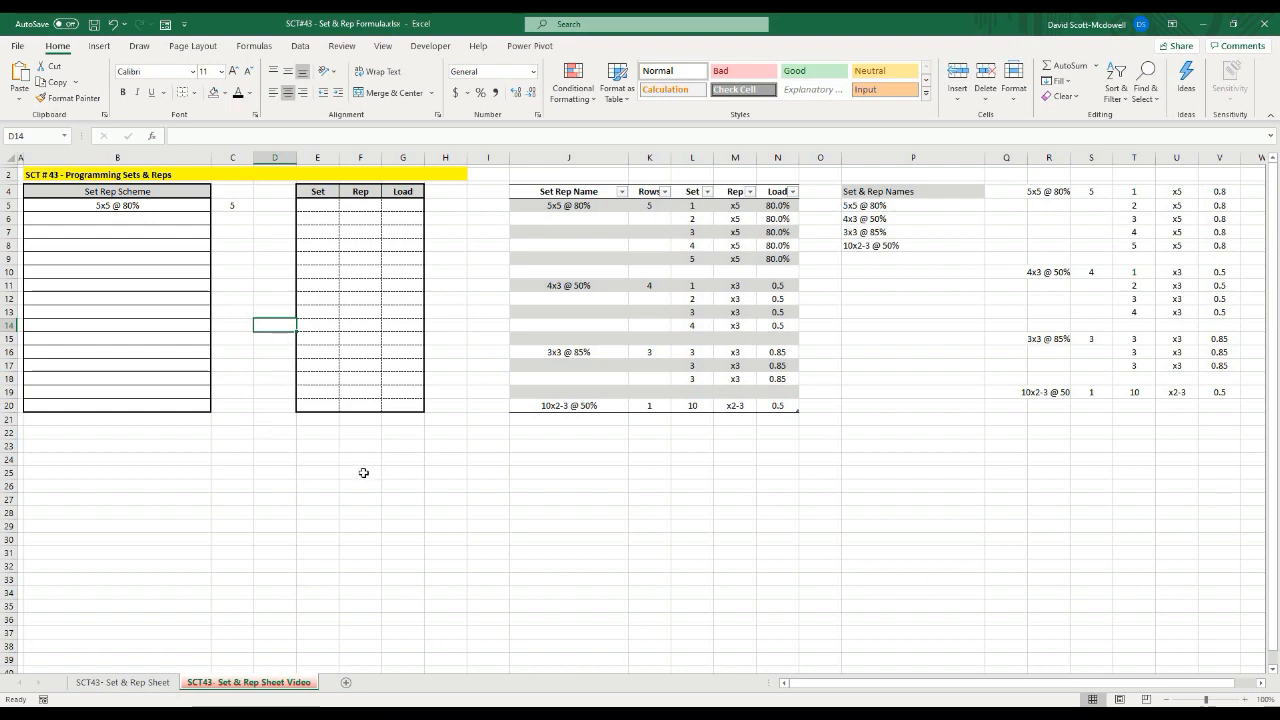
pyautogui.click(360, 432)
# Extend the C5 IFS formula with a second test C4-1>0 that returns C4-1
pyautogui.click(232, 206)
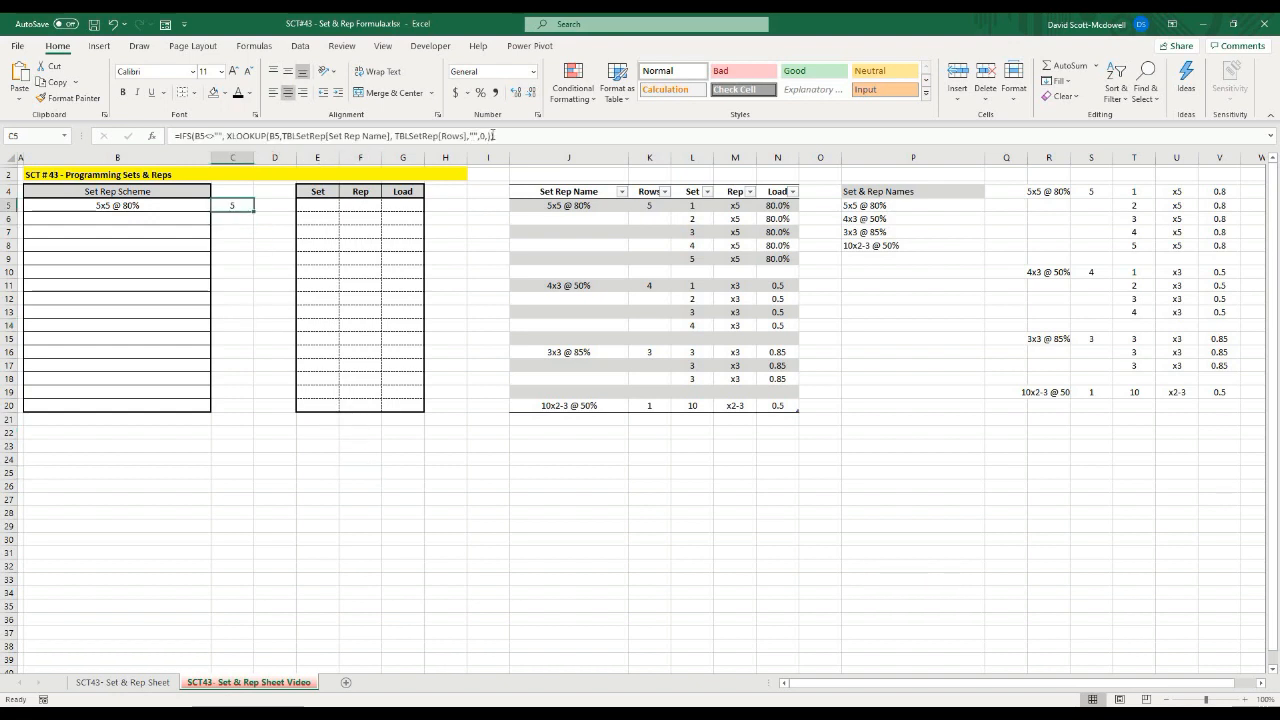
pyautogui.click(506, 133)
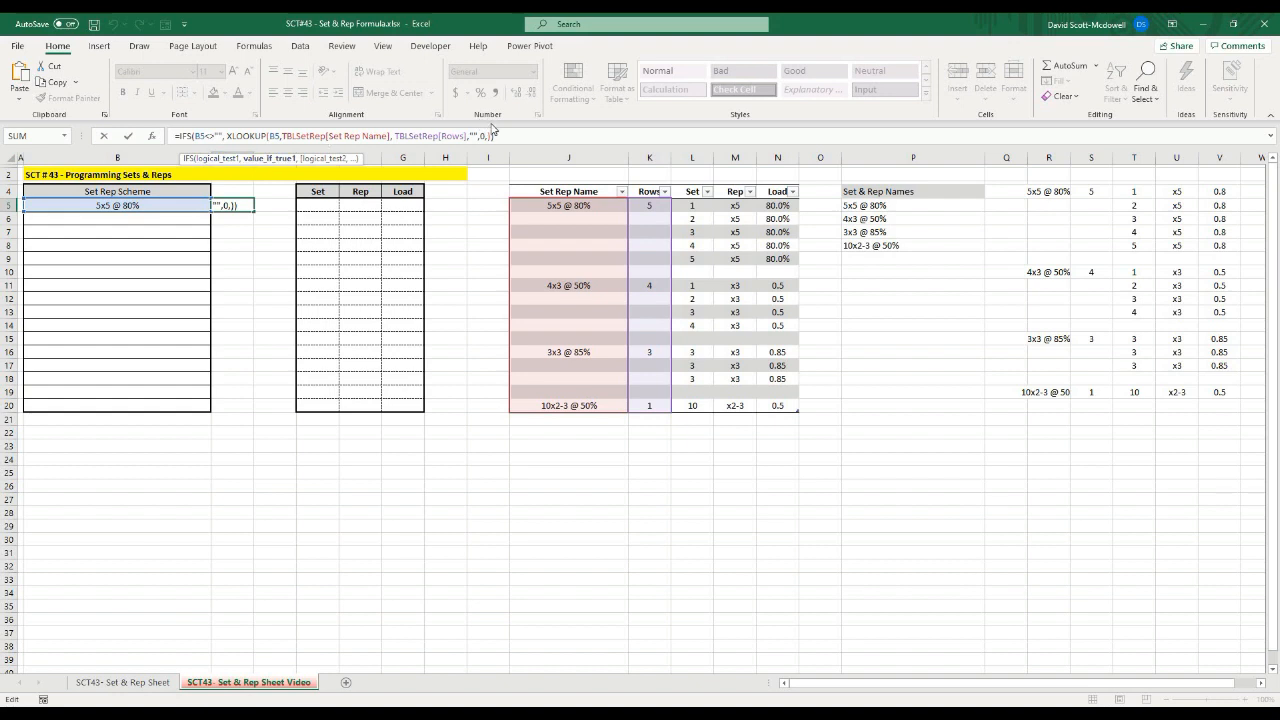
pyautogui.write(',')
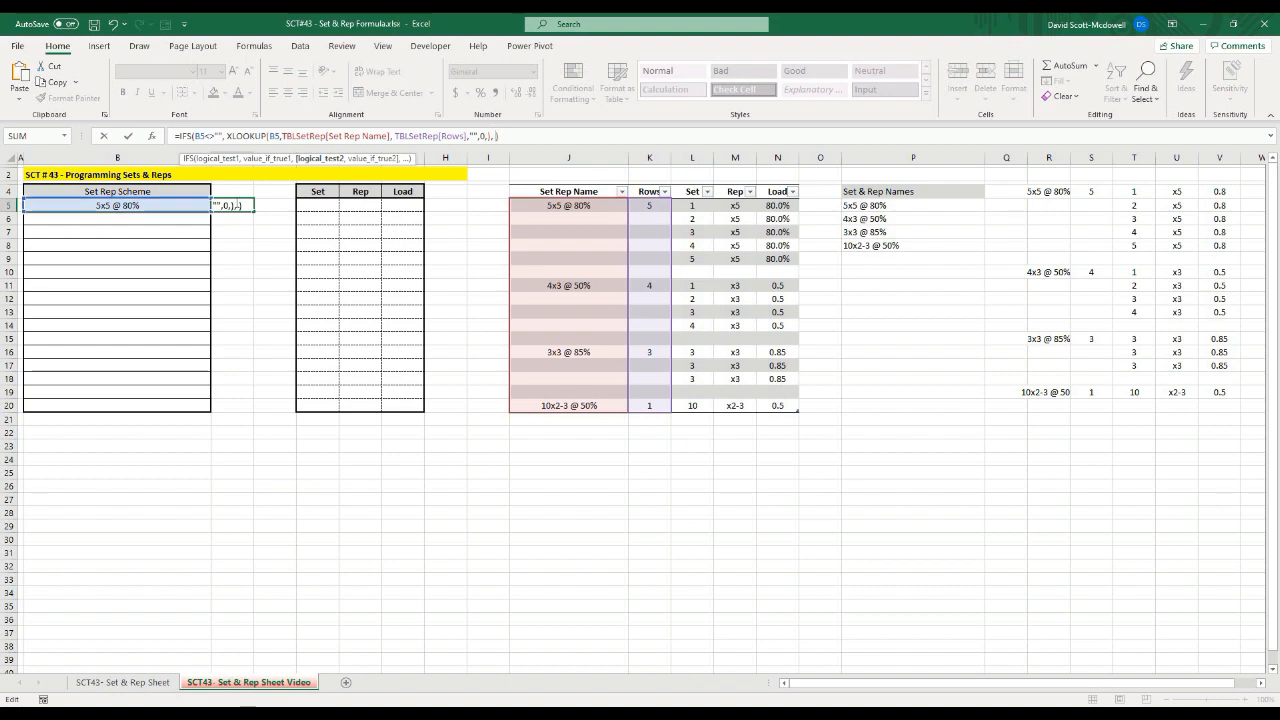
pyautogui.click(234, 191)
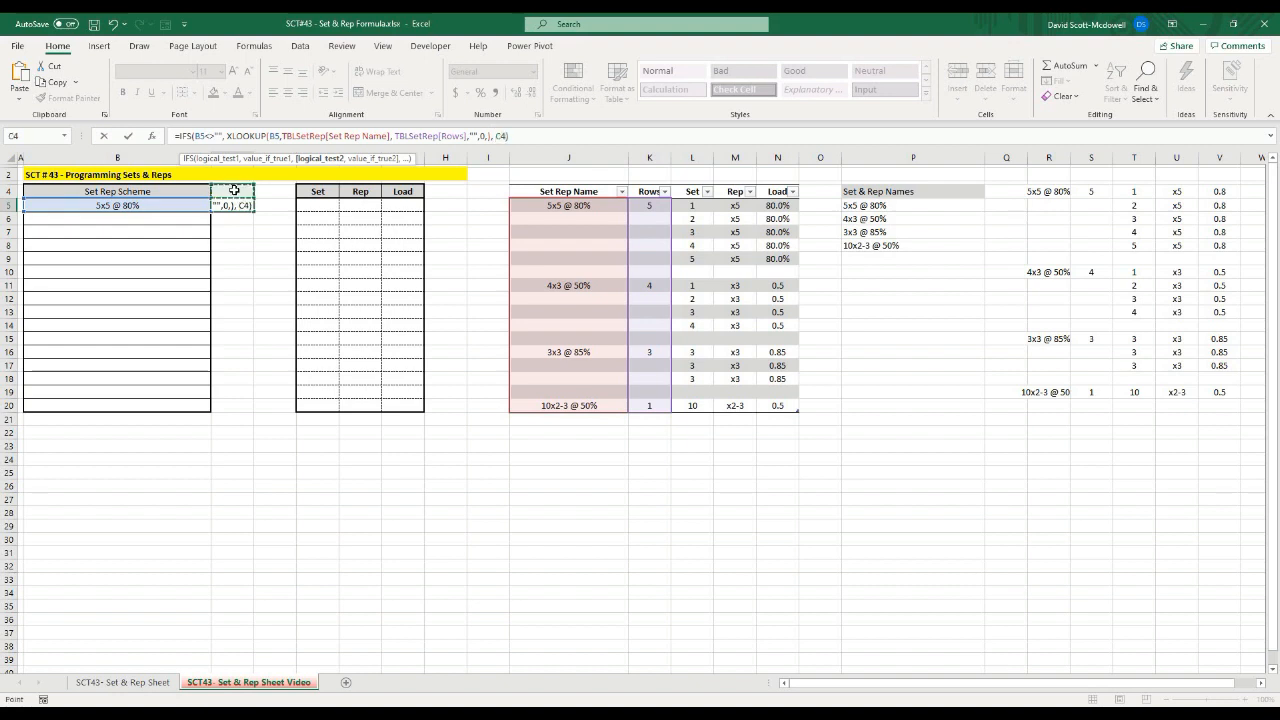
pyautogui.write('-1>0')
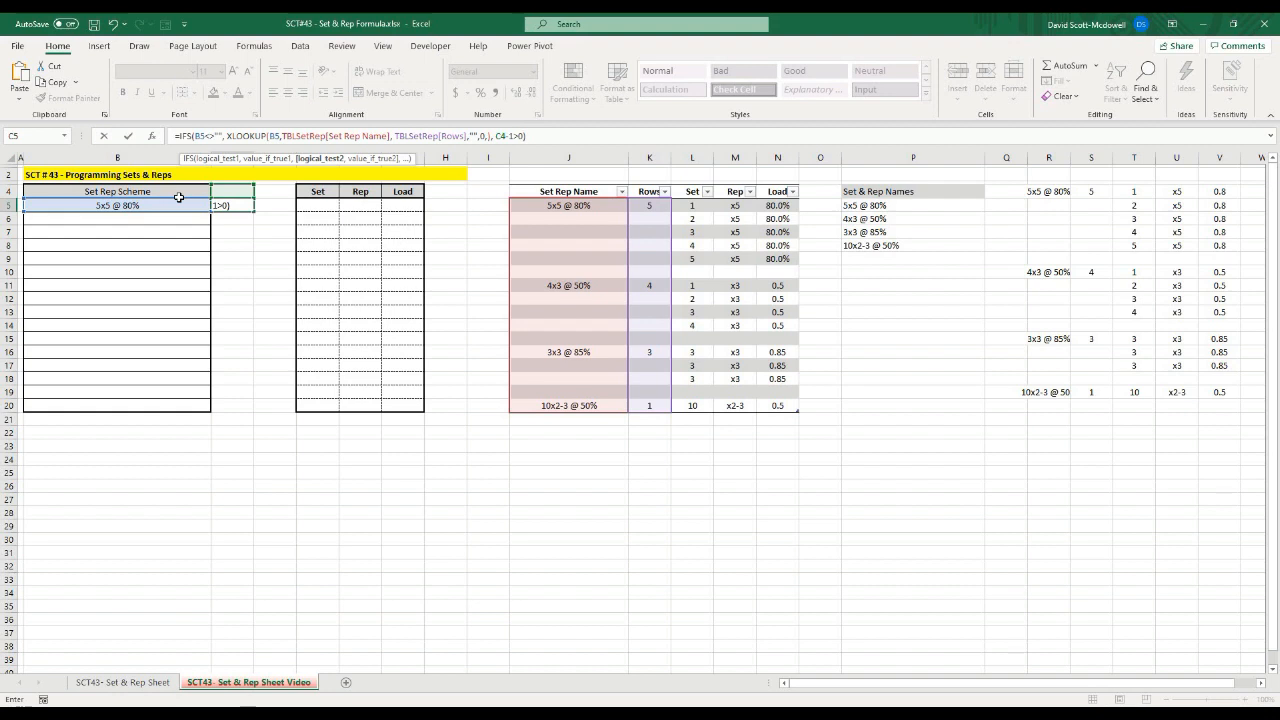
pyautogui.write(',')
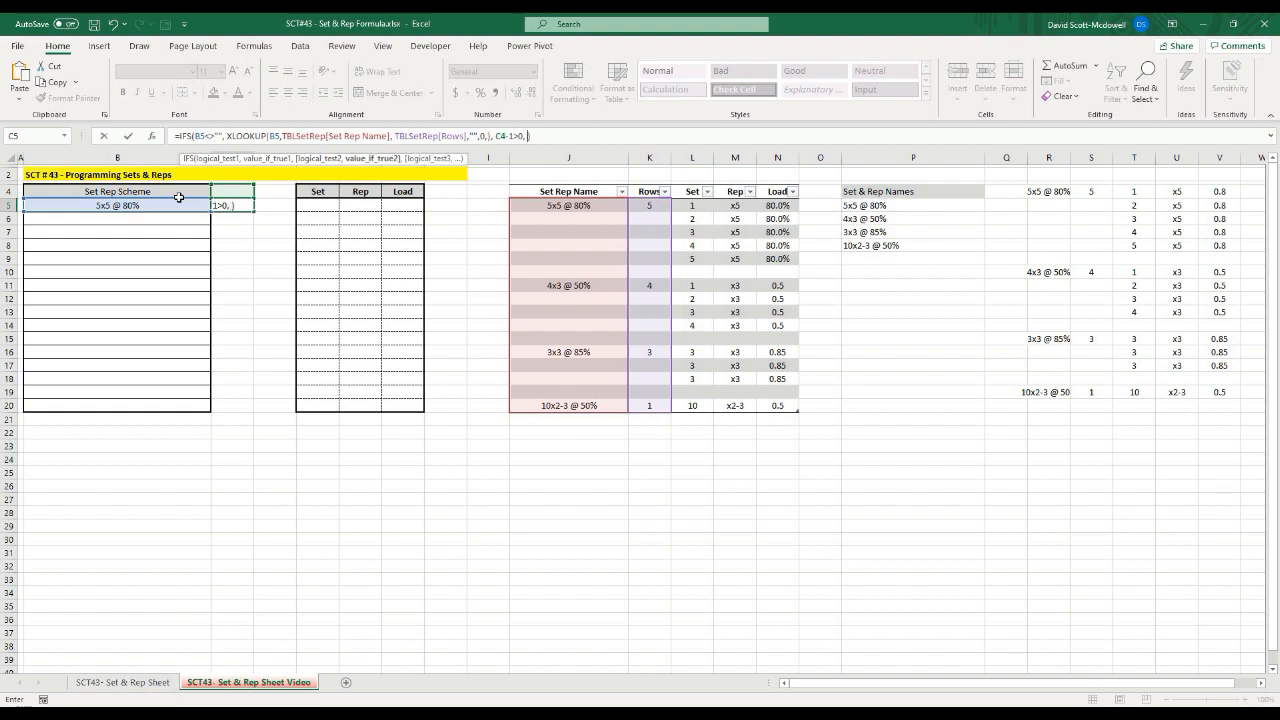
pyautogui.write('c4-1')
pyautogui.press('Return')
pyautogui.click(203, 242)
# Copy the C5 formula down to C6 and compare the two cells
pyautogui.click(231, 210)
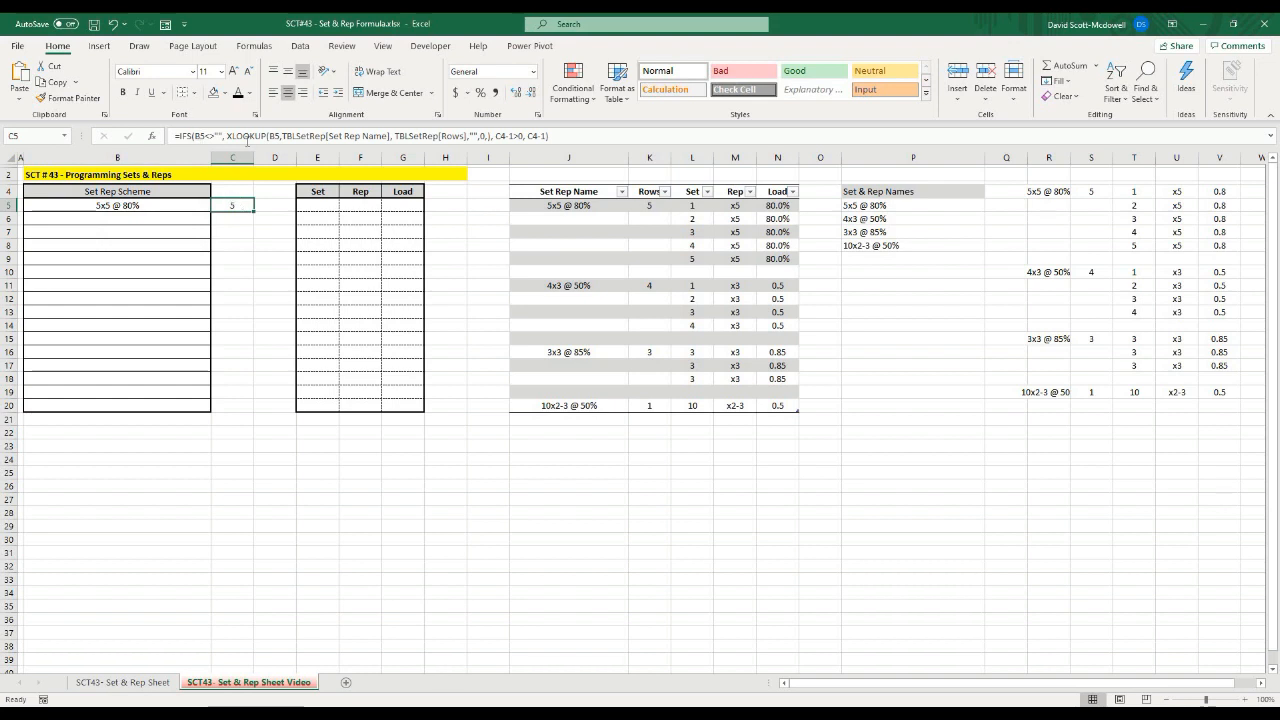
pyautogui.moveTo(253, 212); pyautogui.dragTo(247, 232)
pyautogui.click(237, 218)
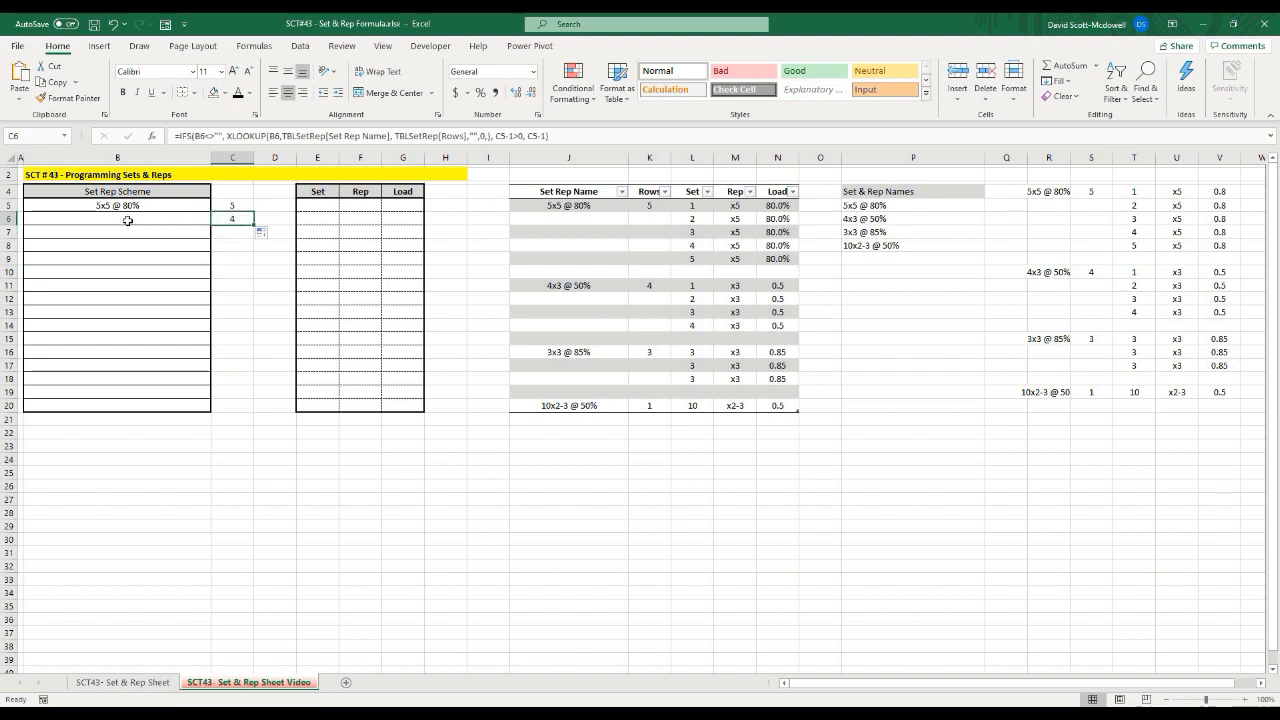
pyautogui.click(240, 205)
pyautogui.click(238, 218)
pyautogui.click(240, 206)
pyautogui.click(238, 219)
# Extend the formula from C6 down to C10 and inspect the formula in C10
pyautogui.moveTo(254, 224); pyautogui.dragTo(253, 282)
pyautogui.click(245, 273)
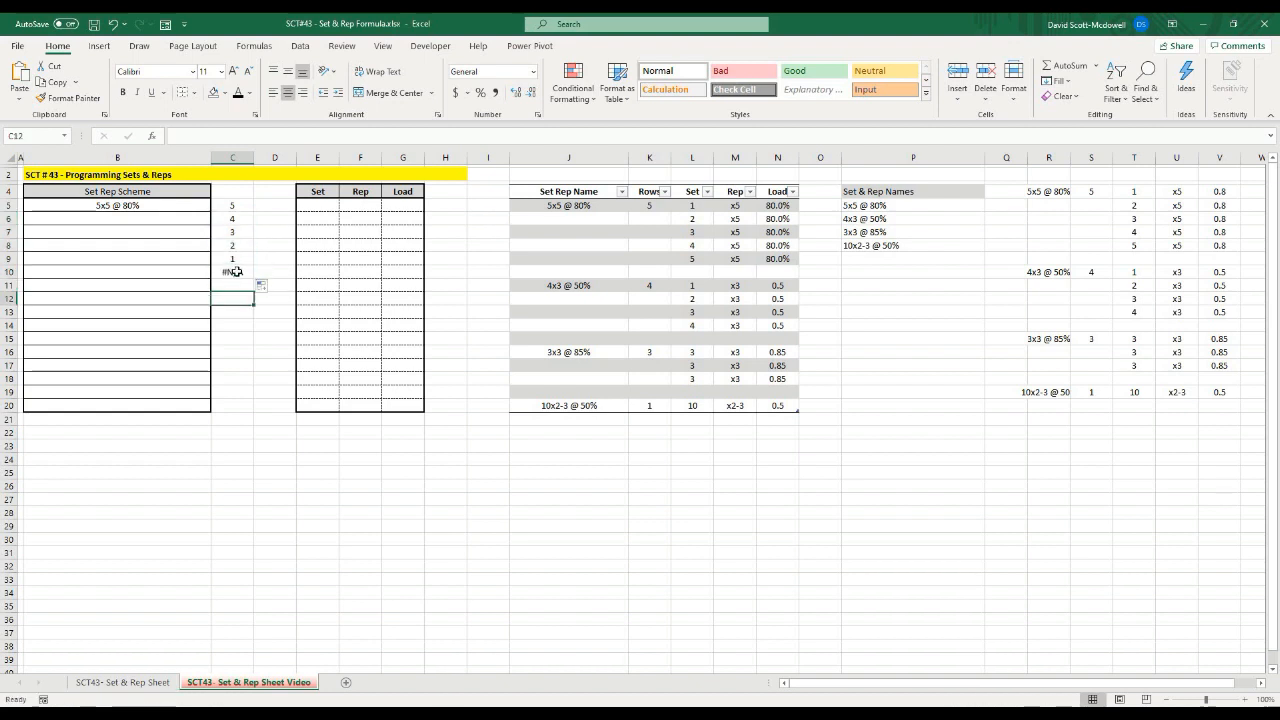
pyautogui.click(246, 404)
pyautogui.click(232, 273)
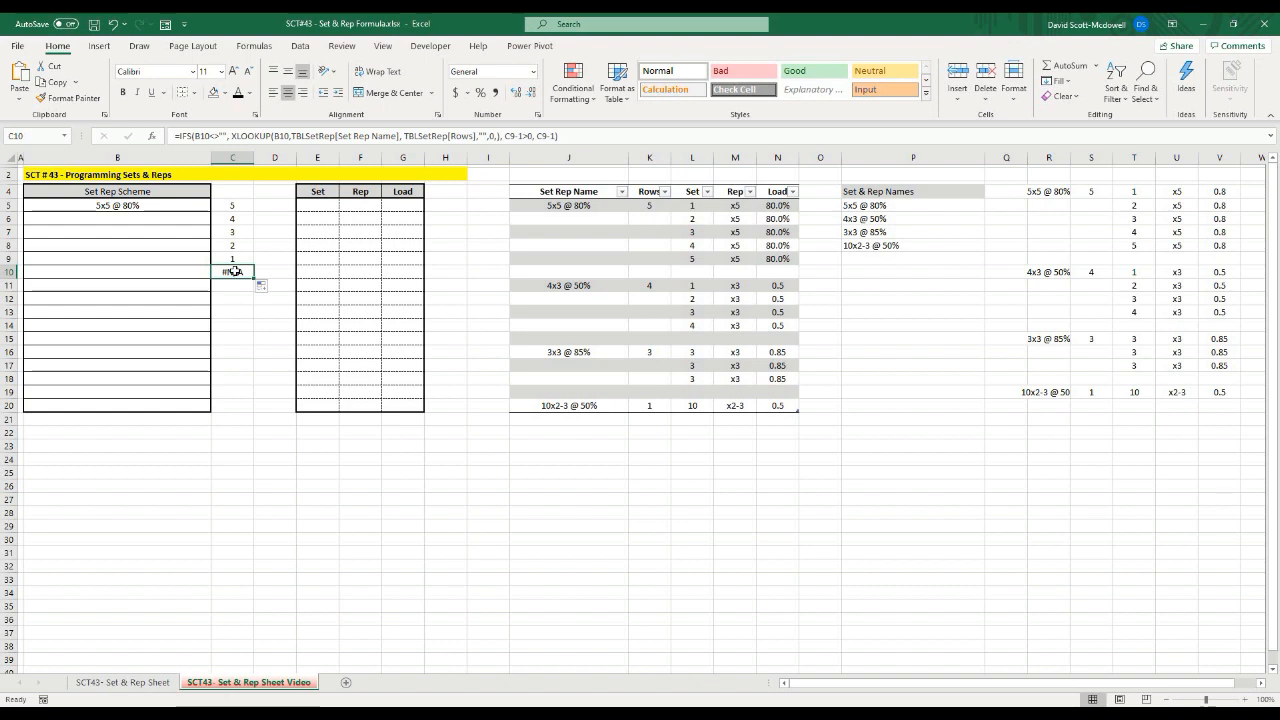
pyautogui.click(230, 372)
# Wrap the IFS formula in C10 in IFERROR with "" as the error value
pyautogui.click(233, 270)
pyautogui.click(179, 135)
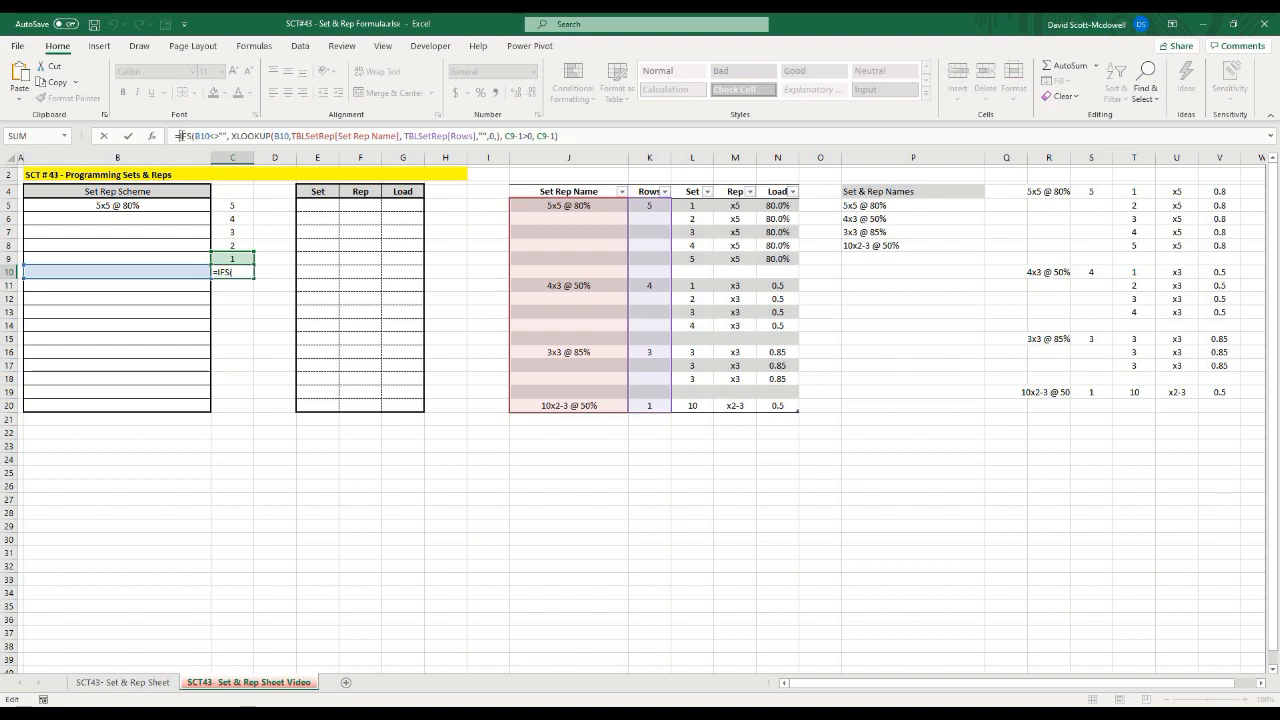
pyautogui.write('iferror(')
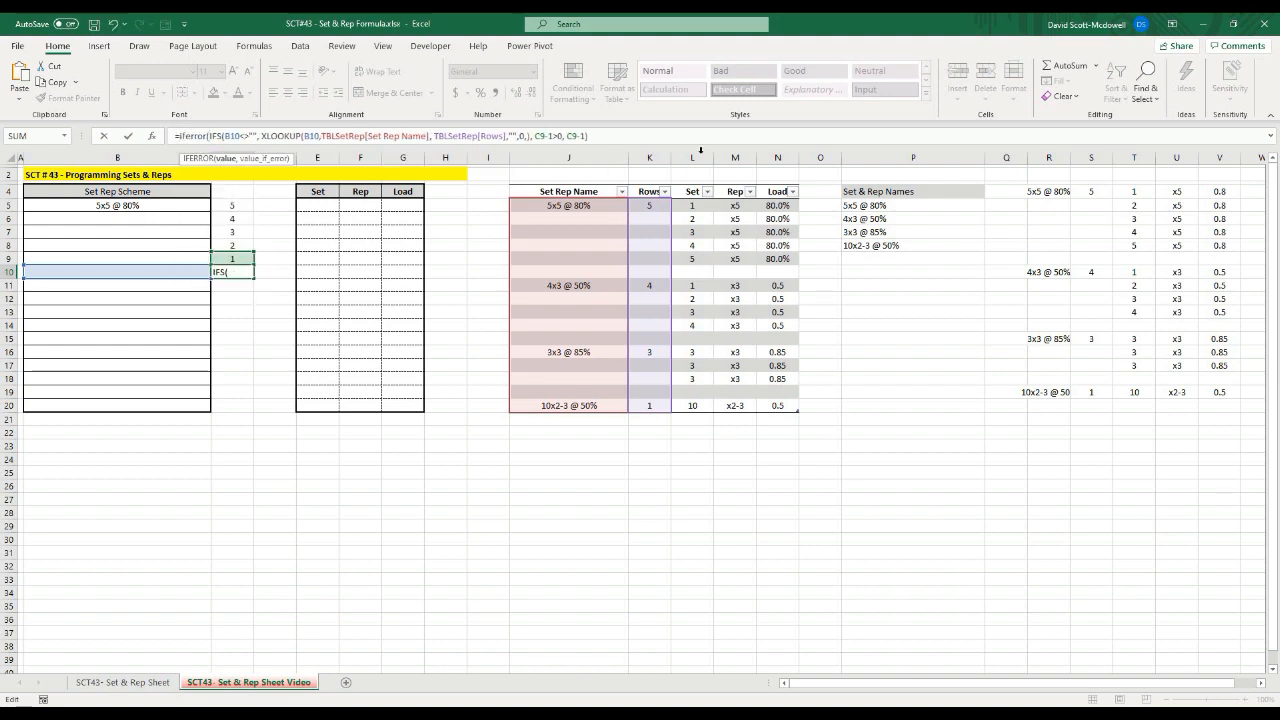
pyautogui.click(666, 136)
pyautogui.write(',"")')
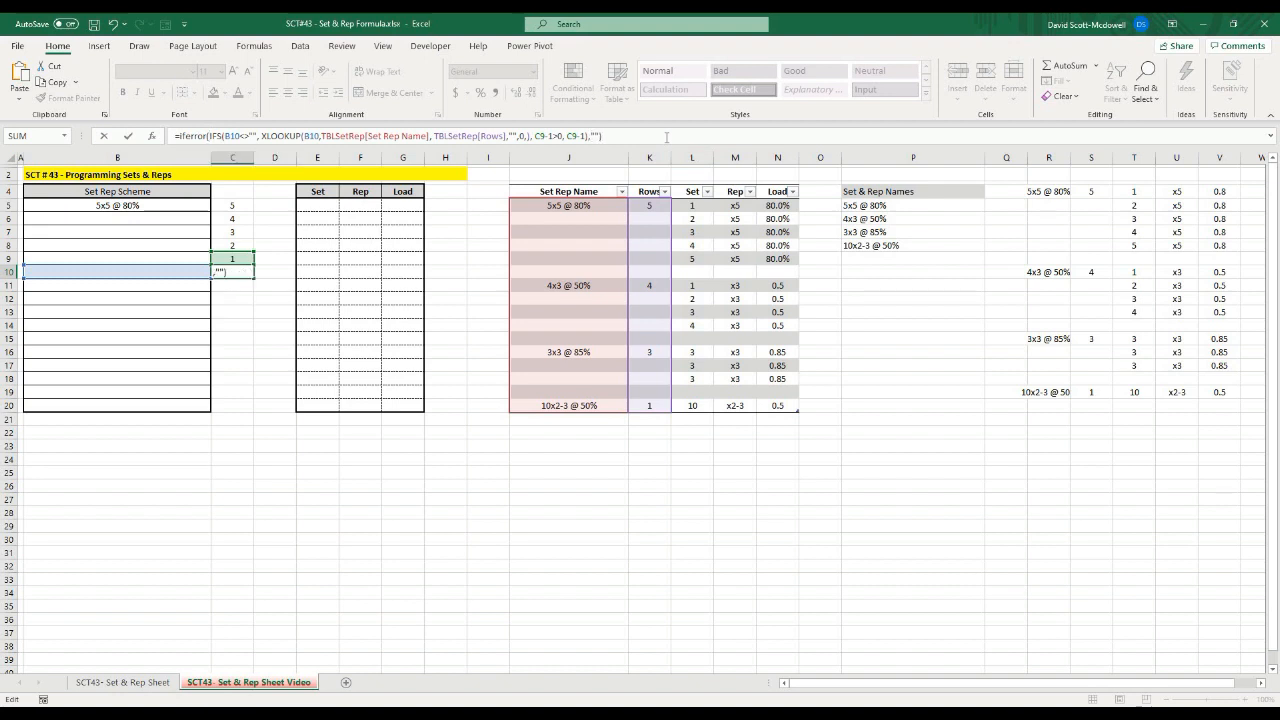
pyautogui.press('Return')
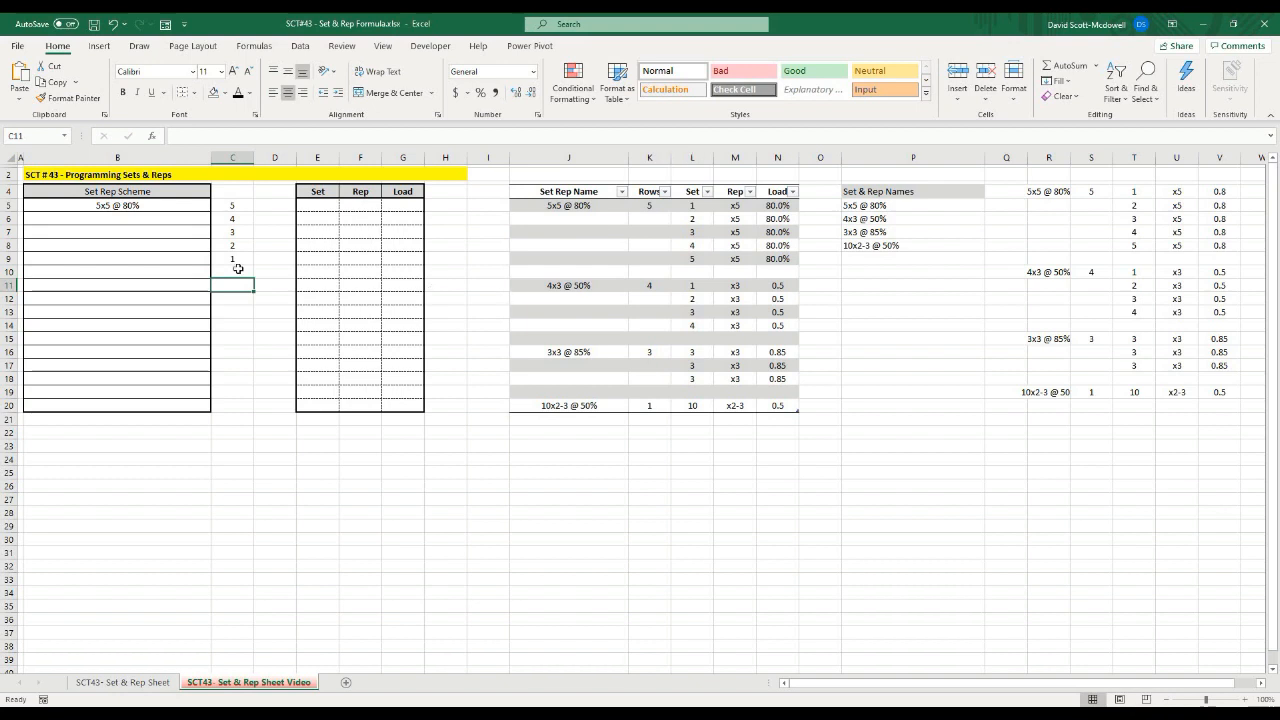
# Copy the IFERROR formula from C10 up to C5, and fill it from C5 down to C20
pyautogui.moveTo(236, 271); pyautogui.dragTo(241, 201)
pyautogui.click(236, 205)
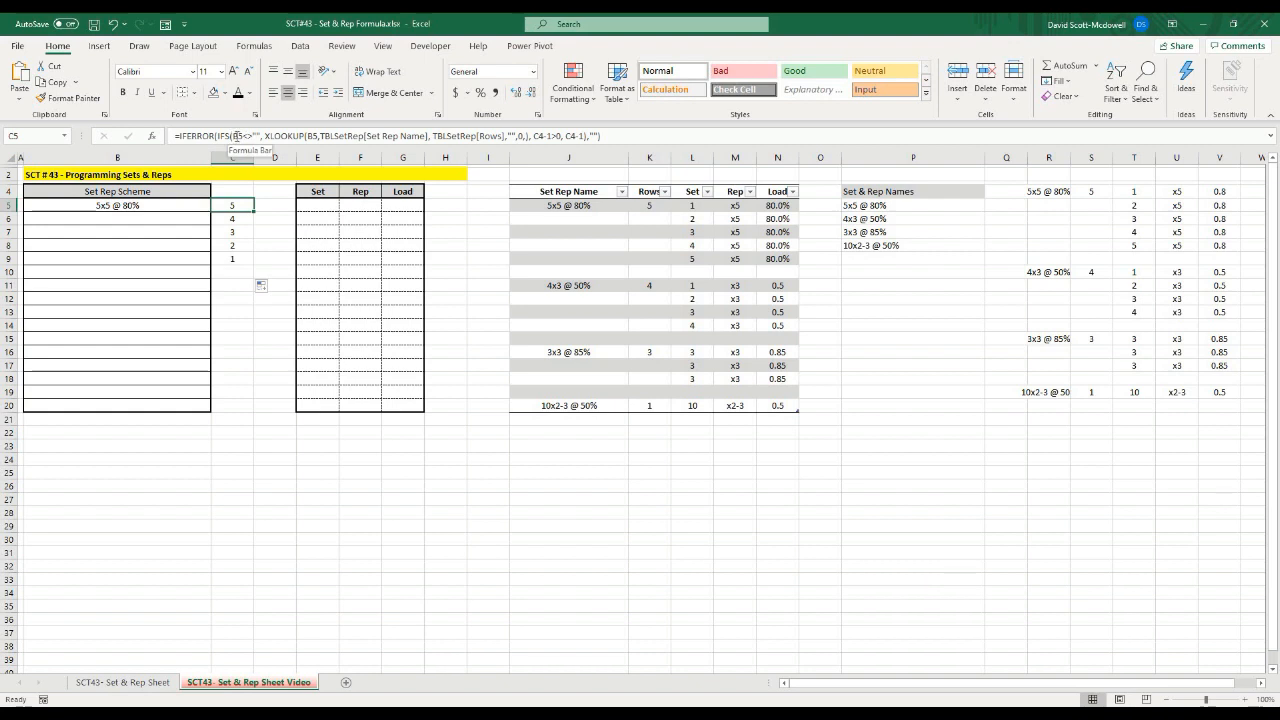
pyautogui.moveTo(254, 212); pyautogui.dragTo(261, 420)
pyautogui.click(249, 483)
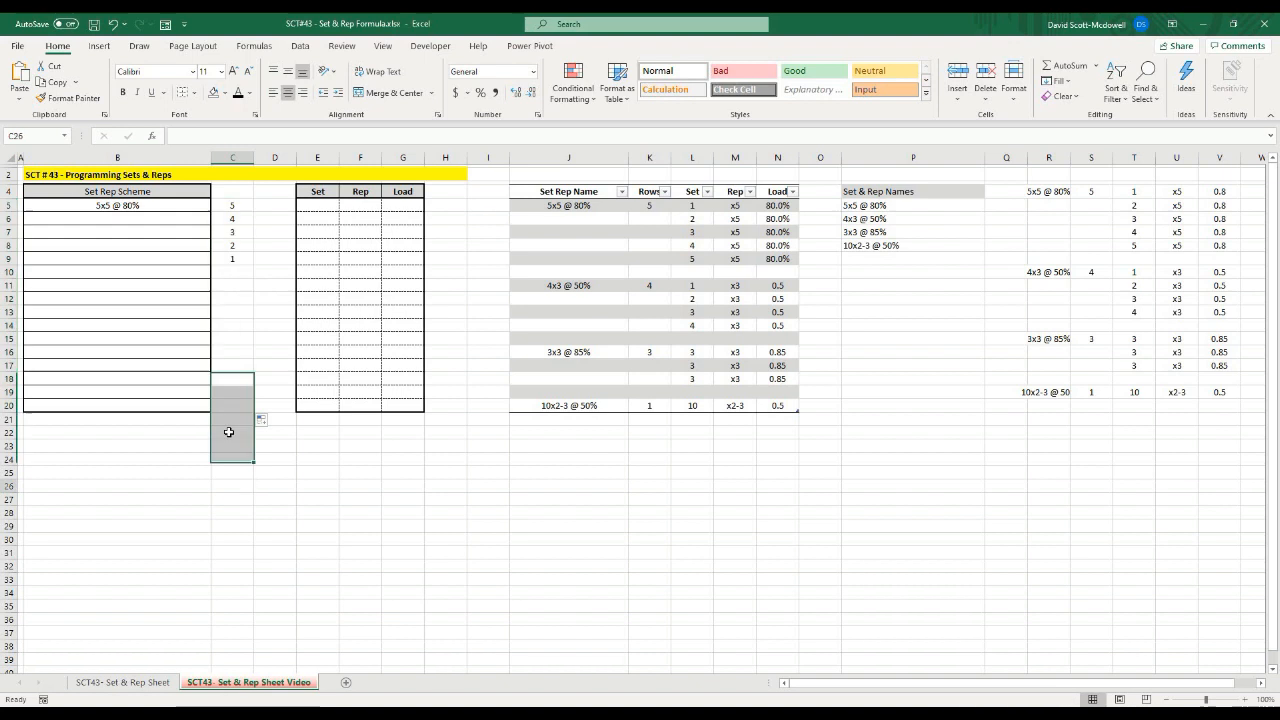
pyautogui.click(118, 286)
pyautogui.click(170, 538)
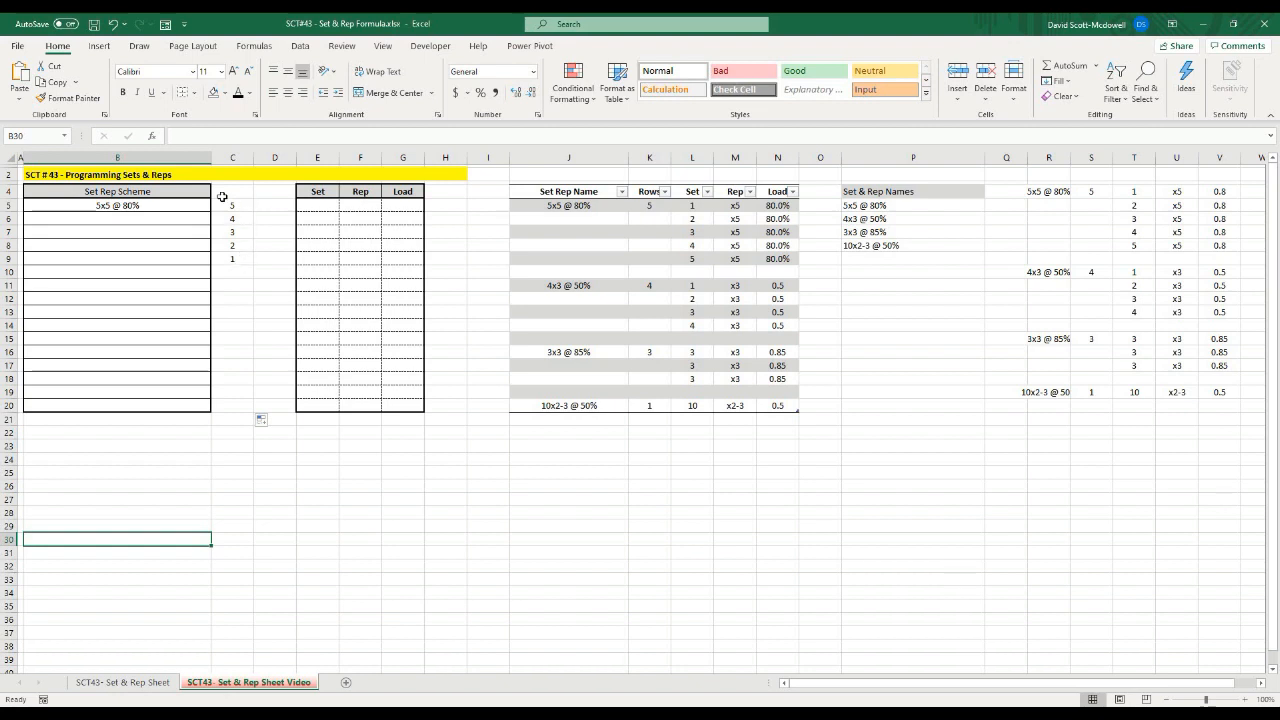
# Test the row countdown by switching B5 through 4x3 @ 50%, 3x3 @ 85% and 10x2-3 @ 50%, and return it to 5x5 @ 80%
pyautogui.click(180, 206)
pyautogui.click(216, 205)
pyautogui.click(173, 222)
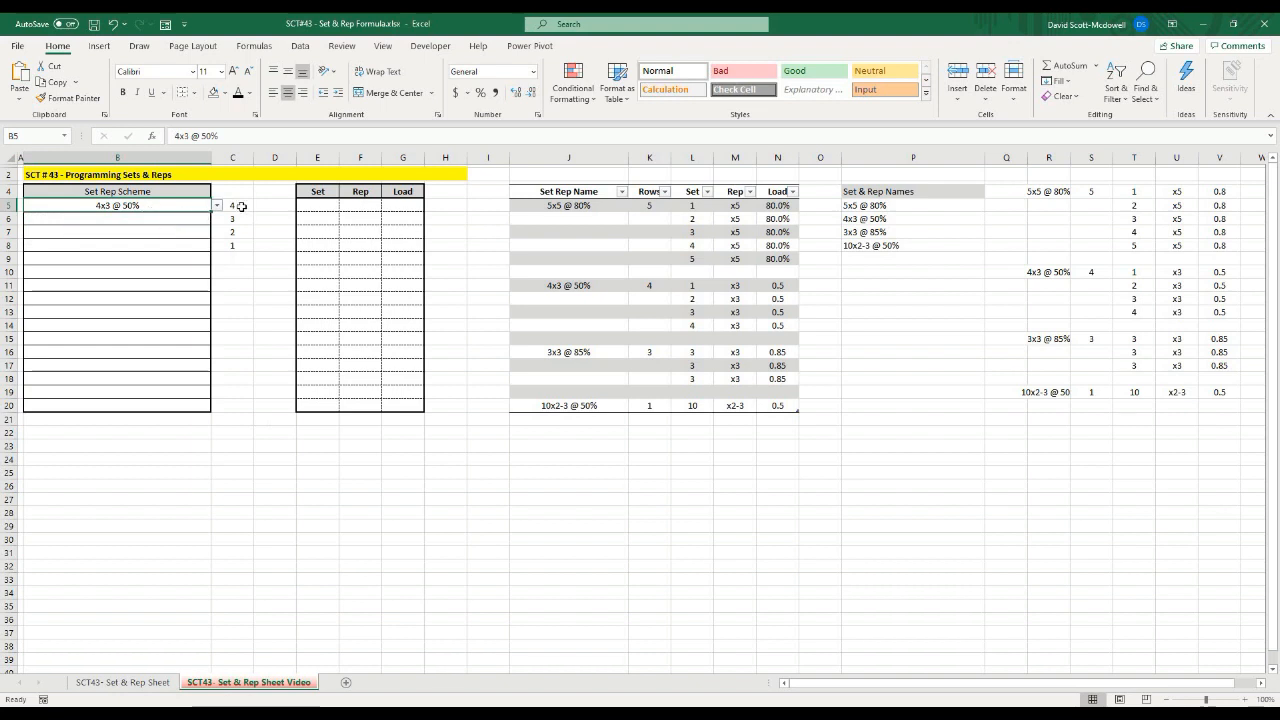
pyautogui.click(217, 205)
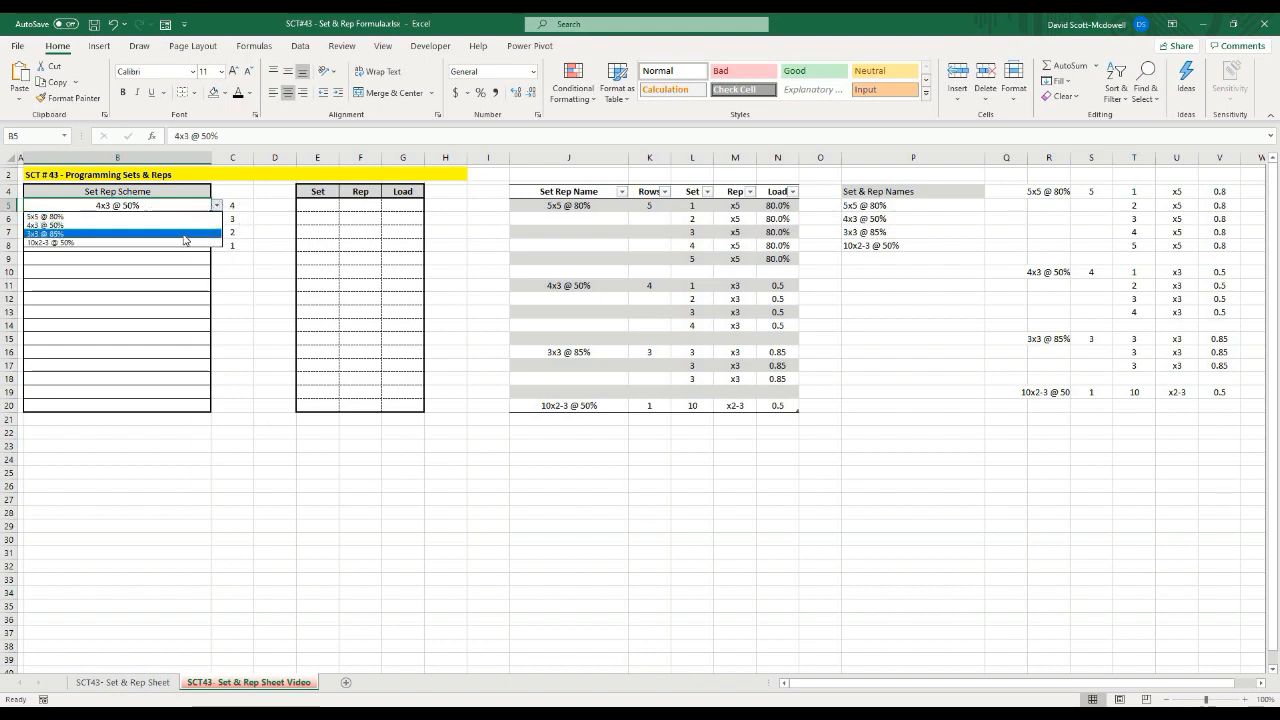
pyautogui.click(185, 235)
pyautogui.click(217, 205)
pyautogui.click(200, 244)
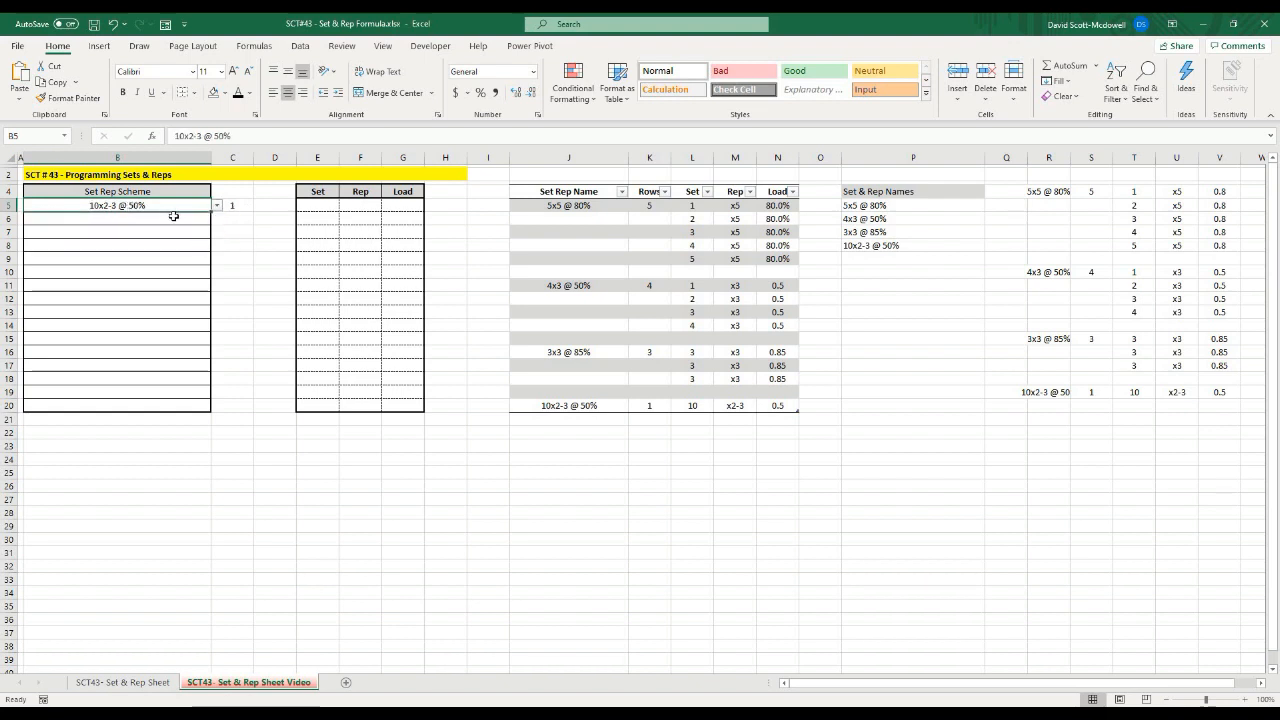
pyautogui.click(242, 207)
pyautogui.click(177, 206)
pyautogui.click(217, 205)
pyautogui.click(190, 217)
# Try the scheme 4x3 @ 50% in B11 and 3x3 @ 85% in B17, and clear both entries
pyautogui.click(194, 286)
pyautogui.click(217, 285)
pyautogui.click(194, 307)
pyautogui.click(180, 365)
pyautogui.click(217, 365)
pyautogui.click(169, 396)
pyautogui.click(200, 444)
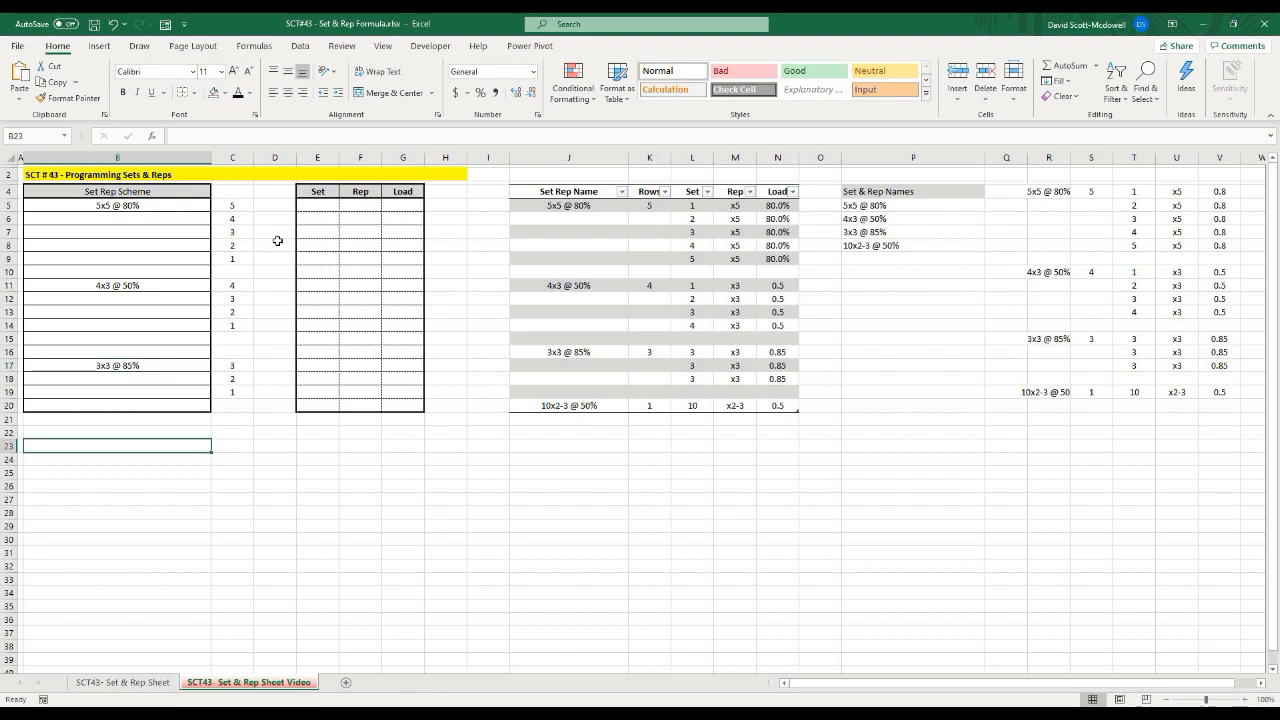
pyautogui.moveTo(148, 285); pyautogui.dragTo(171, 375)
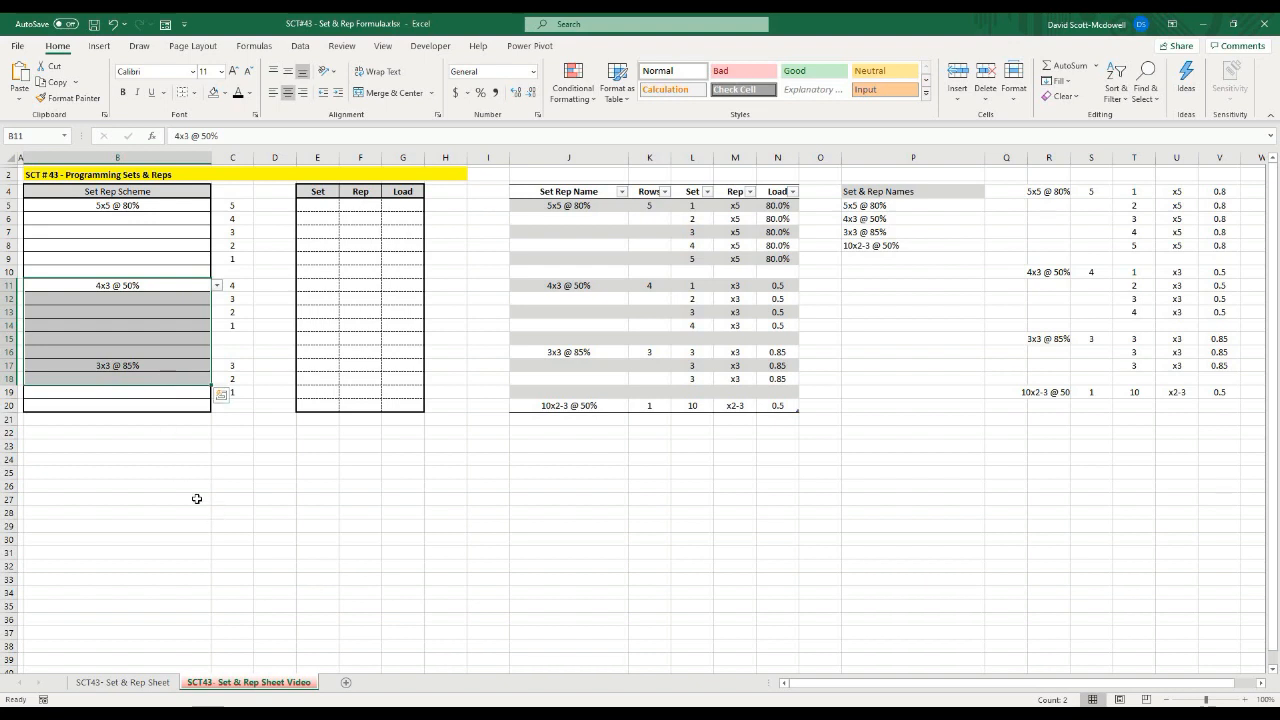
pyautogui.press('Delete')
pyautogui.click(177, 472)
# Try consecutive 5x5 @ 80% schemes in B6 and B7 directly under B5, and clear both cells
pyautogui.click(107, 220)
pyautogui.click(217, 218)
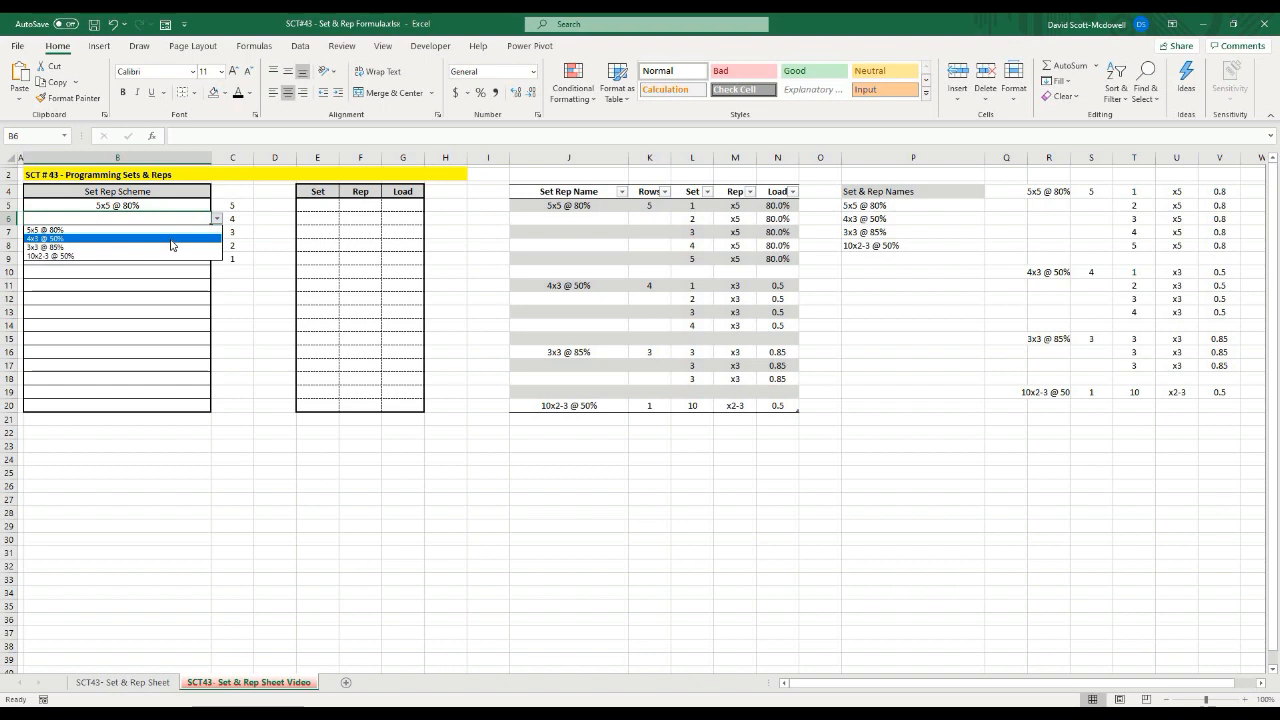
pyautogui.click(329, 548)
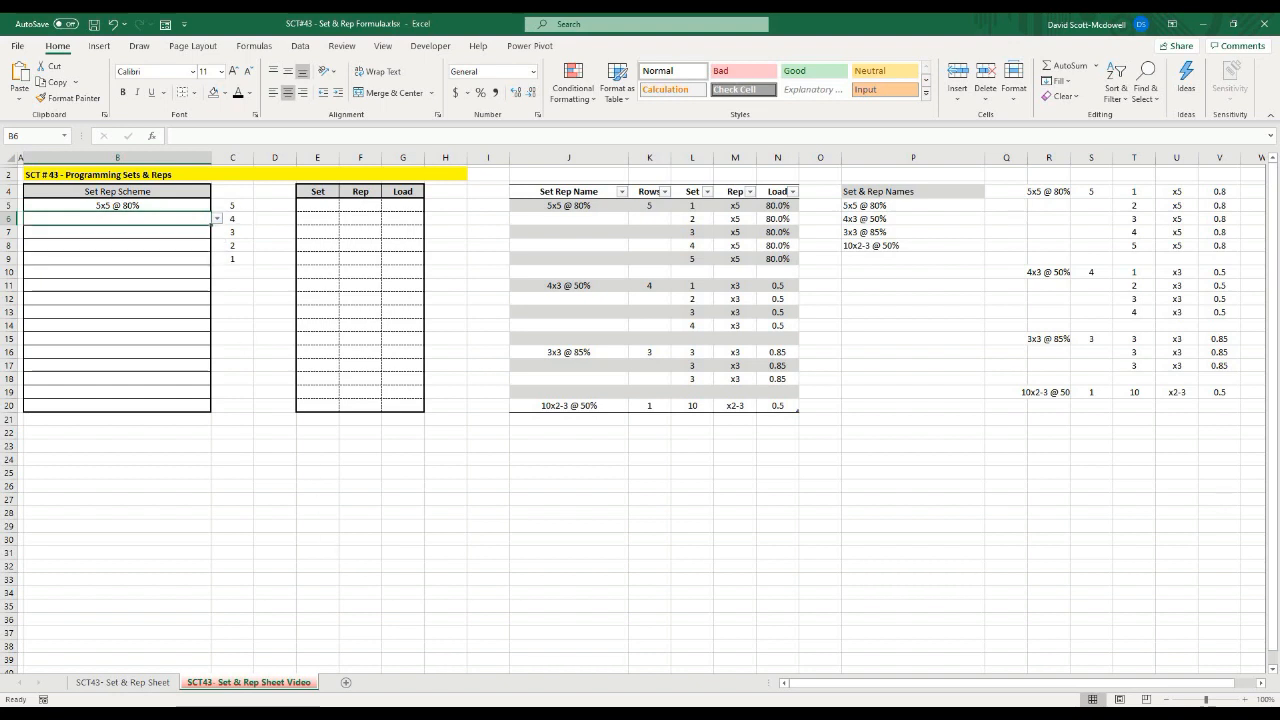
pyautogui.click(216, 218)
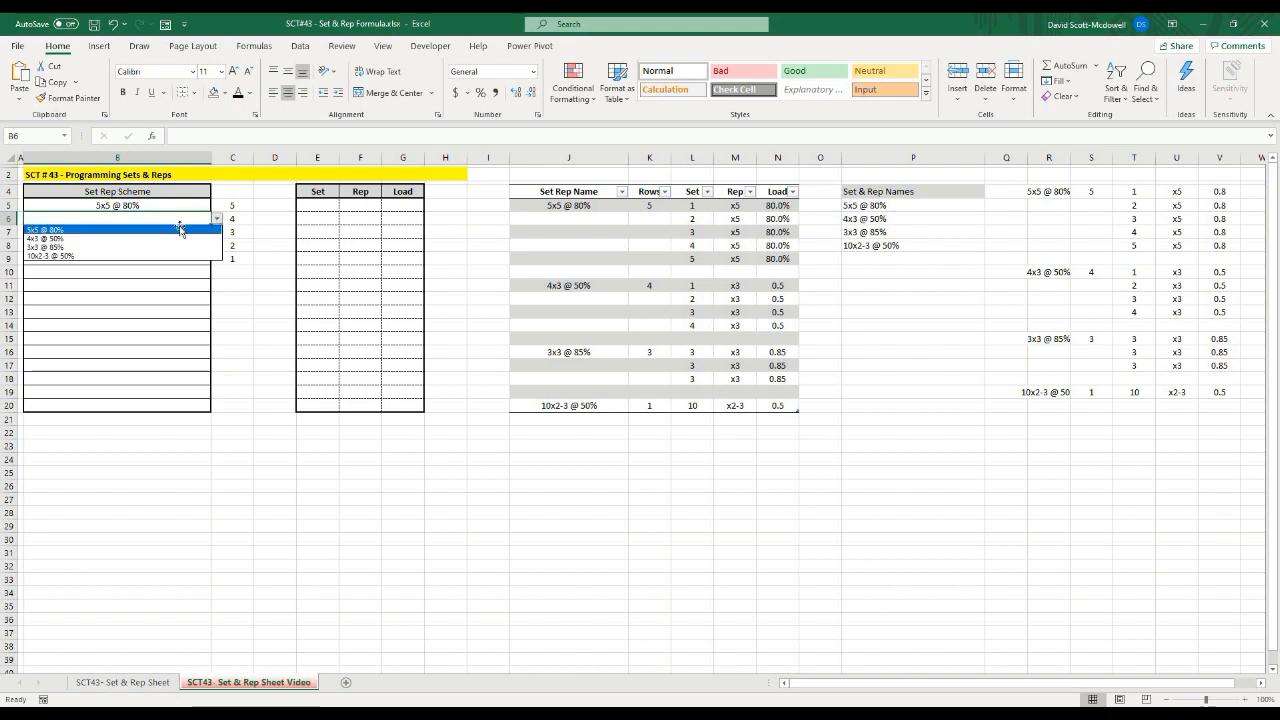
pyautogui.click(180, 229)
pyautogui.click(263, 457)
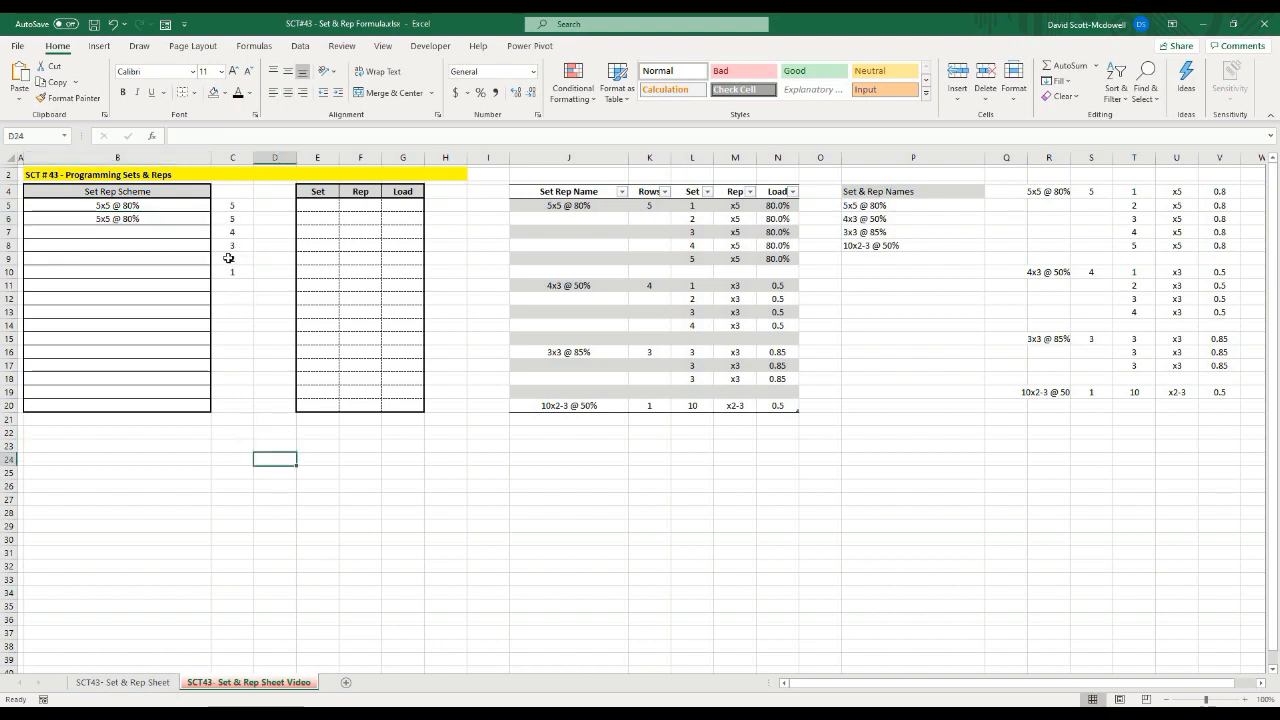
pyautogui.click(204, 233)
pyautogui.click(216, 231)
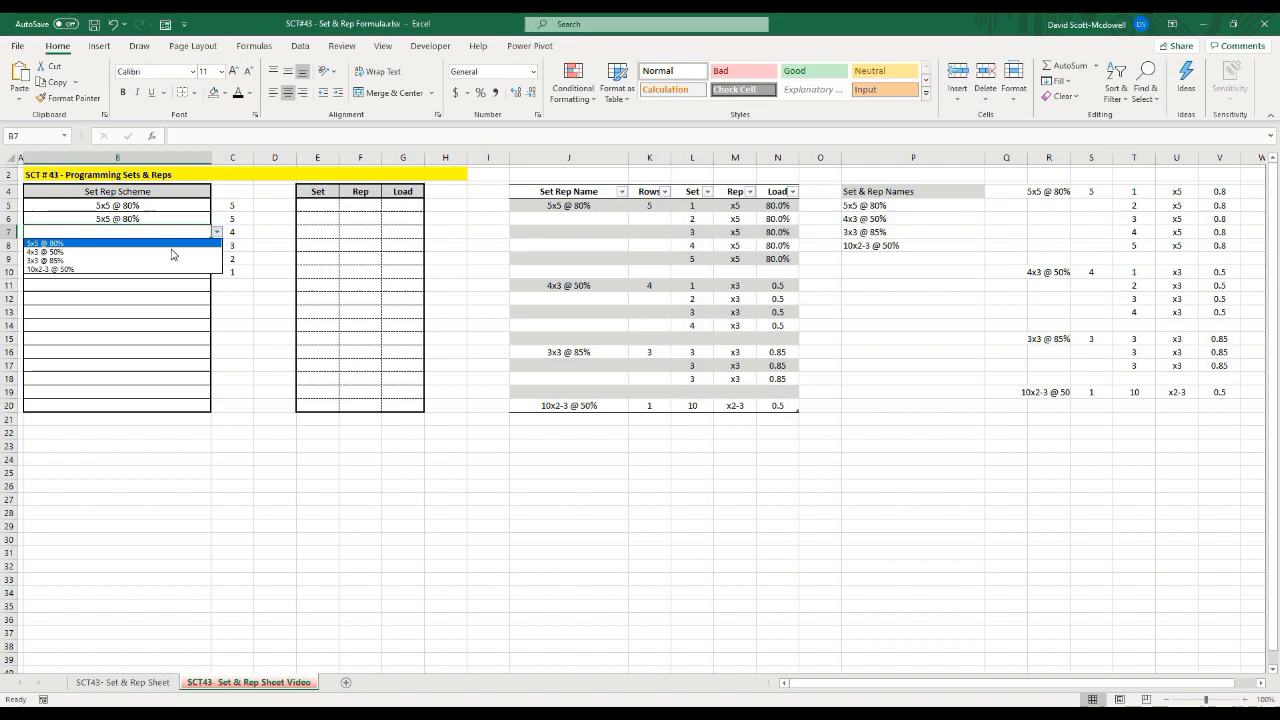
pyautogui.click(172, 243)
pyautogui.moveTo(130, 220); pyautogui.dragTo(136, 230)
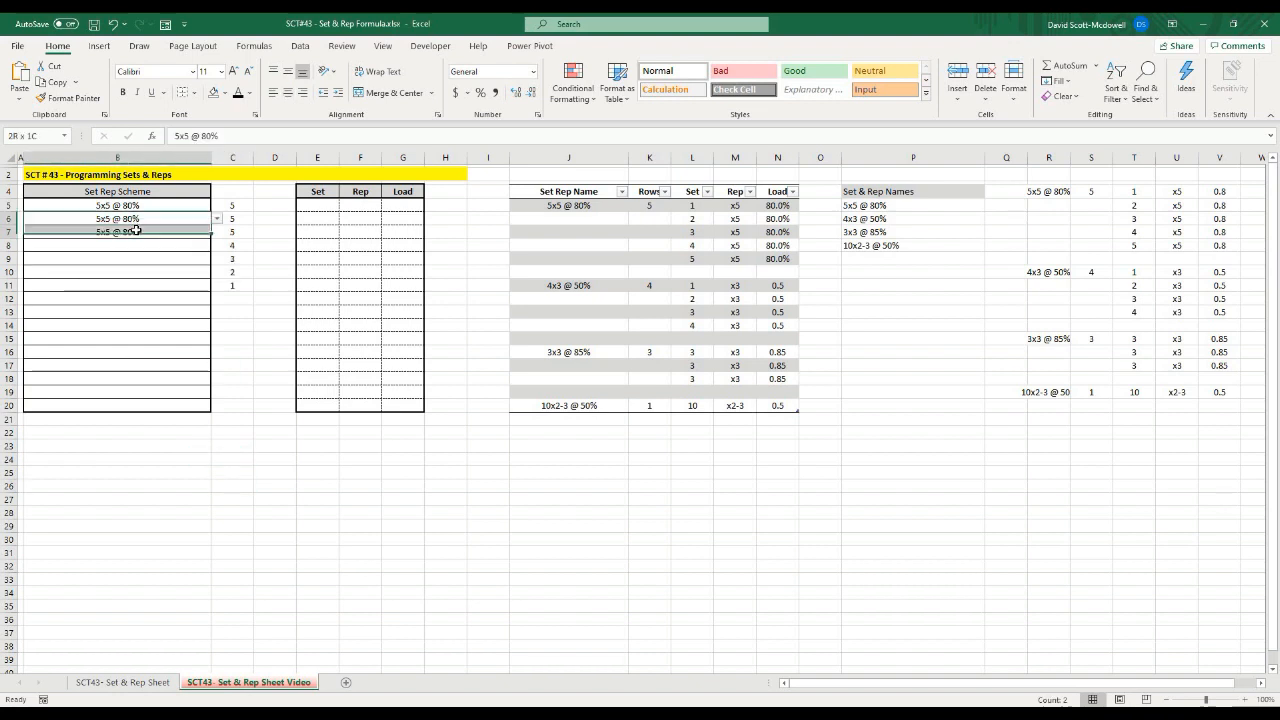
pyautogui.press('Delete')
pyautogui.click(249, 522)
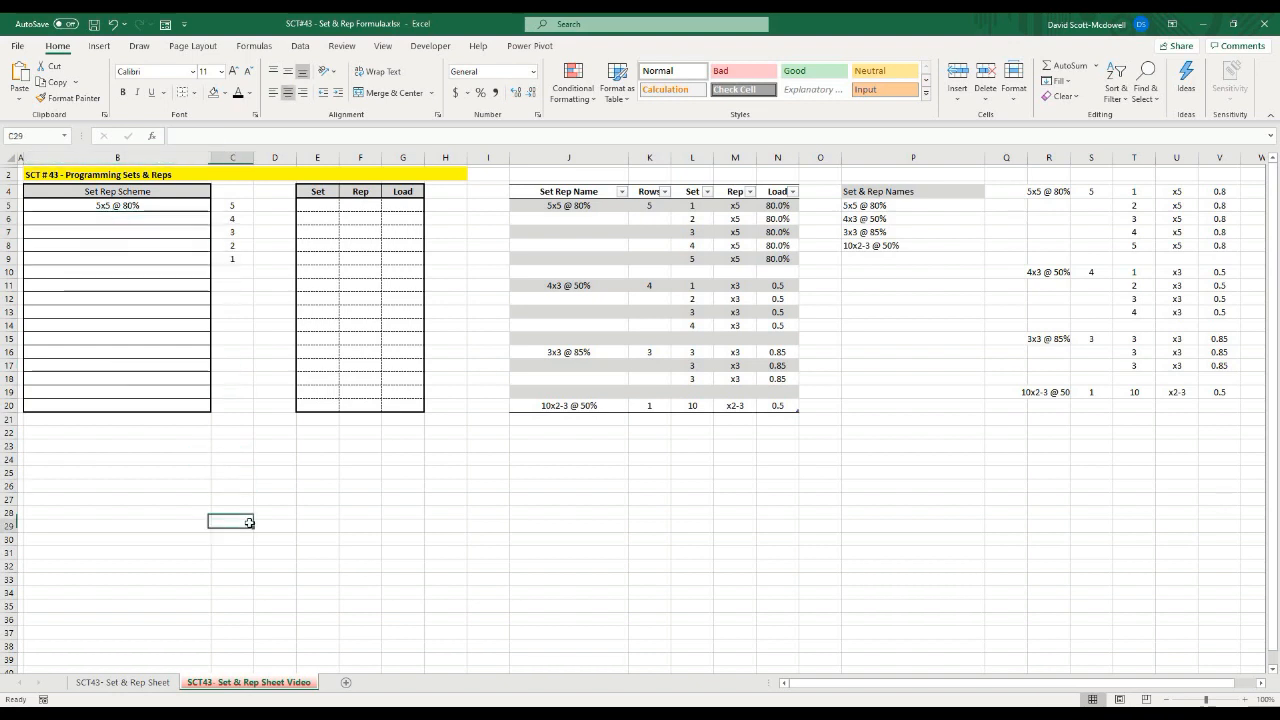
pyautogui.click(341, 510)
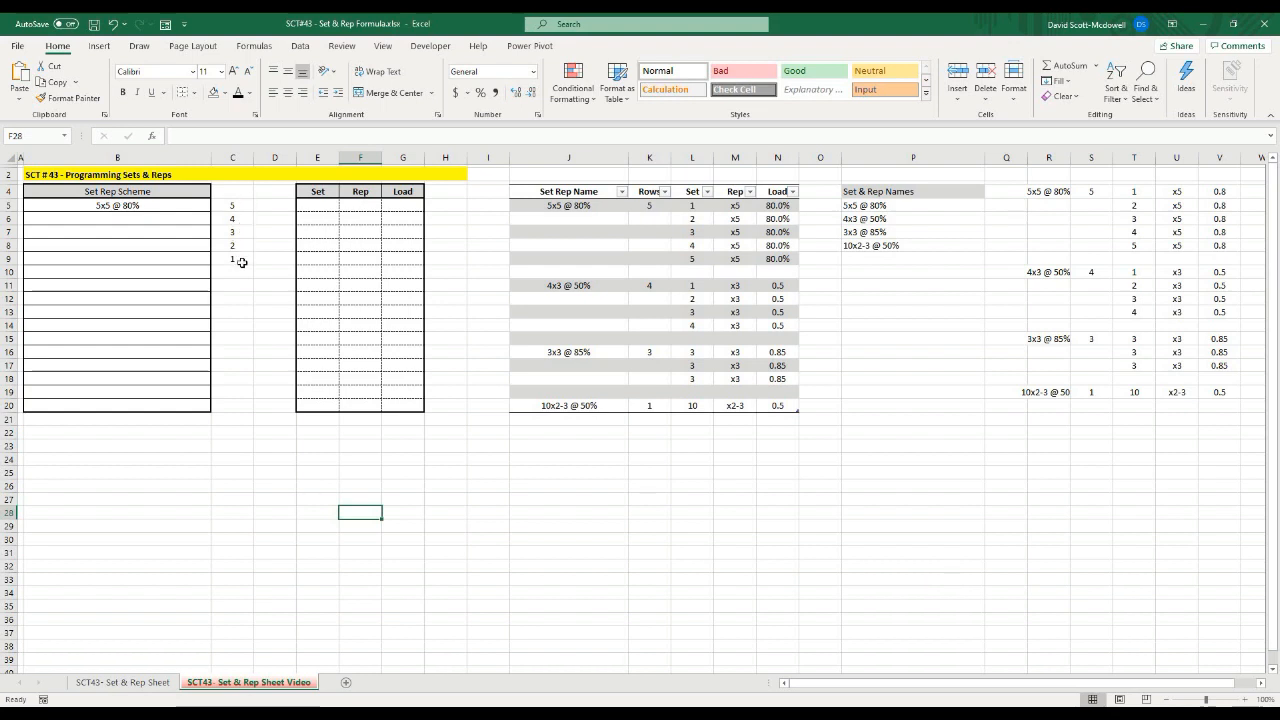
pyautogui.click(275, 524)
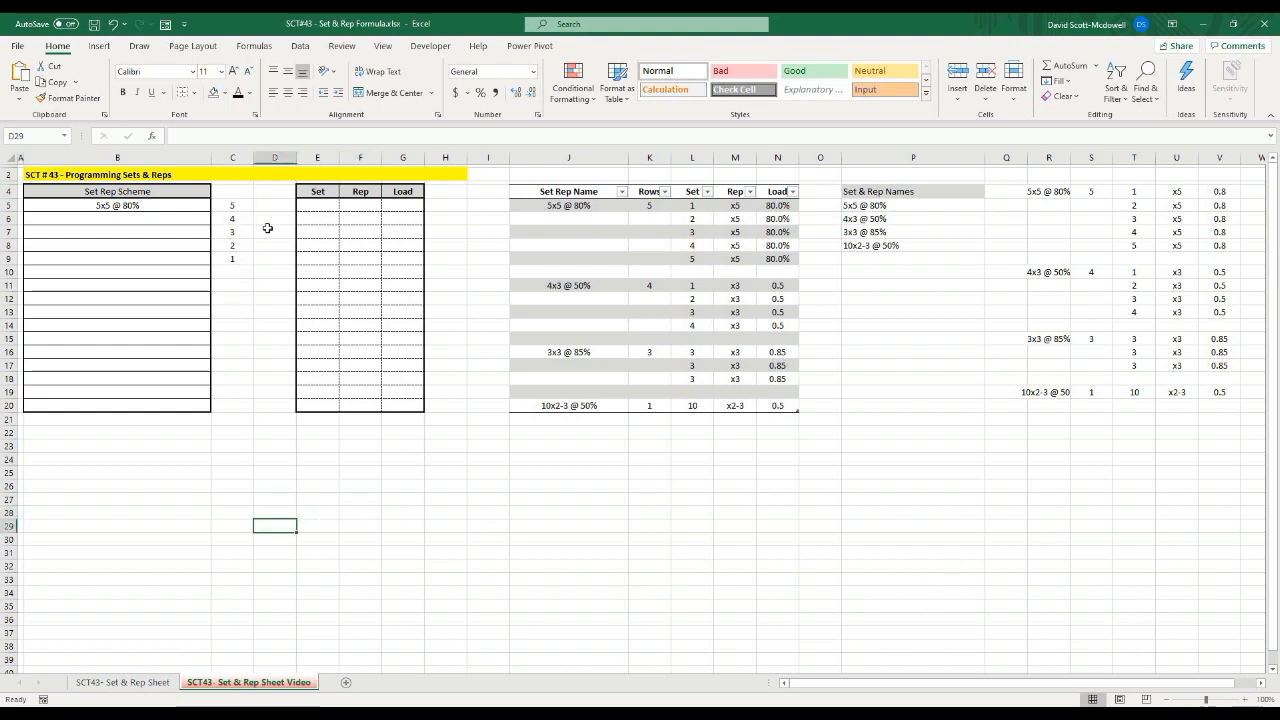
pyautogui.click(286, 468)
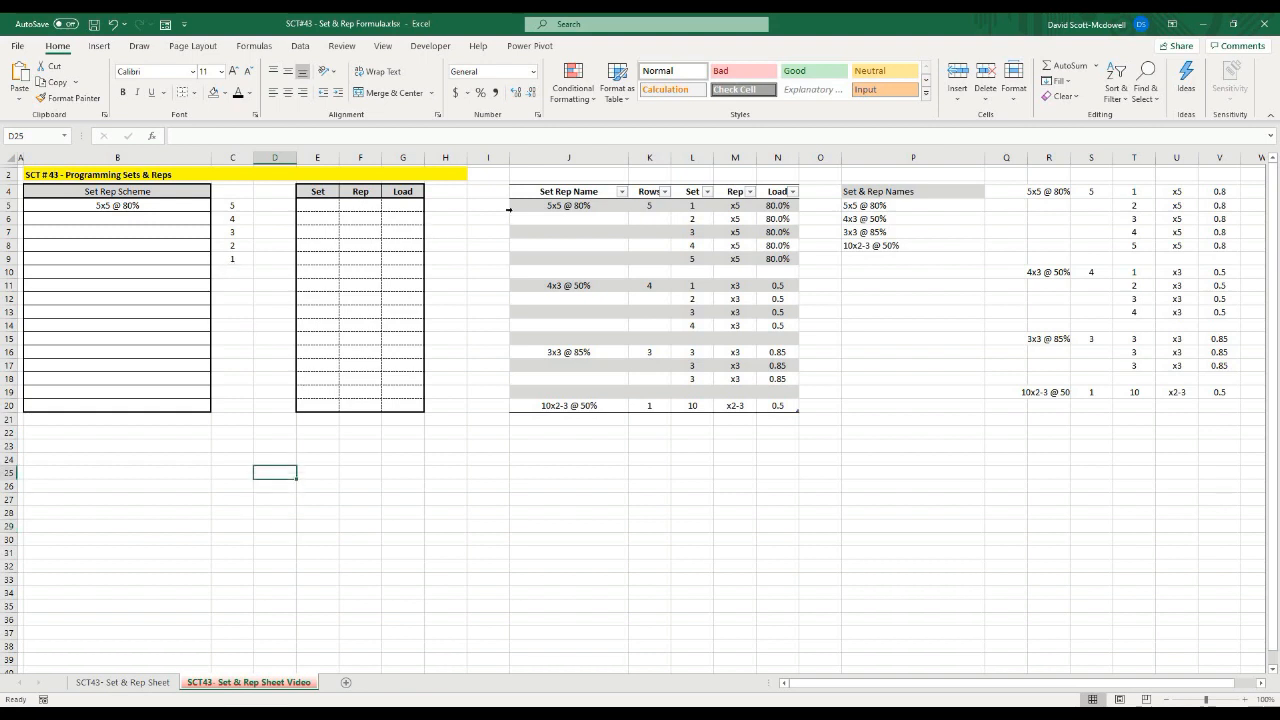
# Examine the Rows column of TBLSetRep, comparing the count in K5 with the cells beneath it
pyautogui.click(638, 205)
pyautogui.click(641, 218)
pyautogui.click(646, 232)
pyautogui.click(648, 248)
pyautogui.click(649, 259)
pyautogui.click(640, 338)
pyautogui.click(652, 206)
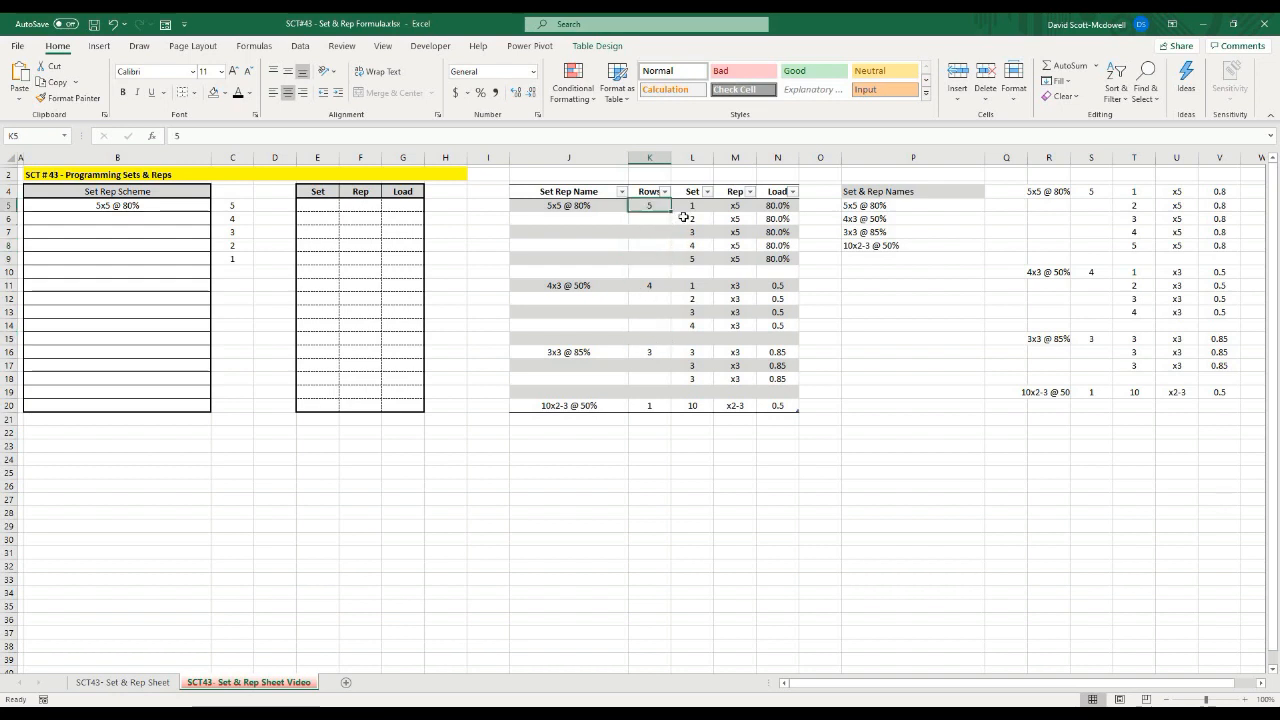
pyautogui.press('Down')
pyautogui.press('Down')
pyautogui.press('Down')
pyautogui.press('Down')
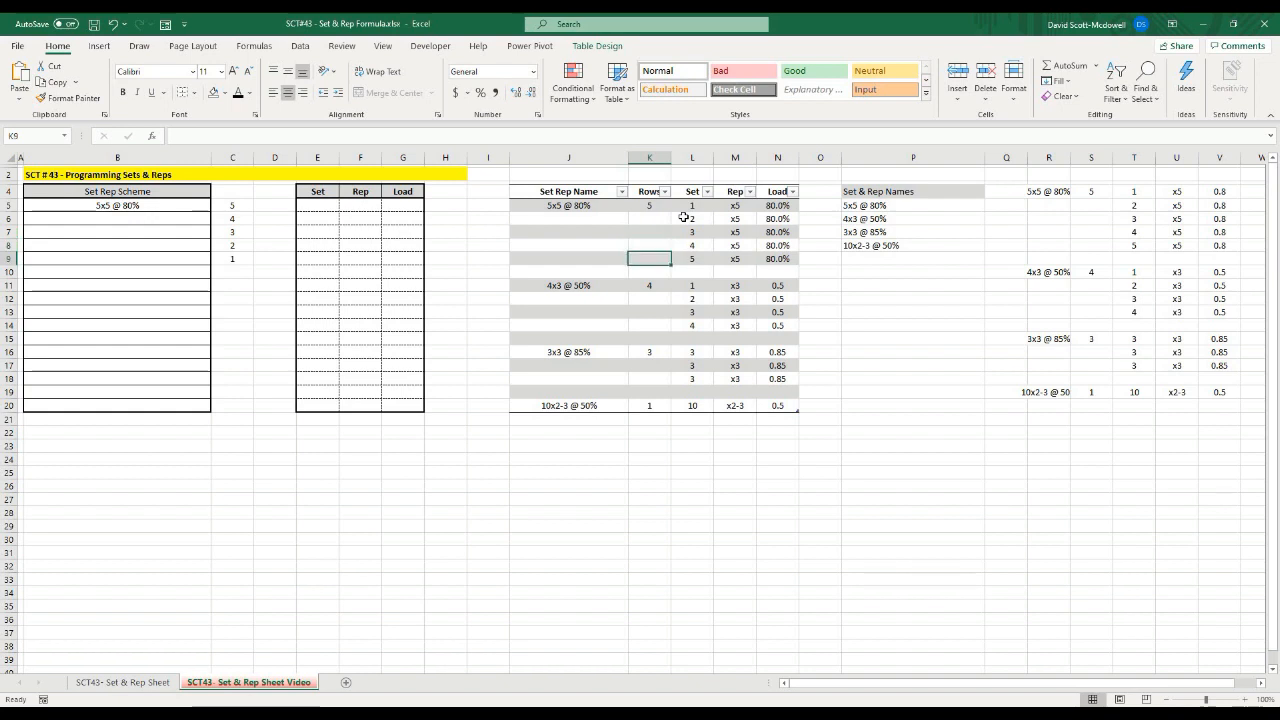
pyautogui.click(638, 380)
pyautogui.click(729, 502)
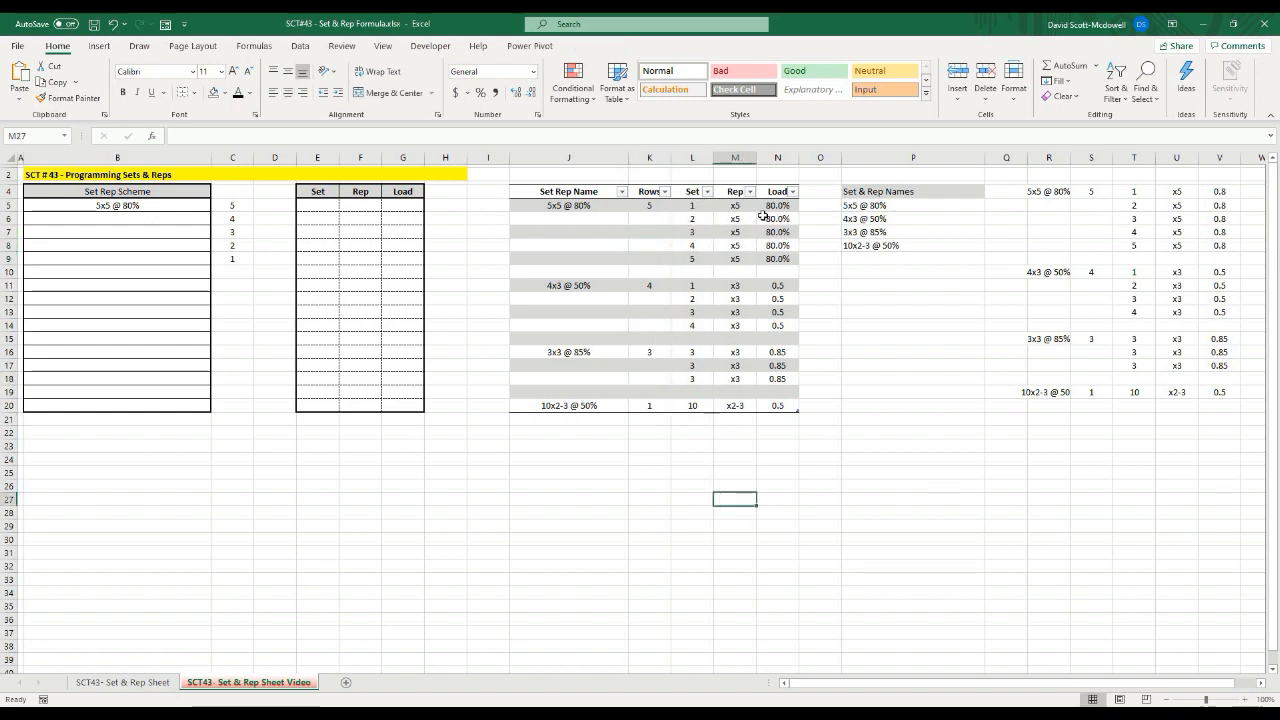
pyautogui.click(398, 552)
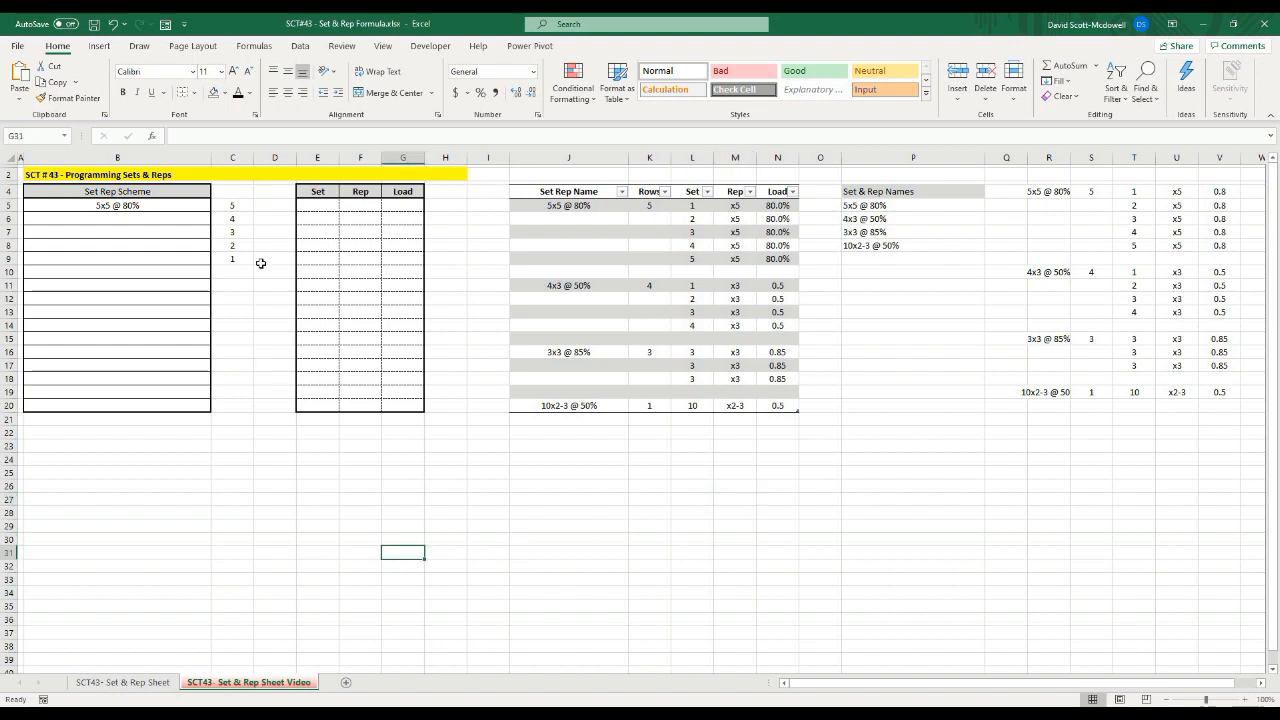
# Begin an IFS formula in D5 whose first logical test is B5<>""
pyautogui.click(272, 205)
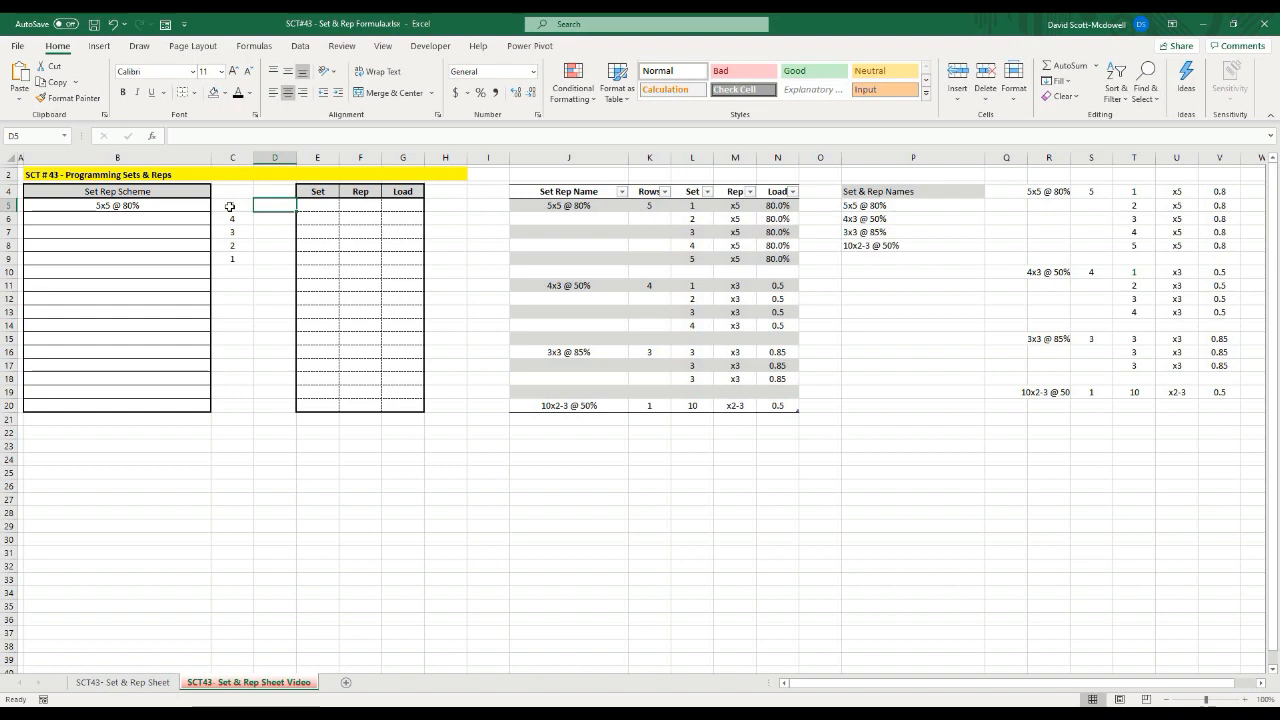
pyautogui.click(277, 258)
pyautogui.click(273, 205)
pyautogui.write('=')
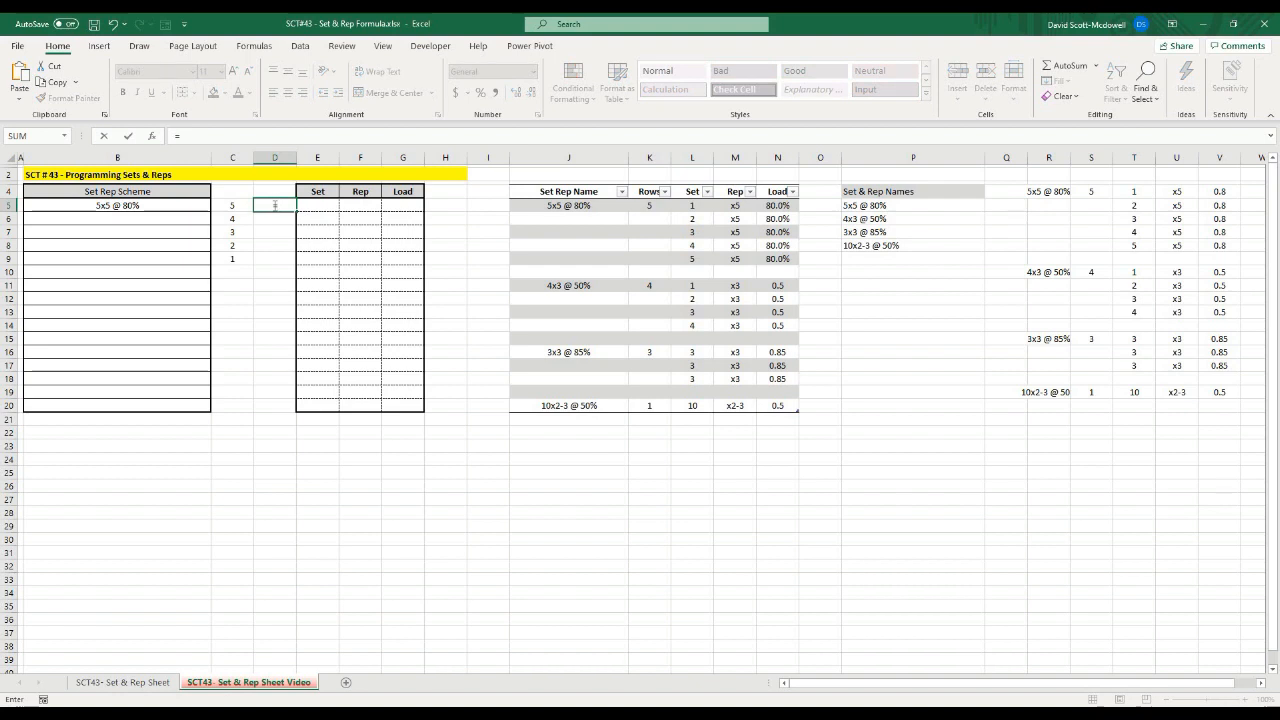
pyautogui.write('ifs(')
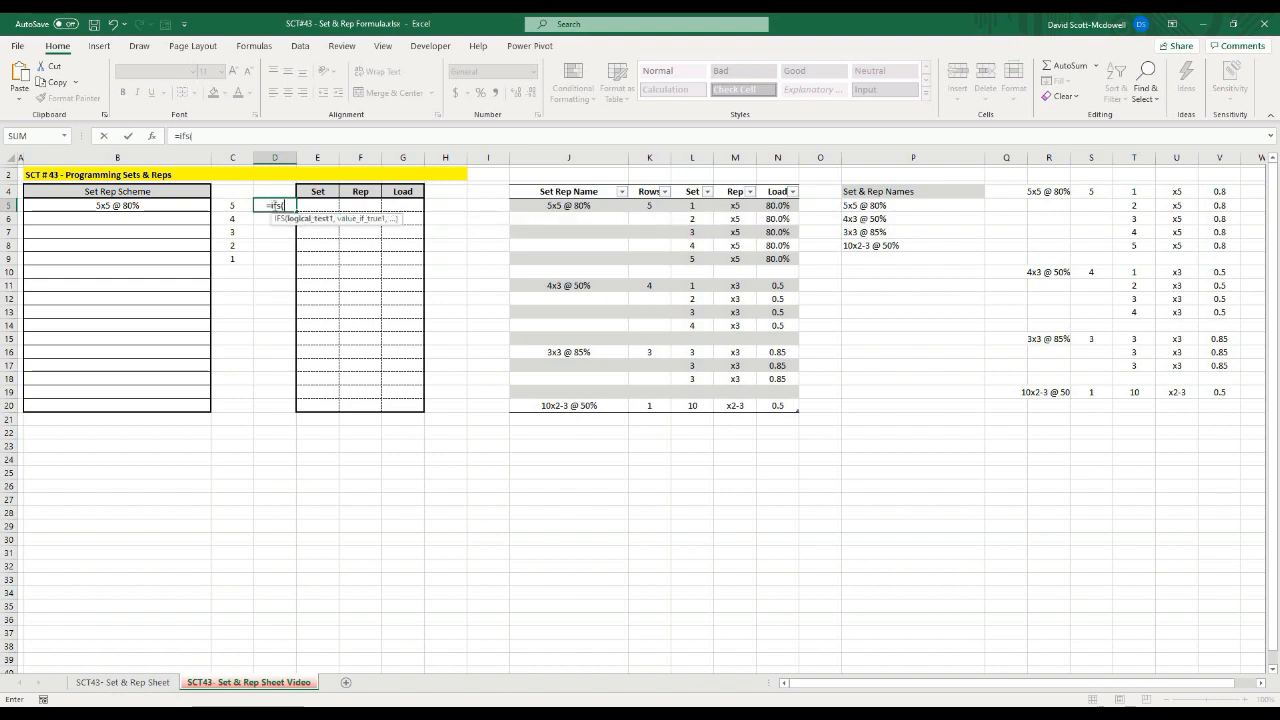
pyautogui.click(120, 205)
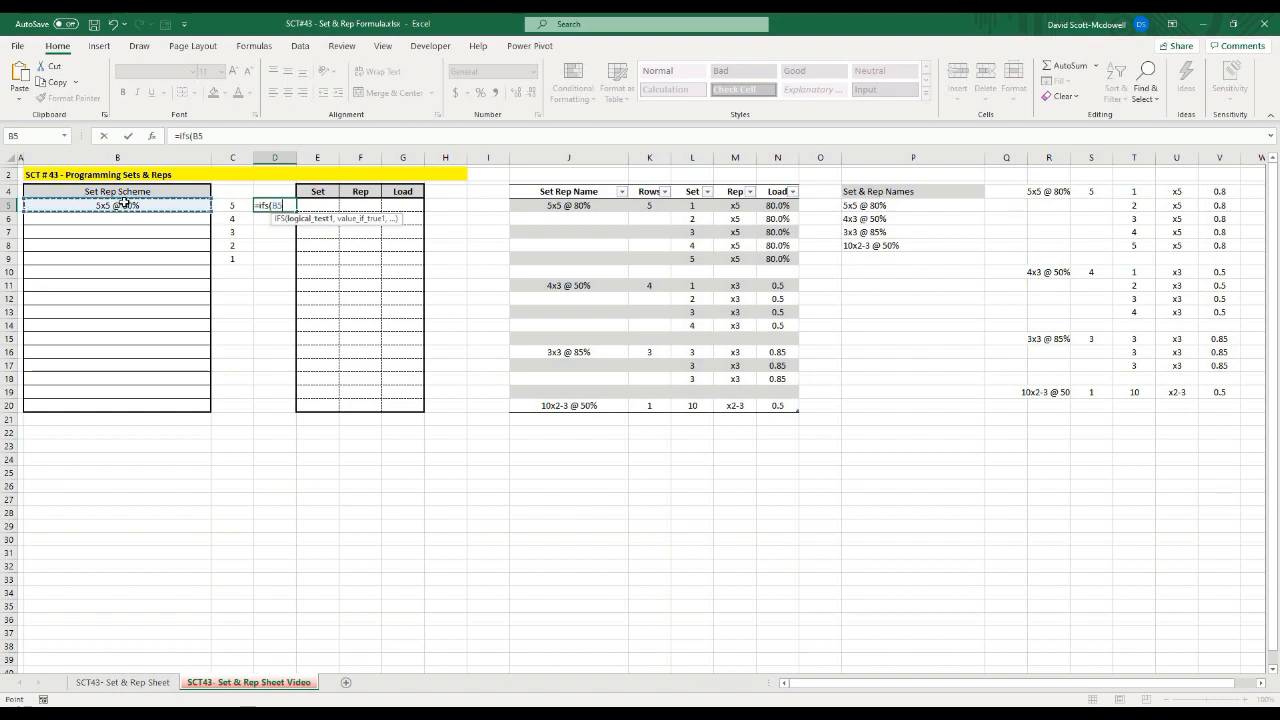
pyautogui.write('<>""')
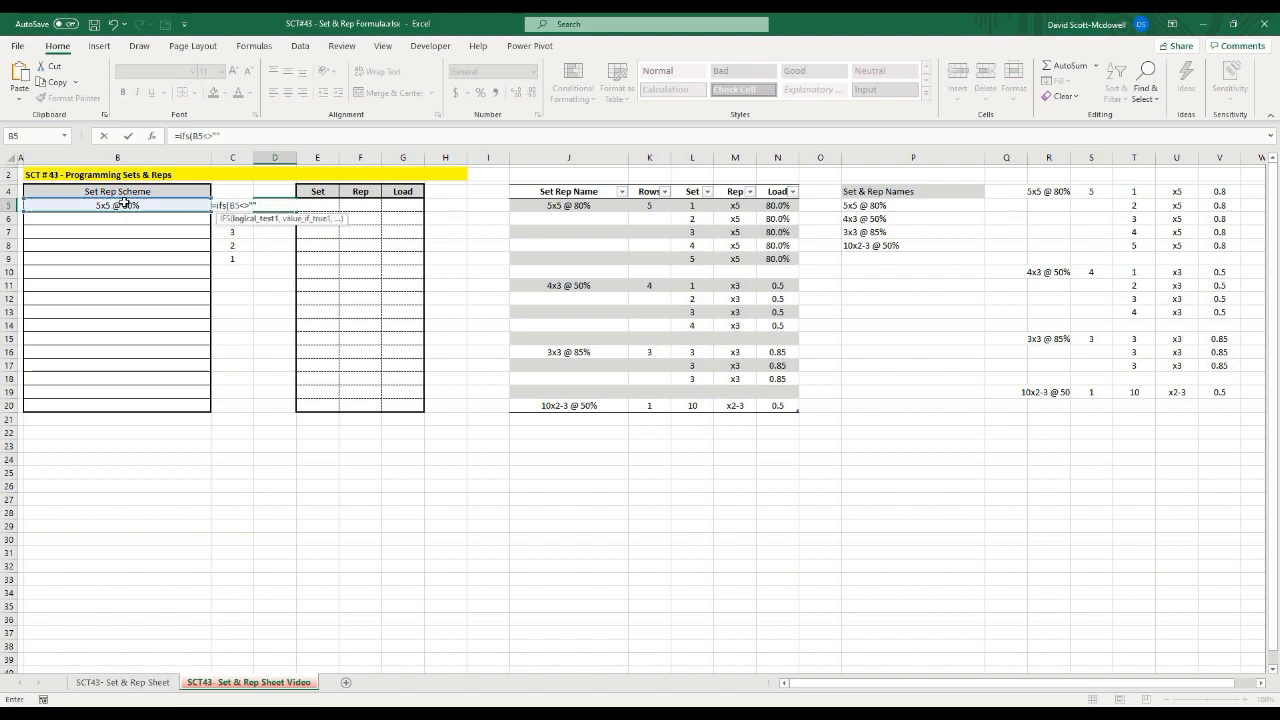
pyautogui.write(',')
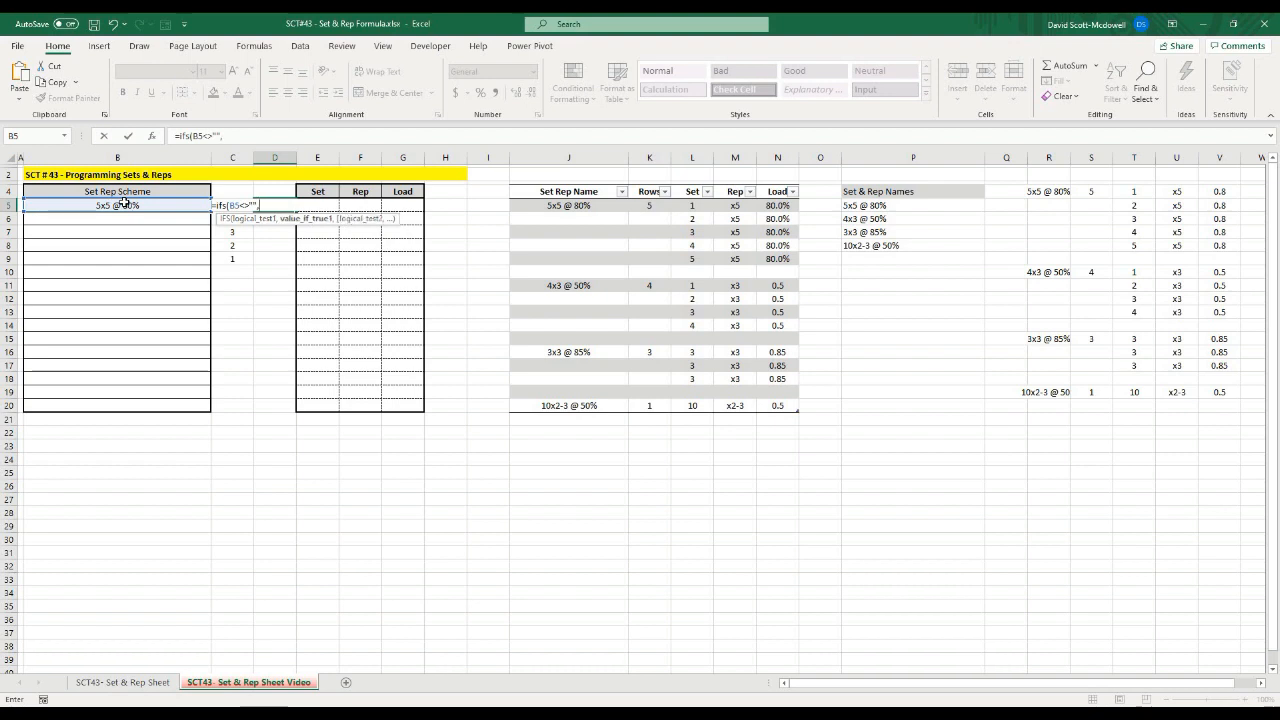
# Add an XMATCH as the IFS true value, looking up B5 in the data column TBLSetRep[Set Rep Name] without its header
pyautogui.write(' xma')
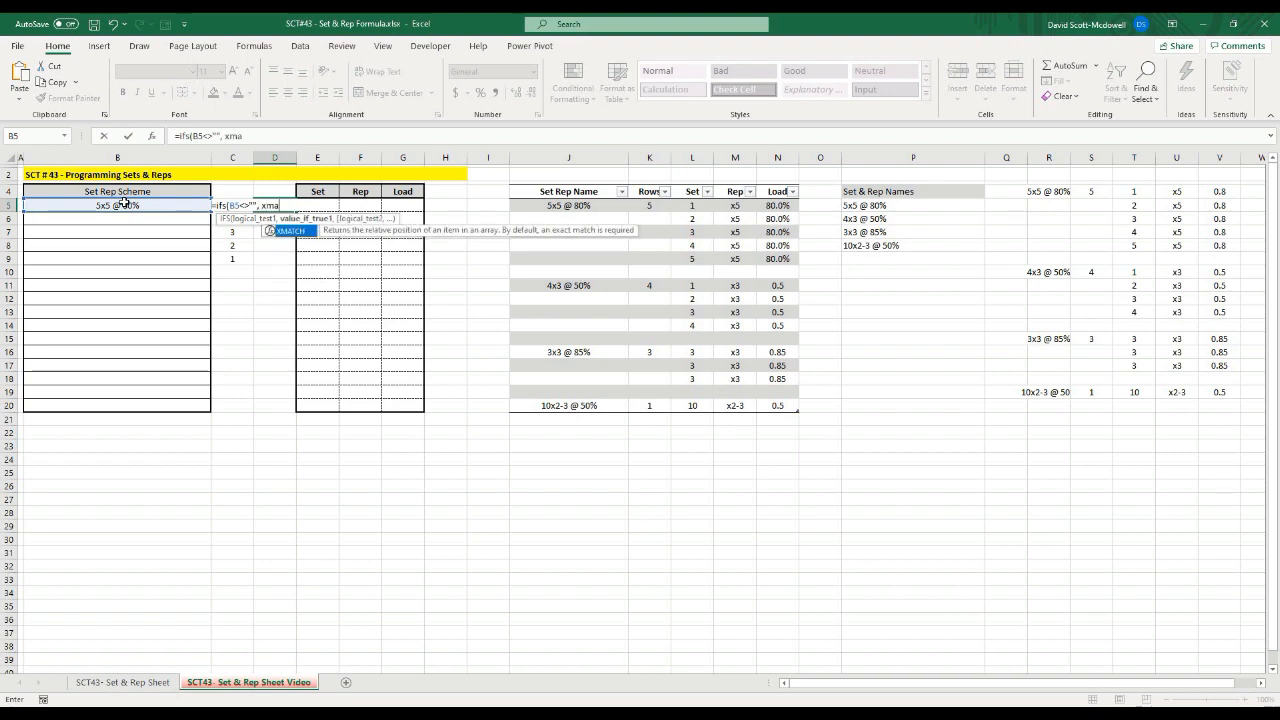
pyautogui.write('tch(')
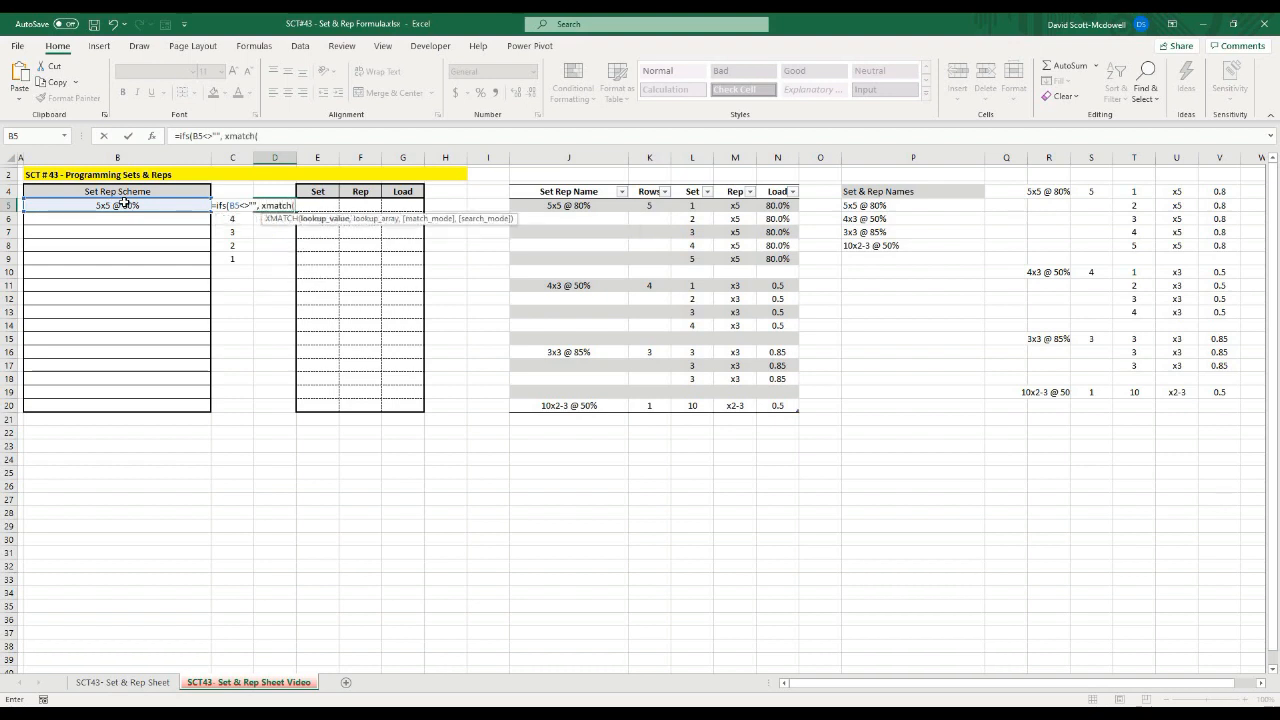
pyautogui.click(124, 203)
pyautogui.write(',')
pyautogui.click(549, 188)
pyautogui.press('BackSpace')
pyautogui.press('BackSpace')
pyautogui.press('BackSpace')
pyautogui.press('BackSpace')
pyautogui.press('BackSpace')
pyautogui.press('BackSpace')
pyautogui.press('BackSpace')
pyautogui.press('BackSpace')
pyautogui.press('BackSpace')
pyautogui.press('BackSpace')
pyautogui.press('BackSpace')
pyautogui.press('BackSpace')
pyautogui.press('BackSpace')
pyautogui.press('BackSpace')
pyautogui.press('BackSpace')
pyautogui.press('BackSpace')
pyautogui.press('BackSpace')
pyautogui.press('BackSpace')
pyautogui.press('BackSpace')
pyautogui.press('BackSpace')
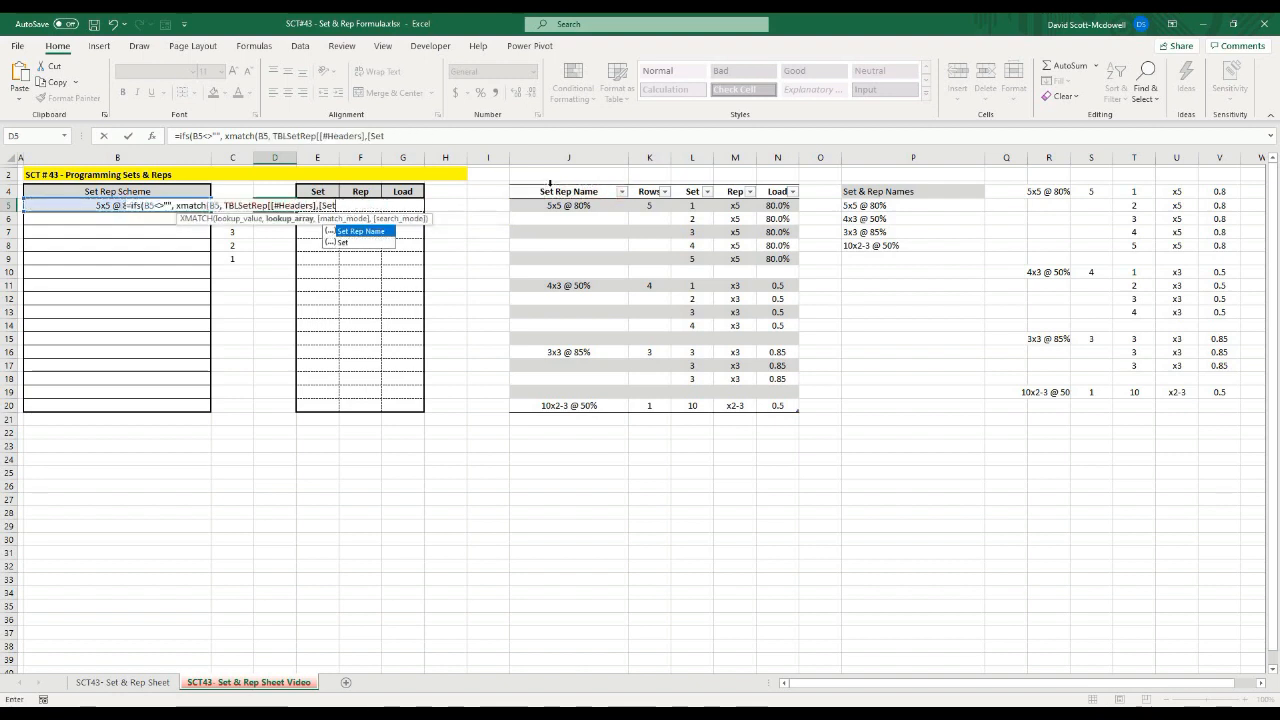
pyautogui.click(549, 184)
pyautogui.write(',')
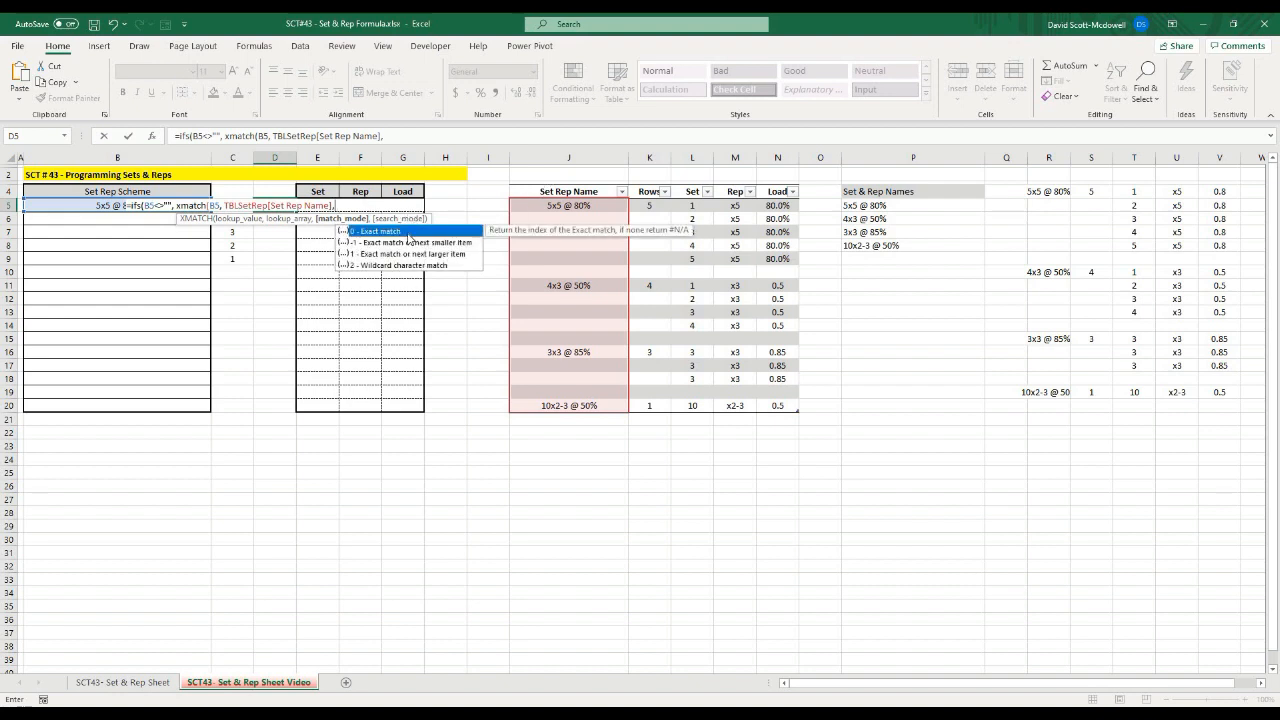
# Set the XMATCH to exact match (0), leave its search mode blank, and complete the D5 formula
pyautogui.doubleClick(408, 230)
pyautogui.write(',')
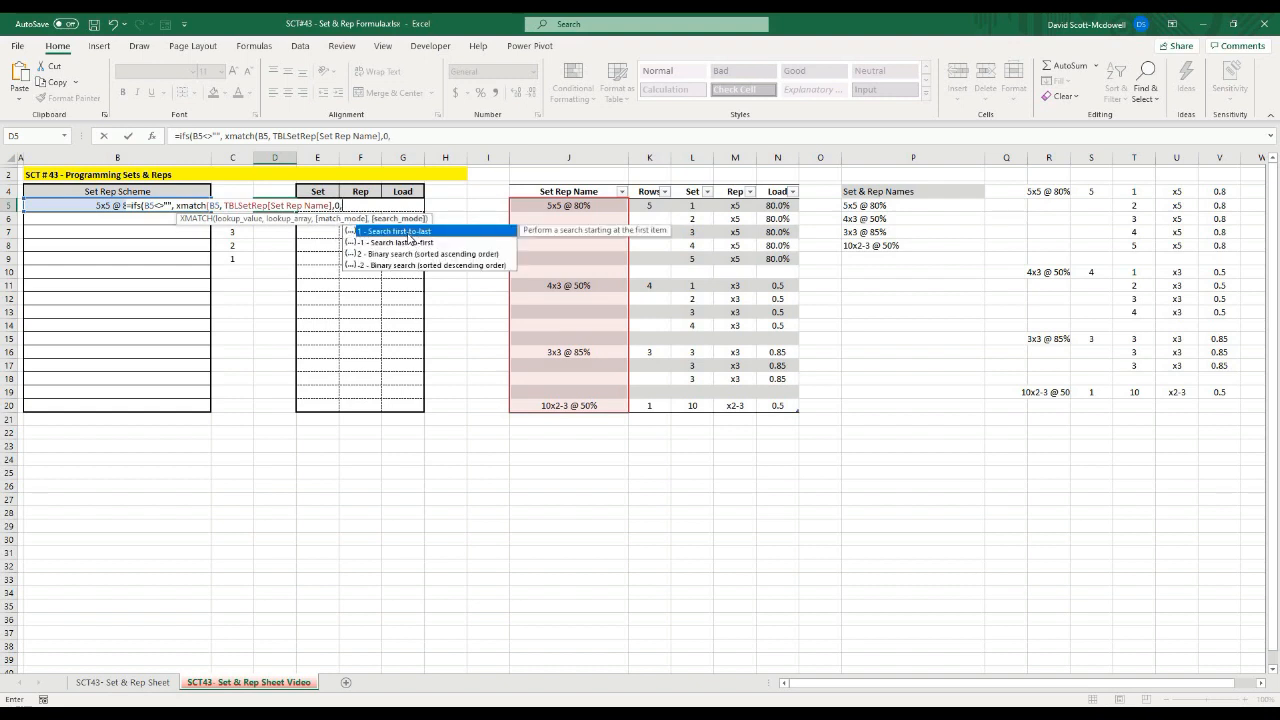
pyautogui.write(',')
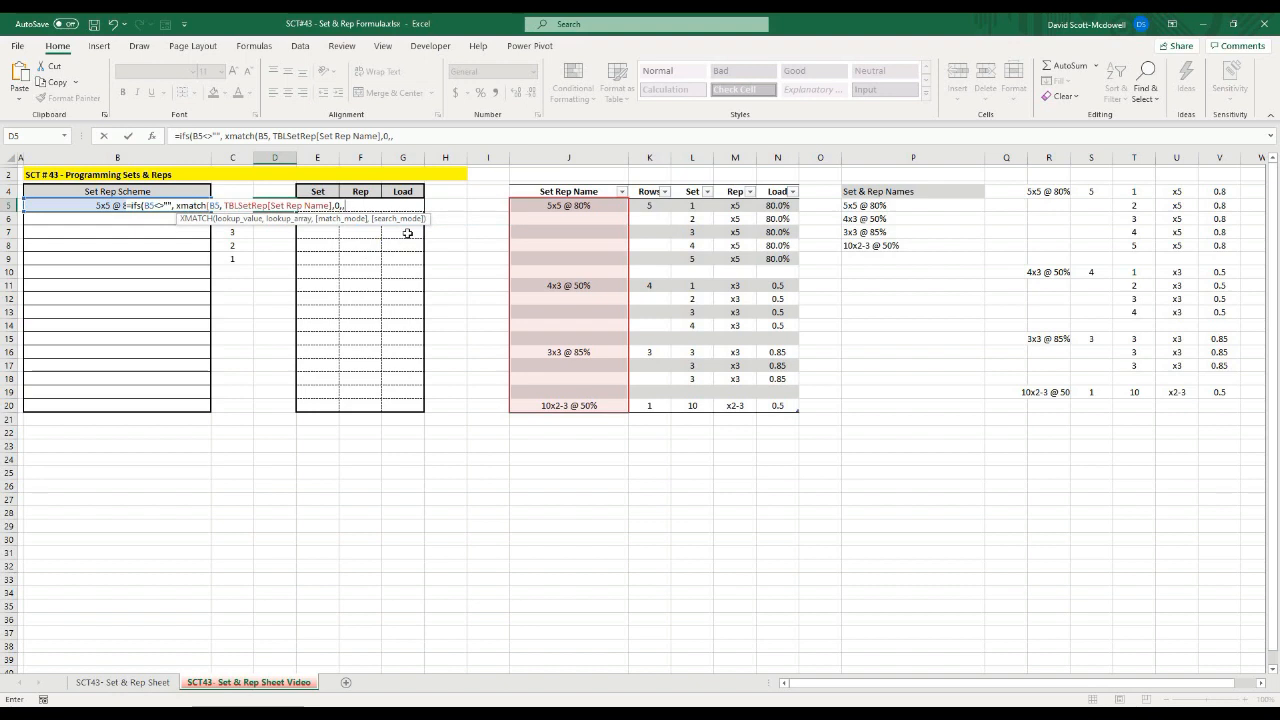
pyautogui.write(')')
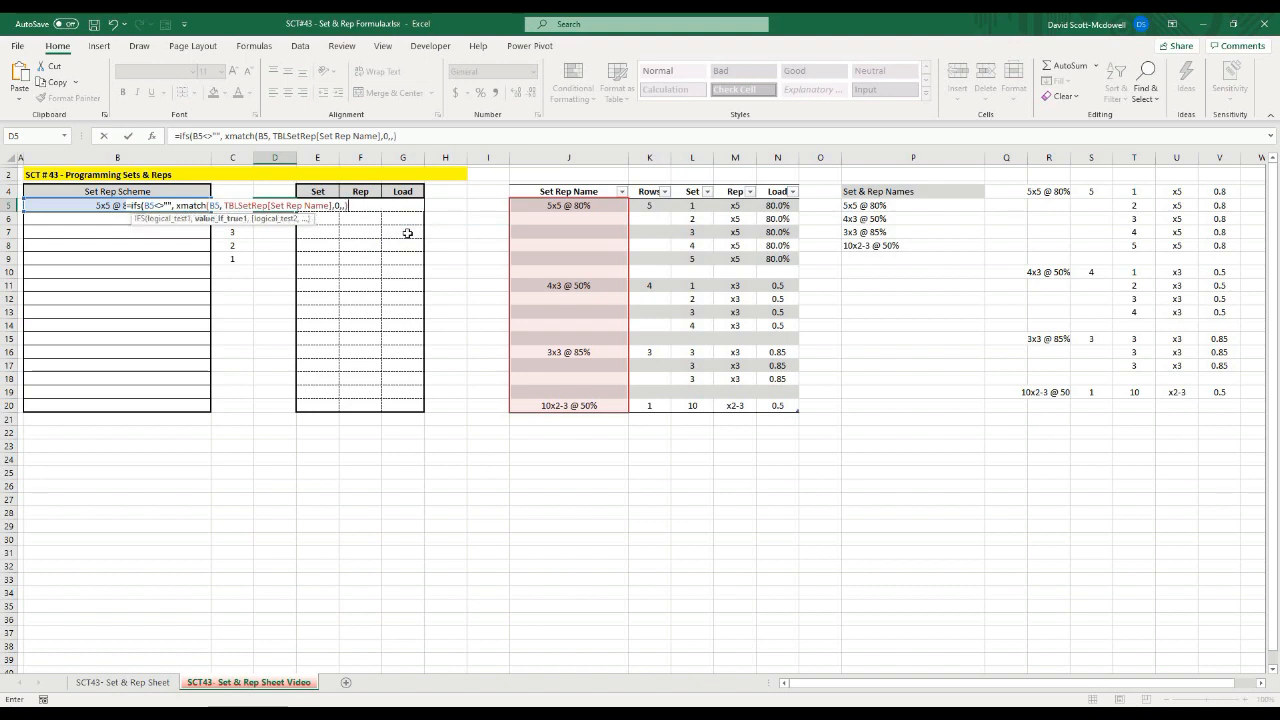
pyautogui.write(')')
pyautogui.press('Return')
# Review the XMATCH arguments in the D5 formula and compare the cell with C5
pyautogui.click(286, 207)
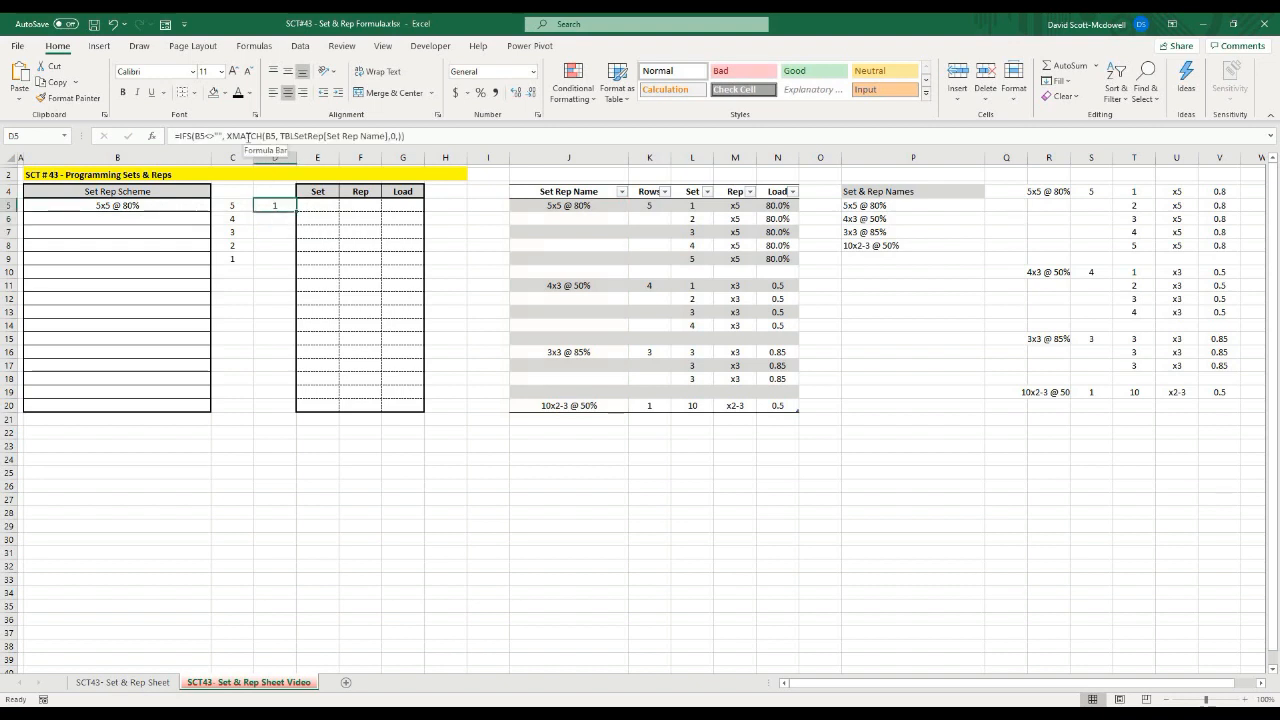
pyautogui.click(296, 136)
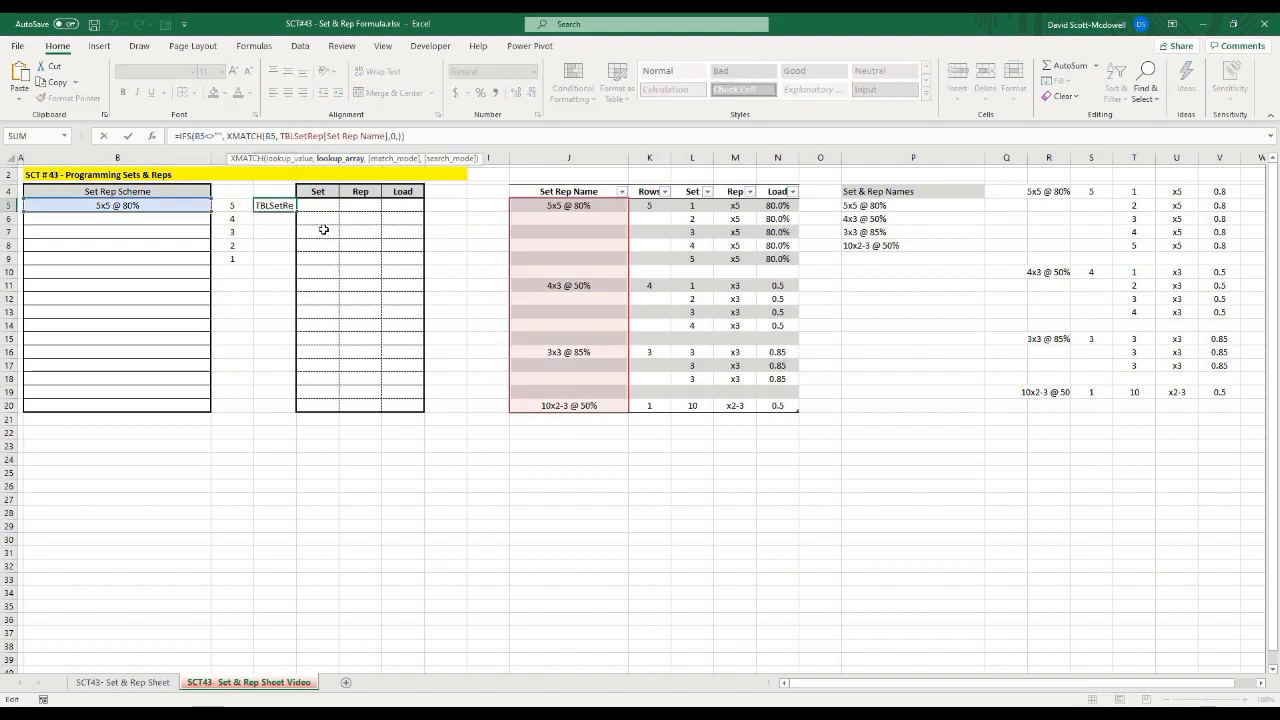
pyautogui.press('Return')
pyautogui.click(243, 204)
pyautogui.click(268, 297)
pyautogui.click(243, 205)
pyautogui.click(273, 204)
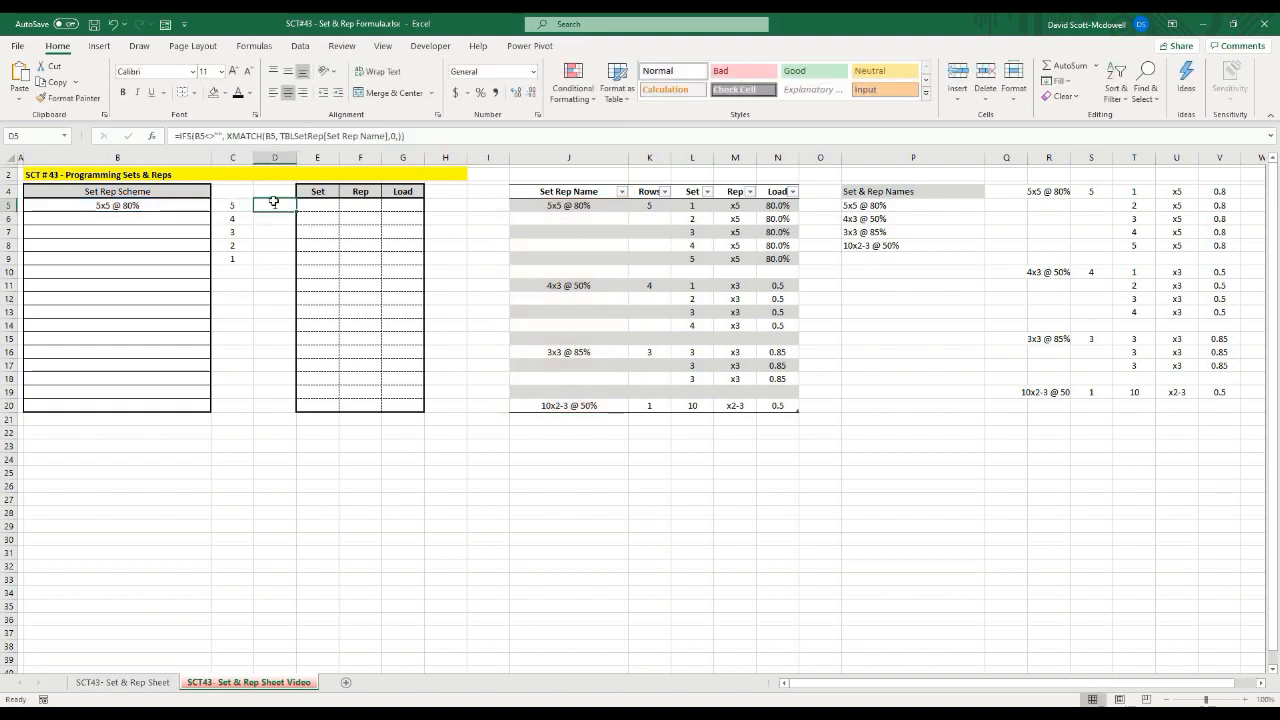
# Check which table column the XMATCH in the D5 formula searches for the B5 scheme
pyautogui.click(245, 135)
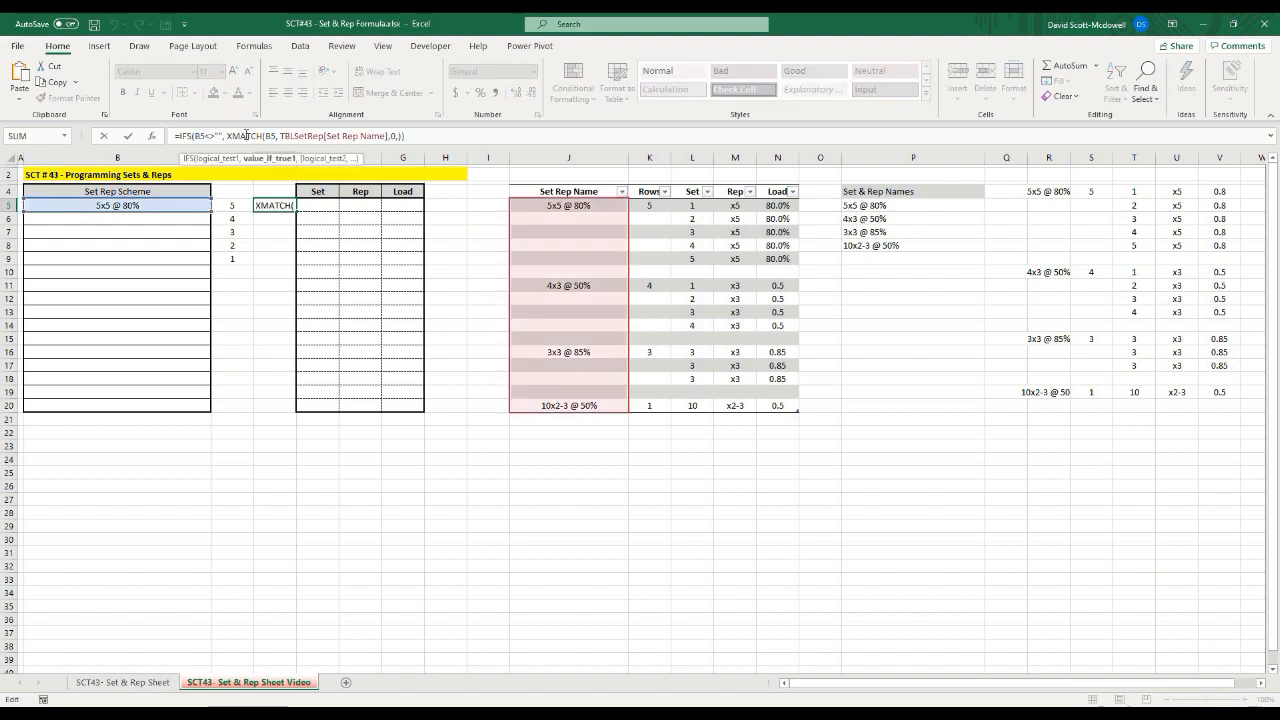
pyautogui.press('Return')
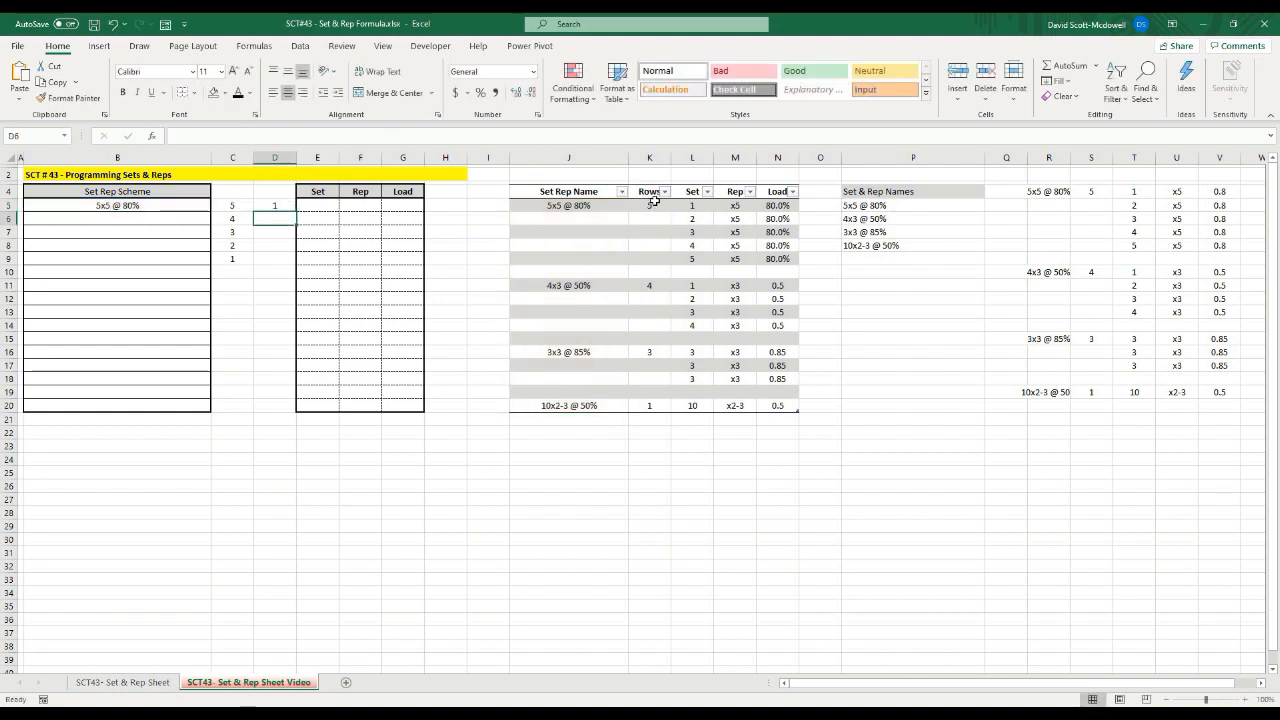
pyautogui.click(270, 206)
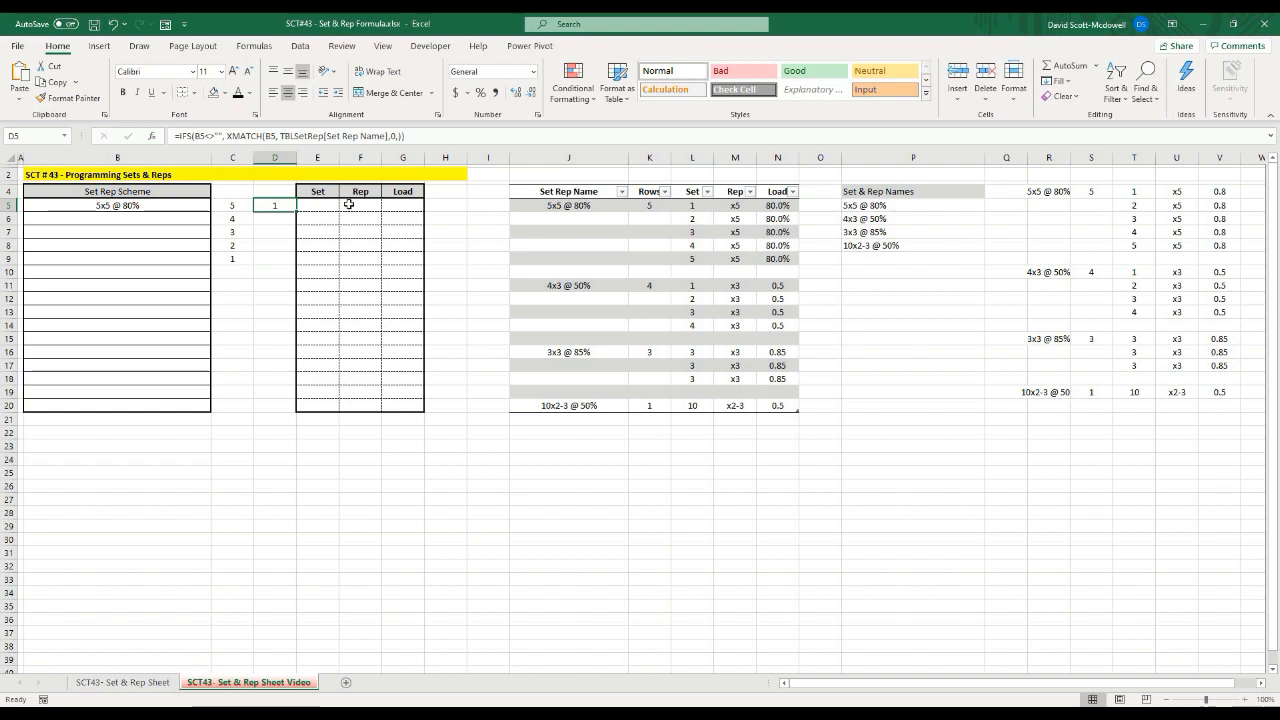
# Test the D5 lookup by choosing 4x3 @ 50% and another scheme in B5, and return B5 to 5x5 @ 80%
pyautogui.click(201, 206)
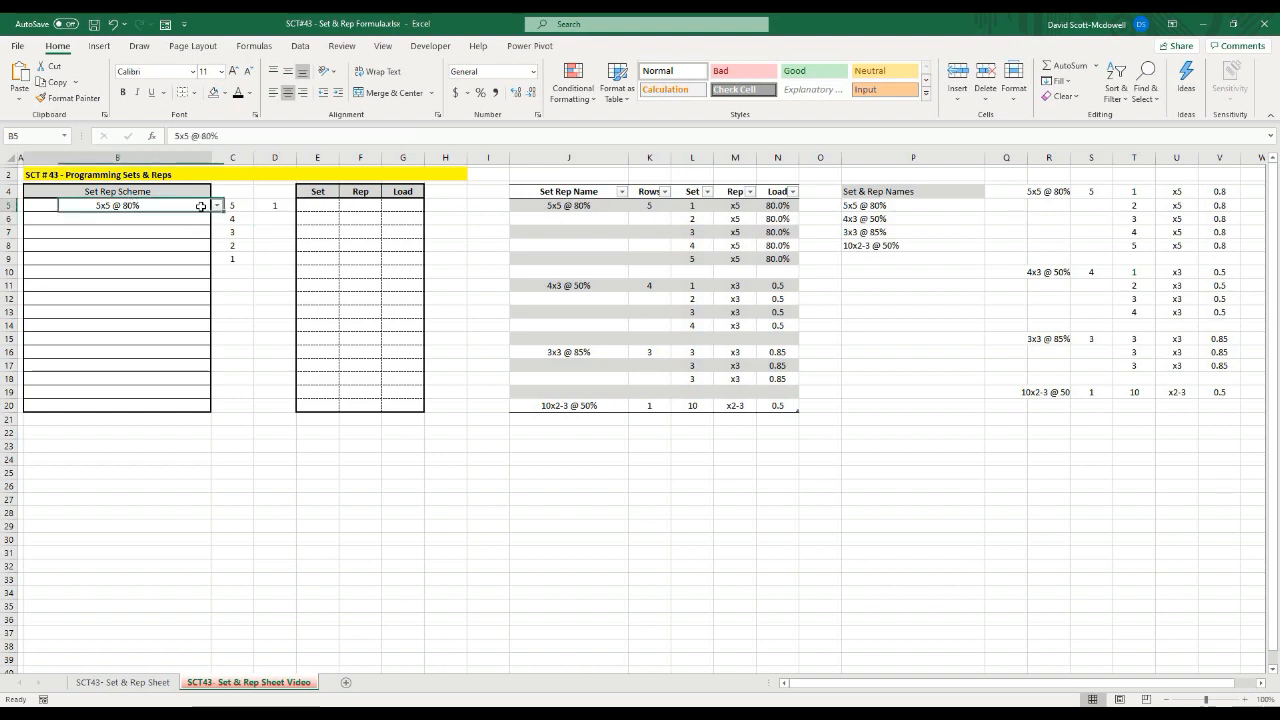
pyautogui.click(216, 205)
pyautogui.click(140, 227)
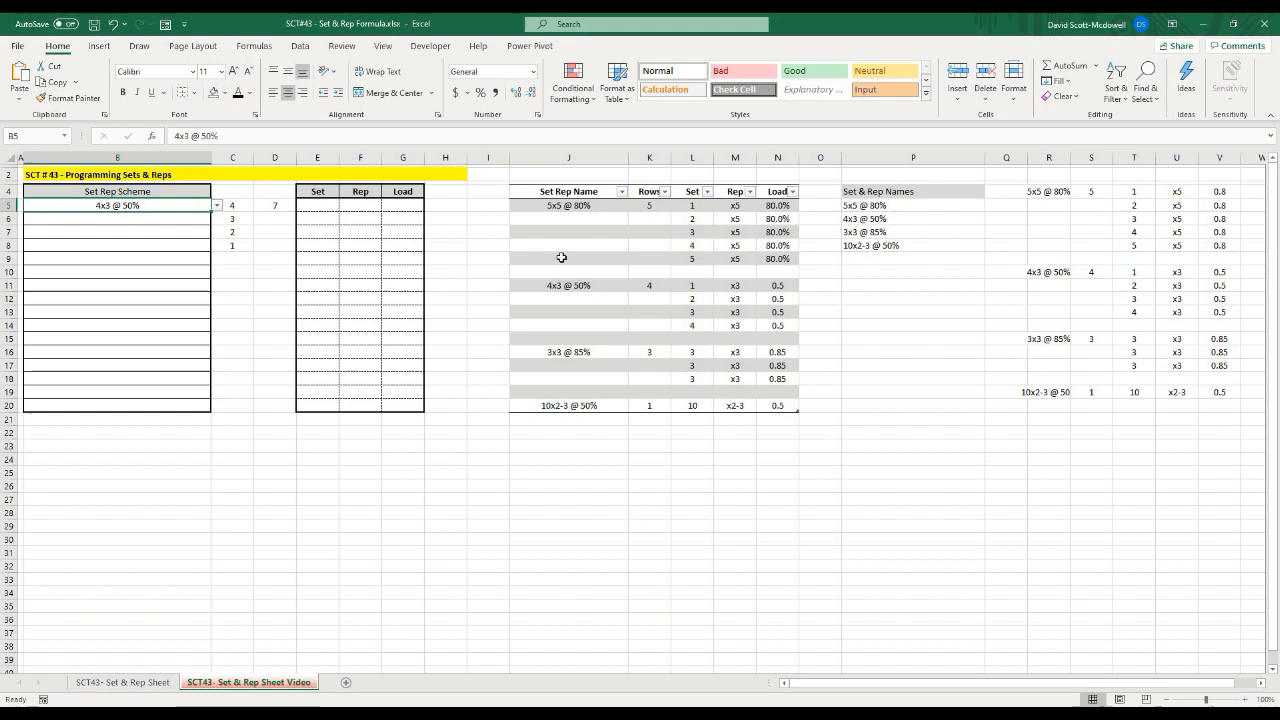
pyautogui.click(216, 205)
pyautogui.click(128, 233)
pyautogui.click(216, 205)
pyautogui.click(160, 214)
# Extend the IFS formula in D5 with a second logical test, (C5<C4)*(C4<>"")
pyautogui.click(274, 207)
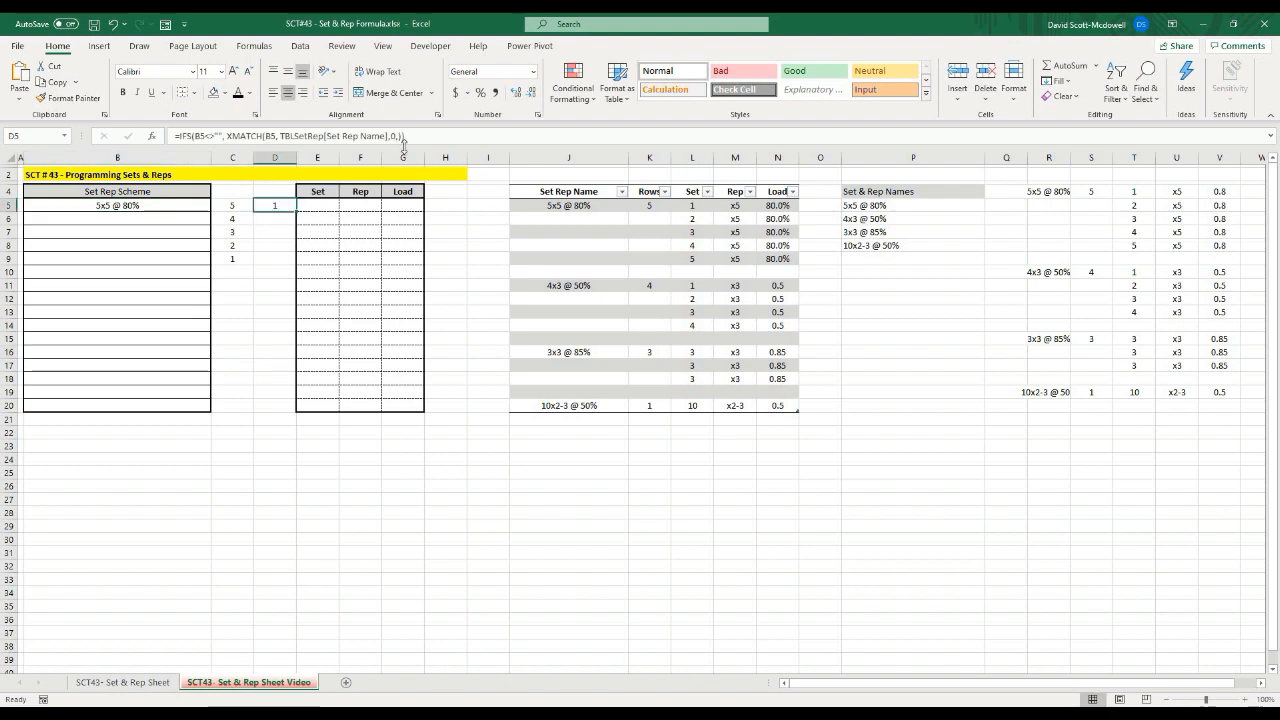
pyautogui.click(417, 130)
pyautogui.write(', ')
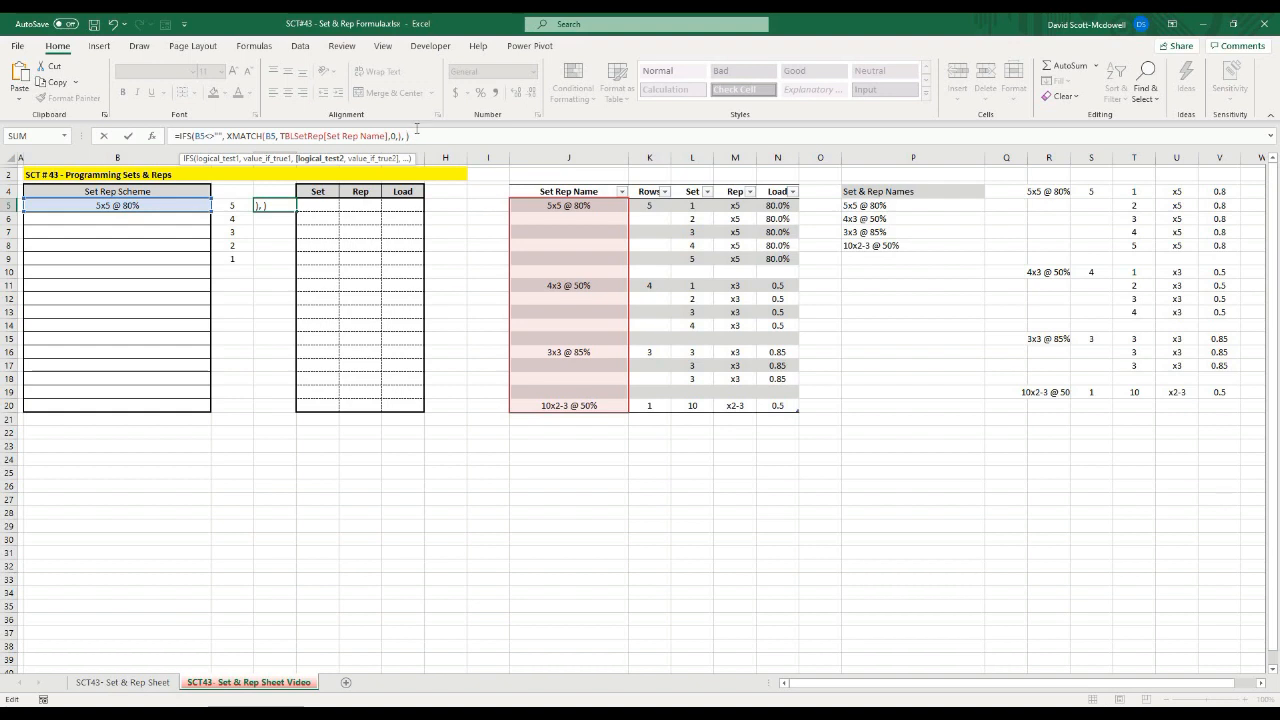
pyautogui.write('(c5')
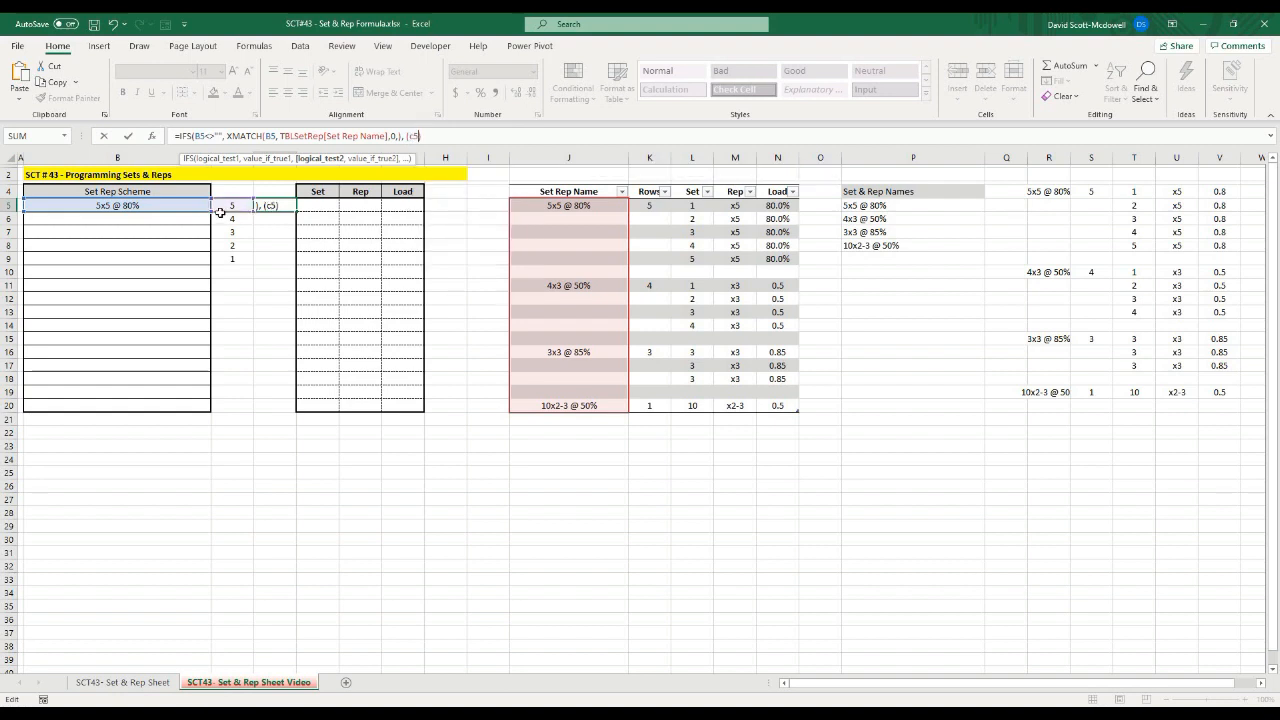
pyautogui.write('<c4')
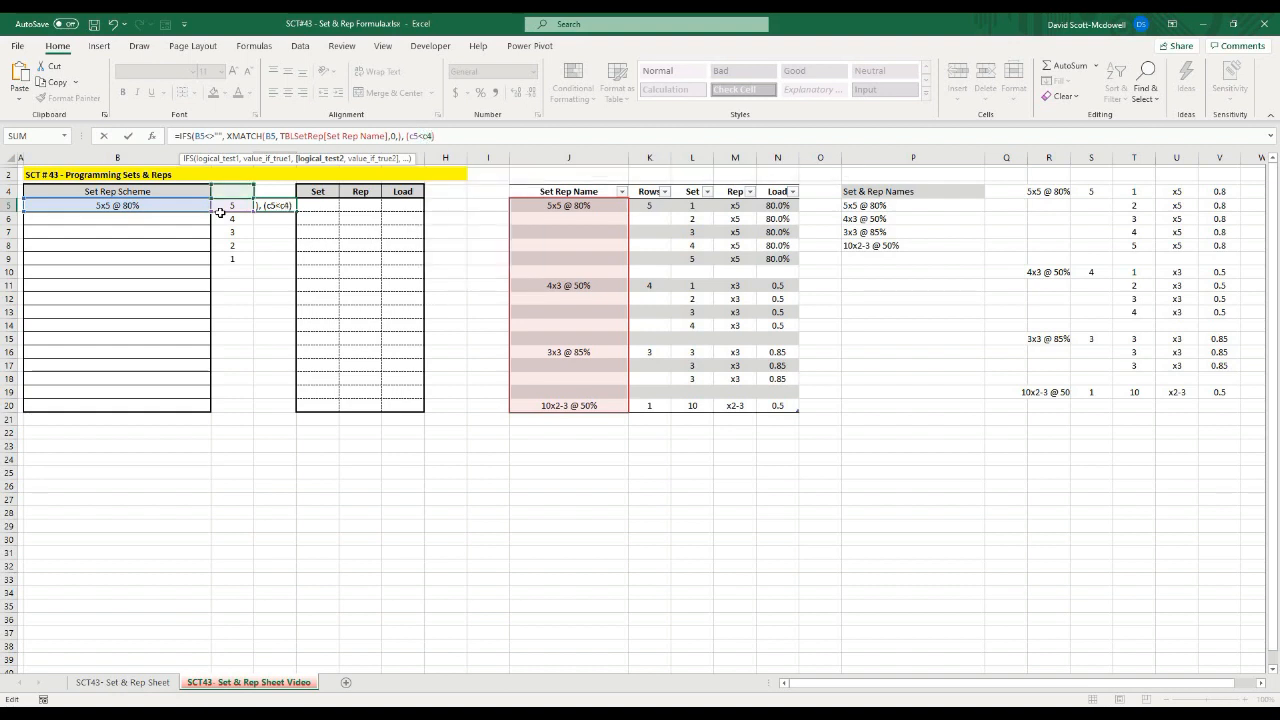
pyautogui.write(')*(c4<>)')
pyautogui.press('Left')
pyautogui.write('""')
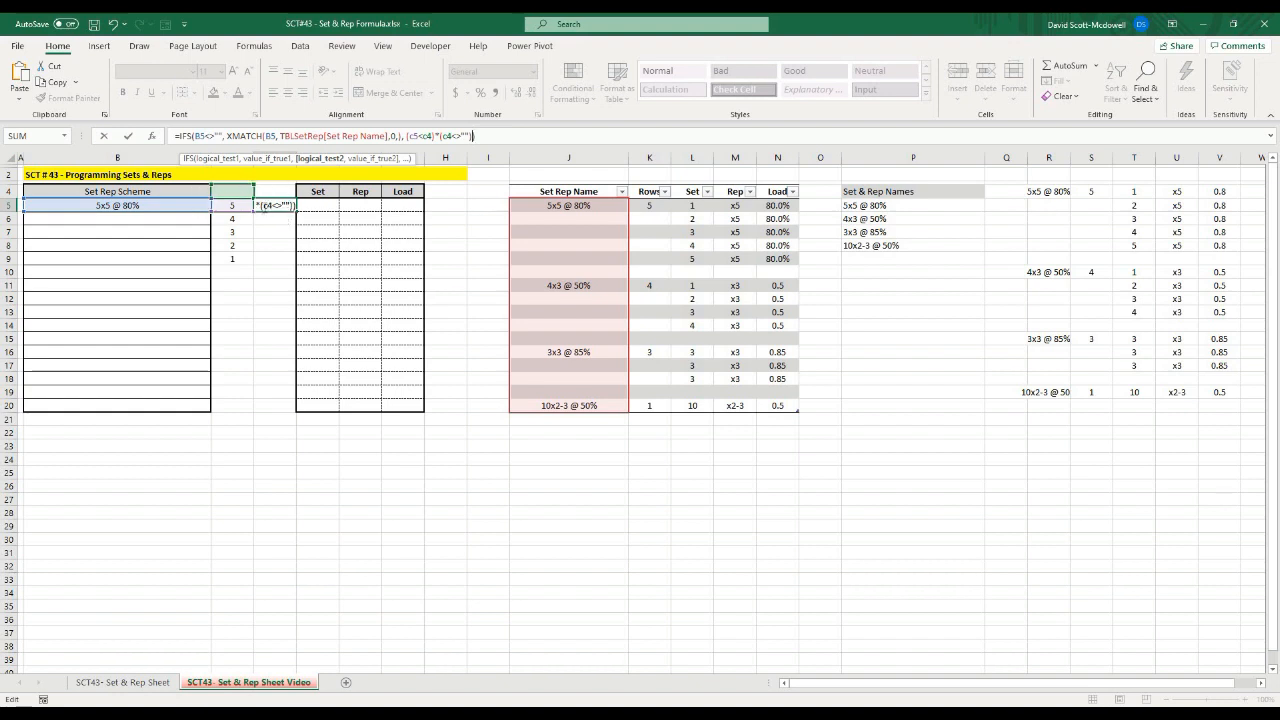
# Make the second D5 test return D4+1, and add a third test C5="" that returns an empty string
pyautogui.write(', ')
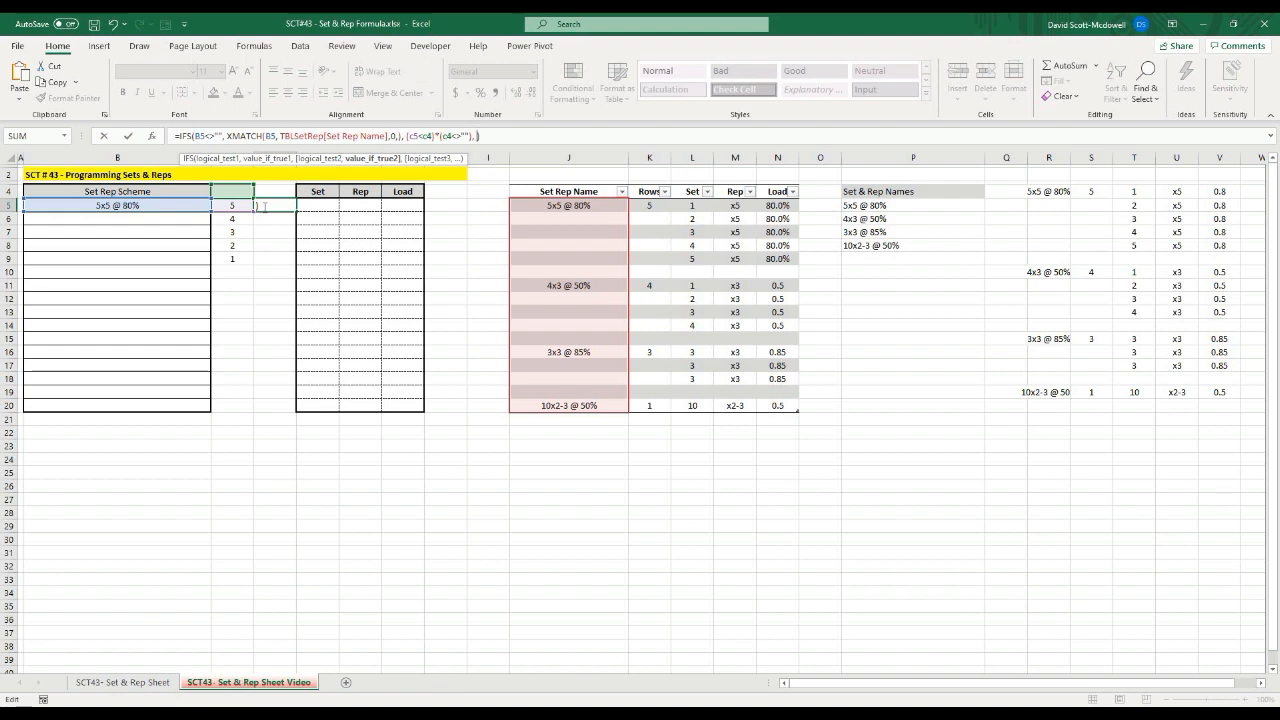
pyautogui.write('d4')
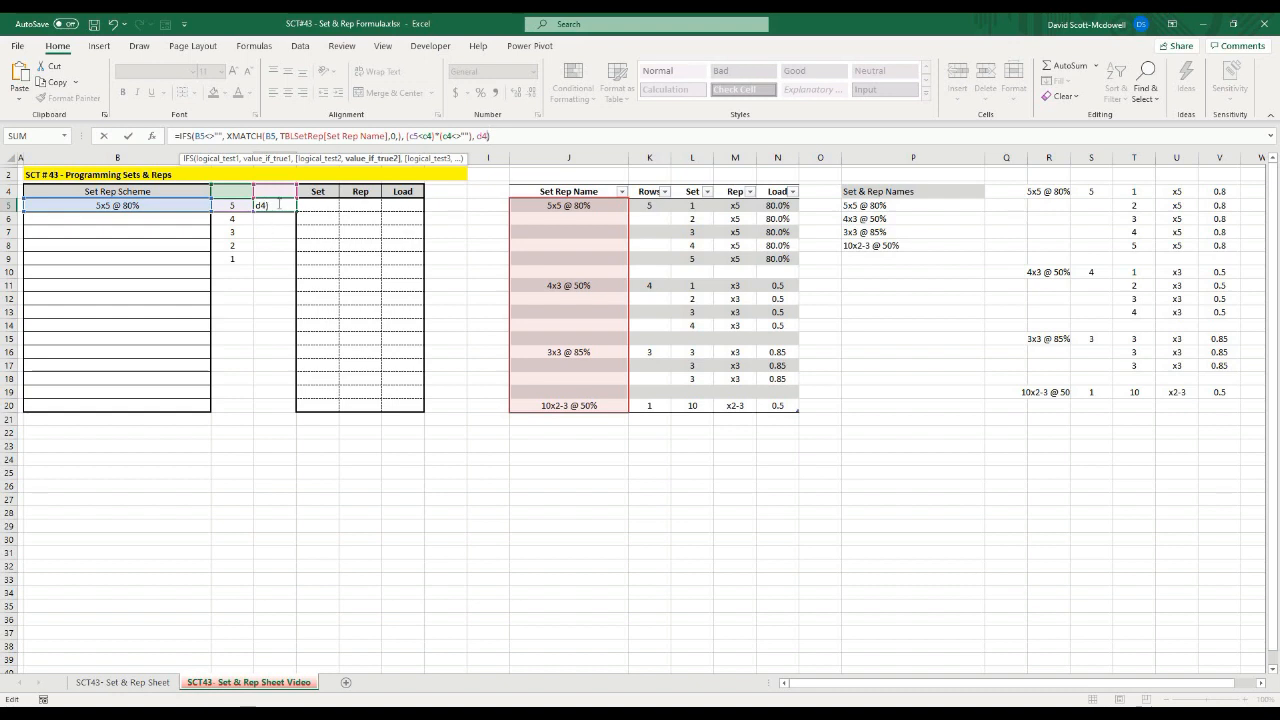
pyautogui.write('+1,')
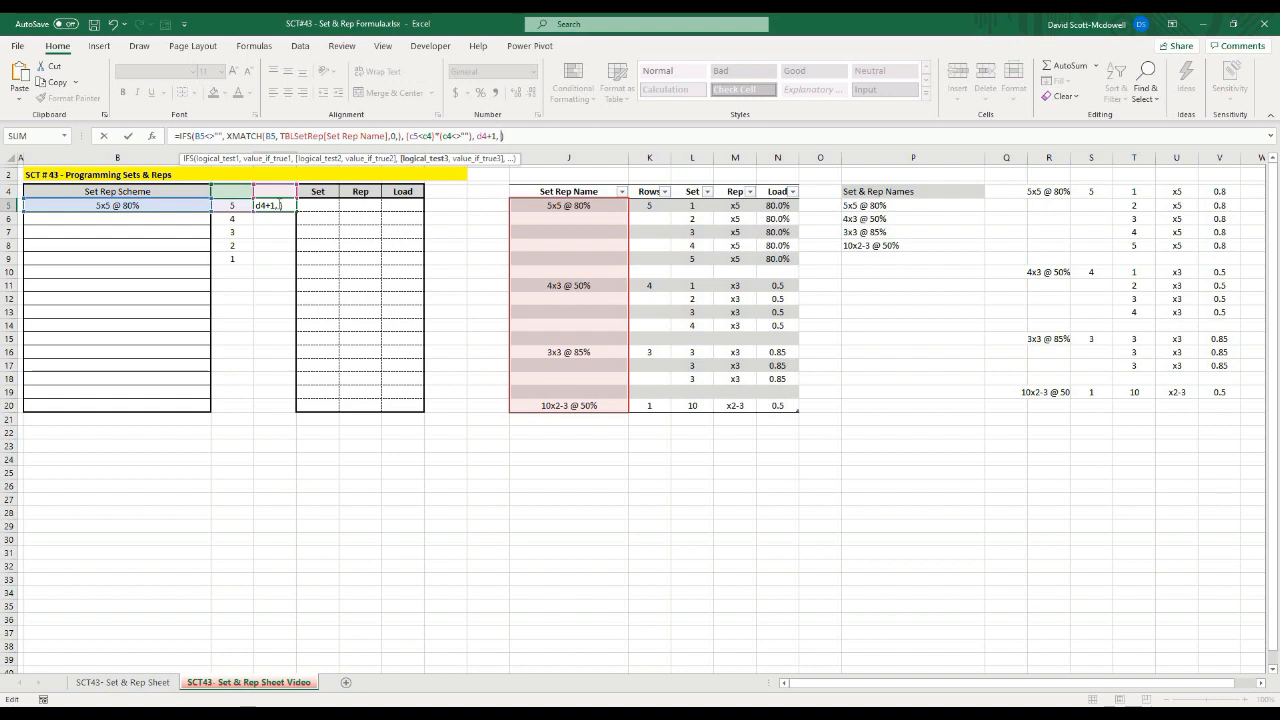
pyautogui.write('c5="")')
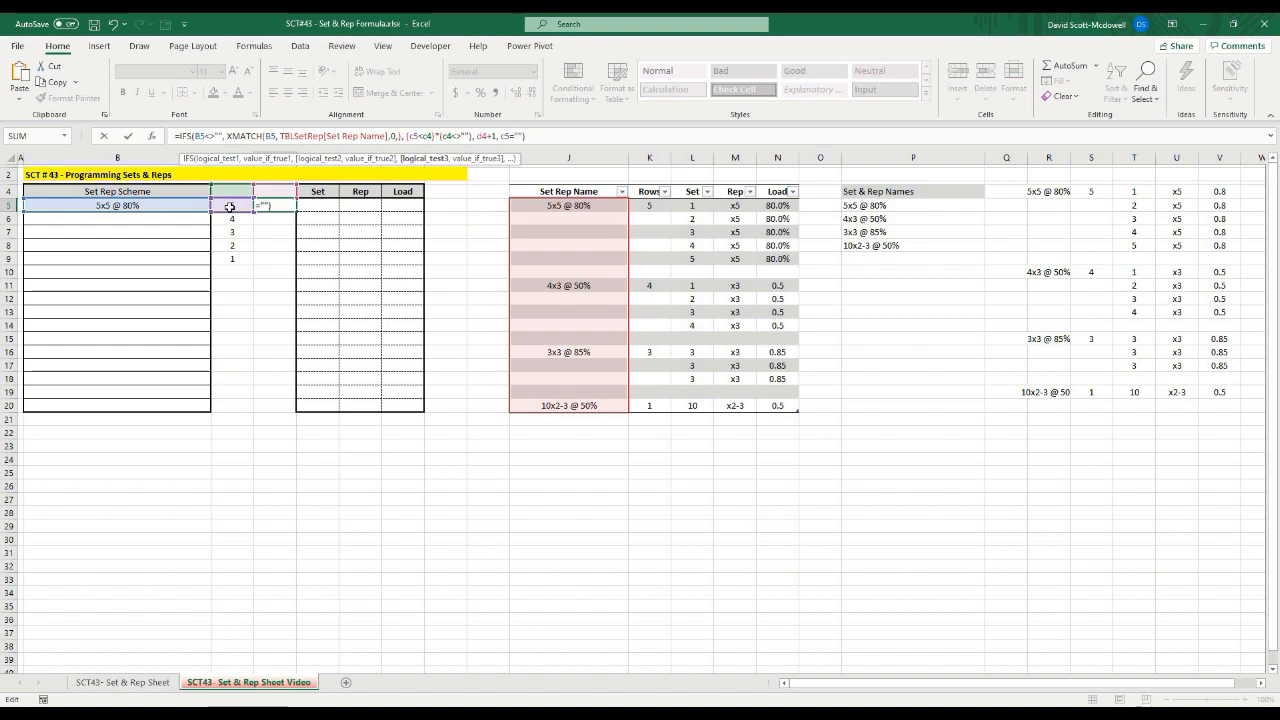
pyautogui.write(',"",')
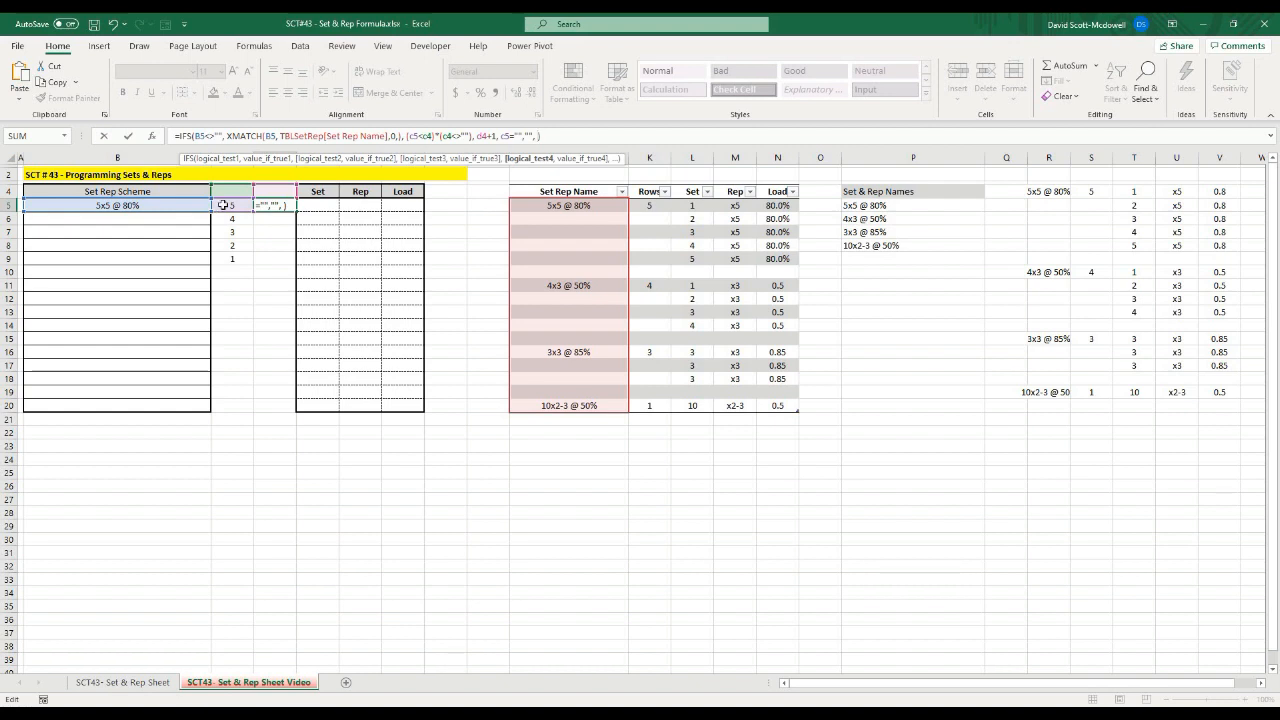
# Add a fourth logical test to the D5 formula: OR(C4>C5, C4=C5, (C5>C4)*(B5<>""))
pyautogui.write('or')
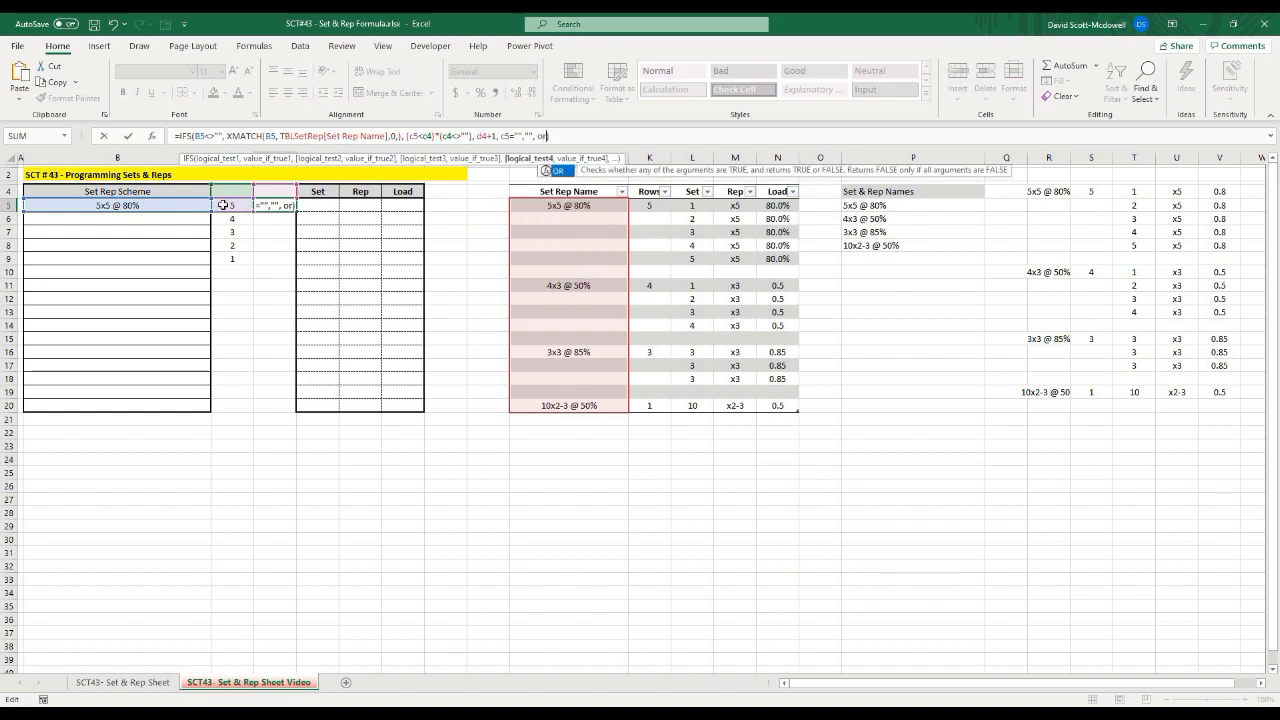
pyautogui.write('(c4>c5')
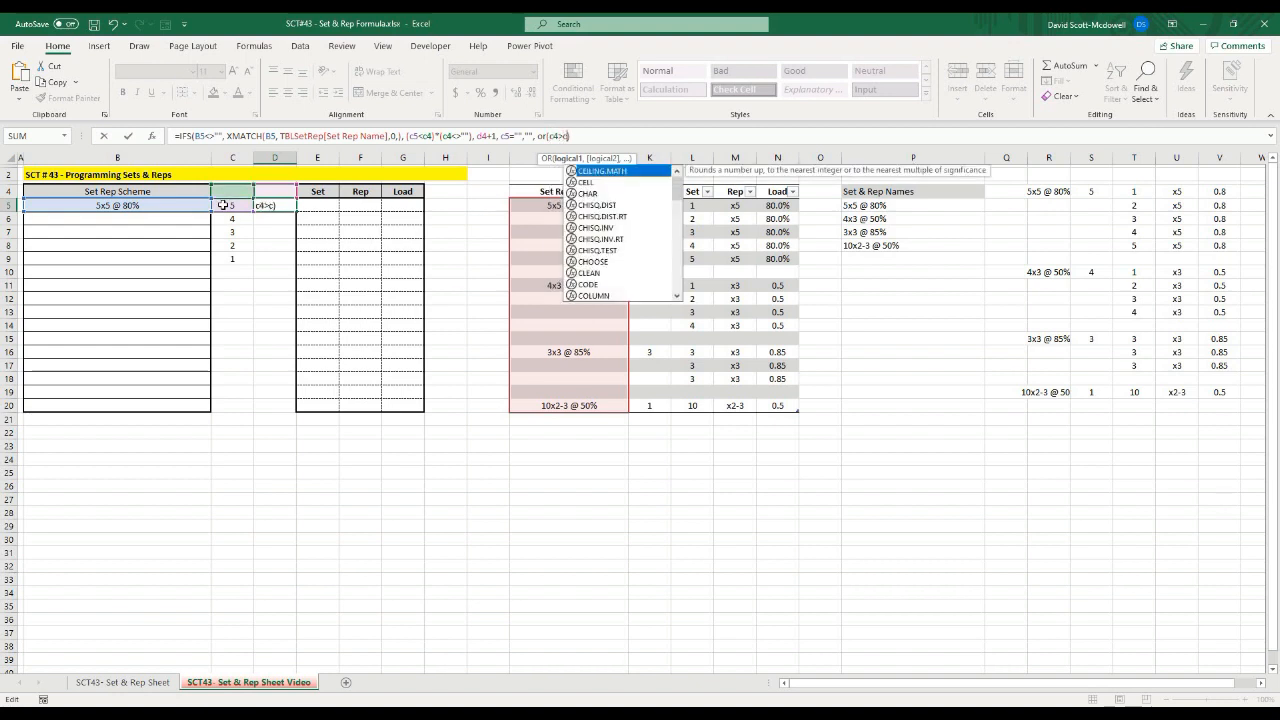
pyautogui.write(', ')
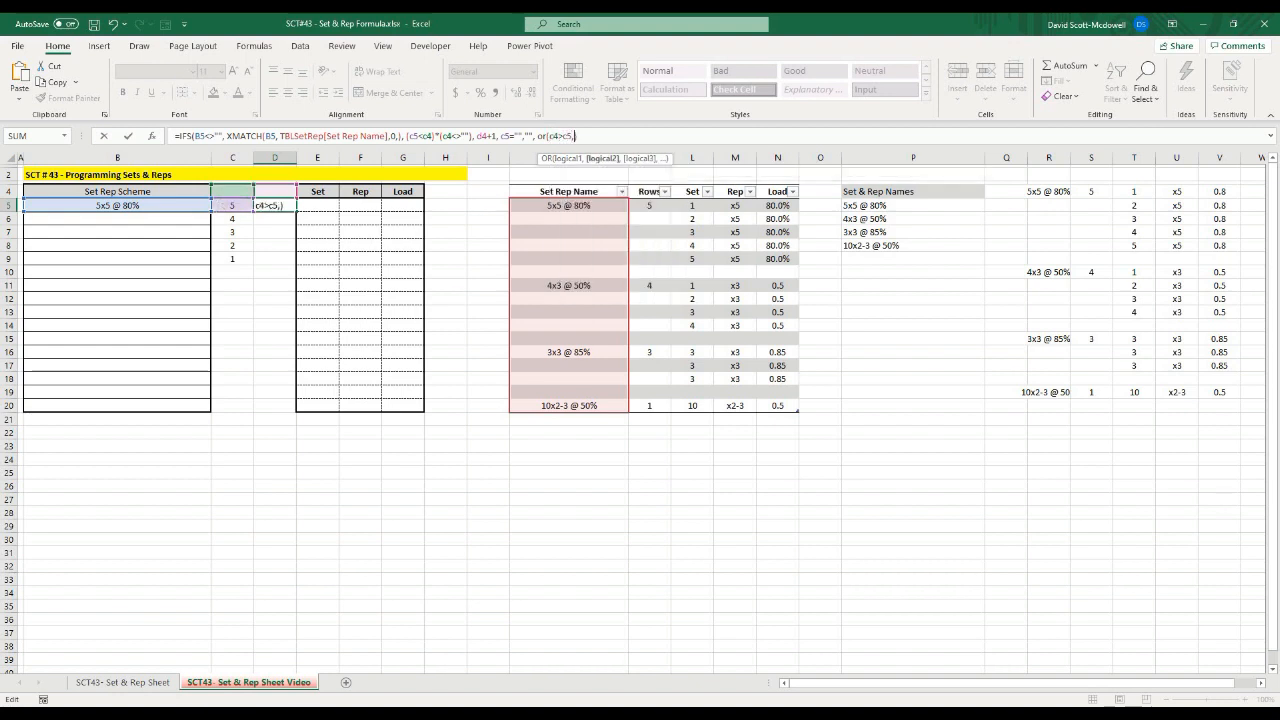
pyautogui.write('c4=c5, ')
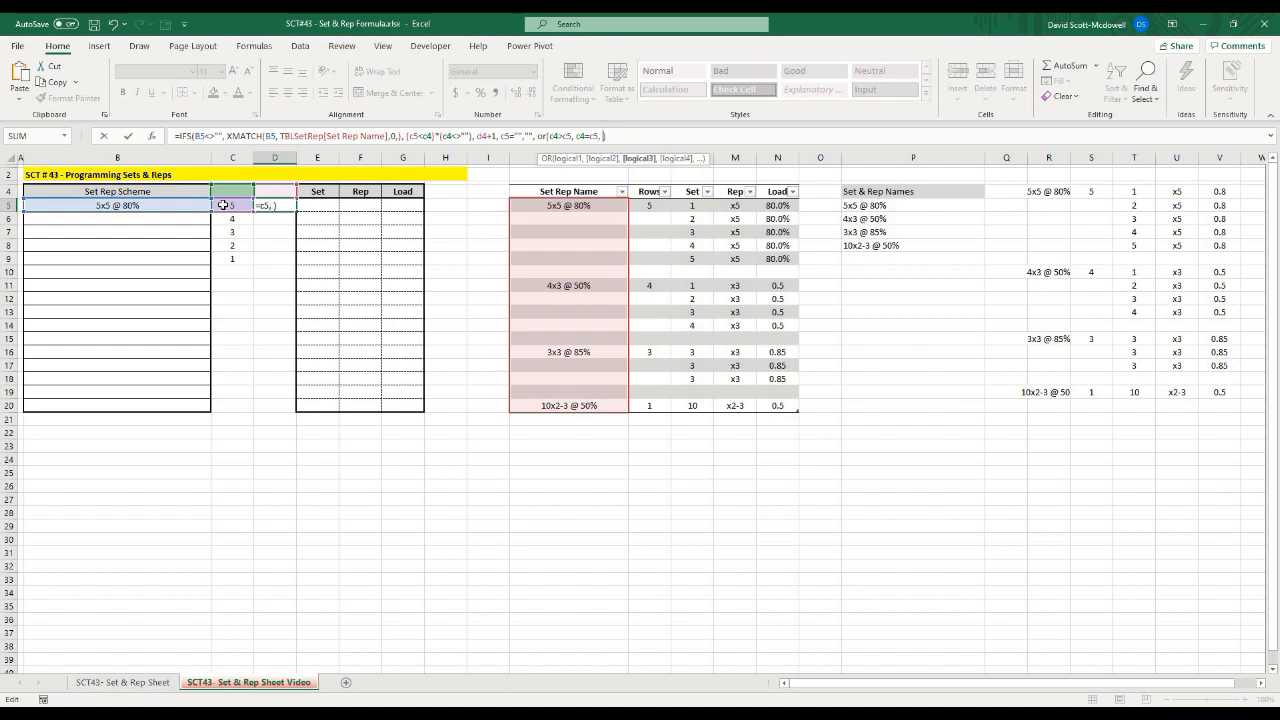
pyautogui.write('(c5')
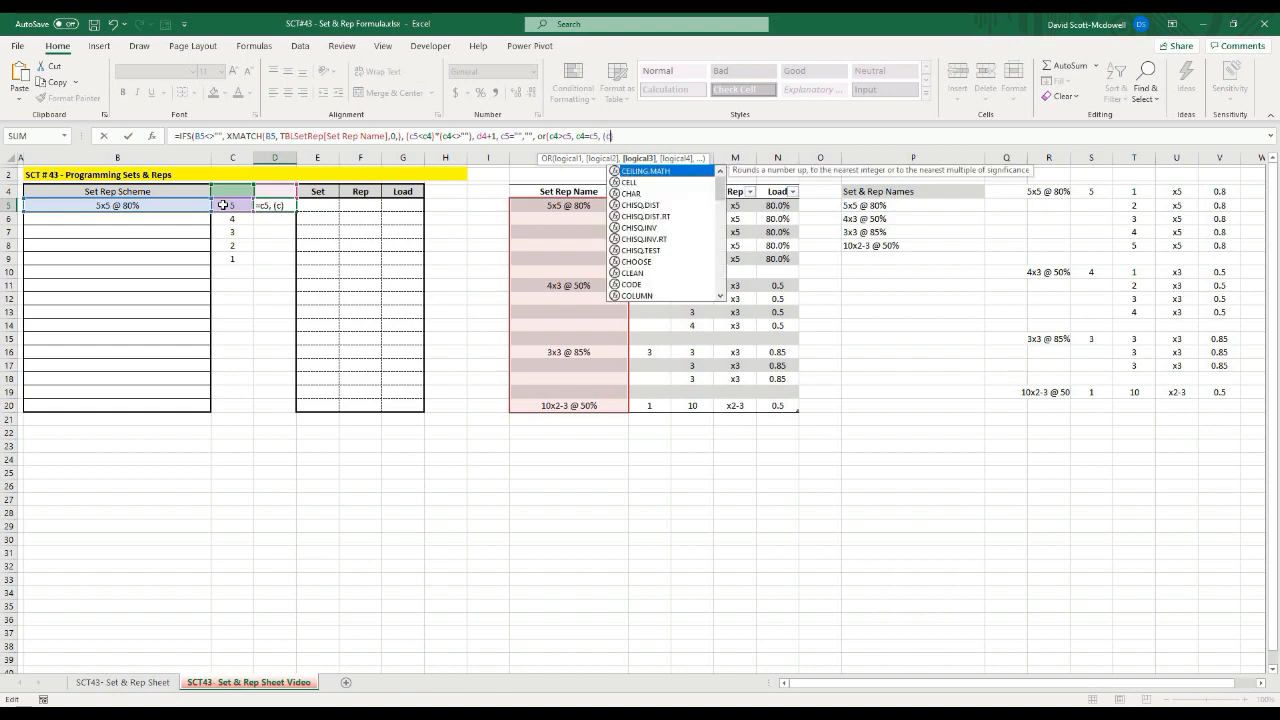
pyautogui.write('>c4')
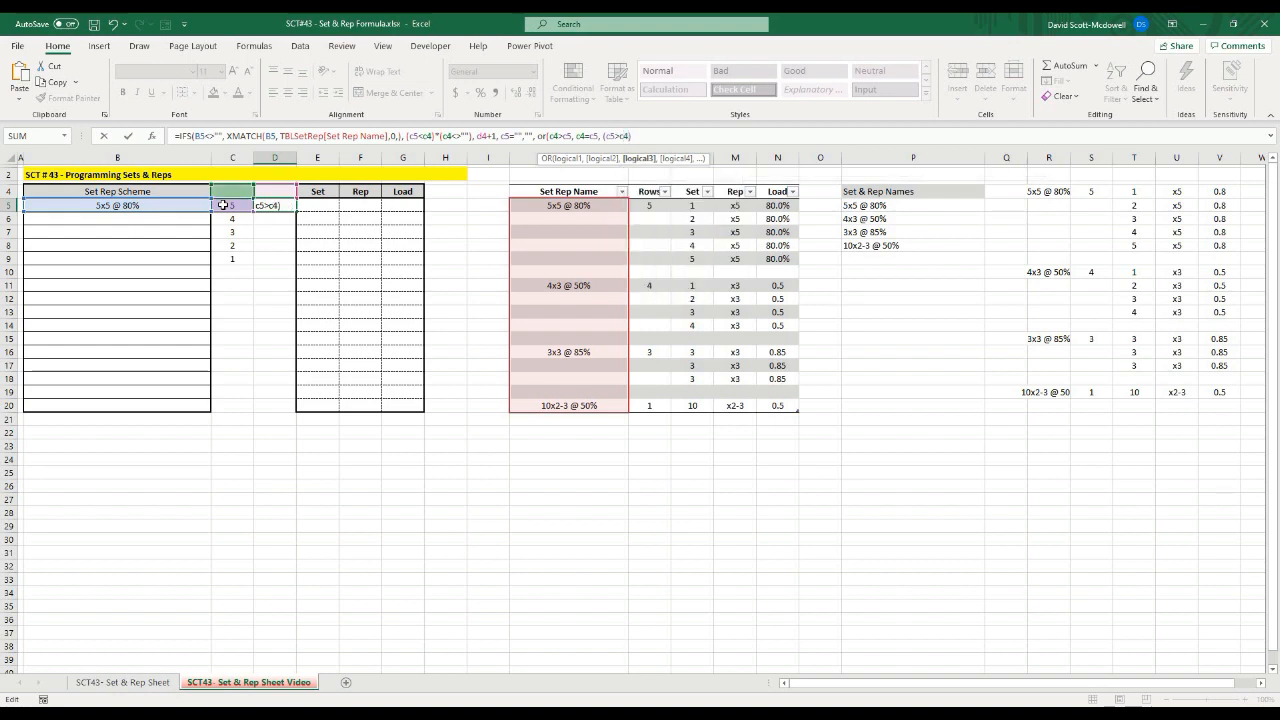
pyautogui.write(')')
pyautogui.write('*')
pyautogui.write('(')
pyautogui.write('b5')
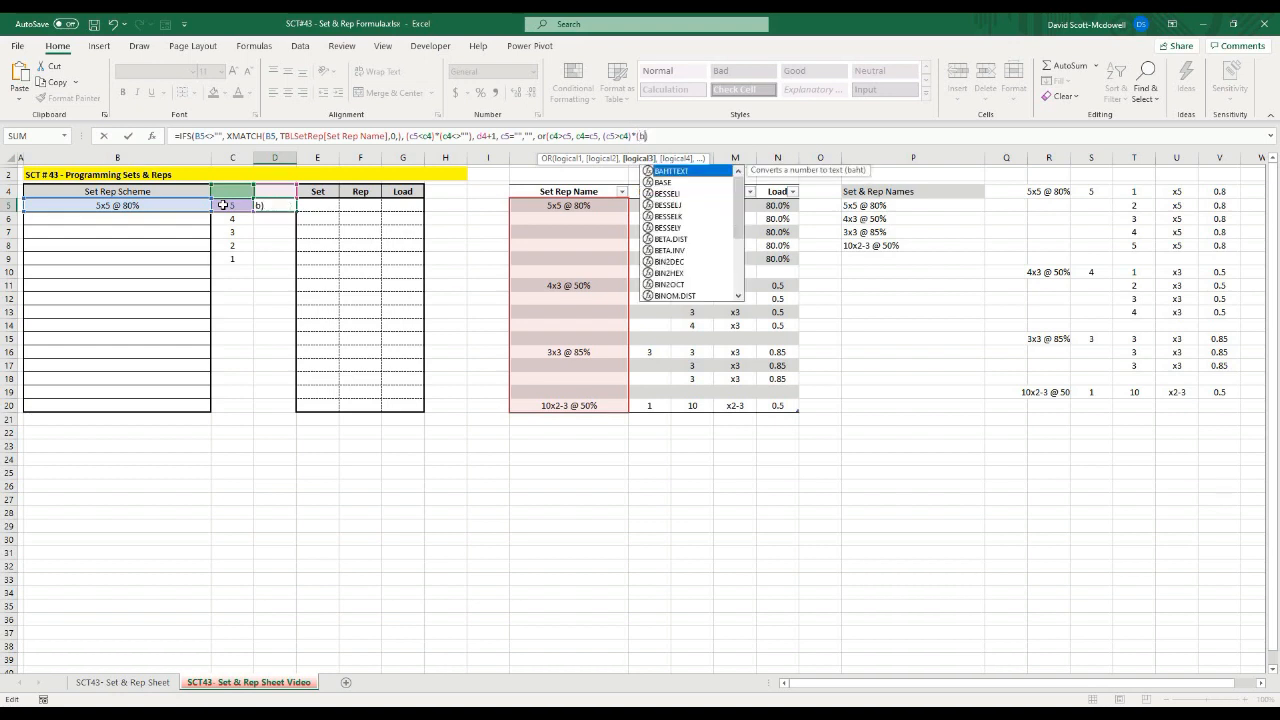
pyautogui.write('<>""')
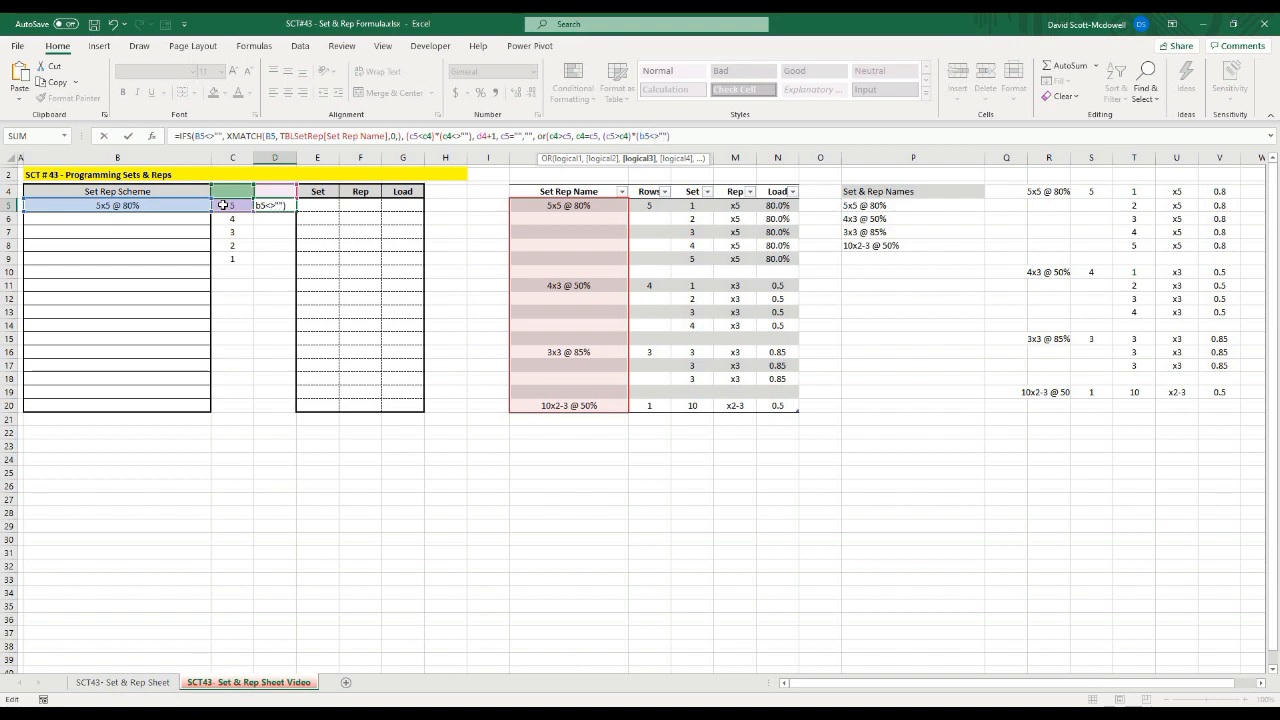
pyautogui.write('))')
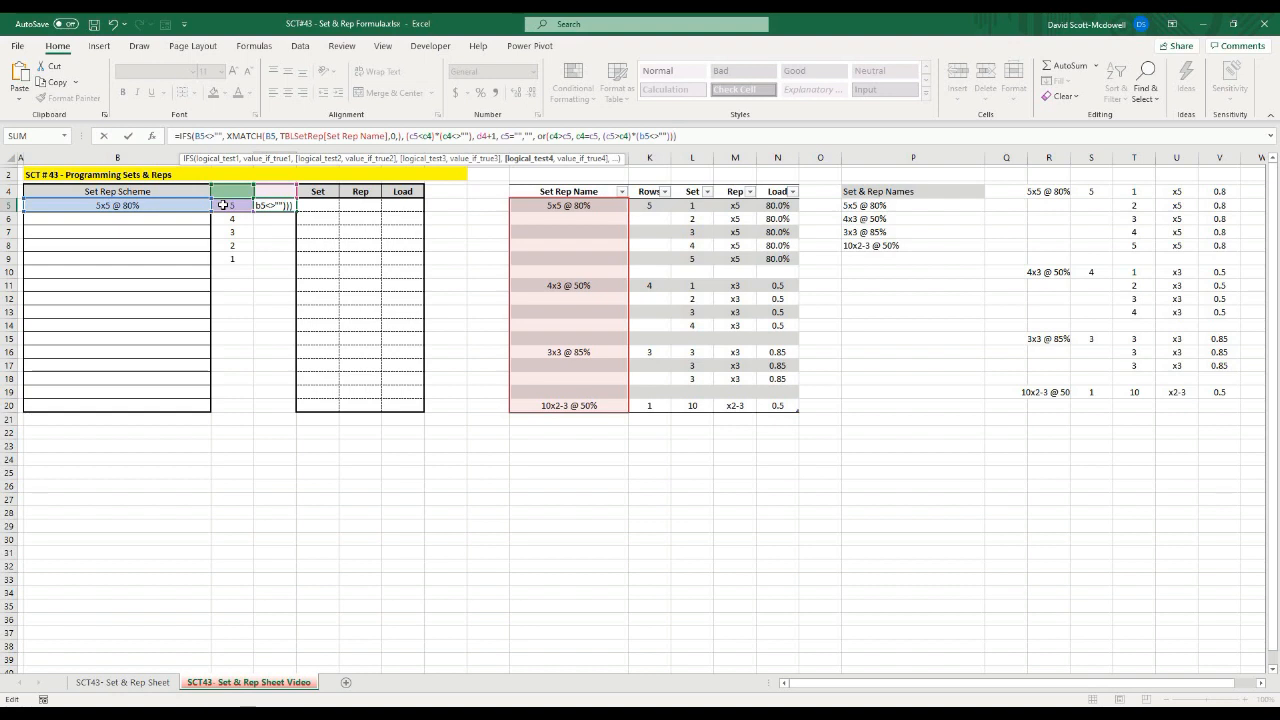
pyautogui.press('BackSpace')
# Copy the formula's existing XMATCH(B5, TBLSetRep[Set Rep Name],0,) in as the fourth true value and complete the D5 formula
pyautogui.write(',')
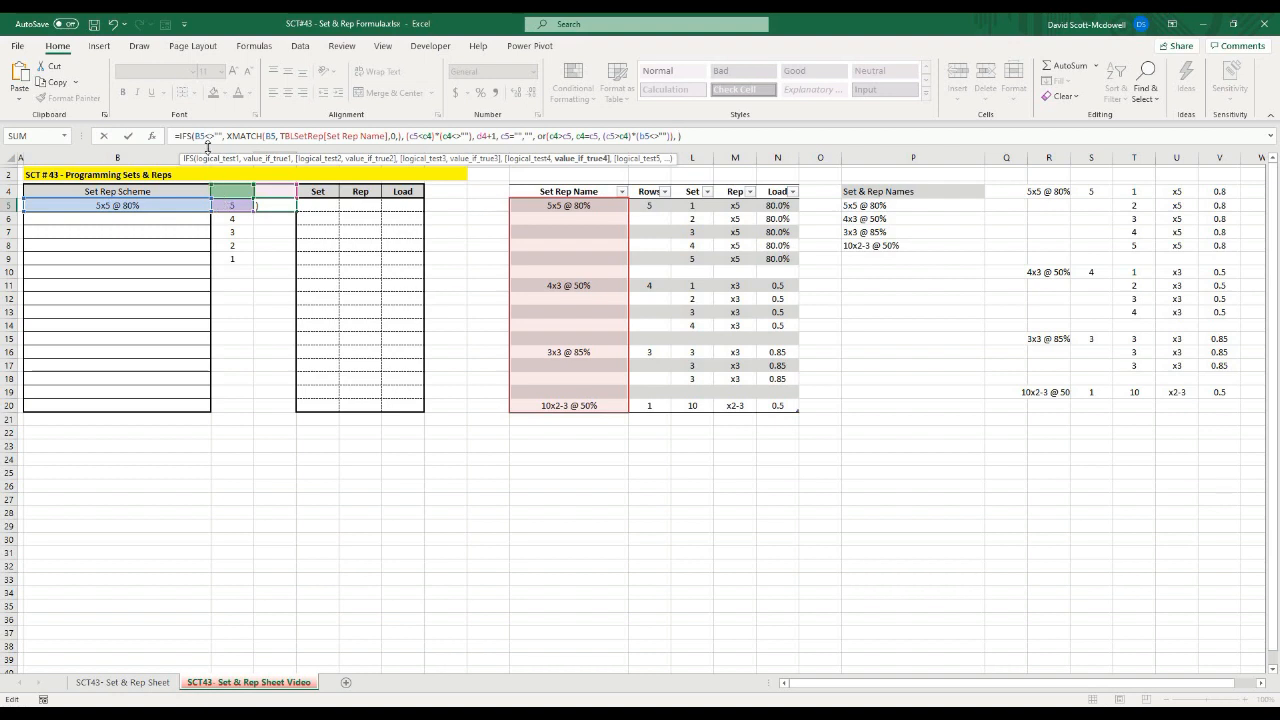
pyautogui.click(270, 158)
pyautogui.hotkey('ctrl', 'c')
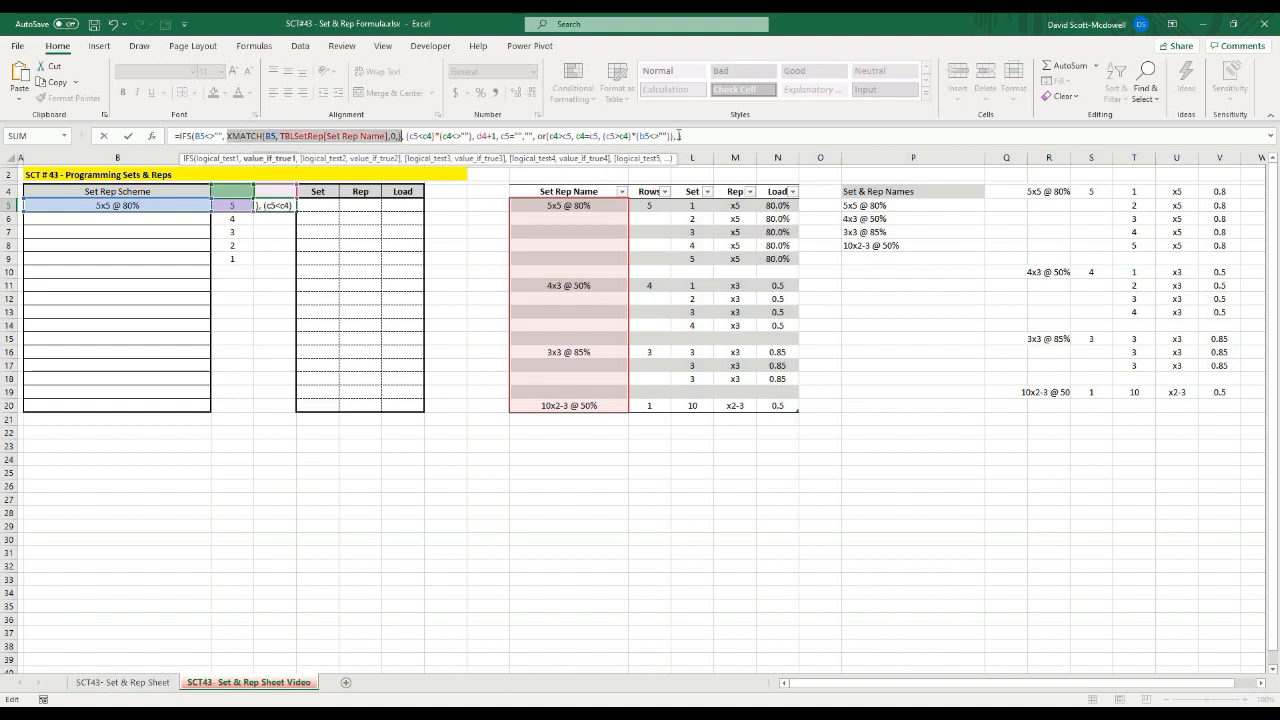
pyautogui.click(680, 135)
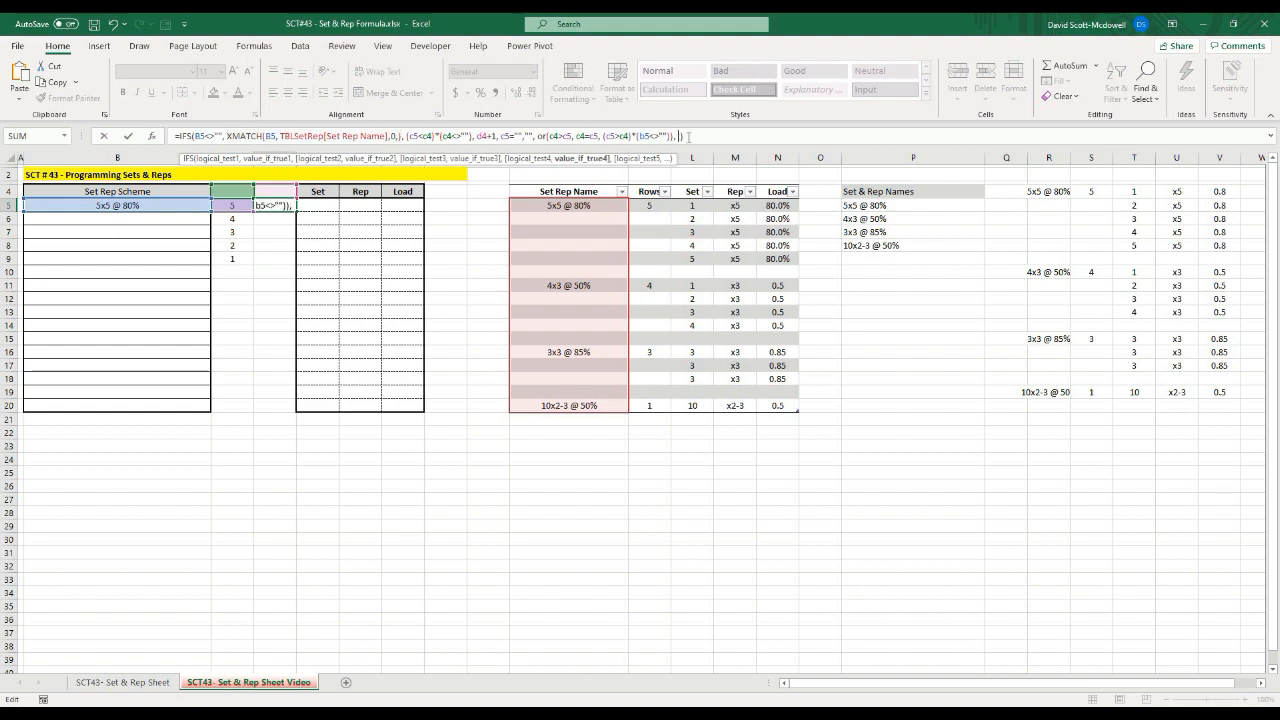
pyautogui.hotkey('ctrl', 'v')
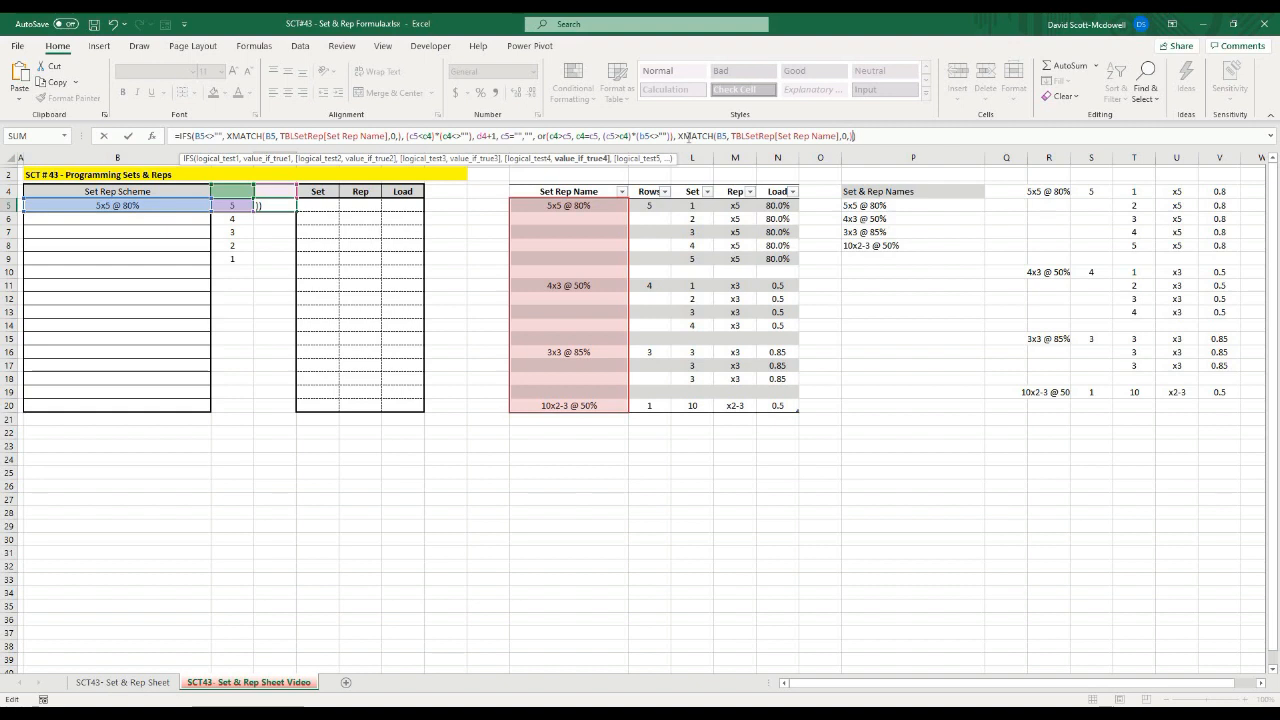
pyautogui.write(')')
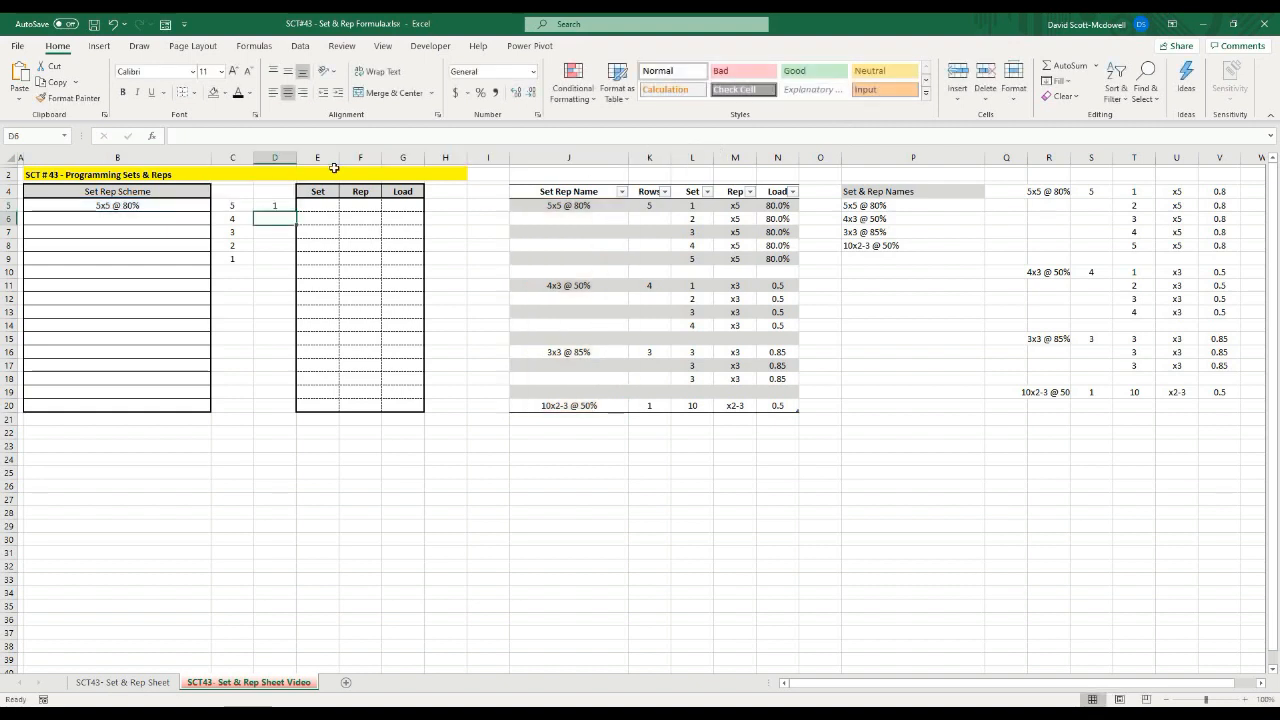
# Fill the D5 formula down column D to row 20
pyautogui.click(281, 205)
pyautogui.moveTo(296, 211); pyautogui.dragTo(299, 406)
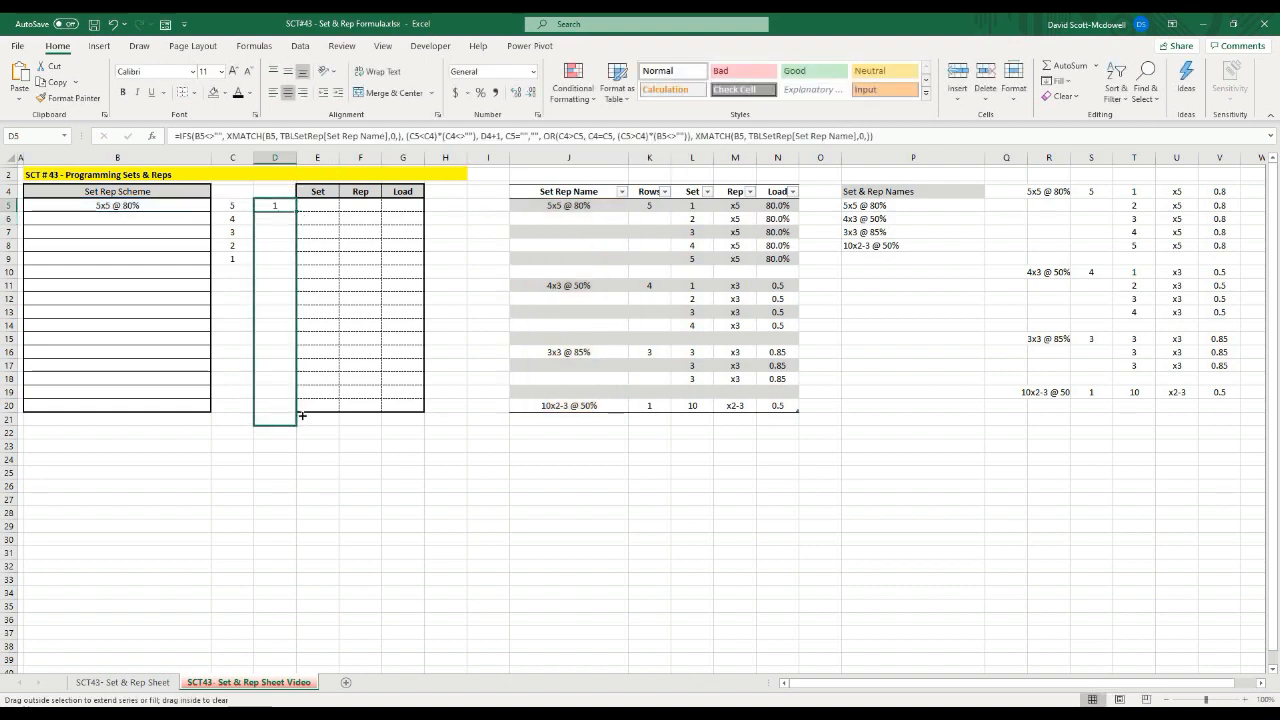
pyautogui.click(334, 466)
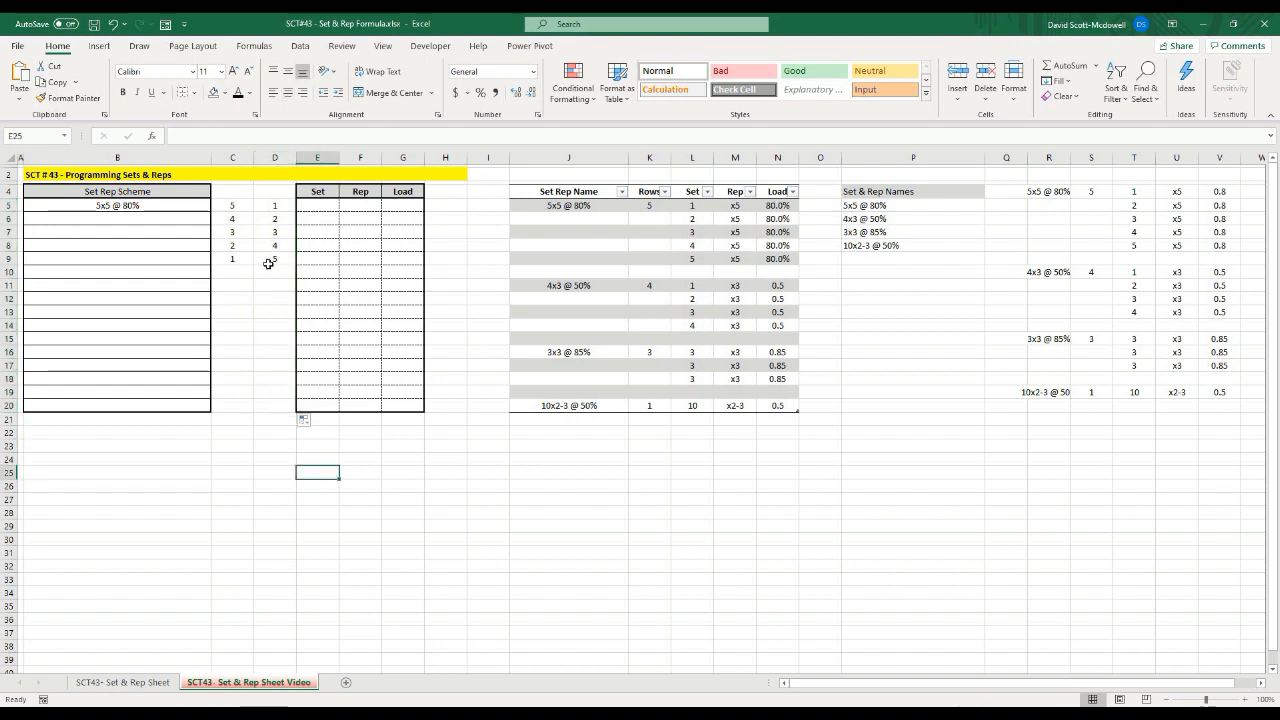
# Examine the filled column D cells row by row and review the full IFS formula in D5
pyautogui.click(275, 206)
pyautogui.press('Down')
pyautogui.press('Down')
pyautogui.press('Down')
pyautogui.press('Down')
pyautogui.press('Down')
pyautogui.press('Down')
pyautogui.press('Down')
pyautogui.click(137, 221)
pyautogui.click(274, 206)
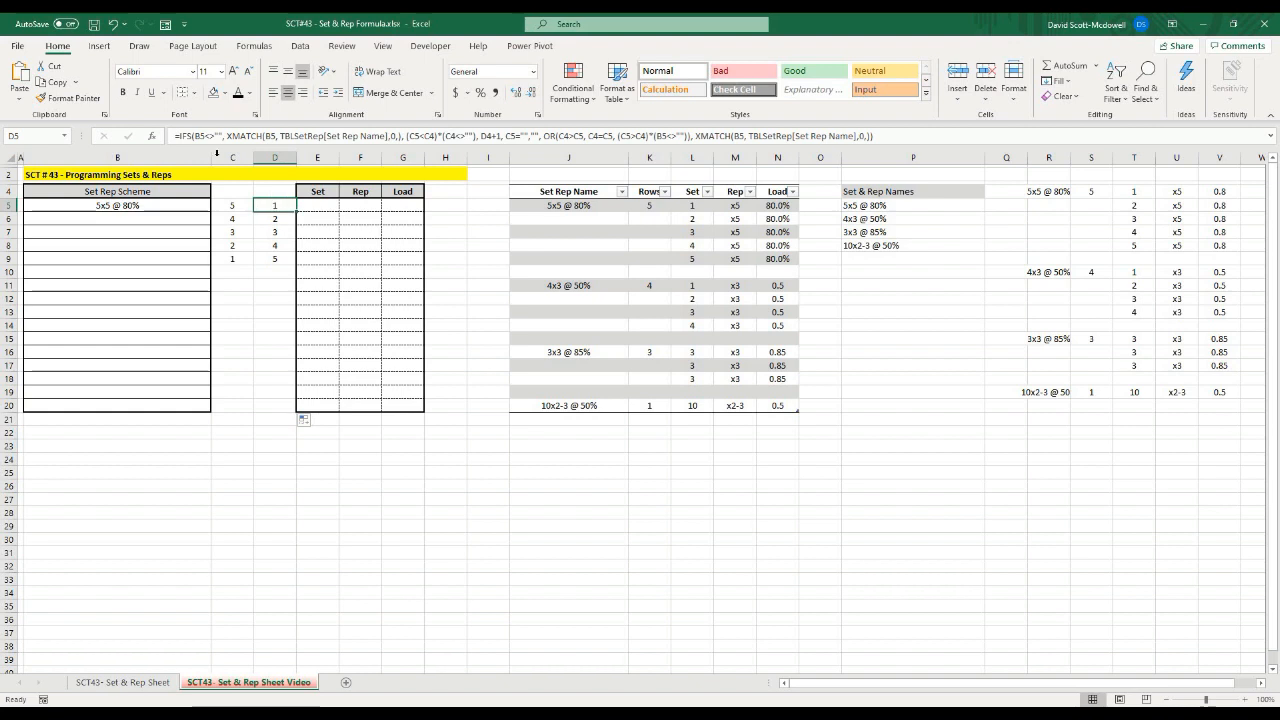
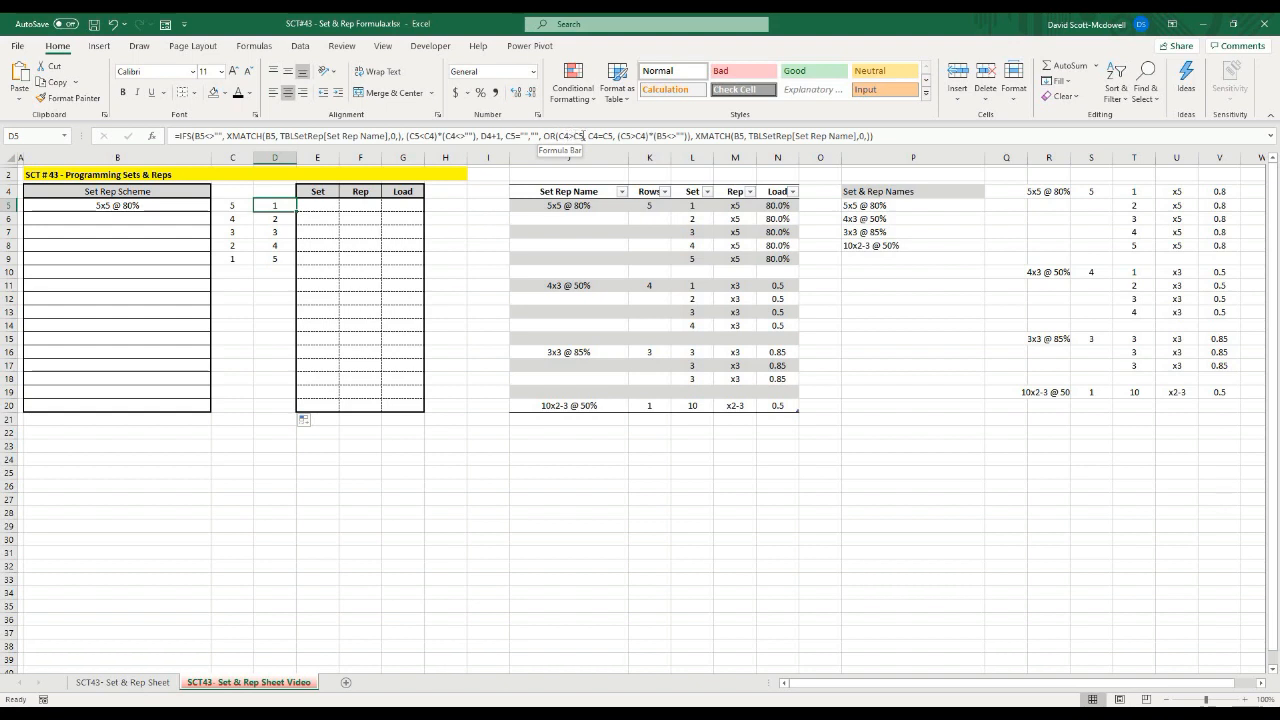
# Choose the 5x5 @ 80% scheme in B6 to test the formulas with consecutive schemes
pyautogui.click(128, 218)
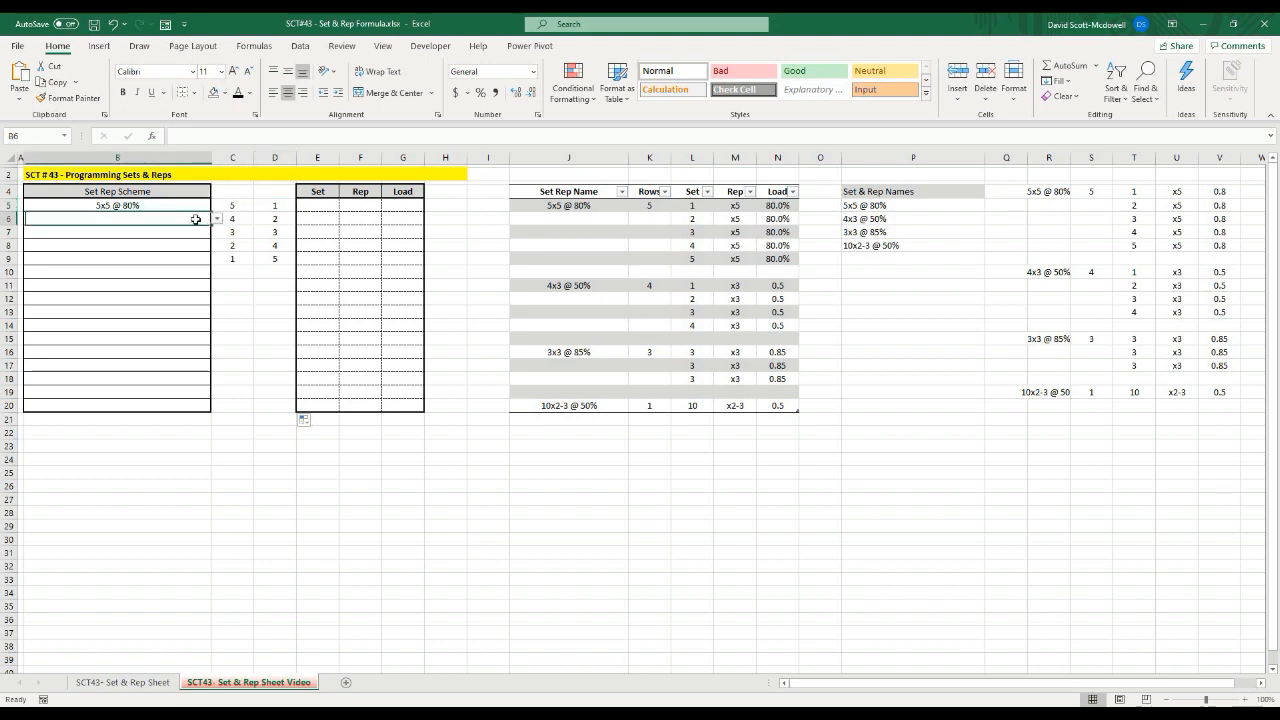
pyautogui.click(216, 218)
pyautogui.click(148, 230)
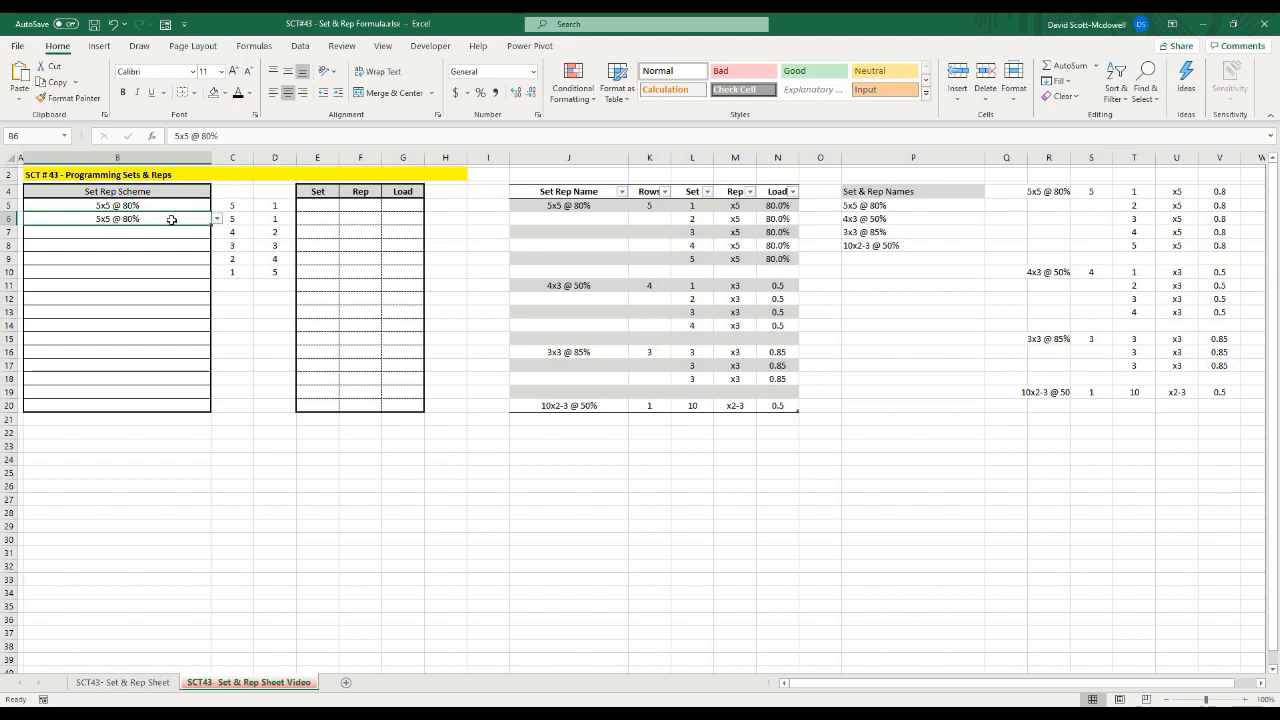
# Clear the scheme in B6 and choose the 4x3 @ 50% scheme in B5
pyautogui.press('Delete')
pyautogui.click(275, 205)
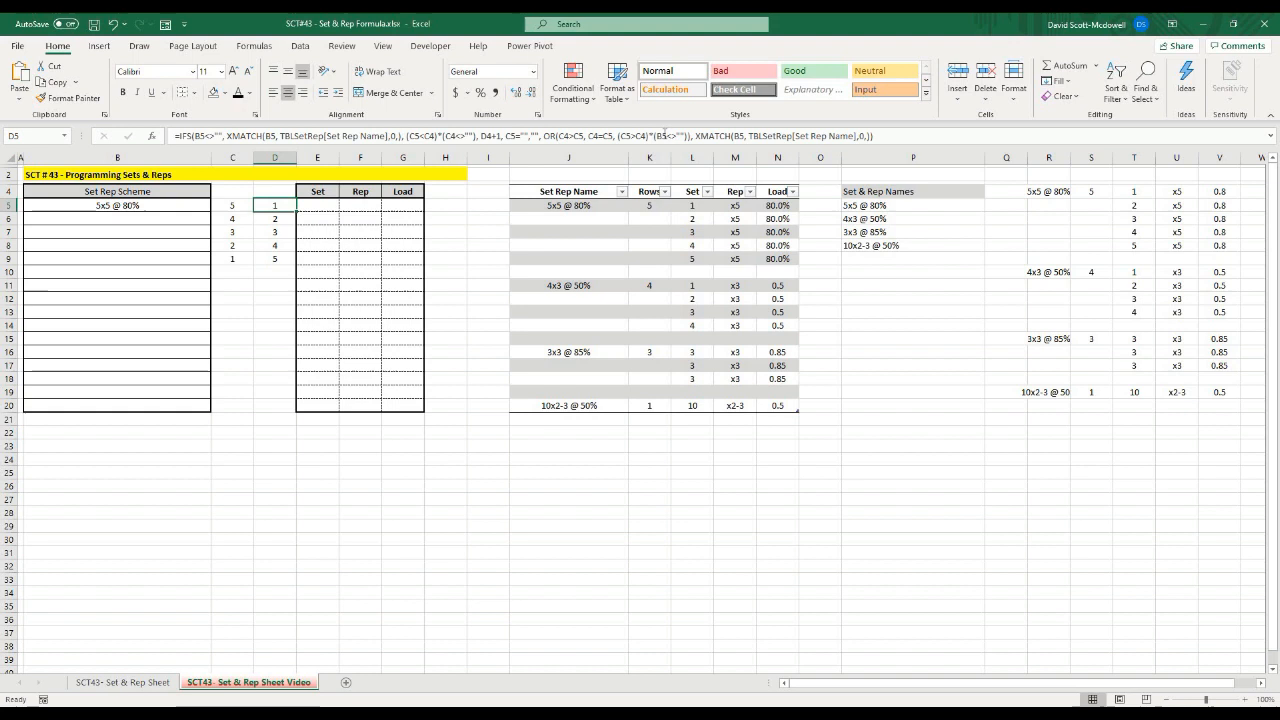
pyautogui.click(128, 207)
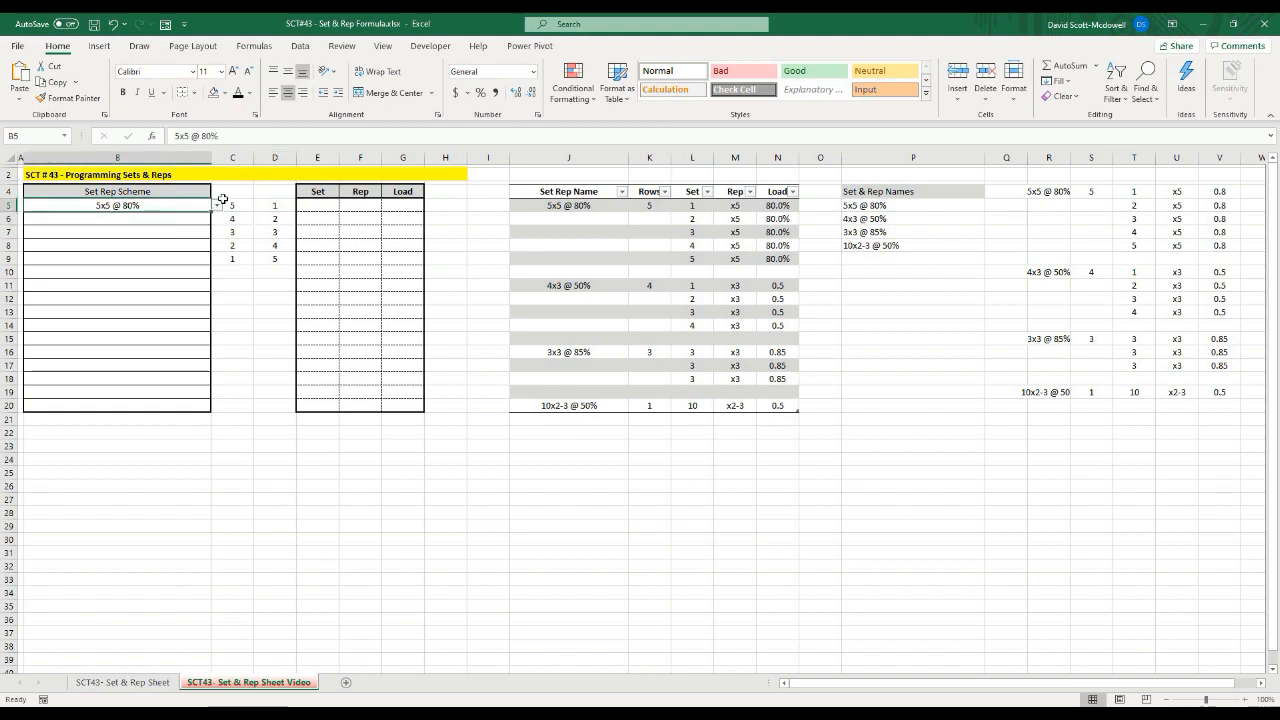
pyautogui.click(216, 207)
pyautogui.click(137, 226)
# Test B6 with the 5x5 @ 80% and 4x3 @ 50% schemes in turn, and clear it again
pyautogui.click(212, 221)
pyautogui.click(216, 218)
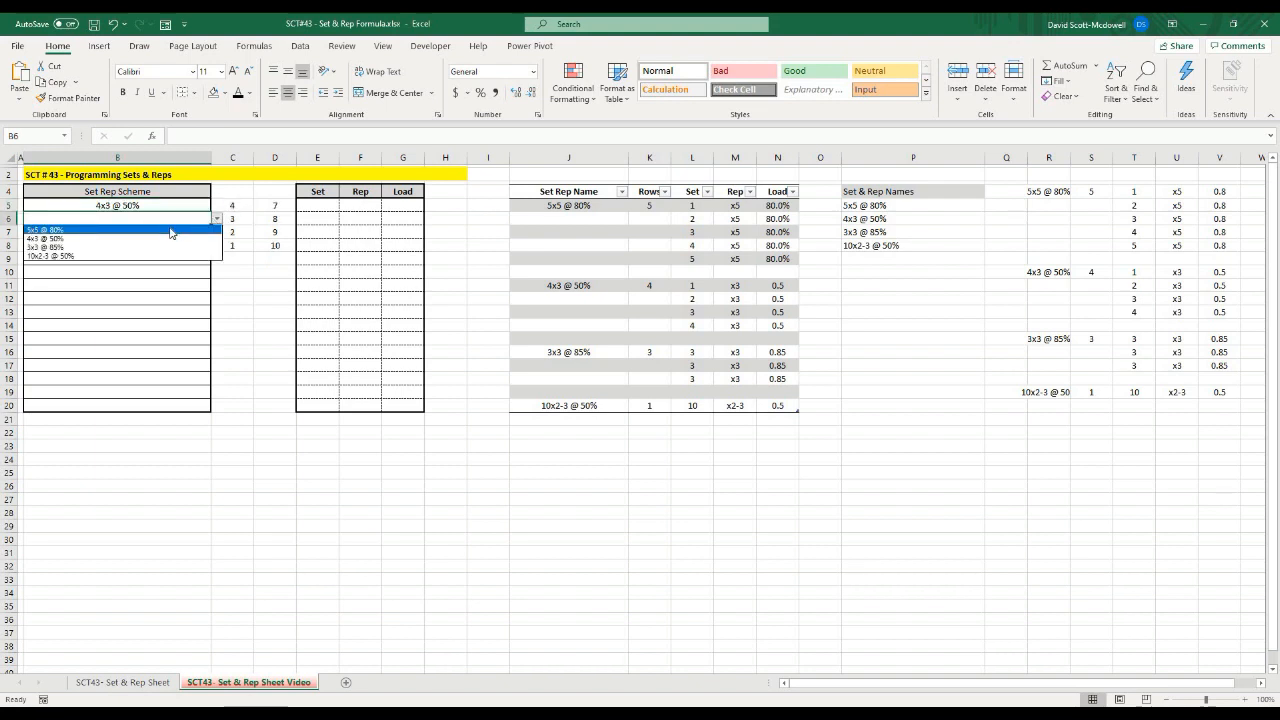
pyautogui.click(170, 231)
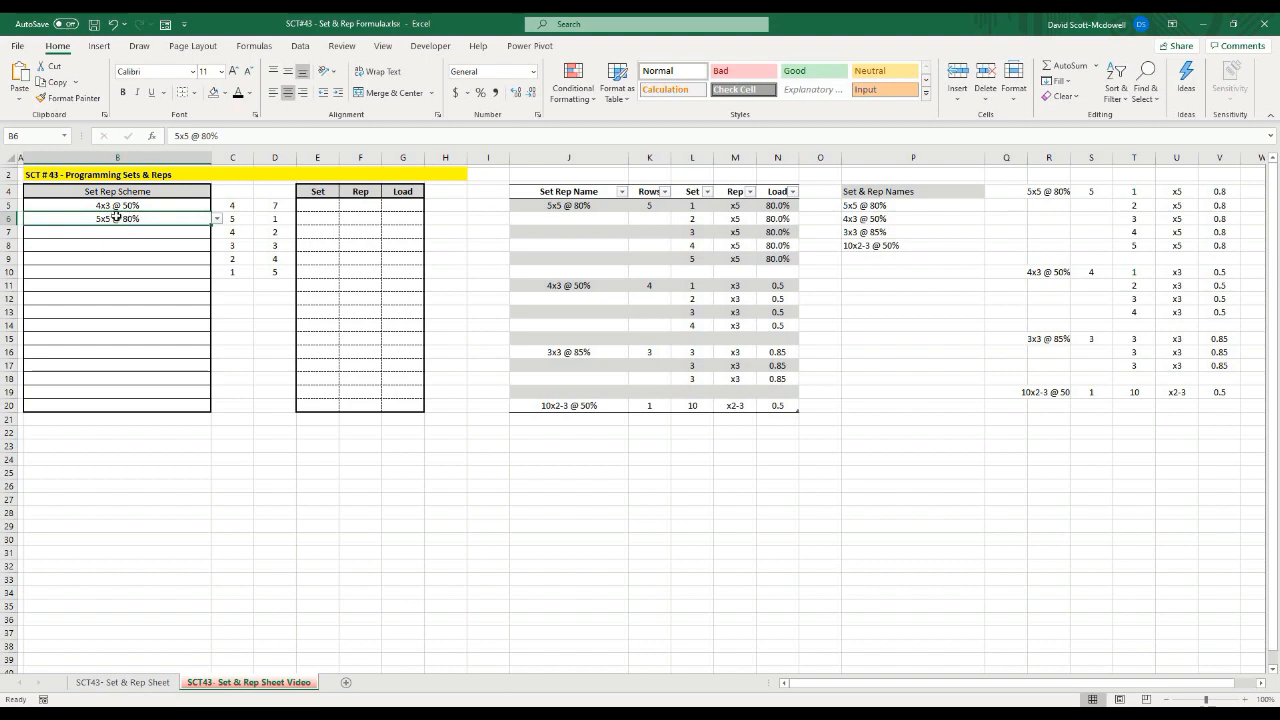
pyautogui.press('Delete')
pyautogui.click(216, 218)
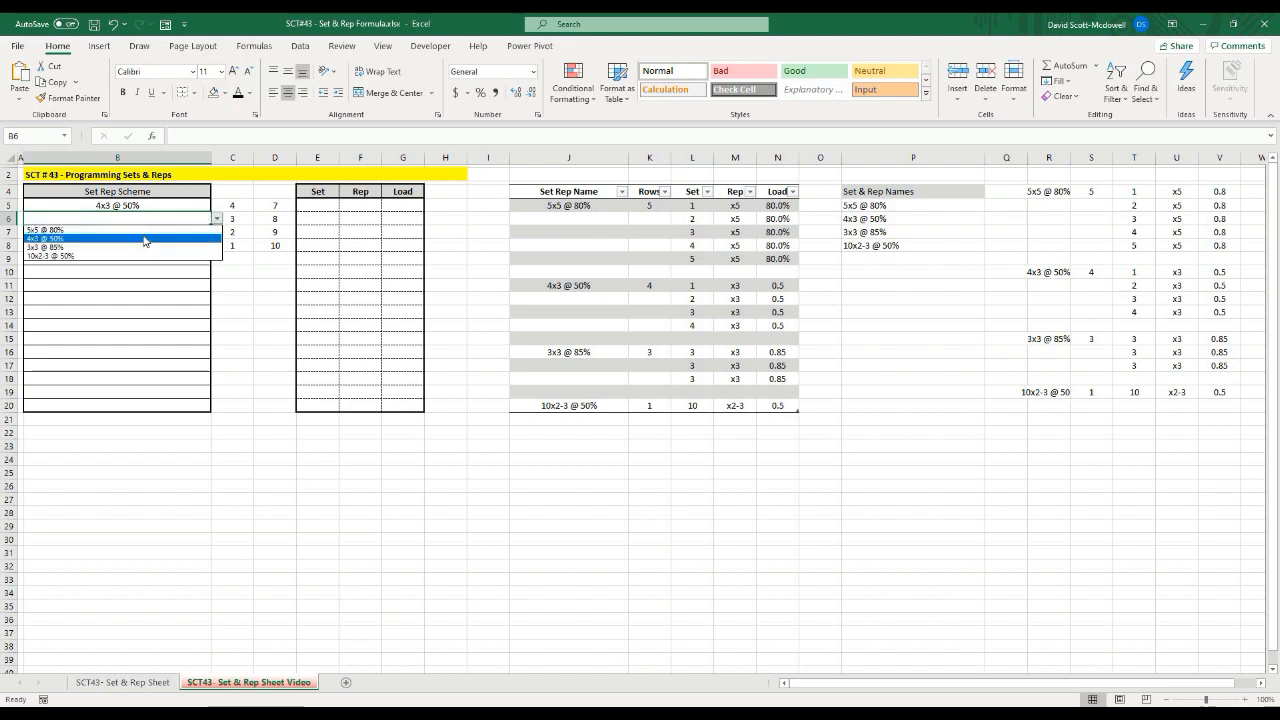
pyautogui.click(110, 238)
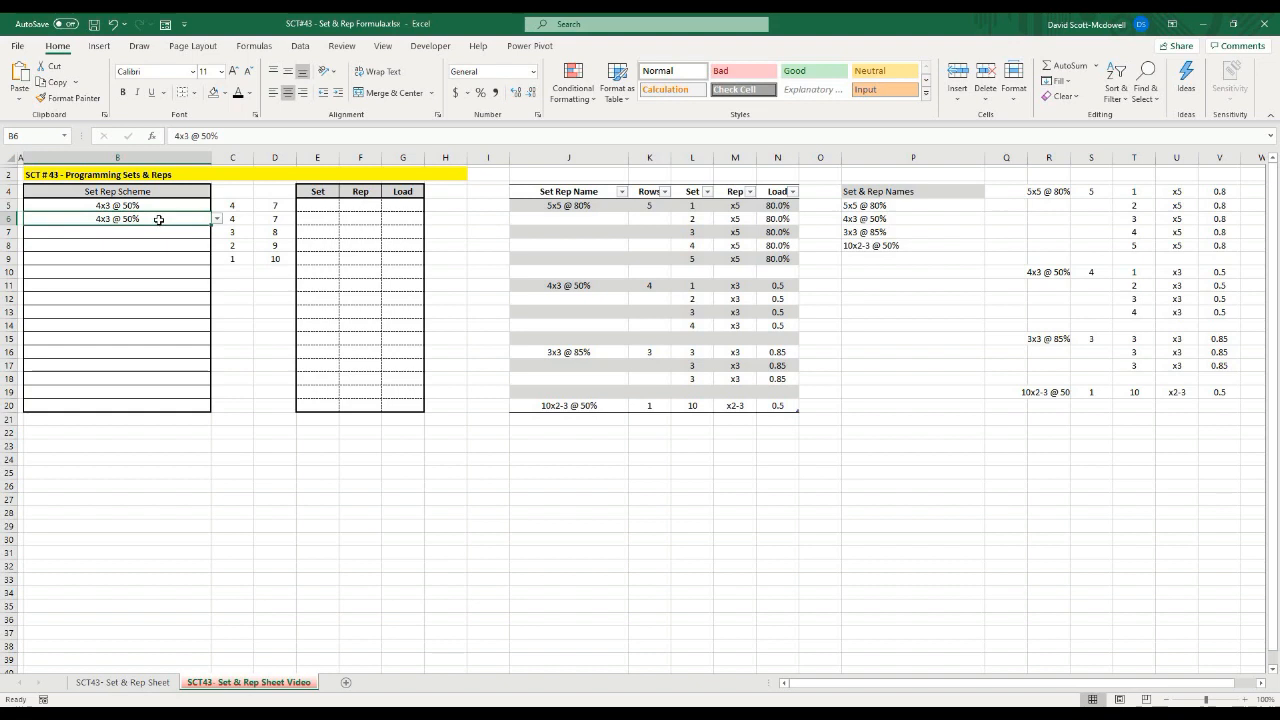
pyautogui.press('Delete')
# Wrap the D5 formula in IFERROR with "" as the error value and fill it down column D to row 20
pyautogui.click(272, 206)
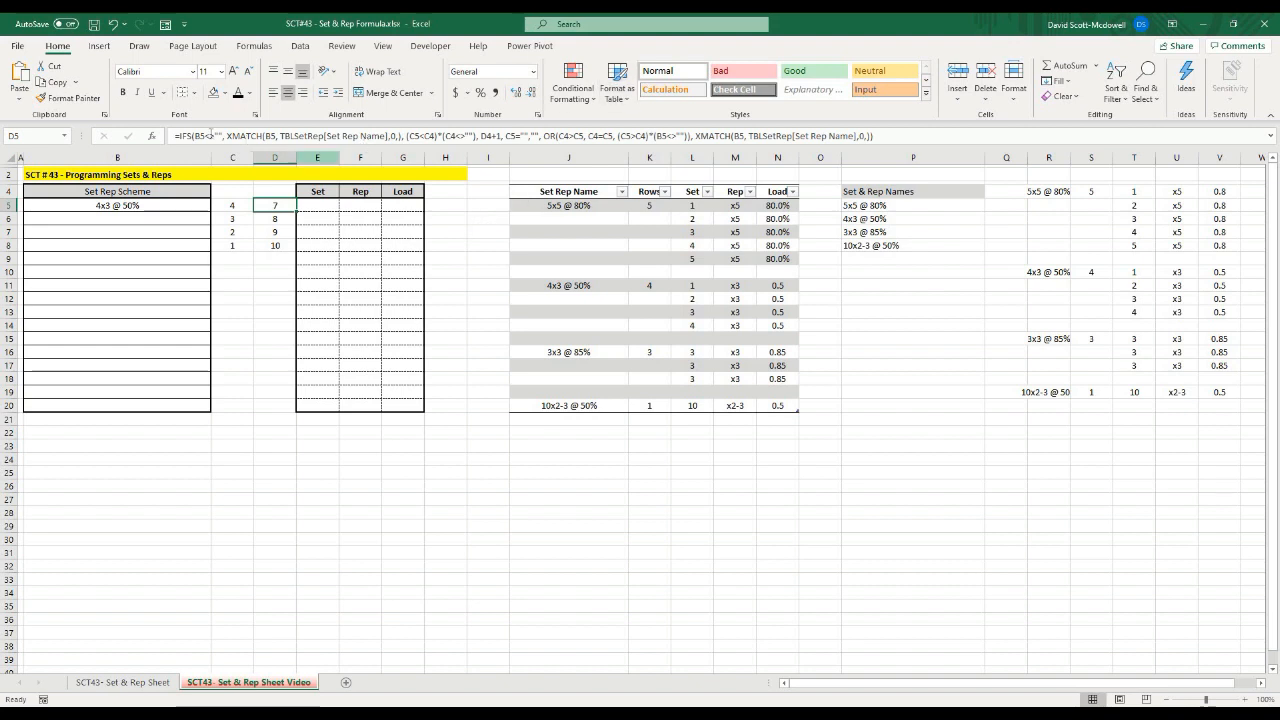
pyautogui.click(182, 136)
pyautogui.write('iferror(')
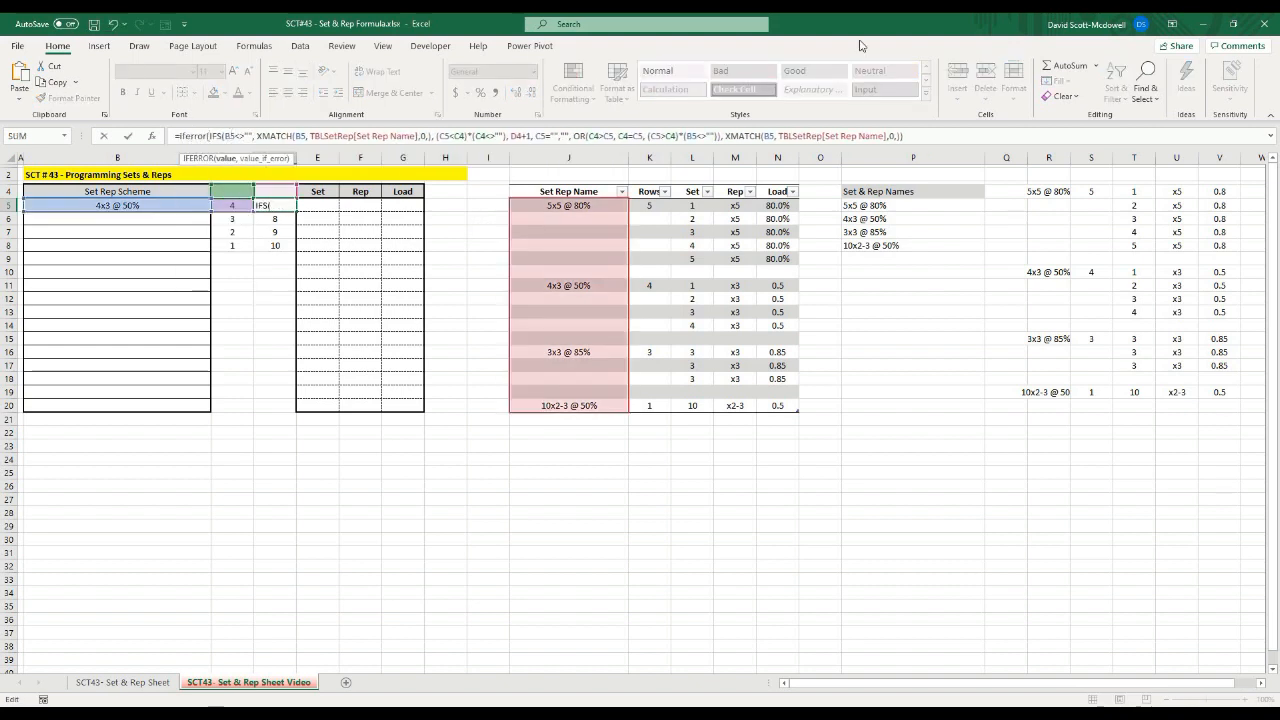
pyautogui.write(',"")')
pyautogui.hotkey('ctrl', 'Return')
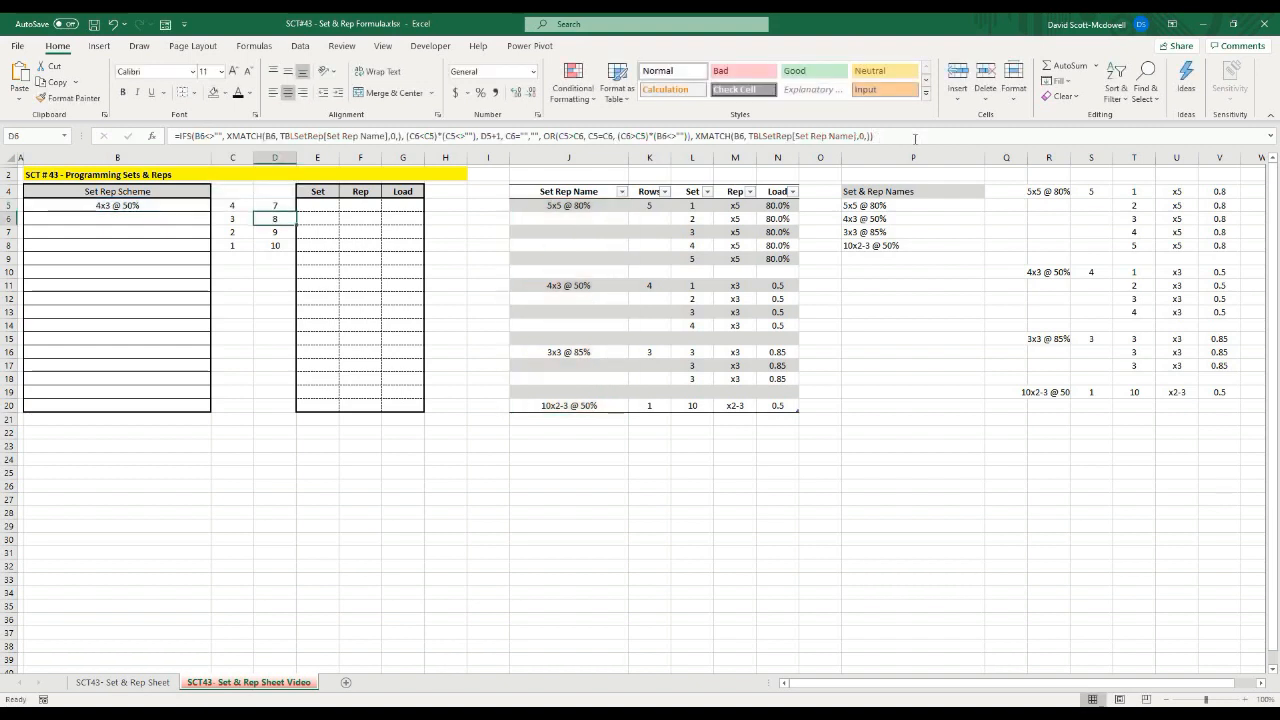
pyautogui.moveTo(297, 212); pyautogui.dragTo(296, 410)
pyautogui.click(263, 497)
pyautogui.click(513, 408)
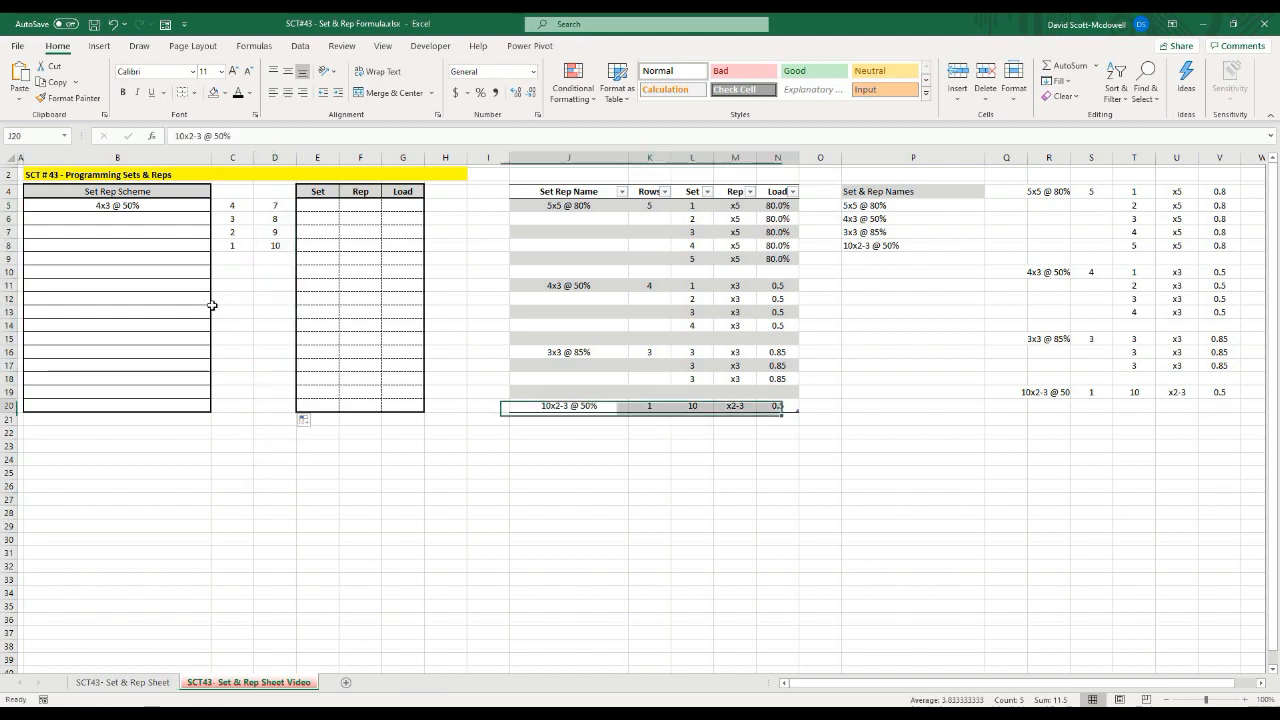
# Choose the 3x3 @ 85% scheme in B11 and the 4x3 @ 50% scheme in B17
pyautogui.click(120, 229)
pyautogui.click(88, 204)
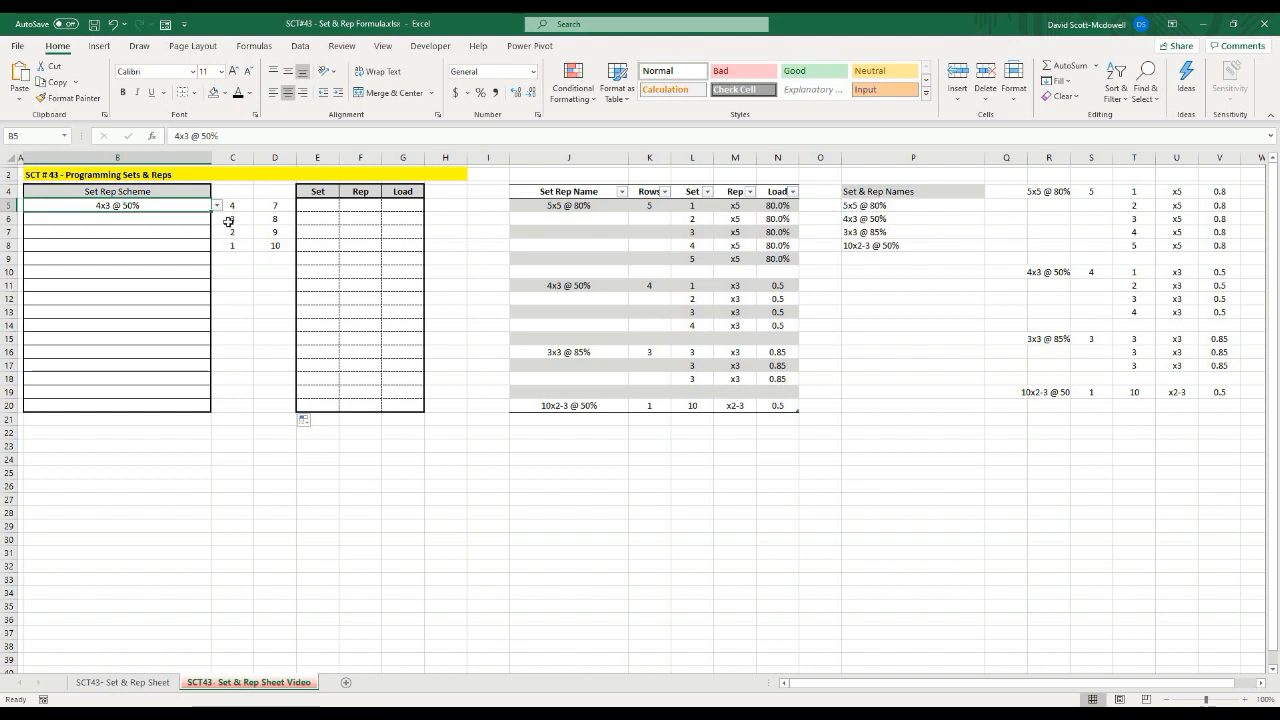
pyautogui.click(118, 245)
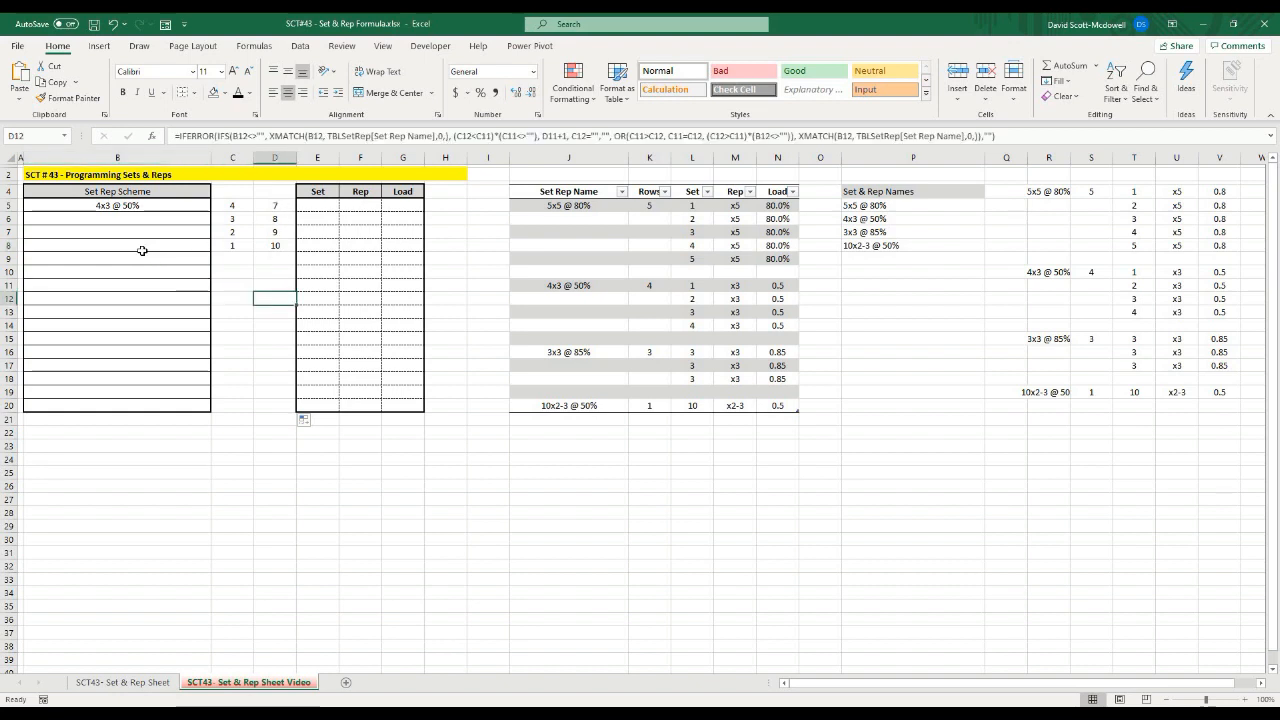
pyautogui.click(200, 285)
pyautogui.click(216, 288)
pyautogui.click(171, 316)
pyautogui.click(195, 325)
pyautogui.click(170, 365)
pyautogui.click(150, 391)
pyautogui.click(232, 472)
pyautogui.click(410, 487)
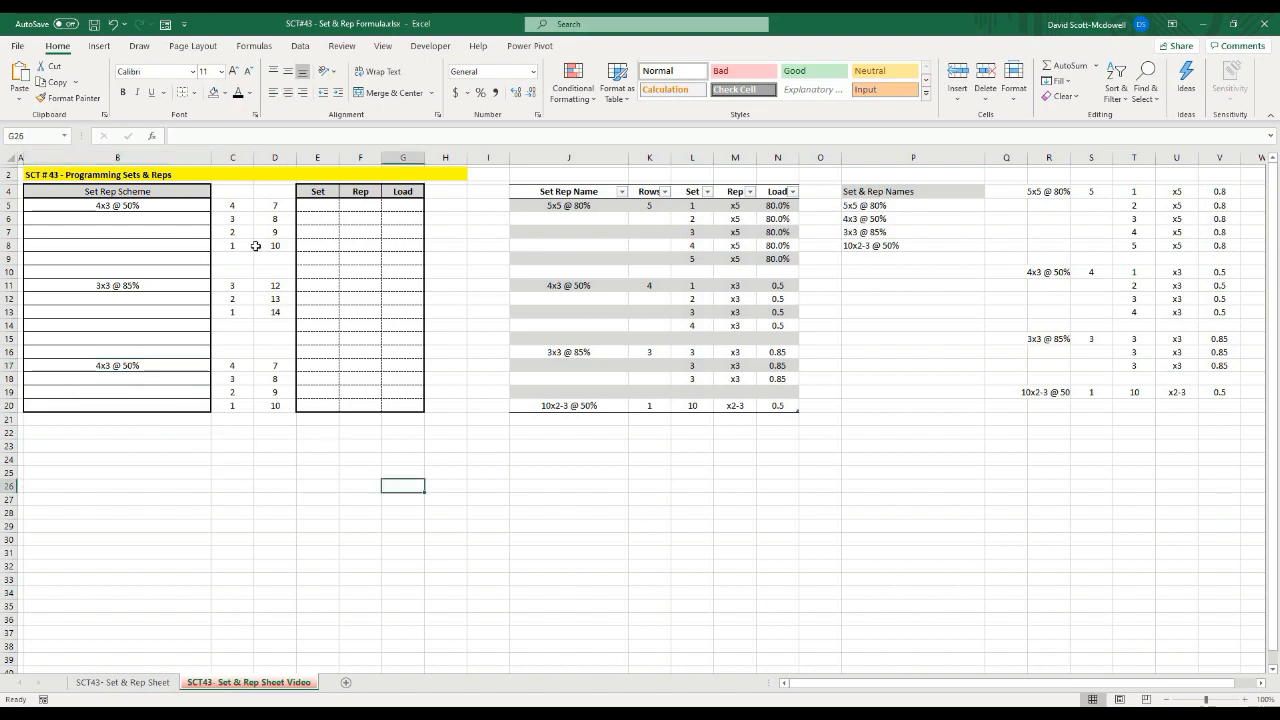
pyautogui.click(461, 553)
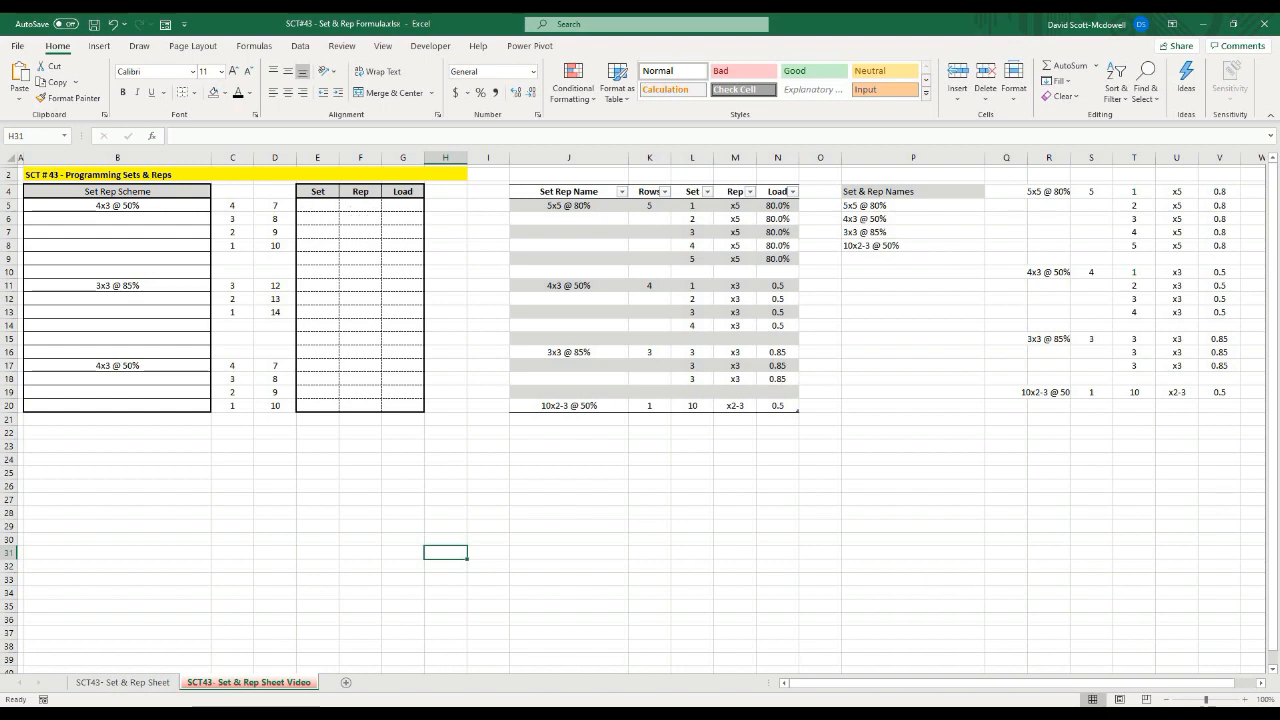
# Enter =INDEX(TBLSetRep[[Set]:[Load]], D5, 0) in E5 to return the set, rep and load
pyautogui.click(313, 203)
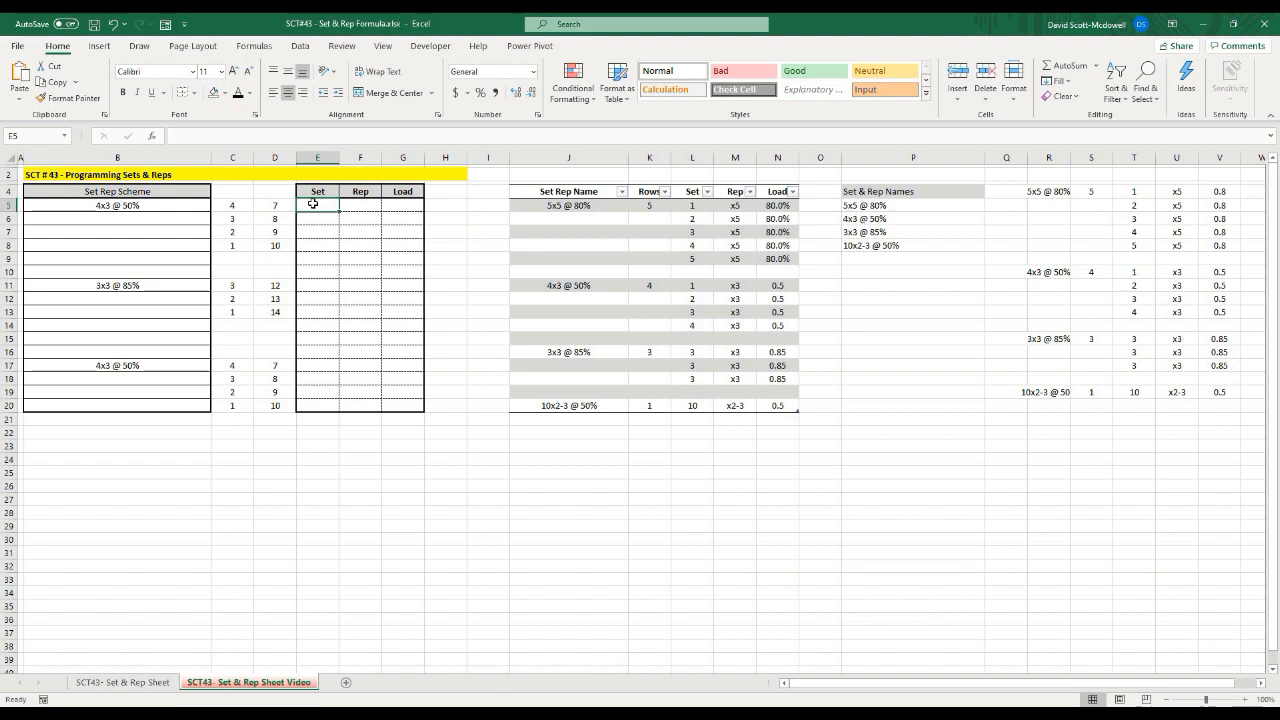
pyautogui.write('=')
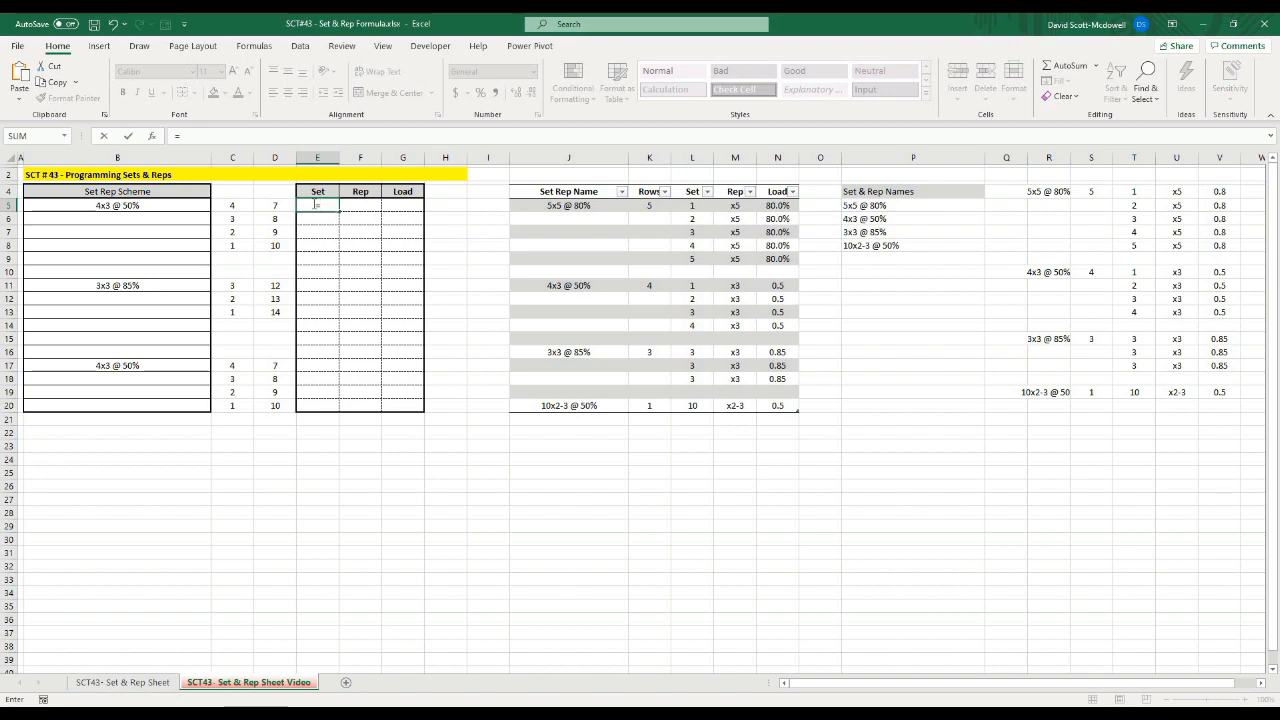
pyautogui.write('index(')
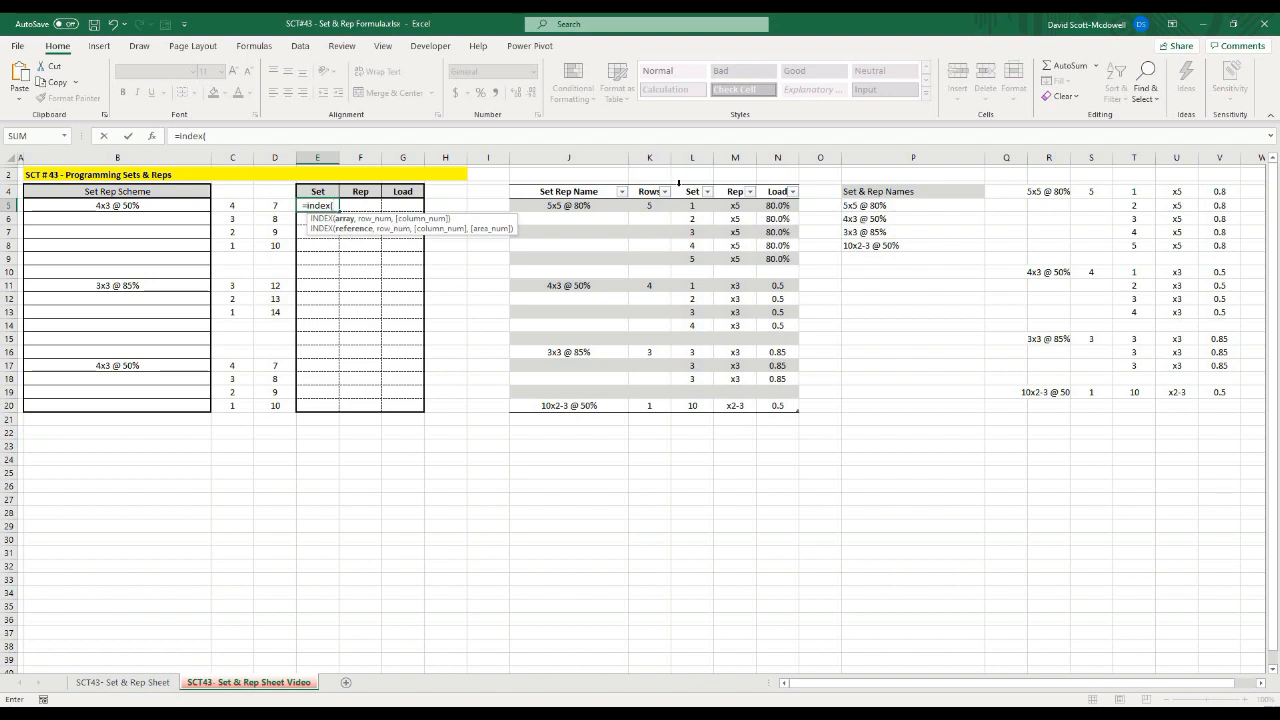
pyautogui.moveTo(686, 186); pyautogui.dragTo(771, 187)
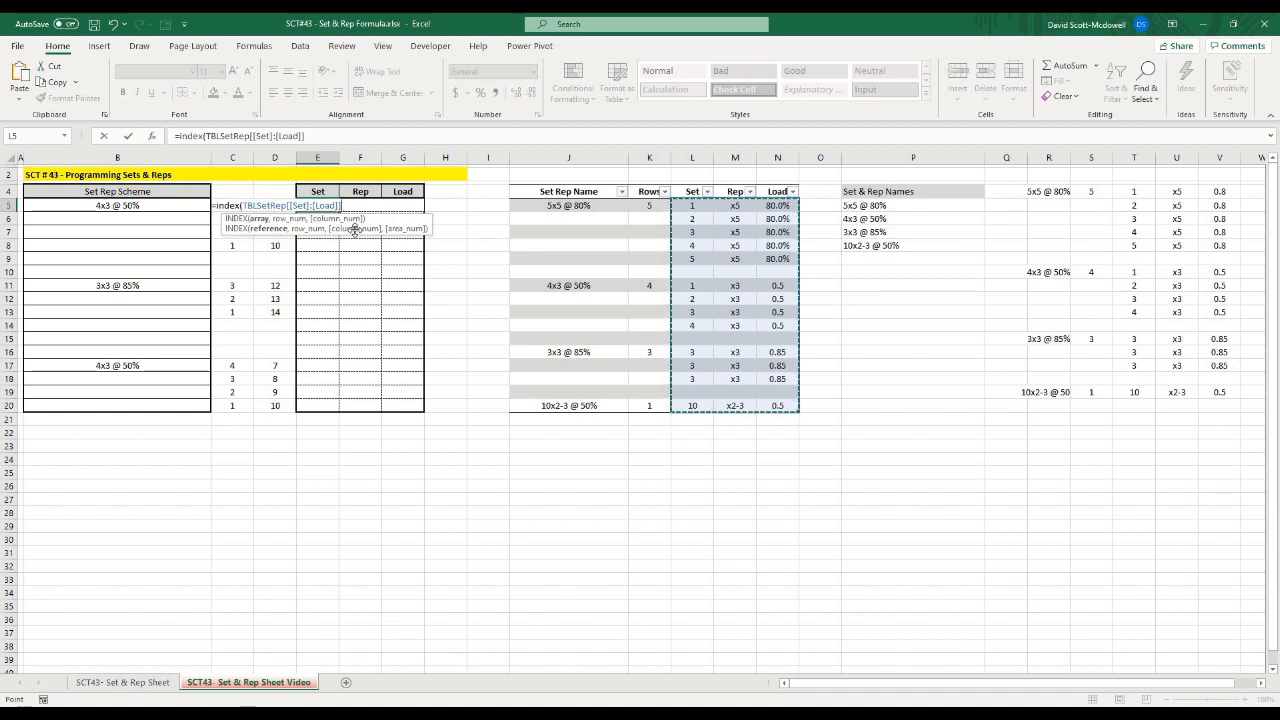
pyautogui.write(',')
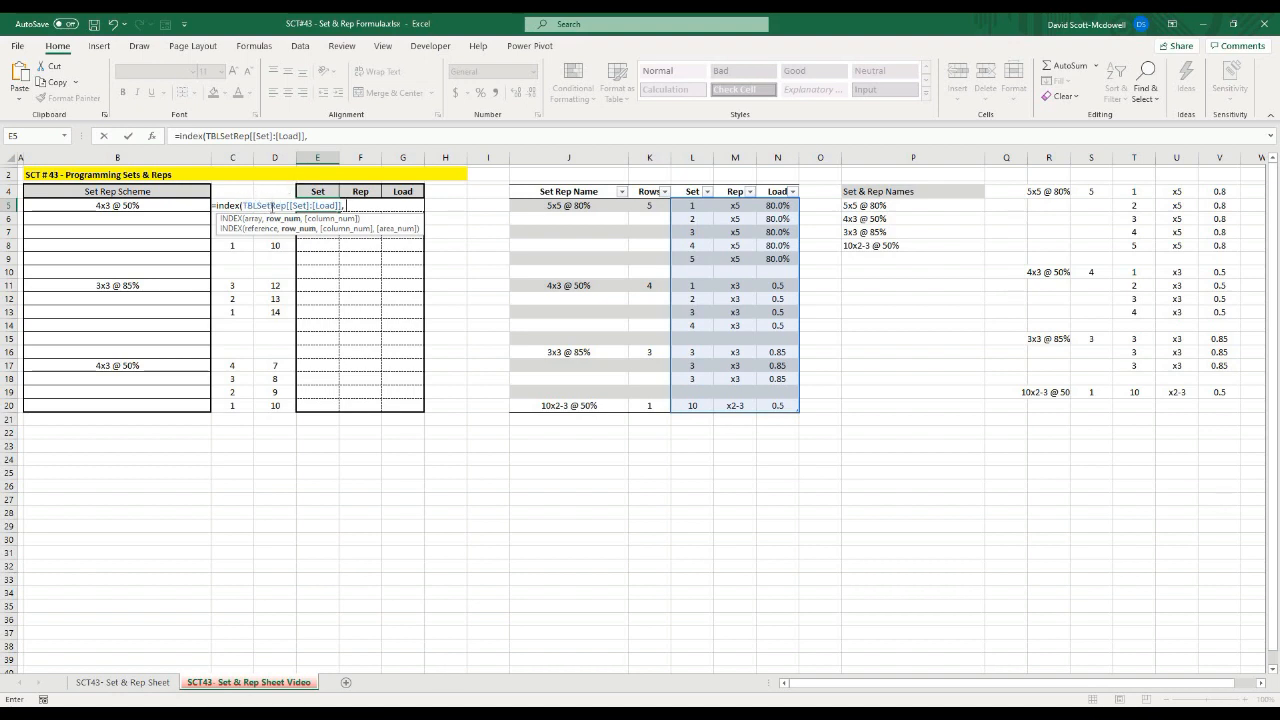
pyautogui.write('d5')
pyautogui.write(',')
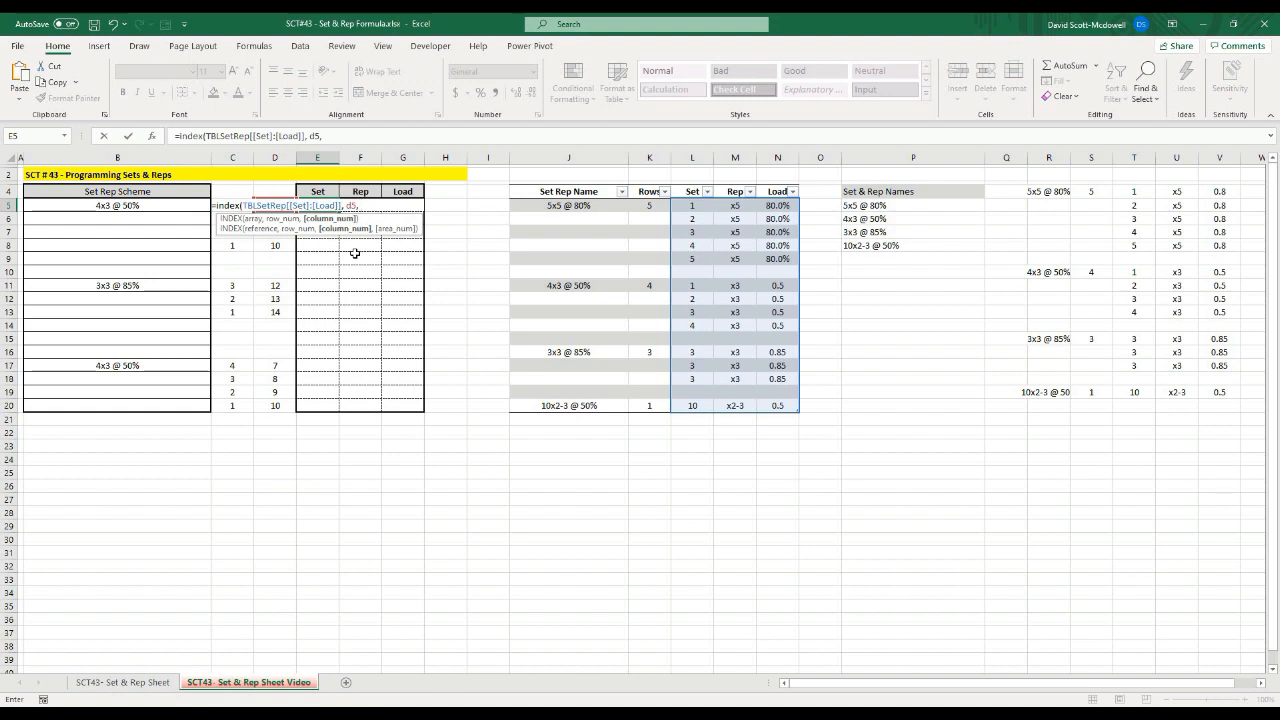
pyautogui.write(' 0,')
pyautogui.press('BackSpace')
pyautogui.write(')')
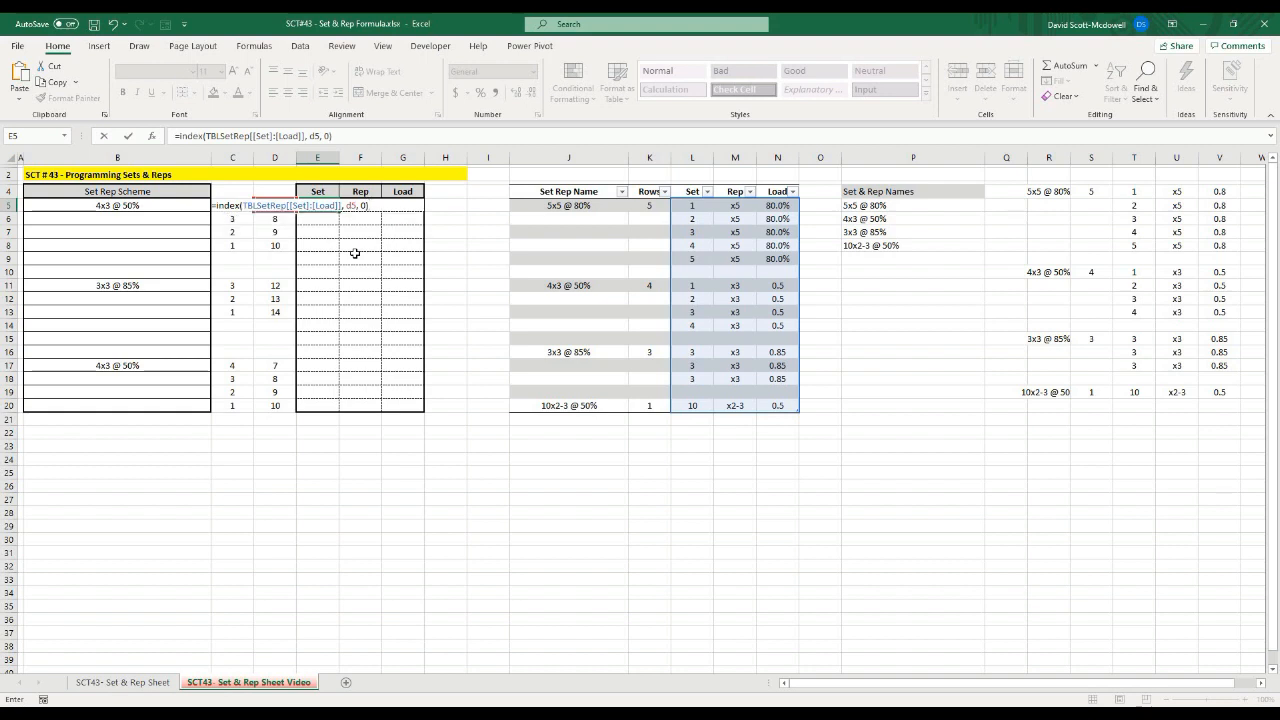
pyautogui.press('Return')
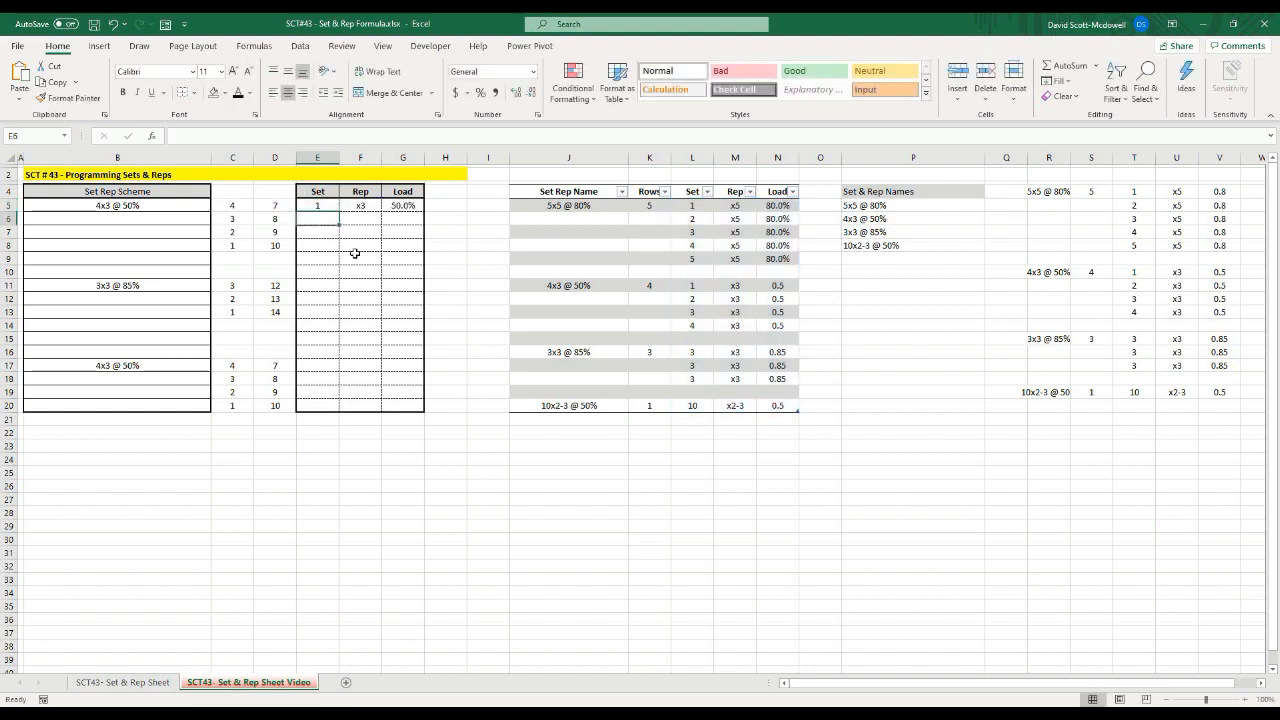
# Fill the E5 INDEX formula down column E to row 20
pyautogui.click(355, 253)
pyautogui.click(313, 204)
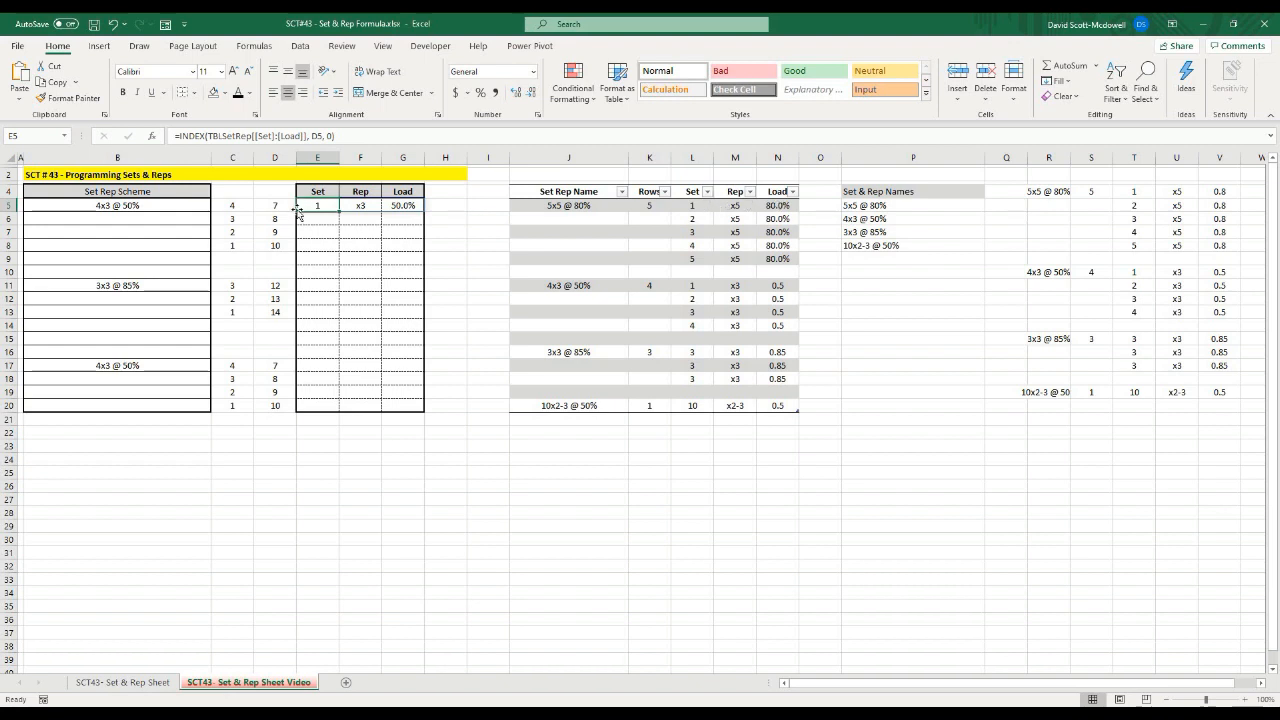
pyautogui.moveTo(339, 212); pyautogui.dragTo(402, 417)
pyautogui.click(317, 469)
pyautogui.click(474, 265)
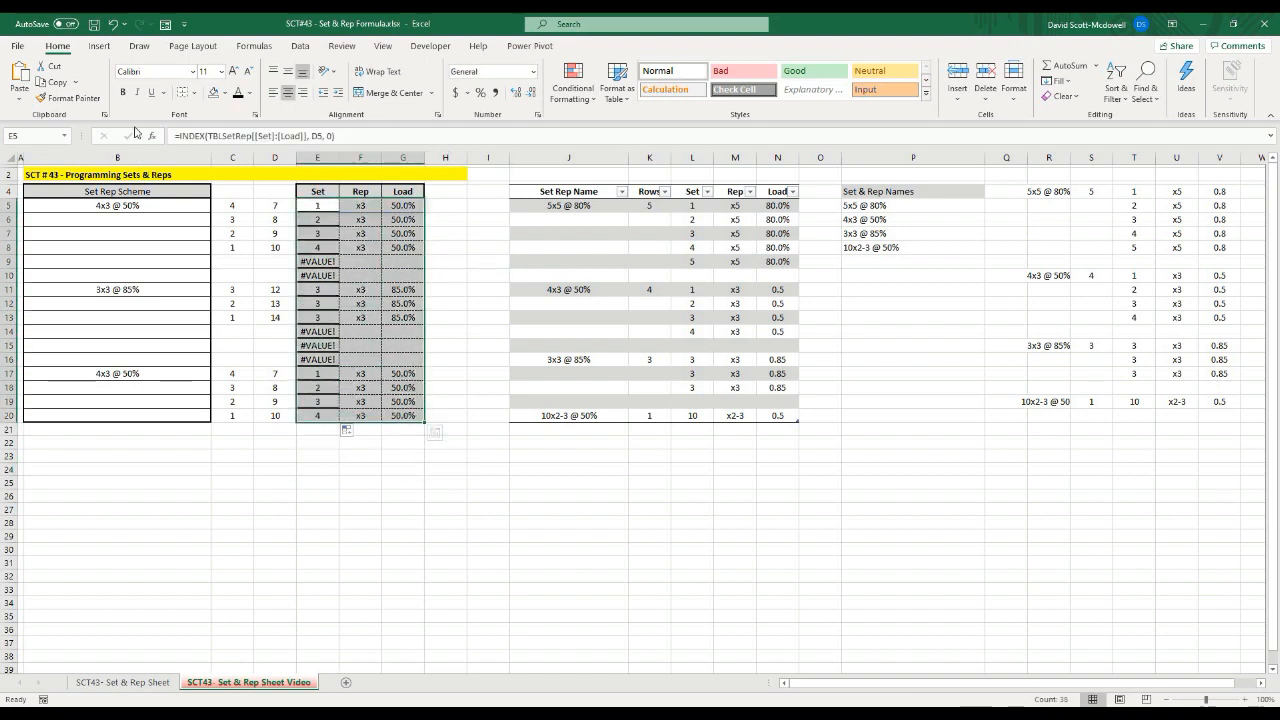
# Restore the dashed inner horizontal borders of the Set, Rep and Load range E5:G20
pyautogui.click(193, 92)
pyautogui.click(226, 493)
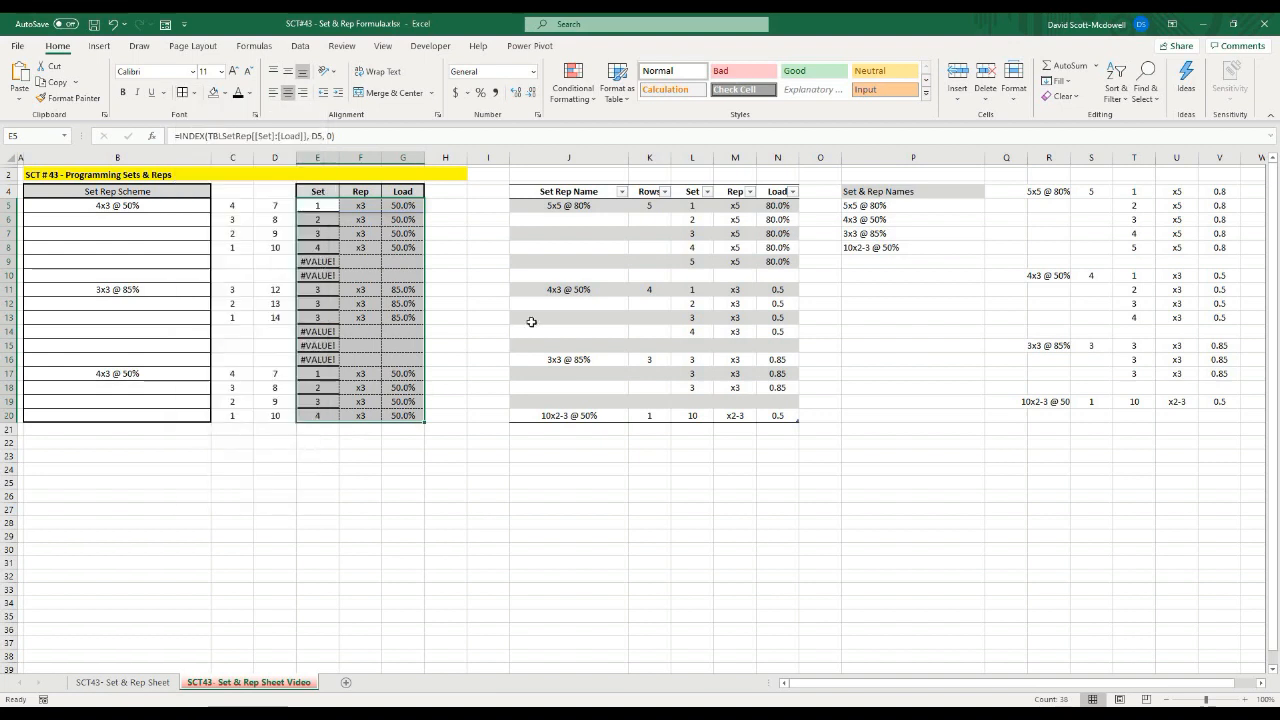
pyautogui.click(356, 359)
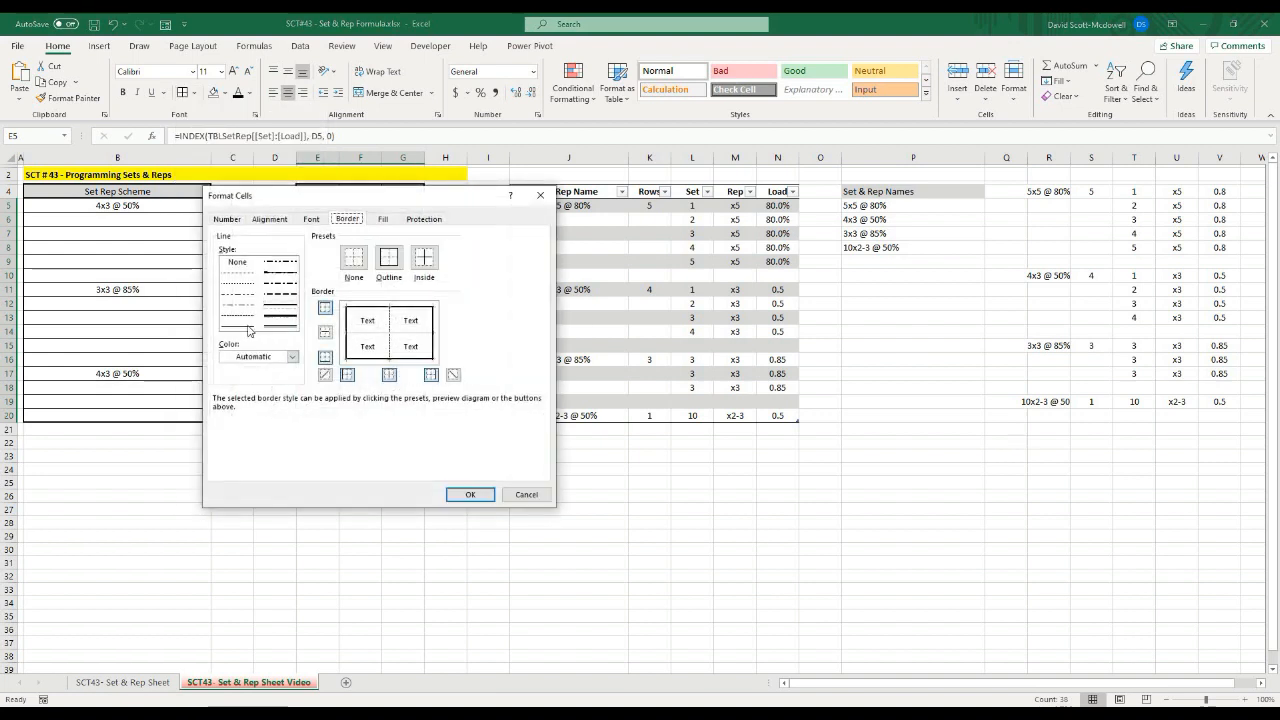
pyautogui.click(245, 318)
pyautogui.click(380, 334)
pyautogui.click(470, 494)
pyautogui.click(457, 537)
pyautogui.click(346, 447)
pyautogui.click(491, 474)
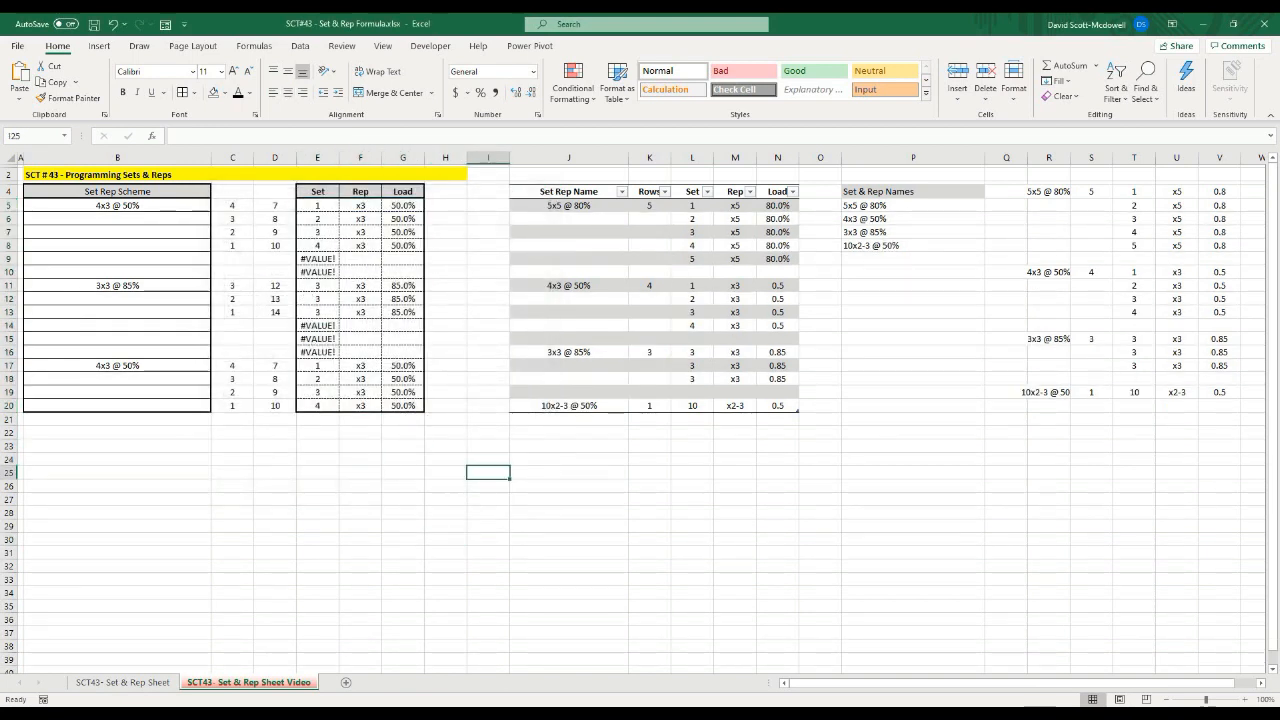
# Wrap the E5 INDEX formula in IFERROR with "" as the error value
pyautogui.click(310, 270)
pyautogui.click(318, 445)
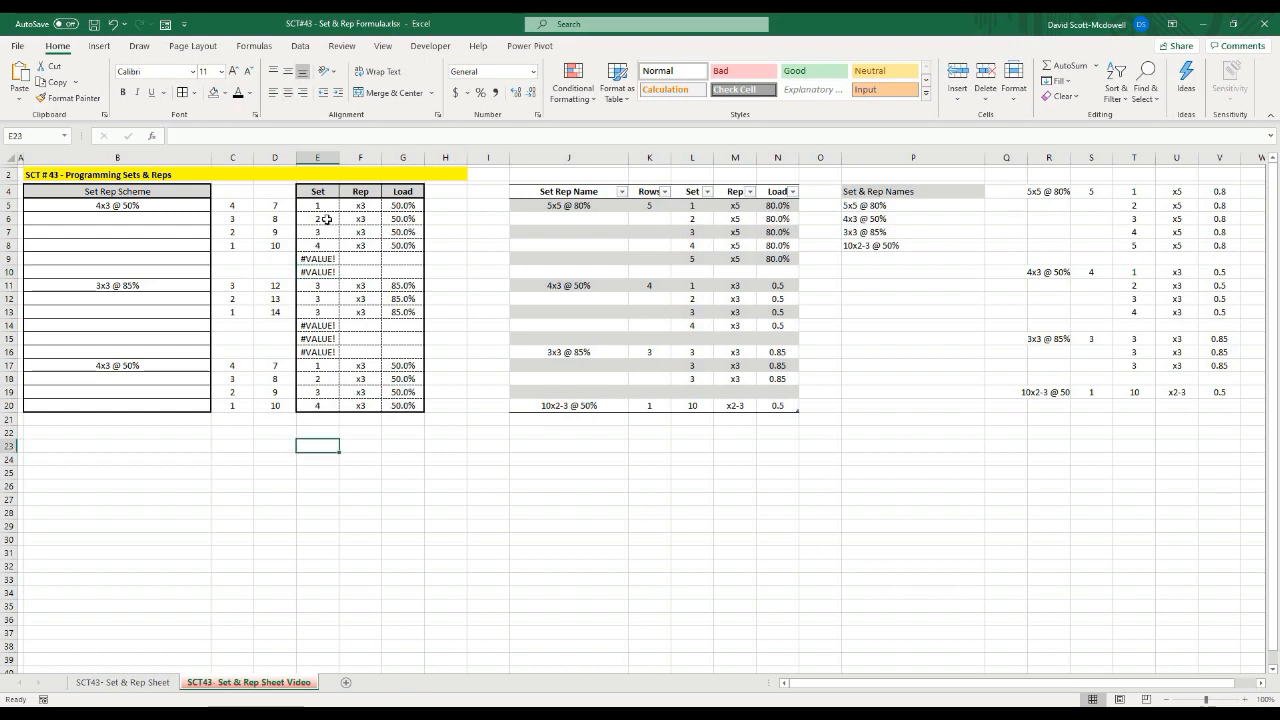
pyautogui.click(326, 260)
pyautogui.click(320, 312)
pyautogui.click(320, 208)
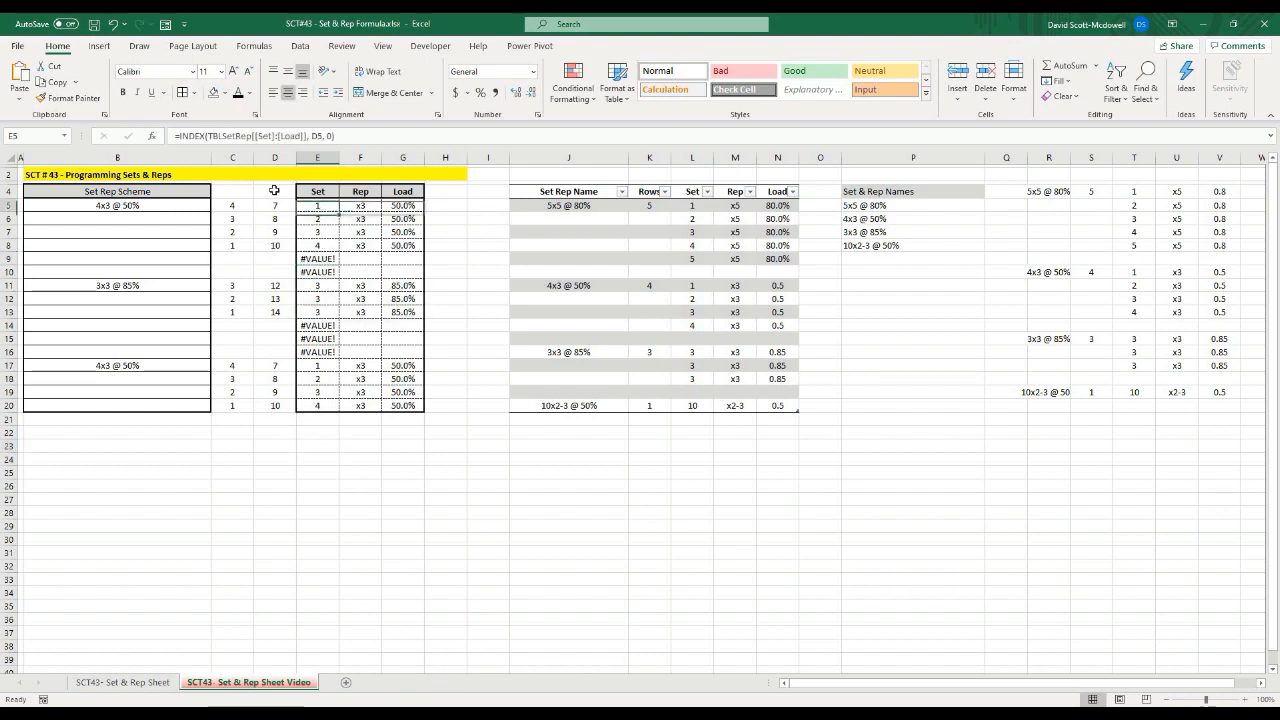
pyautogui.click(179, 135)
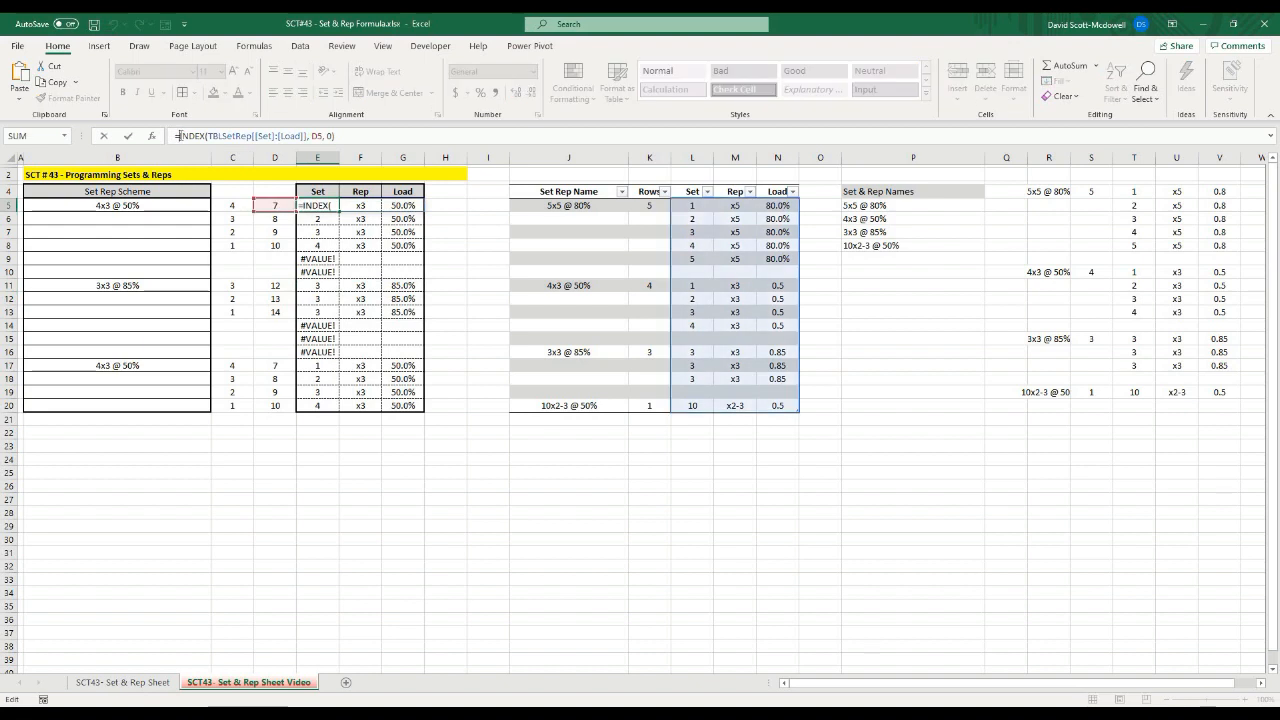
pyautogui.write('iferror')
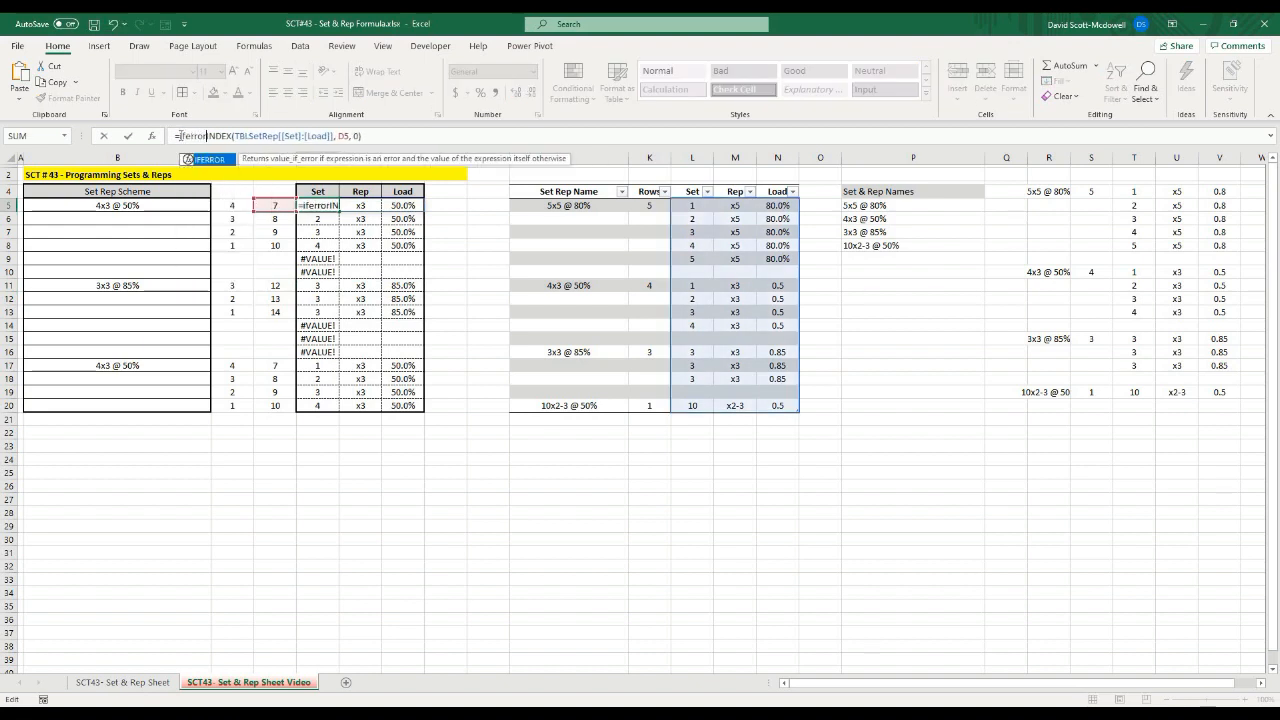
pyautogui.write('(')
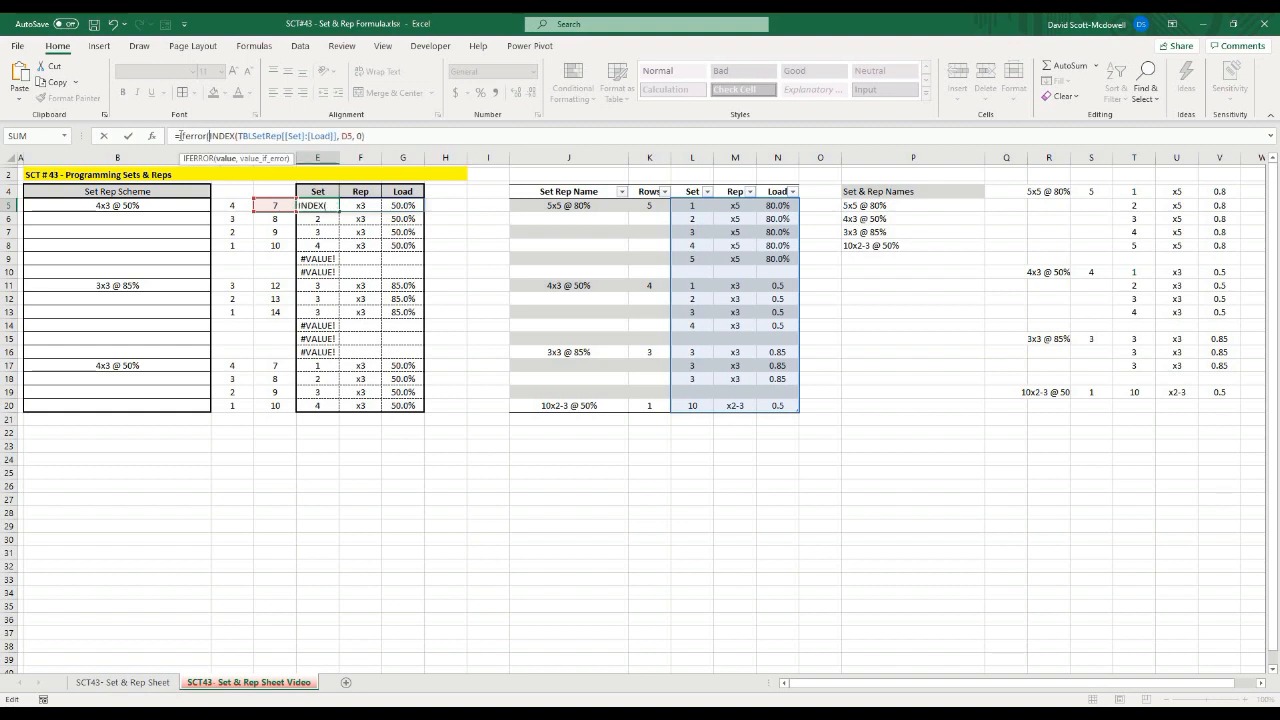
pyautogui.click(397, 136)
pyautogui.write(',"")')
pyautogui.press('Return')
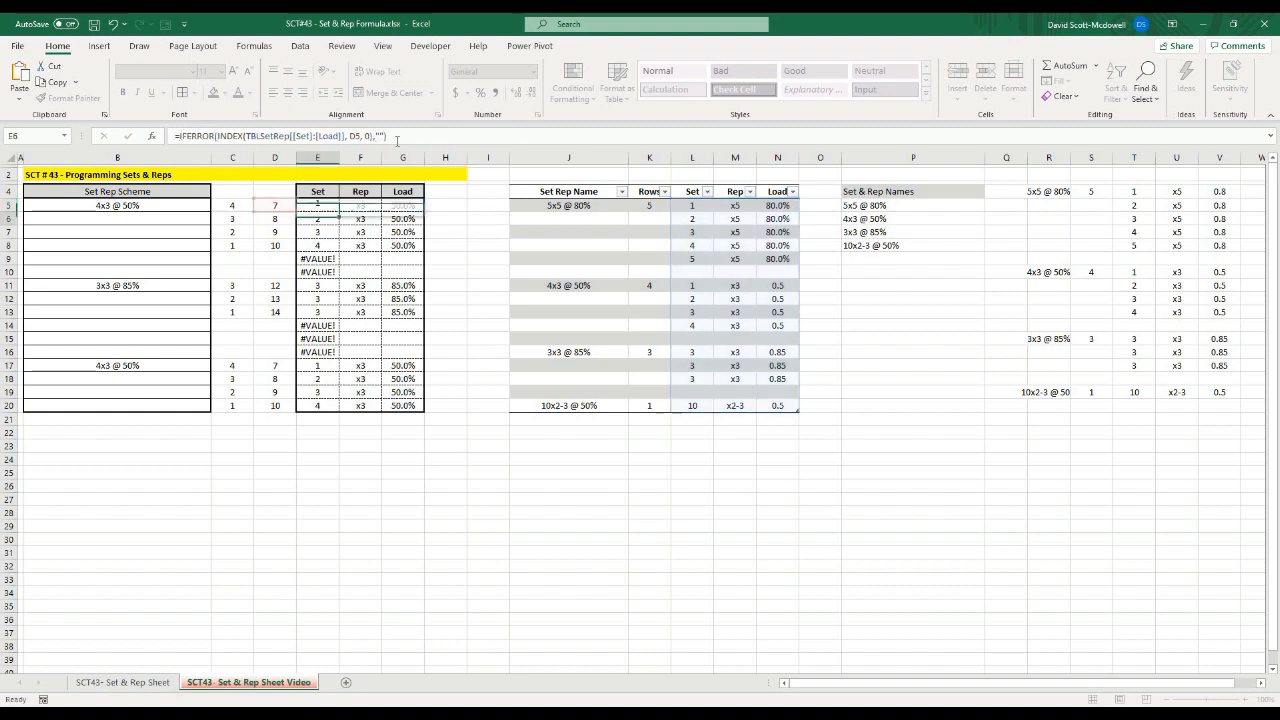
# Fill the E5 IFERROR formula down column E to row 20
pyautogui.press('Up')
pyautogui.moveTo(339, 212); pyautogui.dragTo(331, 409)
pyautogui.click(318, 270)
# Restore the dashed inner horizontal borders of the Set, Rep and Load range E5:G20
pyautogui.moveTo(405, 415); pyautogui.dragTo(318, 205)
pyautogui.click(197, 93)
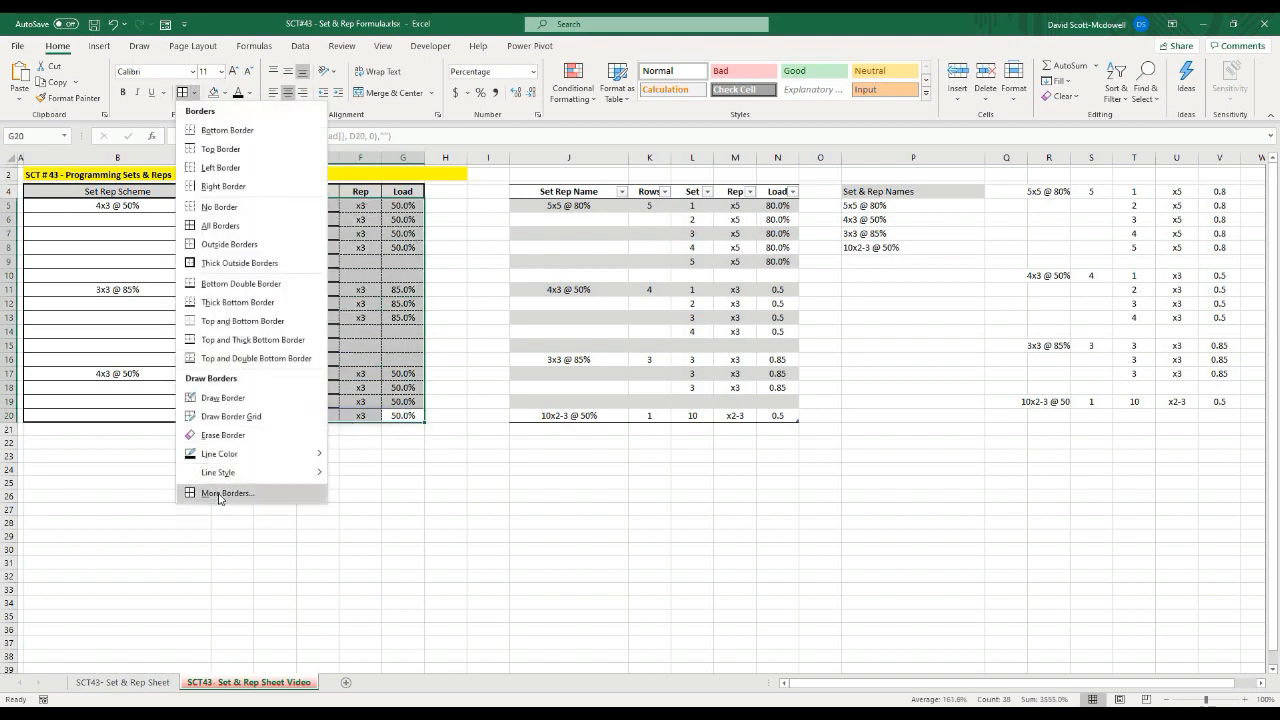
pyautogui.click(220, 496)
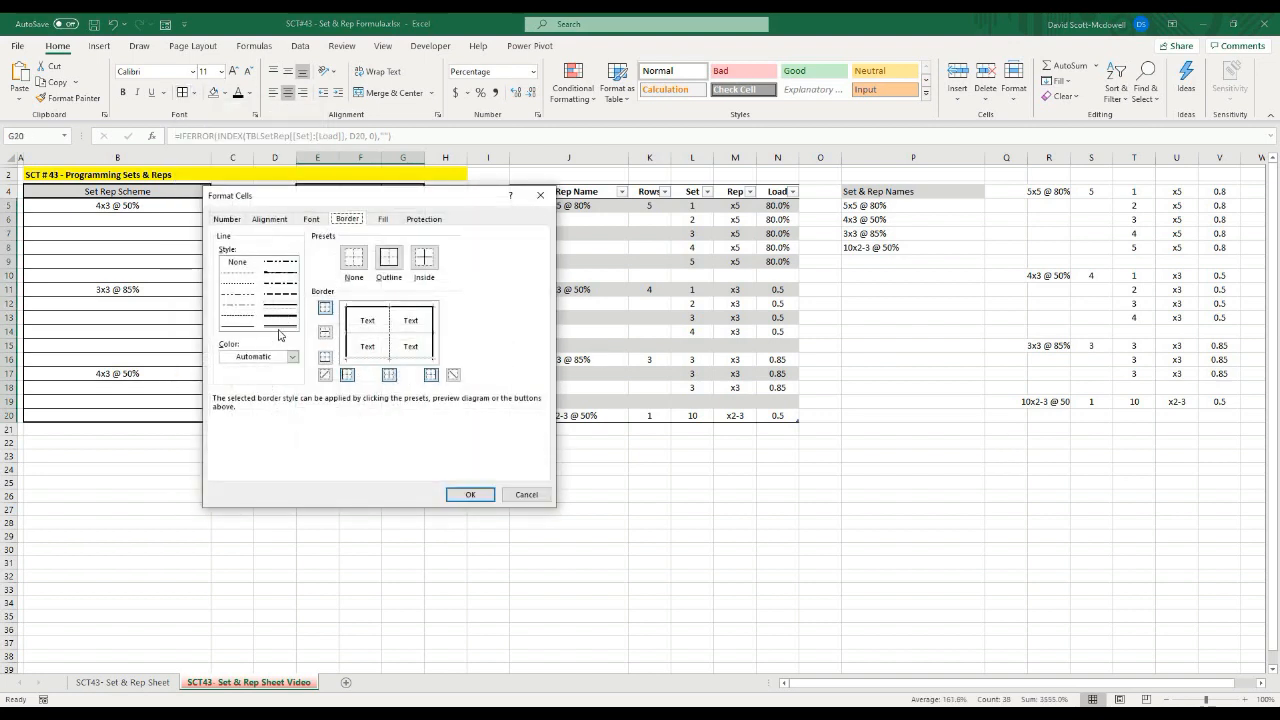
pyautogui.click(236, 320)
pyautogui.click(325, 331)
pyautogui.click(470, 494)
pyautogui.click(510, 526)
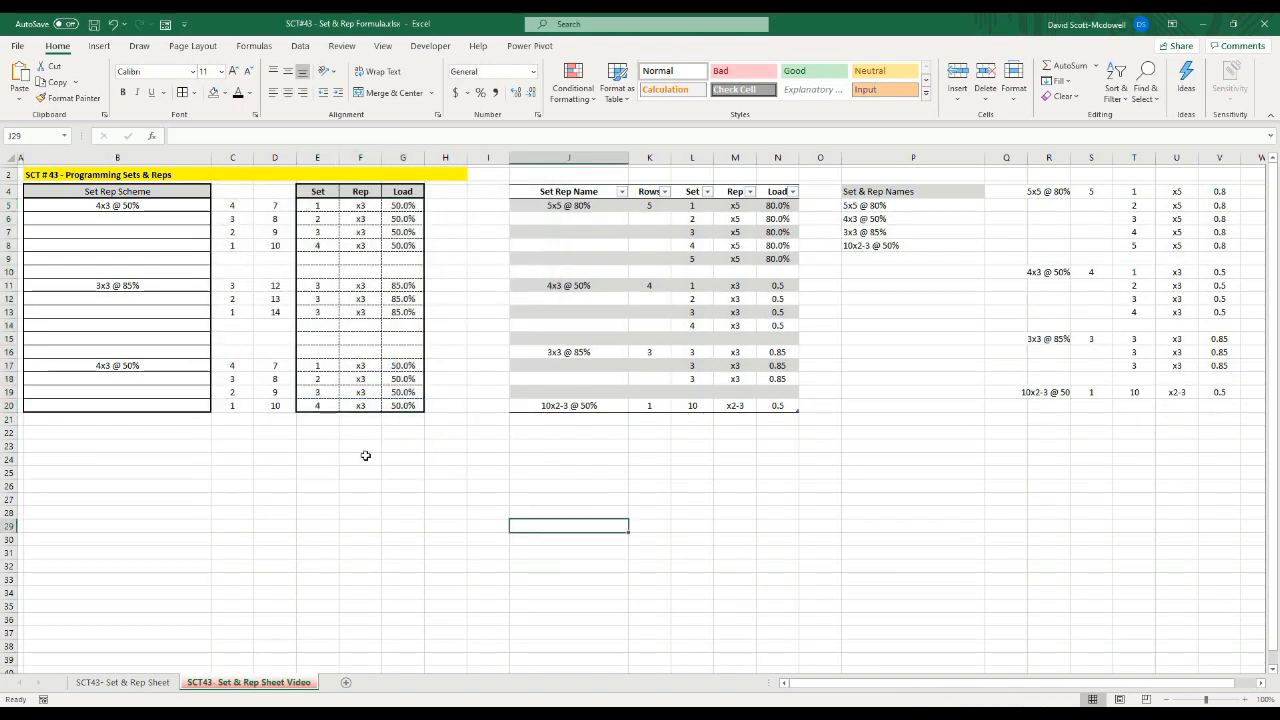
# Clear the chosen set rep schemes from cells B11 and B17
pyautogui.click(332, 445)
pyautogui.click(136, 275)
pyautogui.click(149, 236)
pyautogui.click(163, 282)
pyautogui.press('Delete')
pyautogui.click(134, 367)
pyautogui.press('Delete')
pyautogui.click(163, 475)
# Choose the 5x5 @ 80% scheme in cell B10
pyautogui.click(132, 257)
pyautogui.click(132, 231)
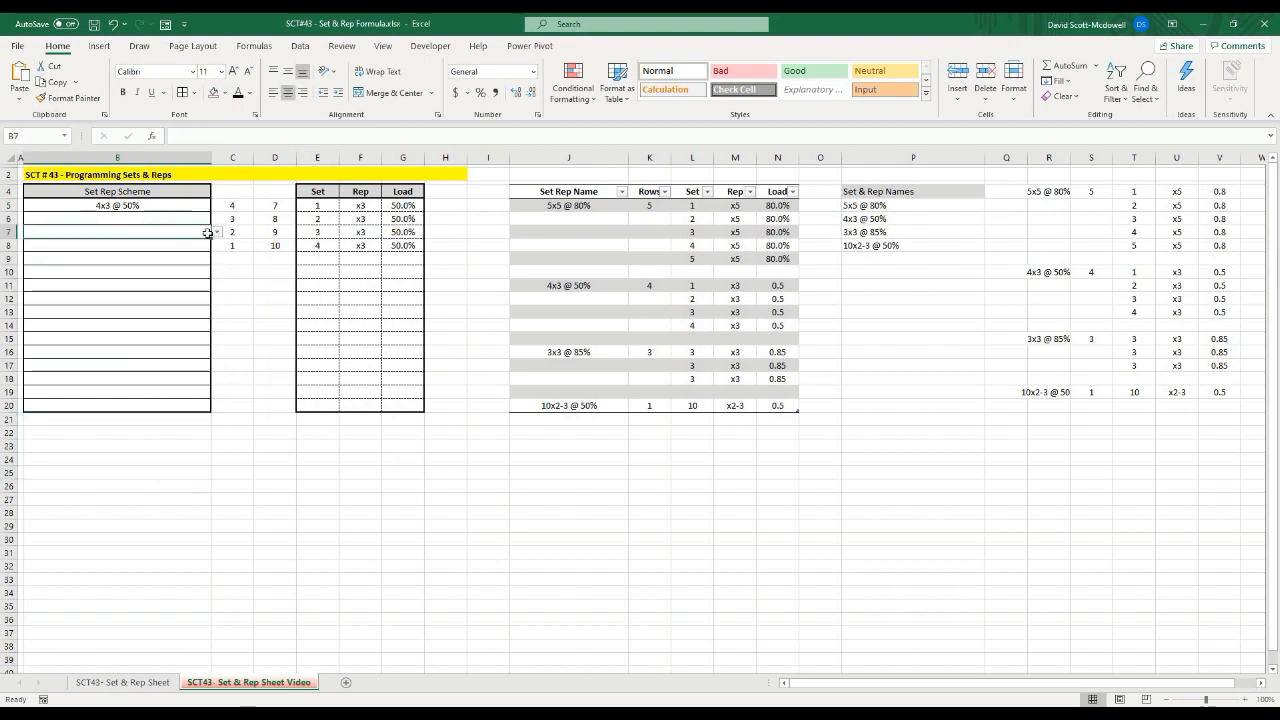
pyautogui.click(152, 257)
pyautogui.click(160, 272)
pyautogui.click(216, 272)
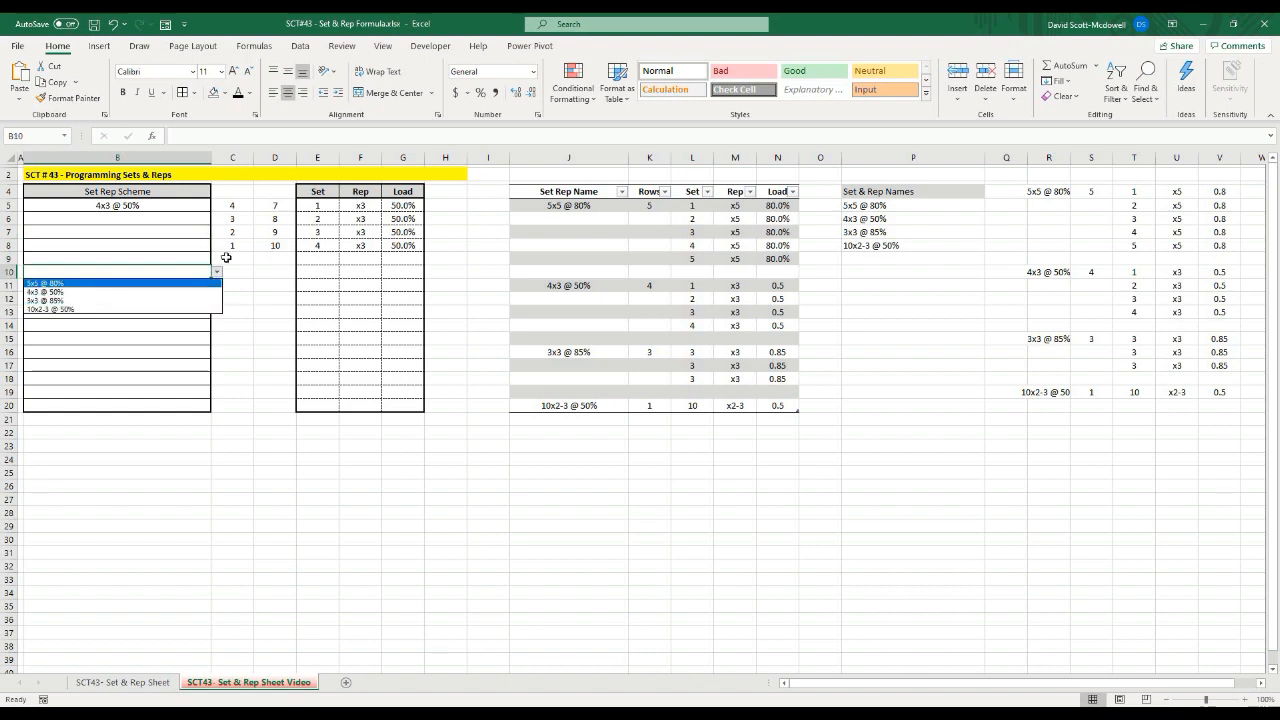
pyautogui.click(70, 284)
pyautogui.click(275, 205)
pyautogui.click(275, 218)
pyautogui.click(275, 232)
pyautogui.click(275, 245)
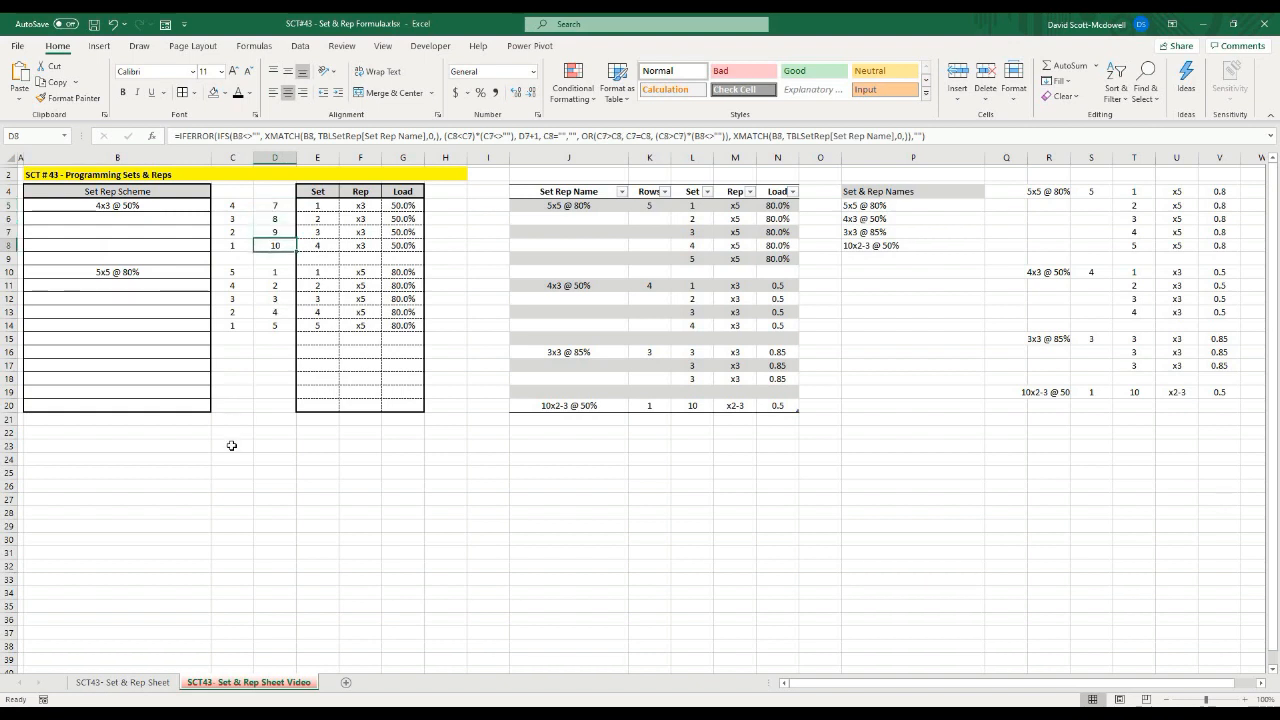
# Choose the 4x3 @ 50% scheme in cell B16
pyautogui.click(135, 352)
pyautogui.click(216, 352)
pyautogui.click(169, 372)
pyautogui.click(171, 486)
pyautogui.click(376, 537)
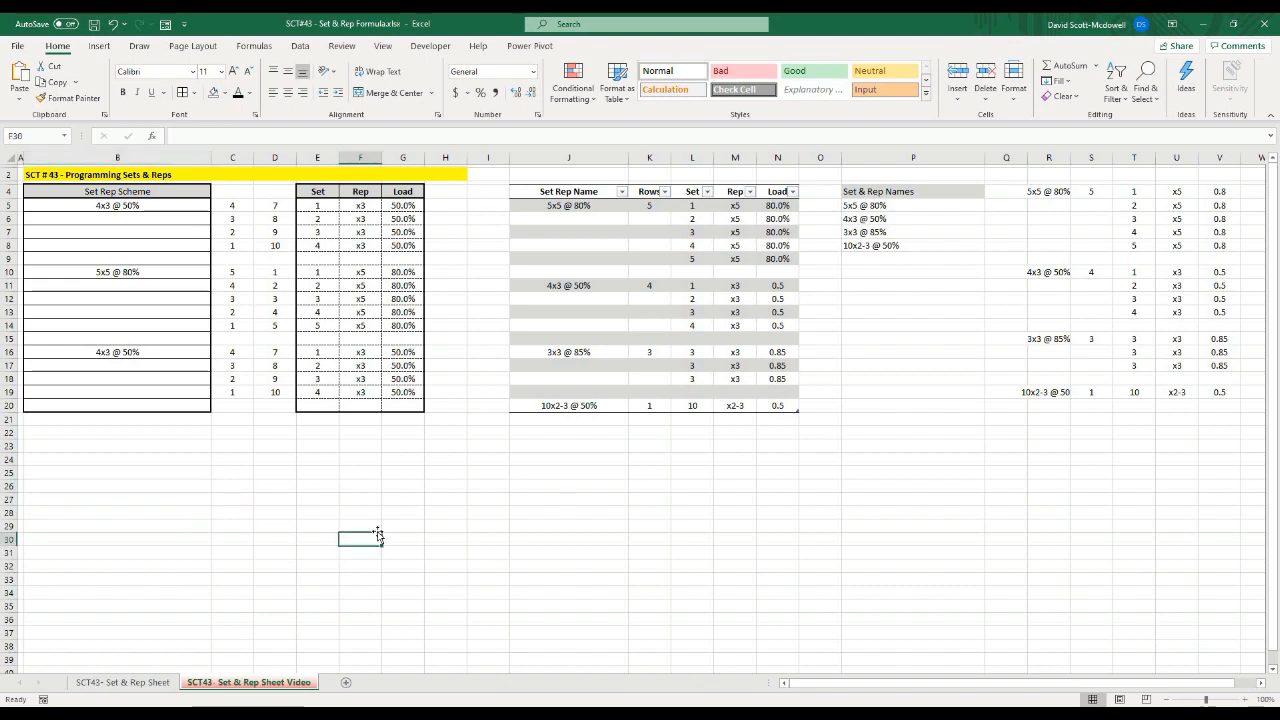
# Extend the set rep table below a blank row 21 with the scheme name 5x8-10 @ RPE6 in J22 and 5 in its Rows column
pyautogui.click(604, 421)
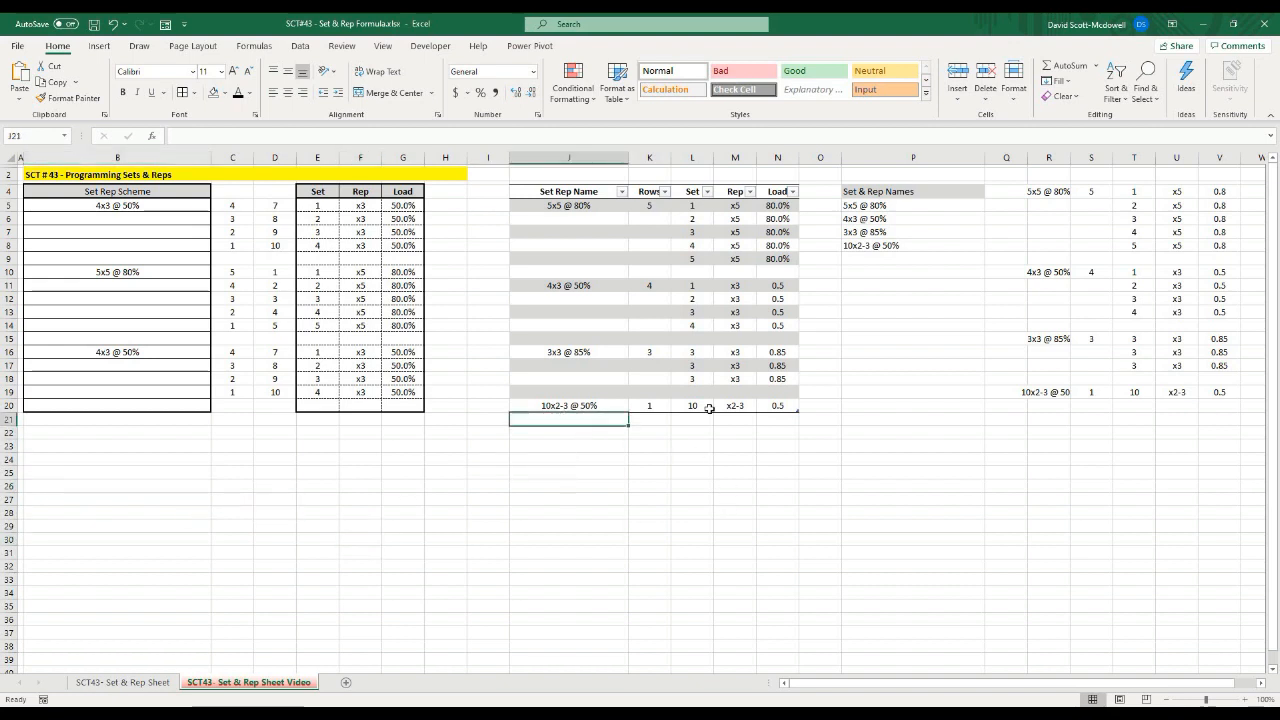
pyautogui.press('Return')
pyautogui.press('Return')
pyautogui.press('Up')
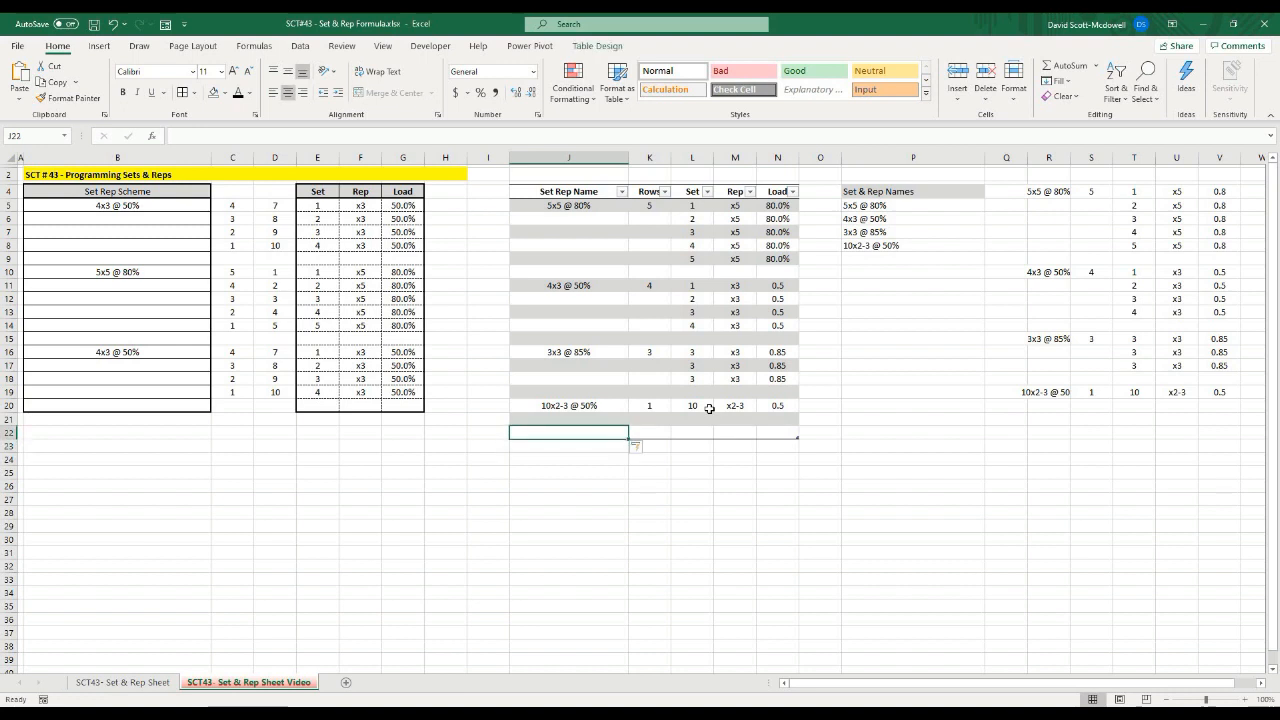
pyautogui.write('5')
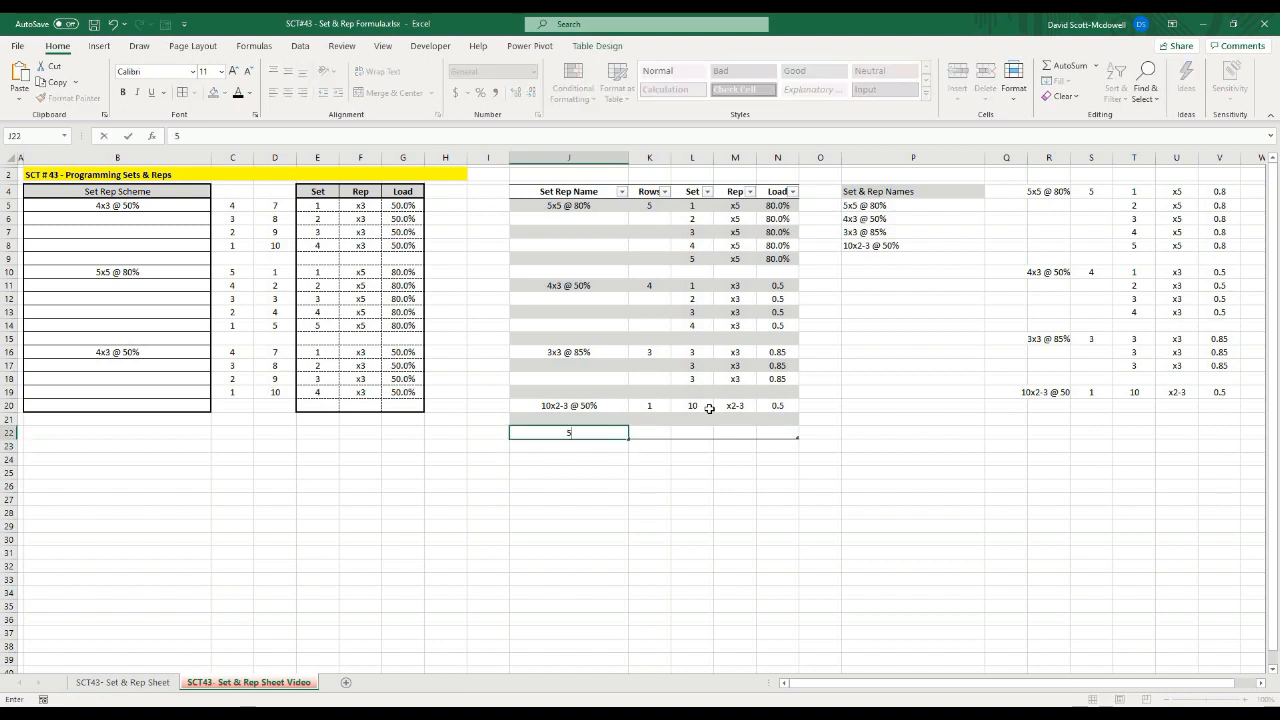
pyautogui.write('x8')
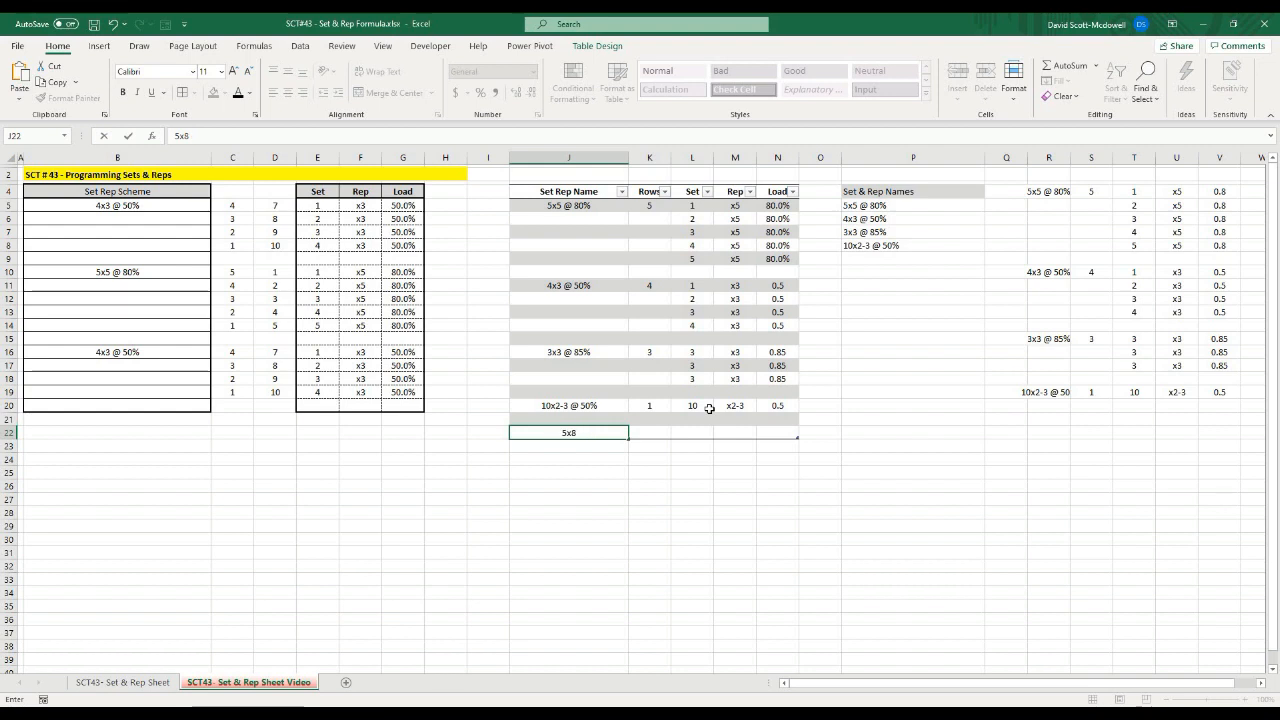
pyautogui.write('-10 @ RPE6')
pyautogui.press('Return')
pyautogui.press('Up')
pyautogui.press('Right')
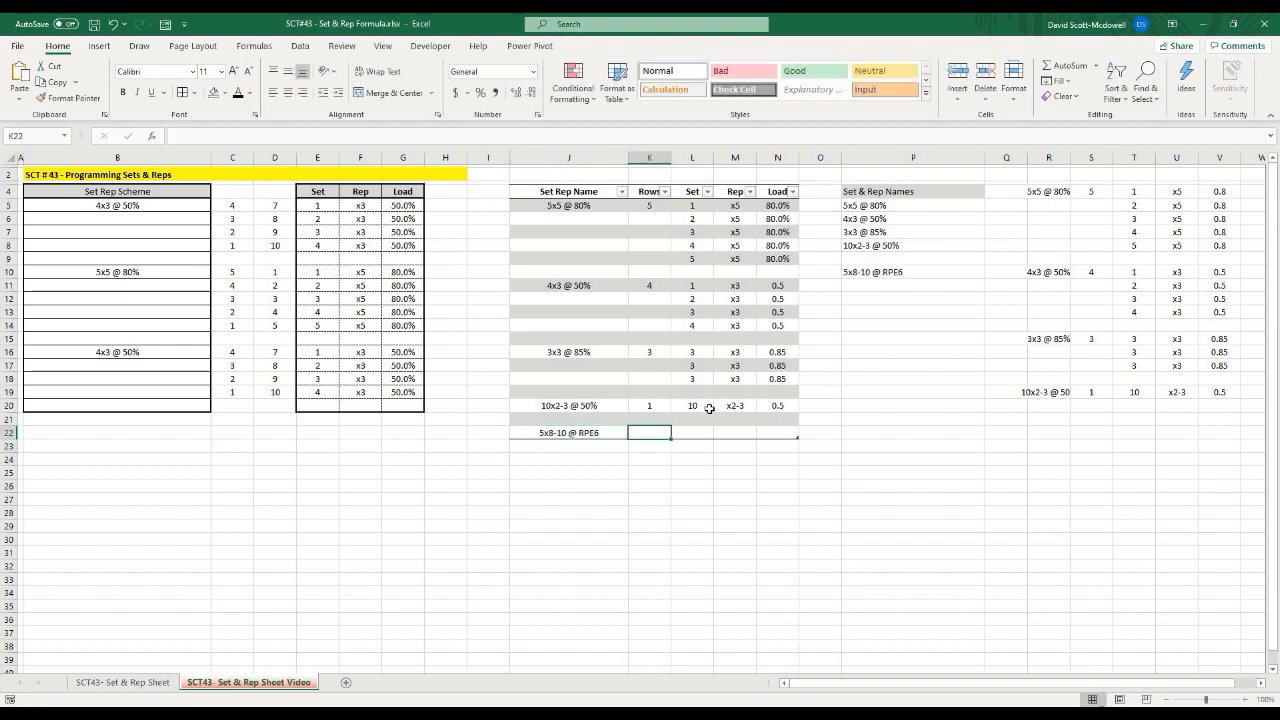
pyautogui.write('5')
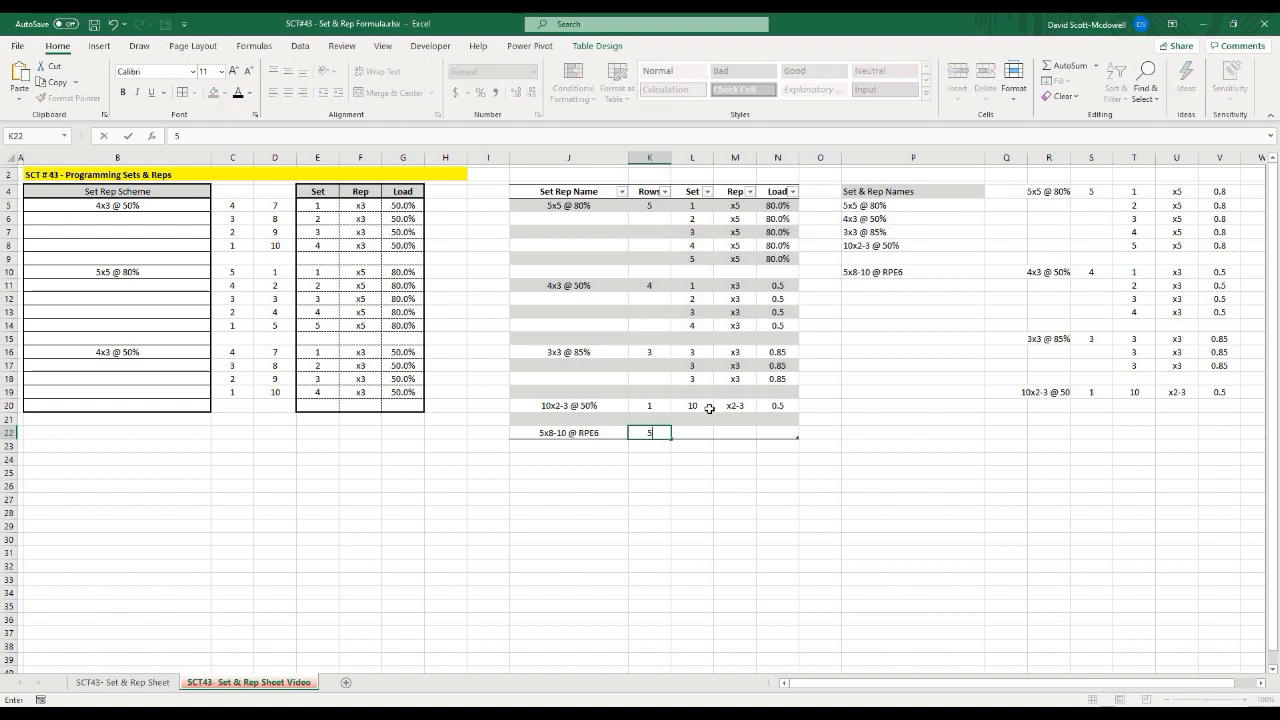
pyautogui.press('Tab')
pyautogui.write('8-10')
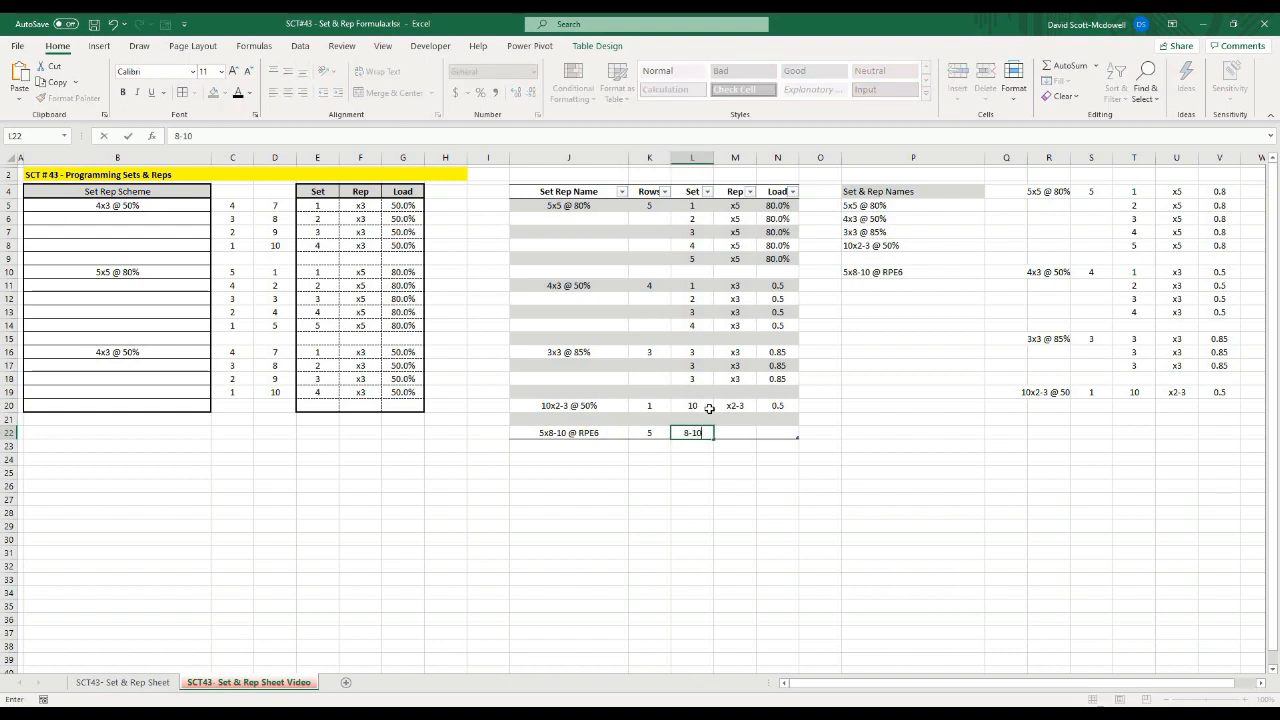
pyautogui.press('Tab')
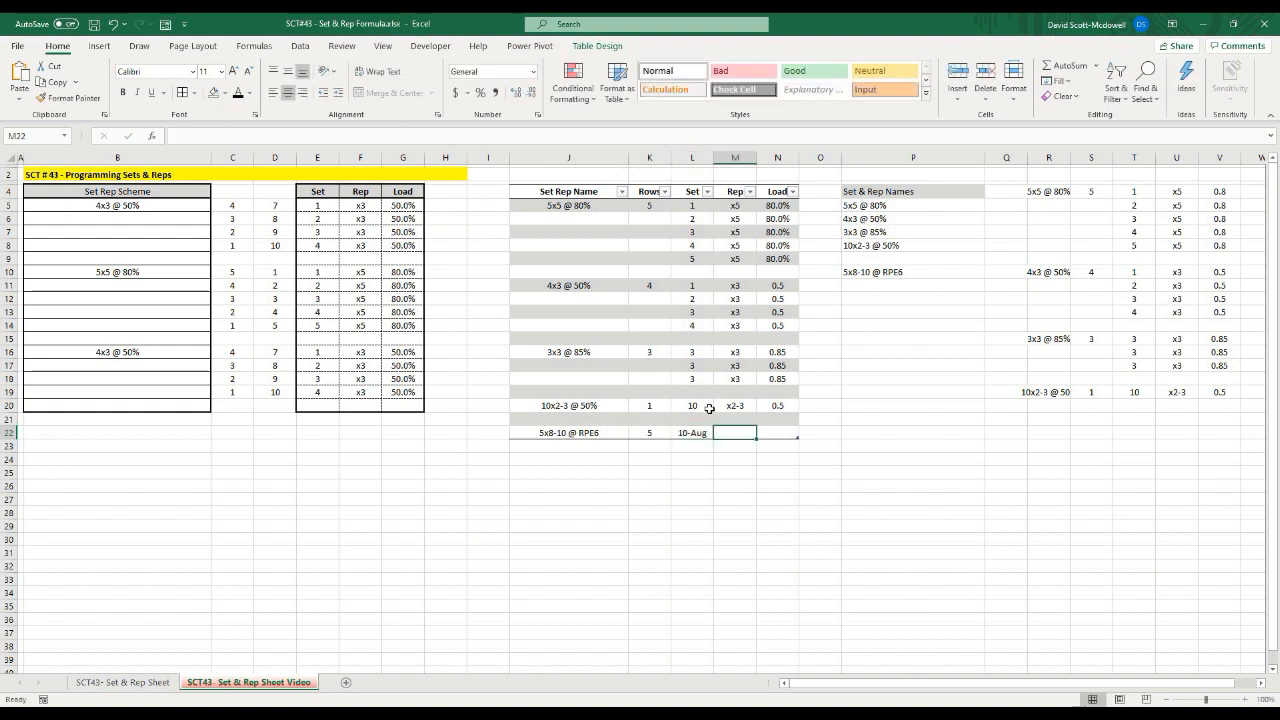
pyautogui.press('Left')
pyautogui.press('Delete')
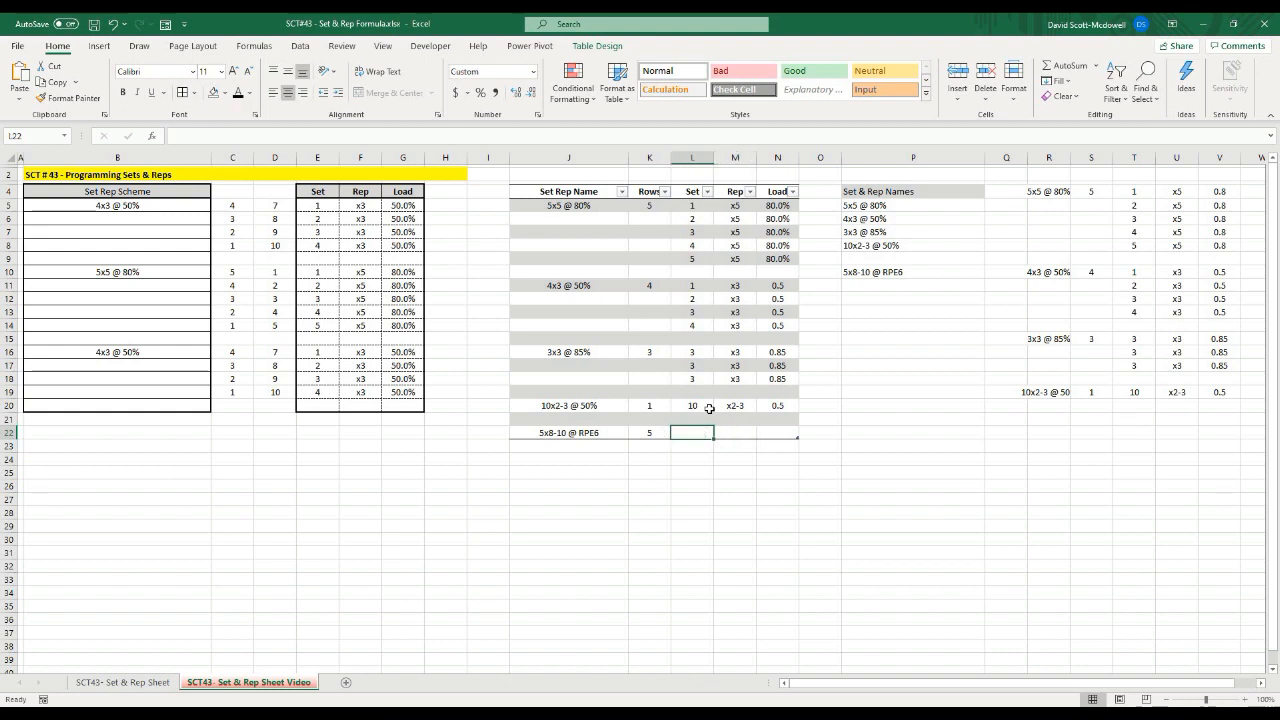
# Enter set number 1 in L22 and set the cell's number format to General
pyautogui.write('1')
pyautogui.press('Tab')
pyautogui.press('Left')
pyautogui.click(533, 71)
pyautogui.click(522, 97)
pyautogui.moveTo(733, 500); pyautogui.dragTo(693, 474)
pyautogui.click(692, 433)
# Enter set numbers 2, 3, 4 and 5 in L23:L26 for the 5x8-10 @ RPE6 scheme
pyautogui.press('Return')
pyautogui.write('2')
pyautogui.press('Return')
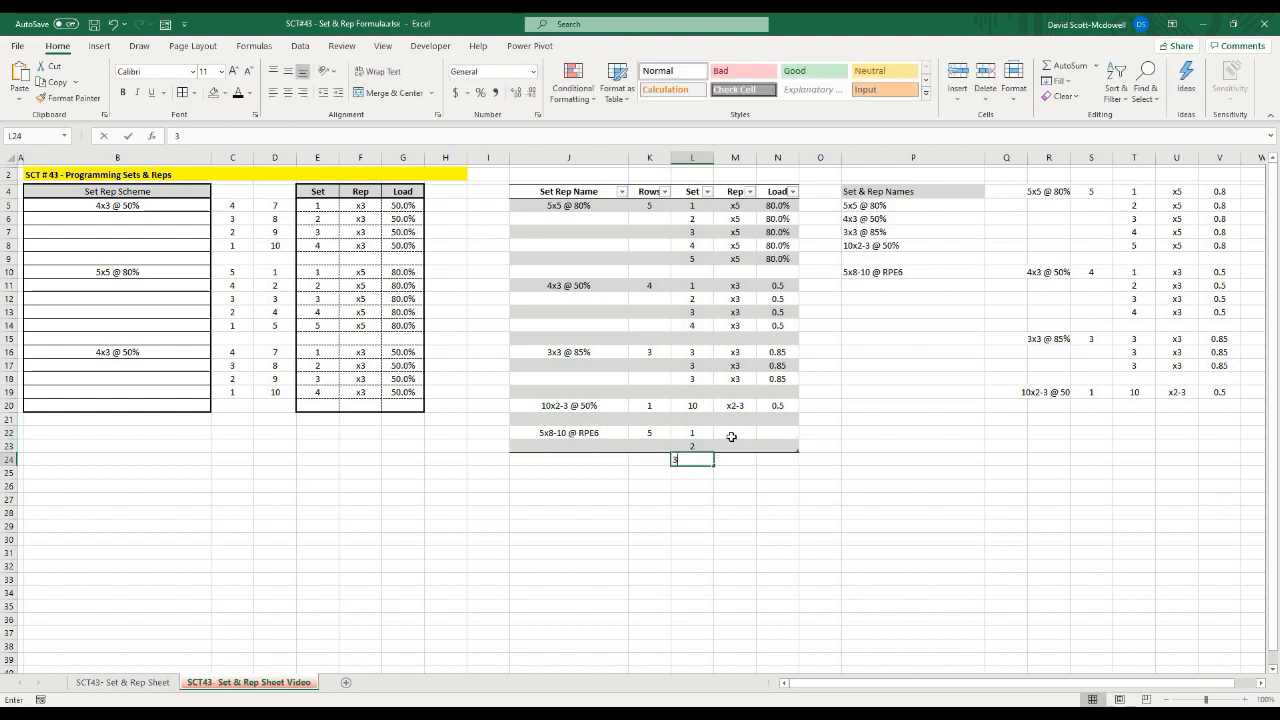
pyautogui.write('3')
pyautogui.press('Return')
pyautogui.write('4')
pyautogui.press('Return')
pyautogui.write('5')
pyautogui.click(739, 435)
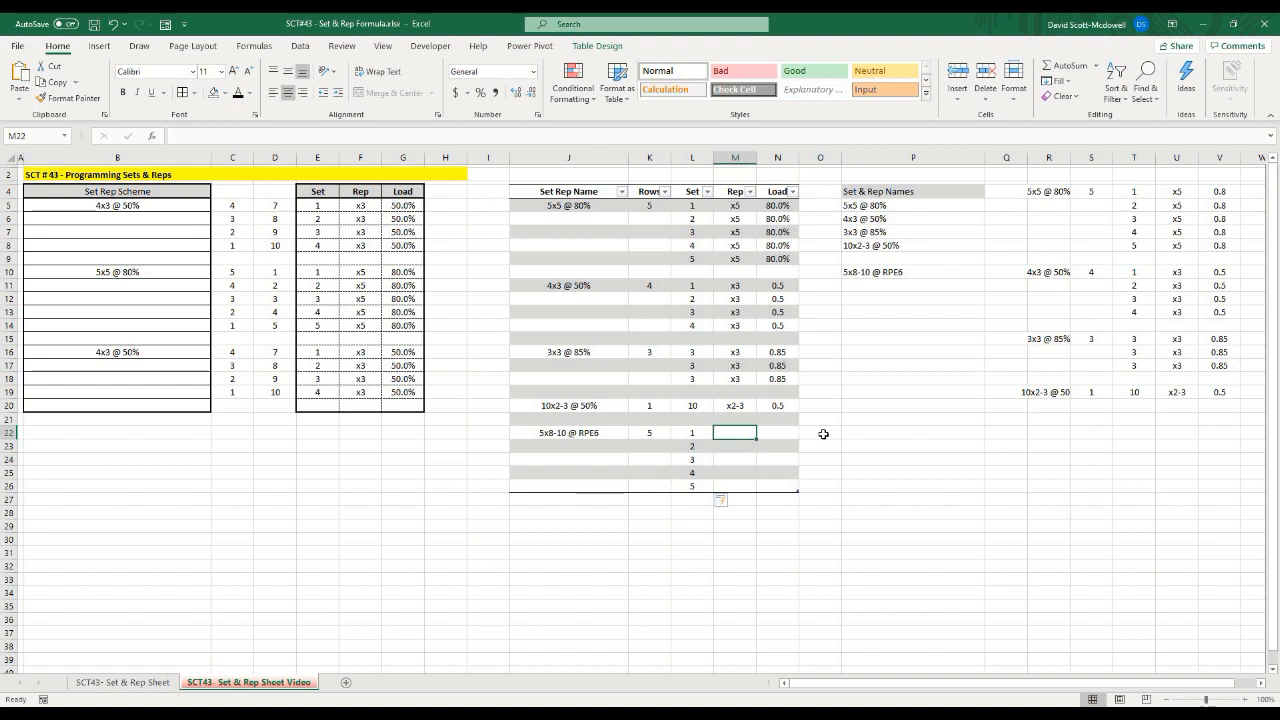
pyautogui.write('8-10')
pyautogui.press('Return')
pyautogui.press('Up')
# Format M22 as Text and enter 8-10 as its reps
pyautogui.click(533, 72)
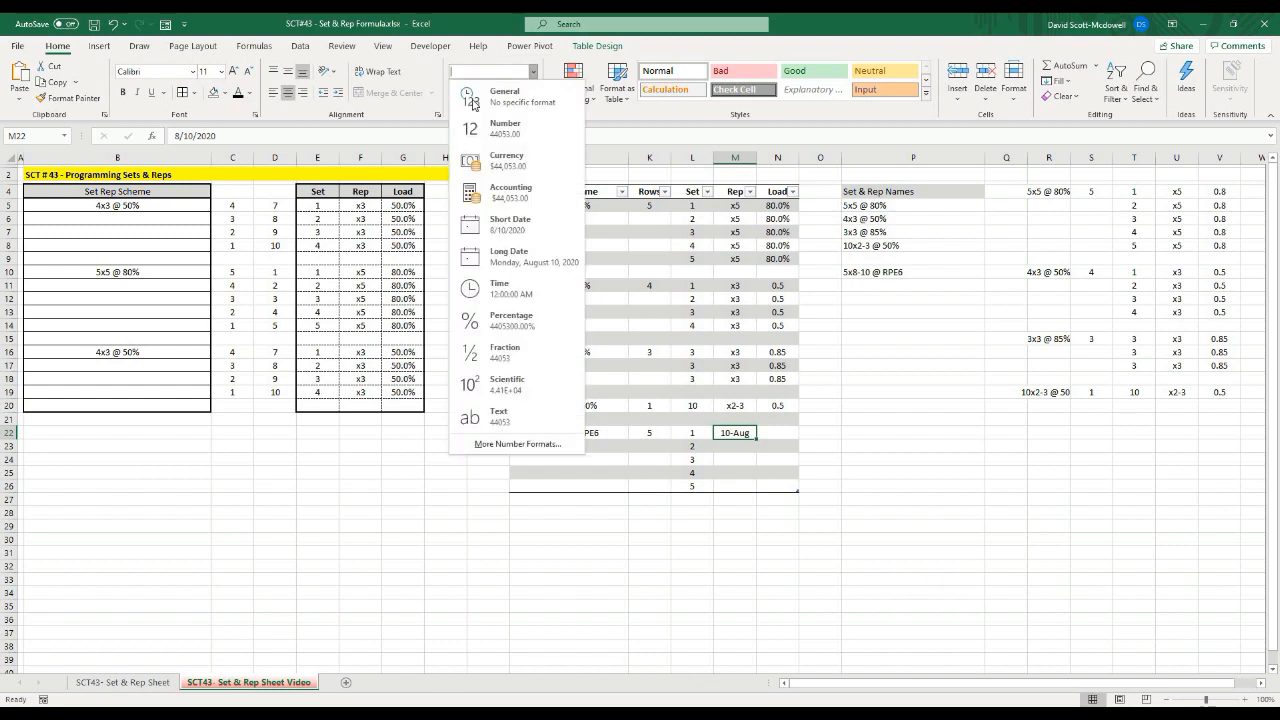
pyautogui.click(497, 415)
pyautogui.write('8-1')
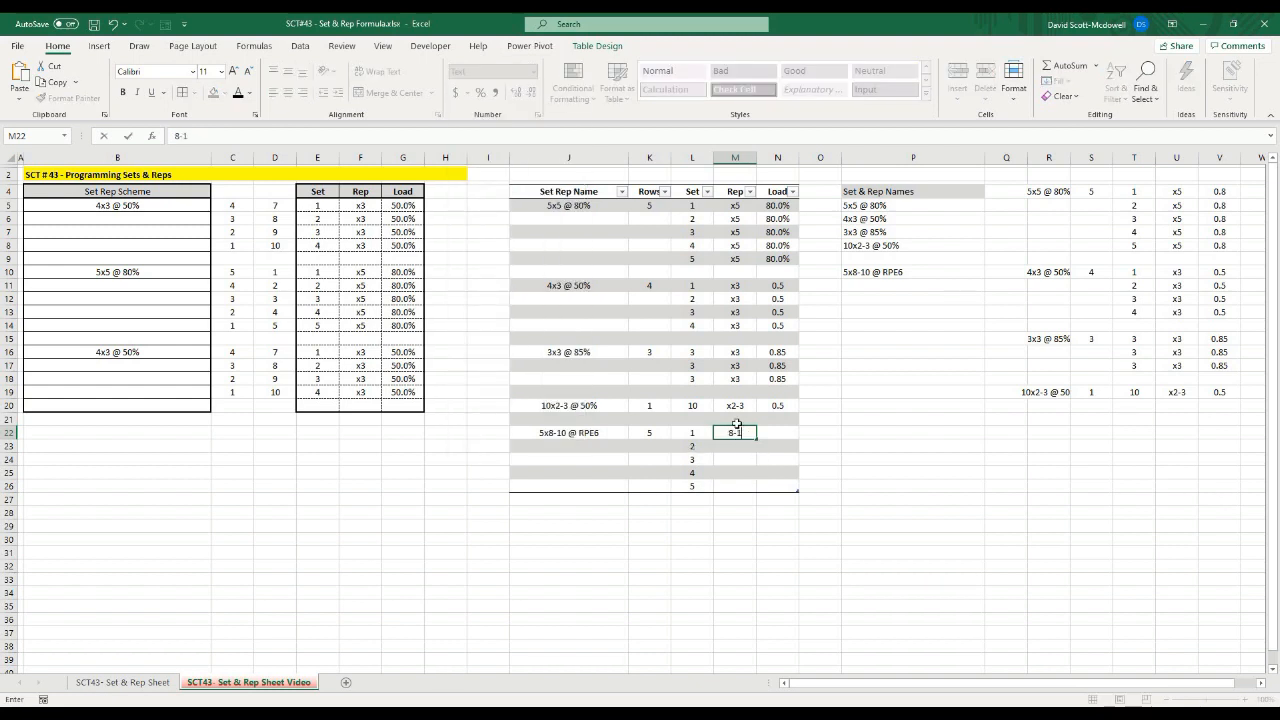
pyautogui.write('0')
pyautogui.press('Return')
pyautogui.press('Up')
# Copy the 8-10 reps from M22 into M23:M26
pyautogui.hotkey('ctrl', 'c')
pyautogui.click(746, 450)
pyautogui.hotkey('ctrl', 'v')
pyautogui.click(746, 462)
pyautogui.hotkey('ctrl', 'v')
pyautogui.press('ctrl')
pyautogui.click(737, 479)
pyautogui.click(735, 476)
pyautogui.hotkey('ctrl', 'v')
pyautogui.click(735, 487)
pyautogui.hotkey('ctrl', 'v')
pyautogui.click(736, 525)
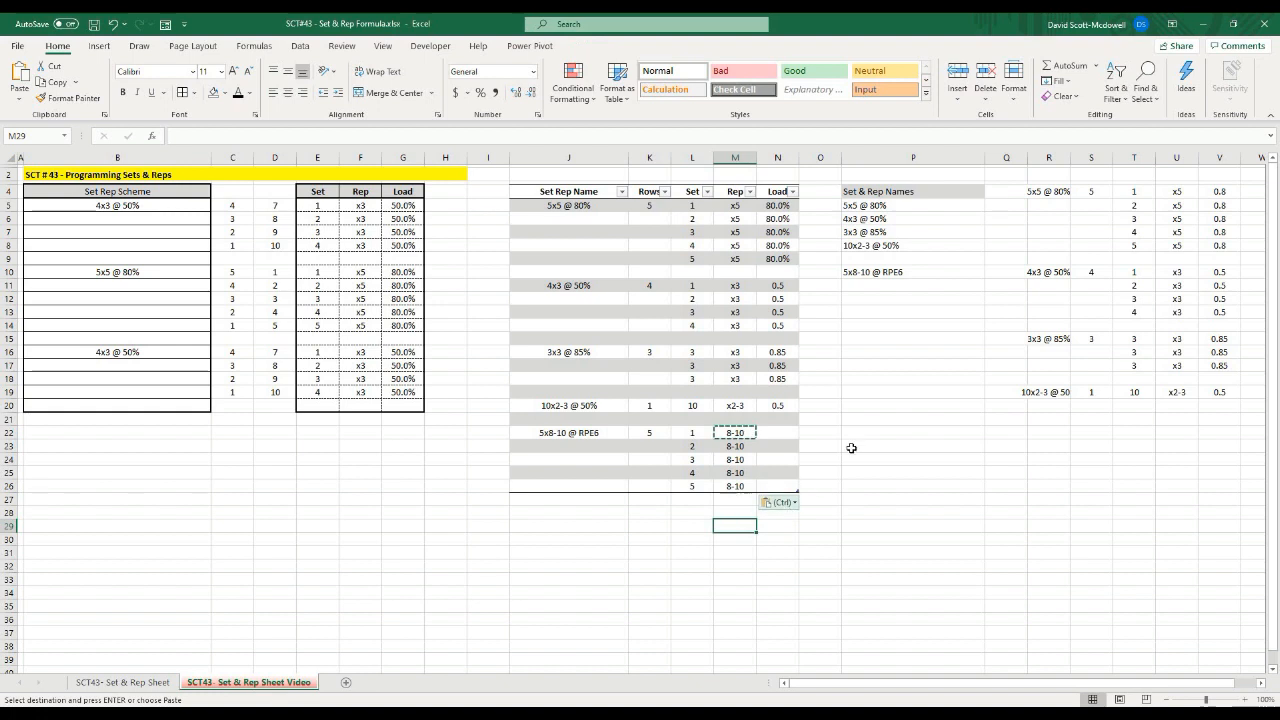
pyautogui.press('Escape')
# Enter RPE6 as the load for all five sets of the new scheme in N22:N26
pyautogui.click(783, 430)
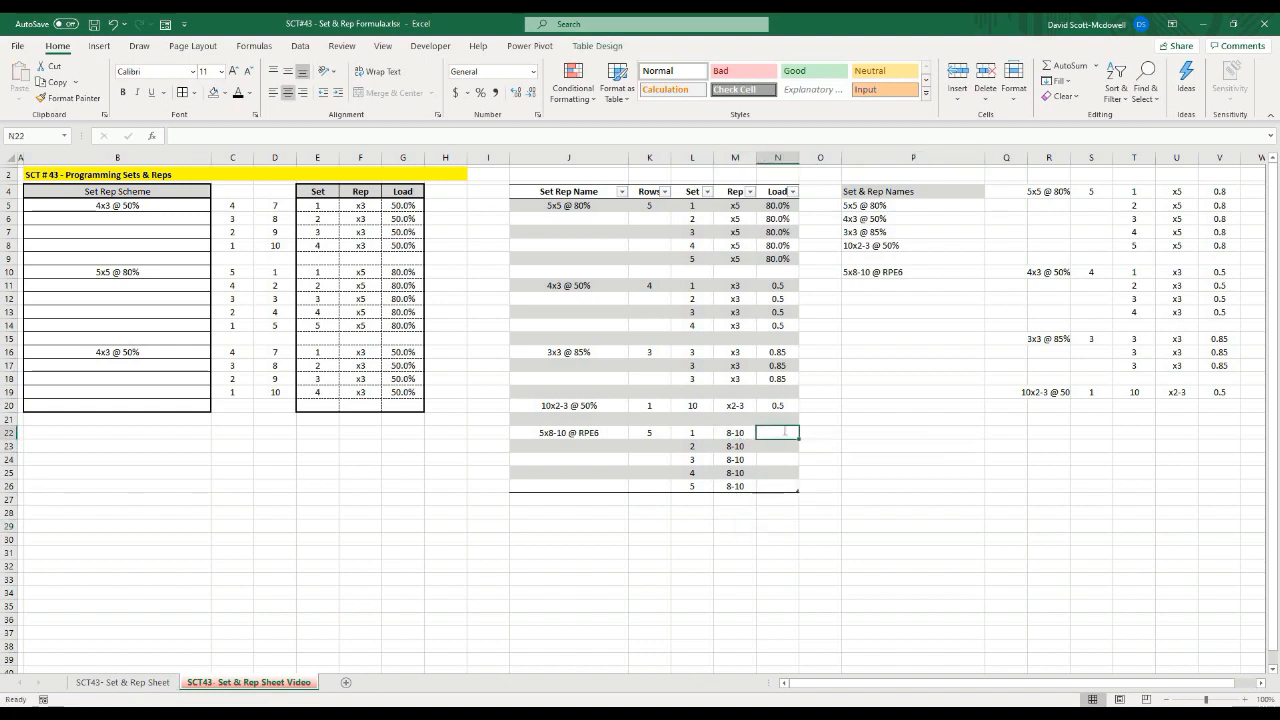
pyautogui.write('REP')
pyautogui.press('BackSpace')
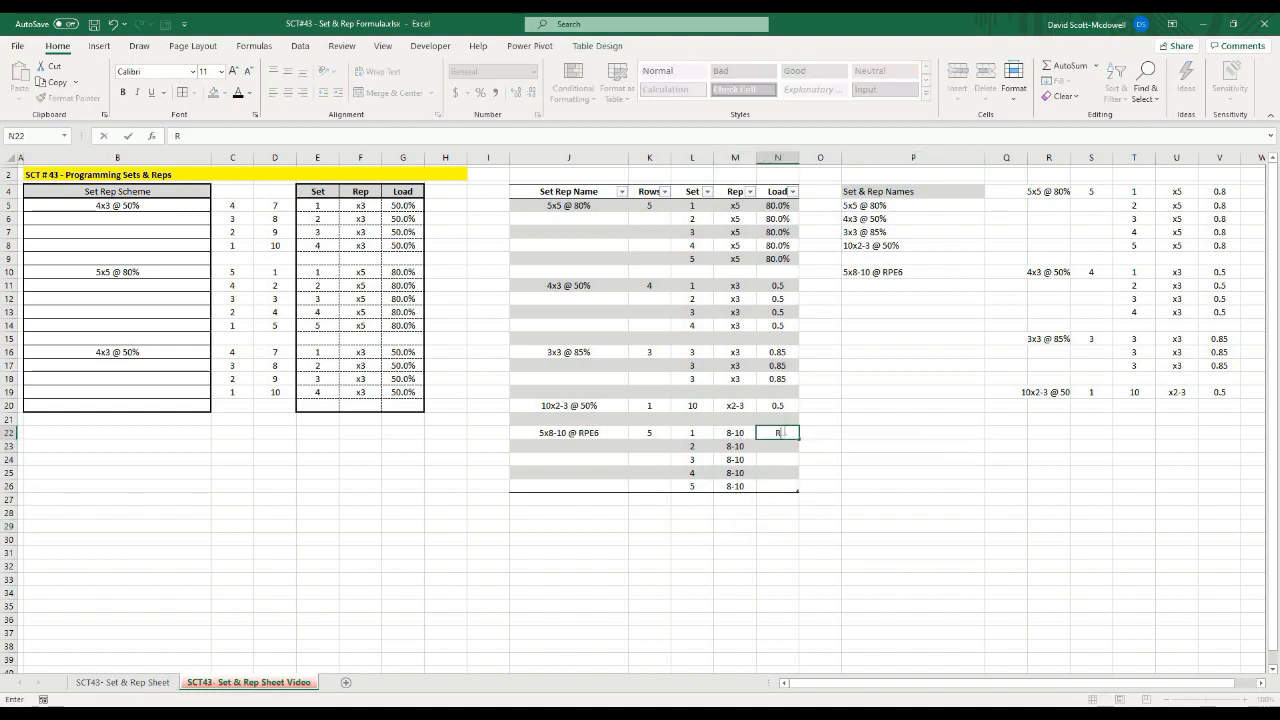
pyautogui.write('6')
pyautogui.press('Return')
pyautogui.write('RPE6')
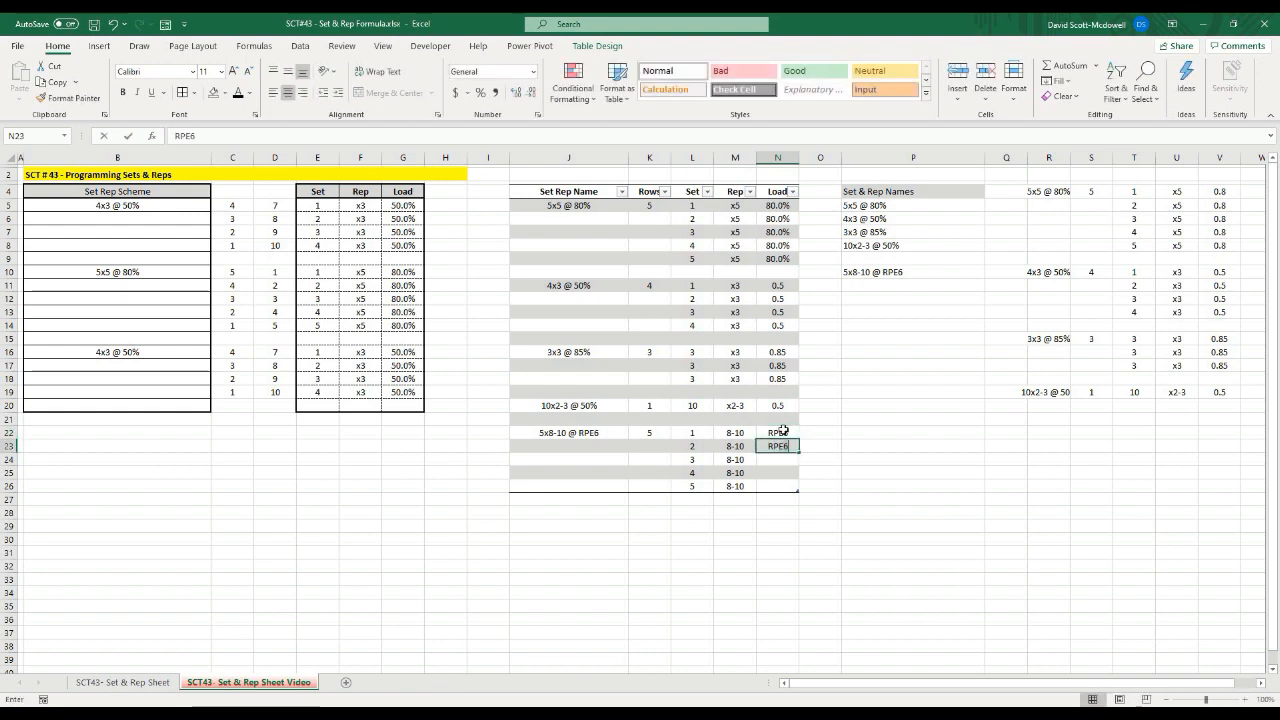
pyautogui.press('Return')
pyautogui.write('RPE6')
pyautogui.press('Return')
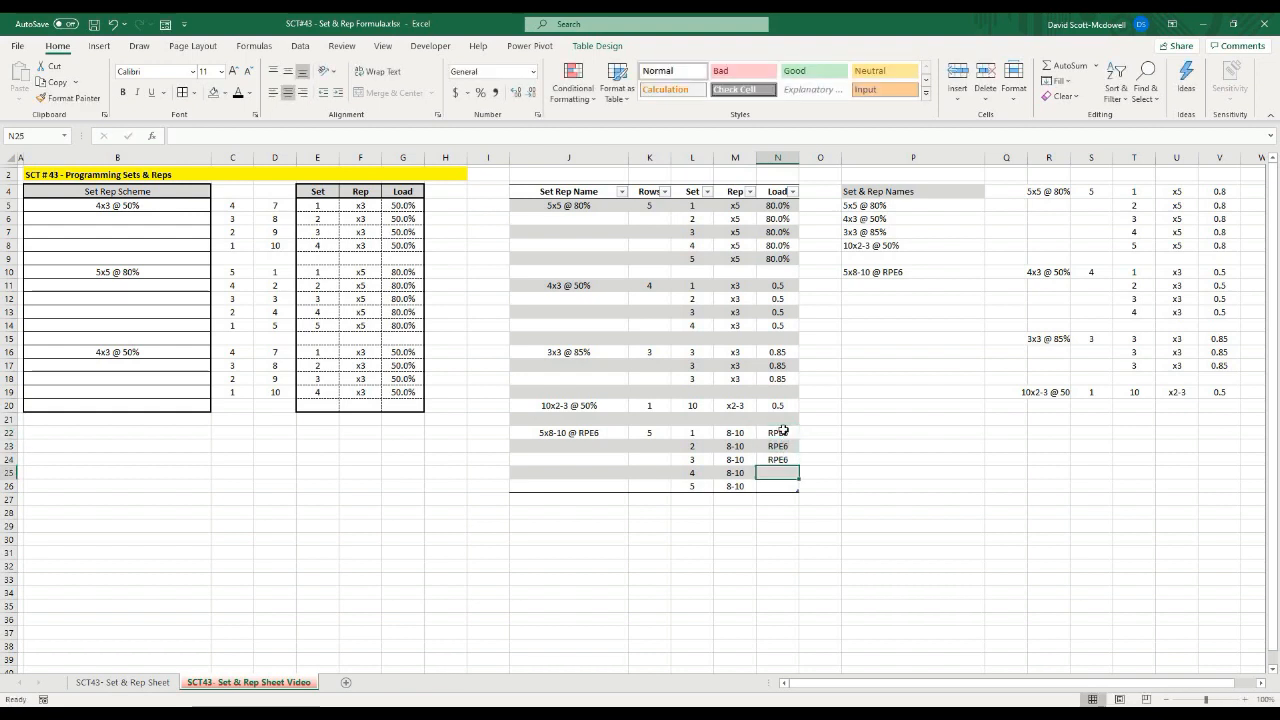
pyautogui.write('RPE6')
pyautogui.press('Return')
pyautogui.write('RPE6')
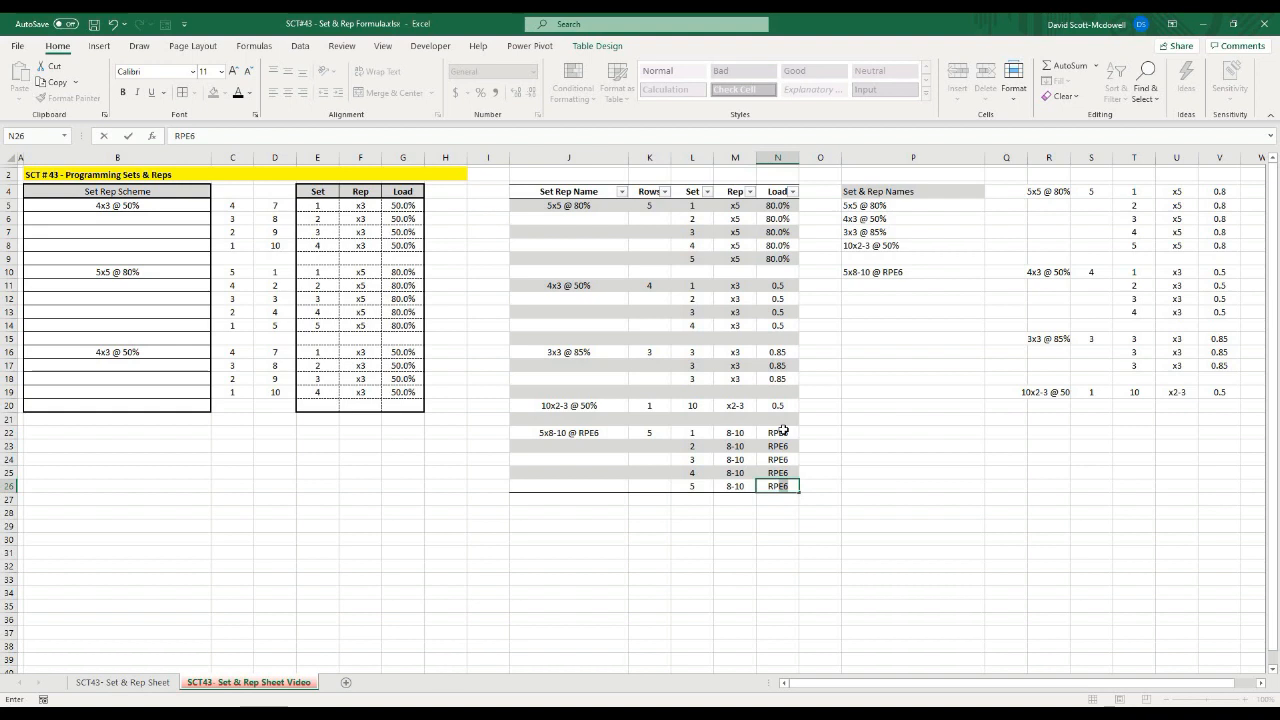
pyautogui.click(870, 473)
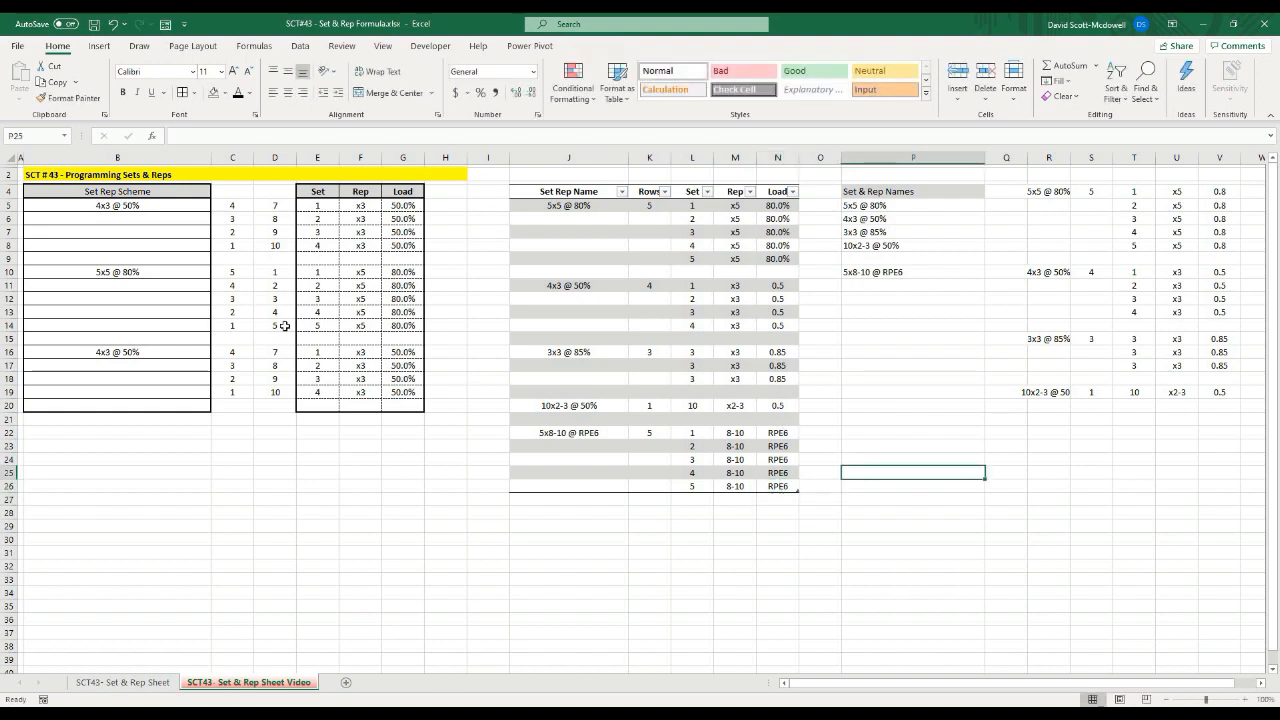
# Choose the new 5x8-10 @ RPE6 scheme in cell B5
pyautogui.click(155, 207)
pyautogui.click(217, 205)
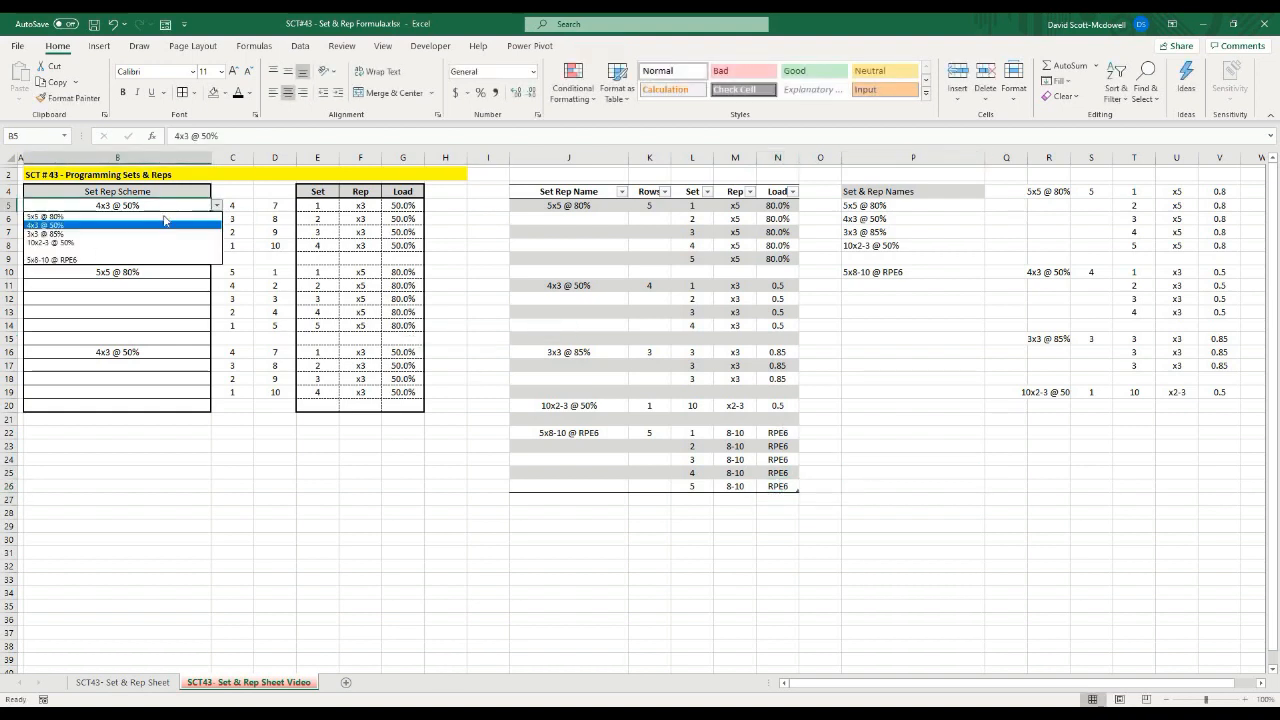
pyautogui.click(93, 260)
pyautogui.click(360, 498)
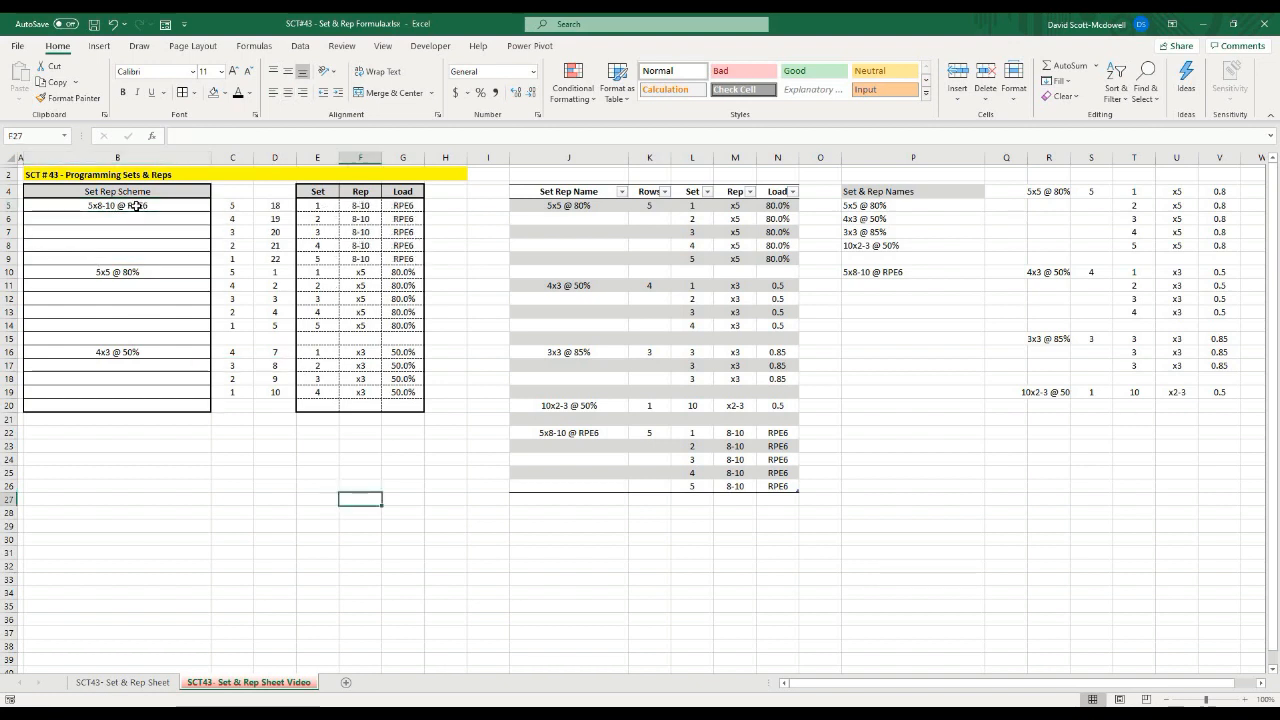
# Clear J21, the scheme name cell in the blank table row above 5x8-10 @ RPE6
pyautogui.click(190, 206)
pyautogui.click(222, 206)
pyautogui.click(193, 207)
pyautogui.click(578, 540)
pyautogui.click(545, 430)
pyautogui.click(550, 419)
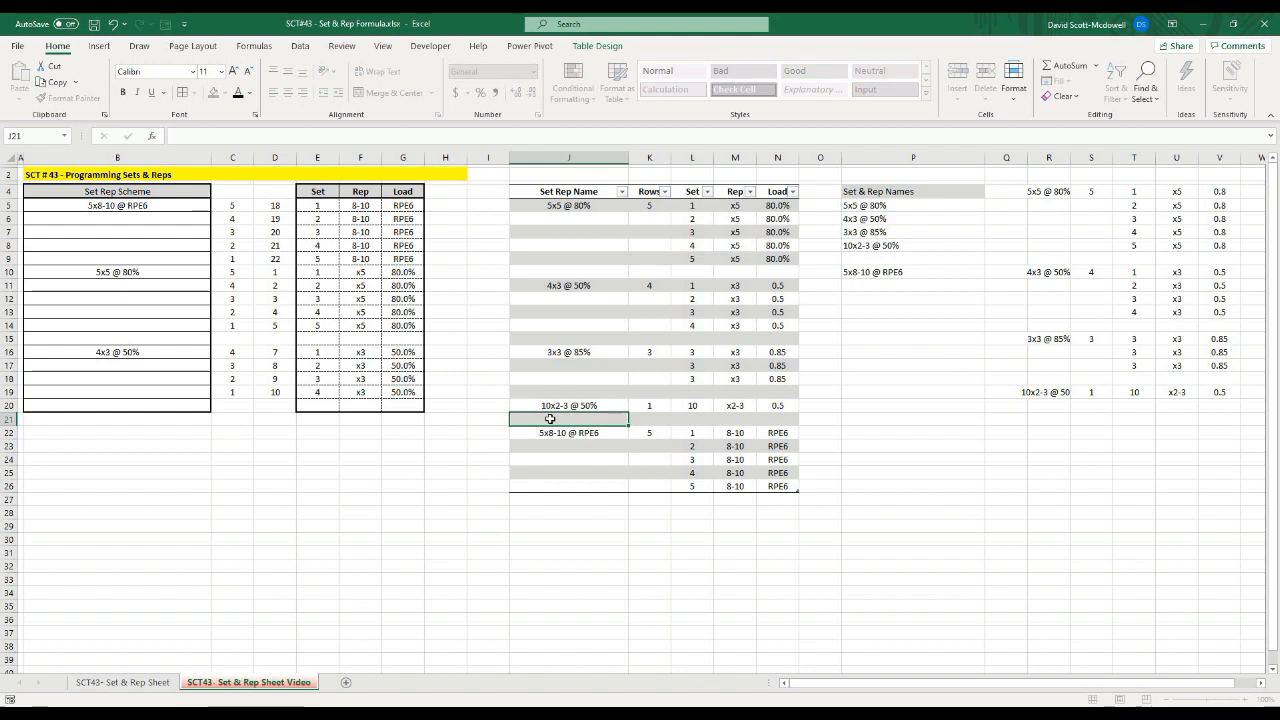
pyautogui.click(680, 616)
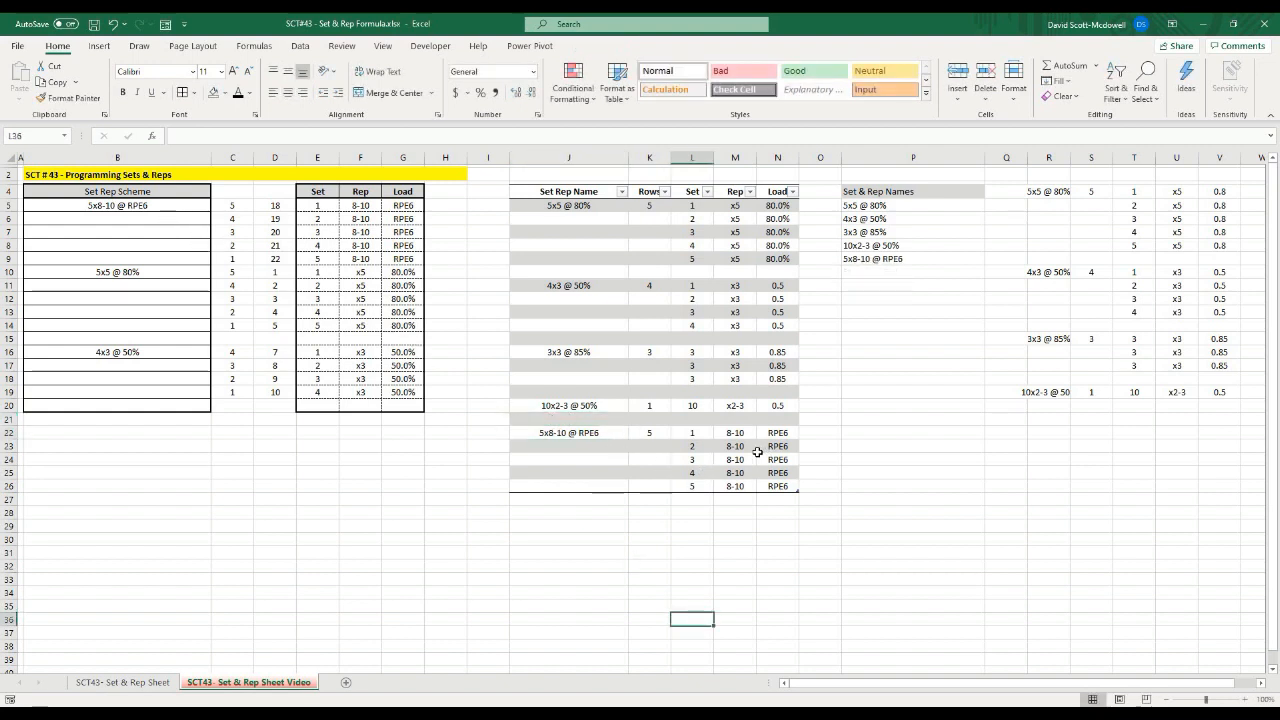
pyautogui.click(641, 556)
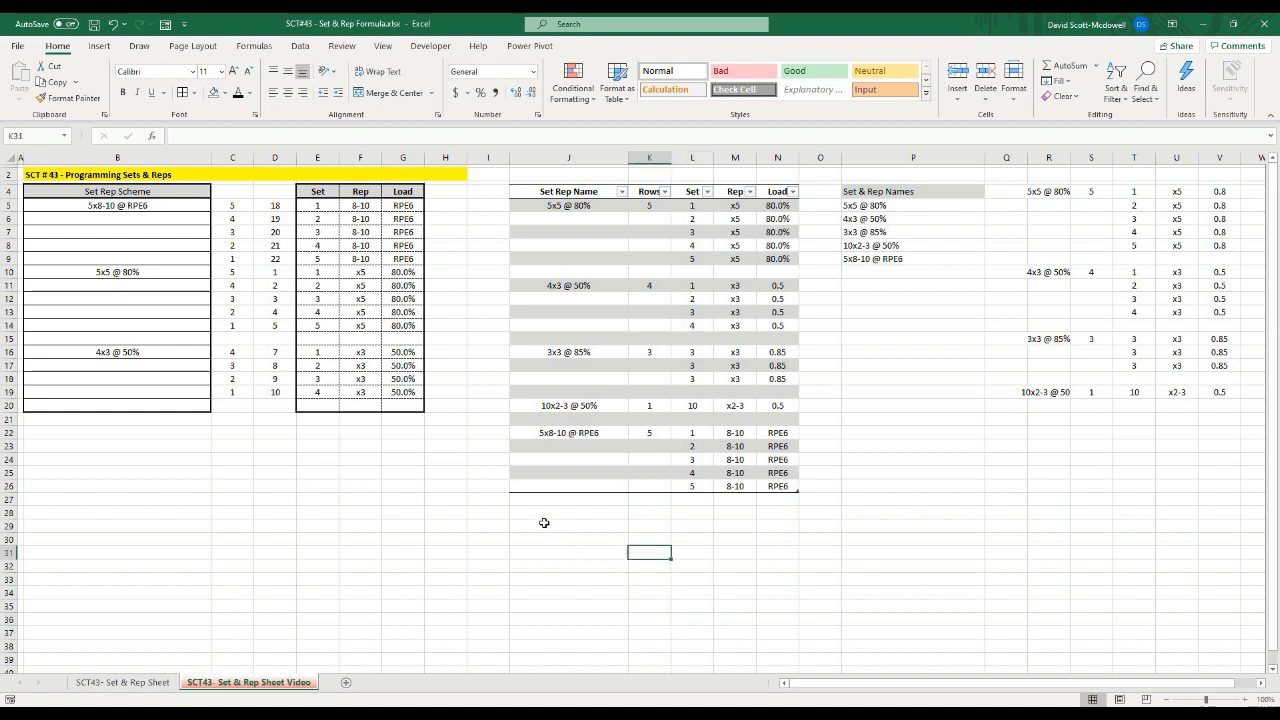
pyautogui.click(544, 522)
pyautogui.click(643, 445)
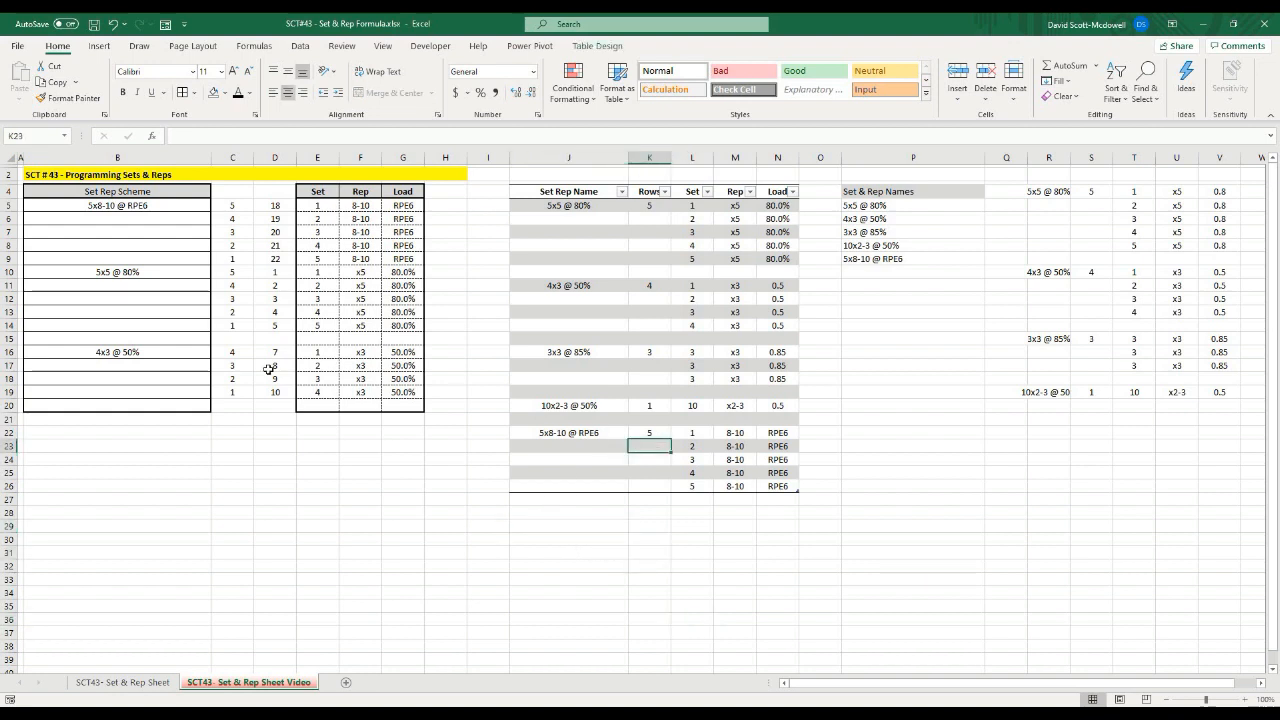
pyautogui.click(647, 460)
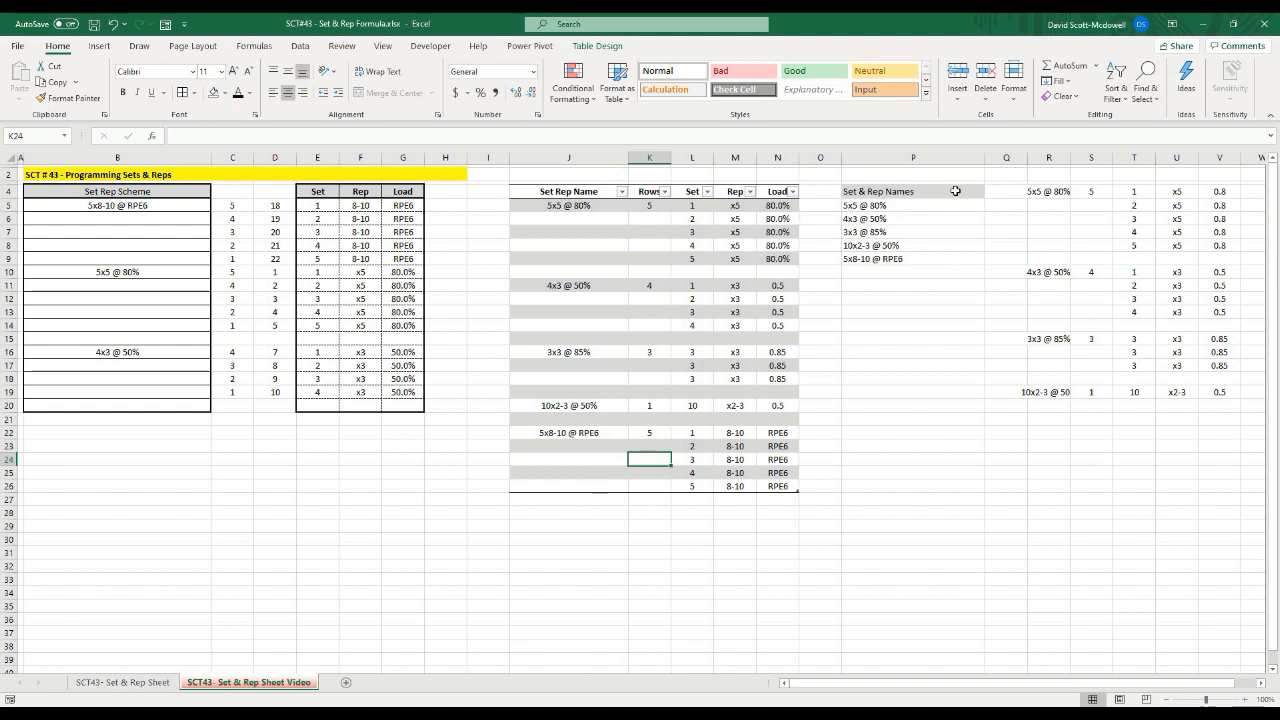
# Choose the 10x2-3 @ 50% scheme in cell B5
pyautogui.click(108, 208)
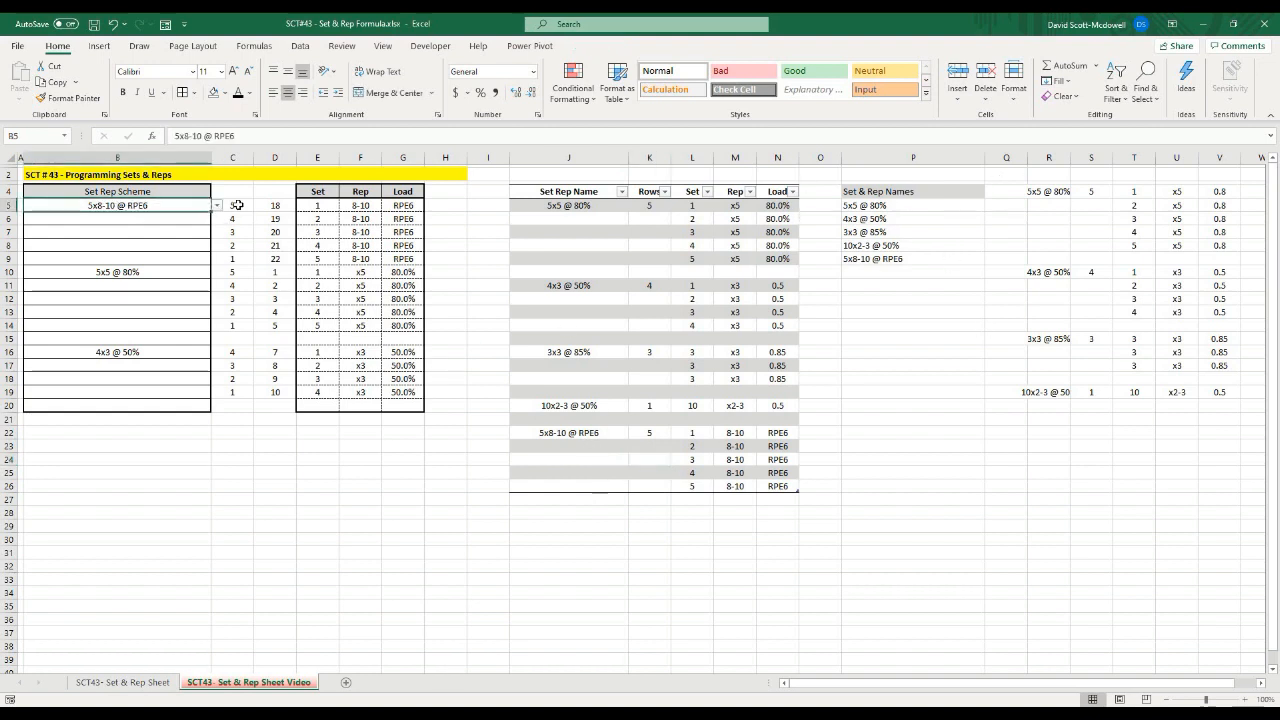
pyautogui.click(217, 205)
pyautogui.click(136, 243)
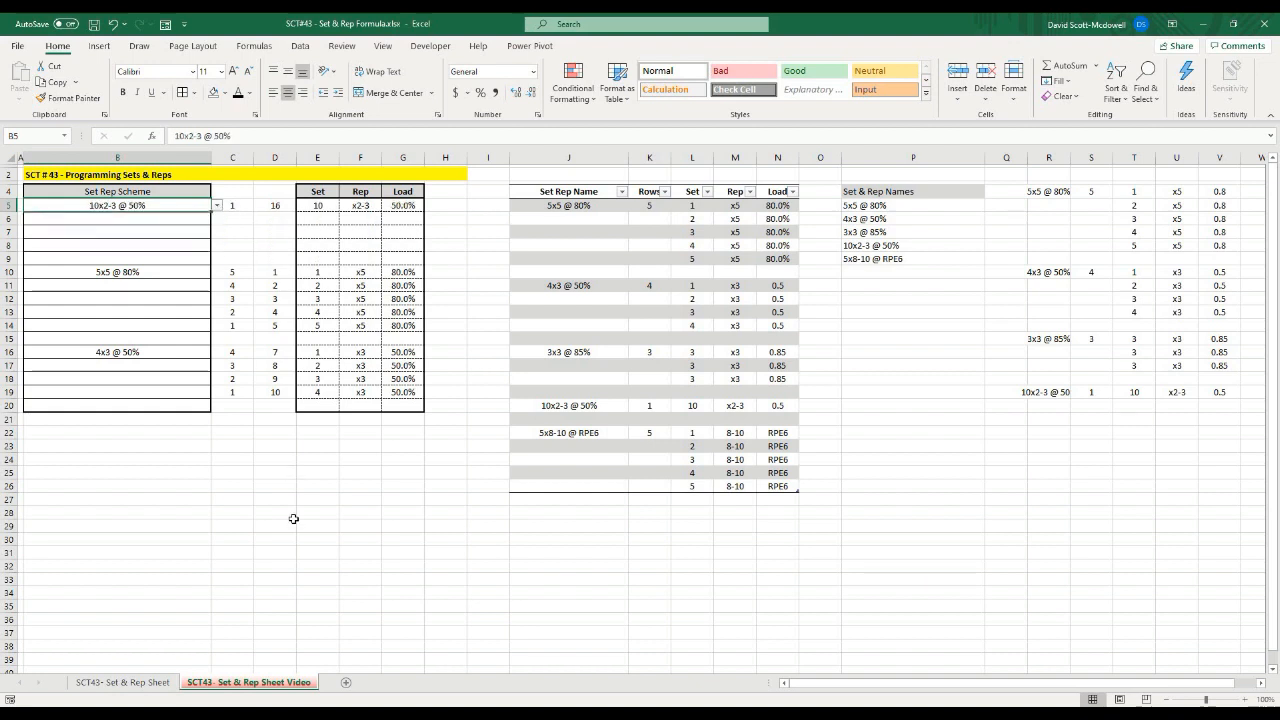
pyautogui.moveTo(294, 514); pyautogui.dragTo(294, 523)
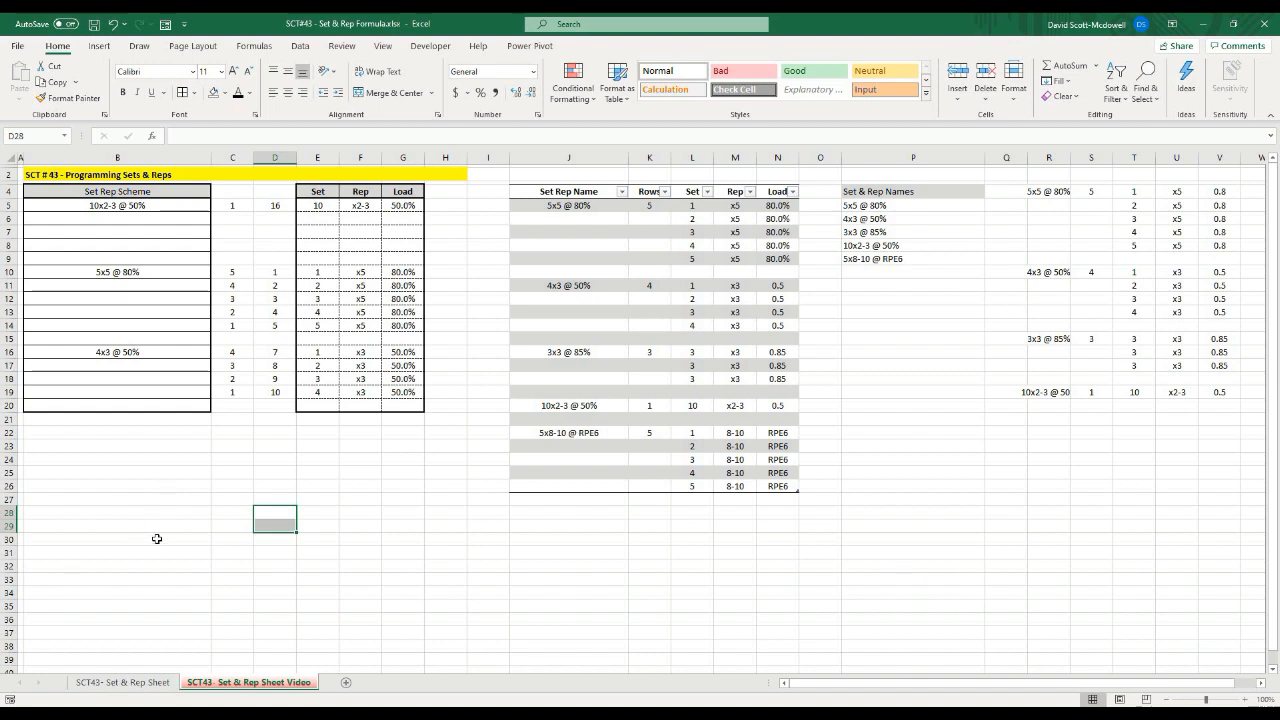
pyautogui.click(170, 619)
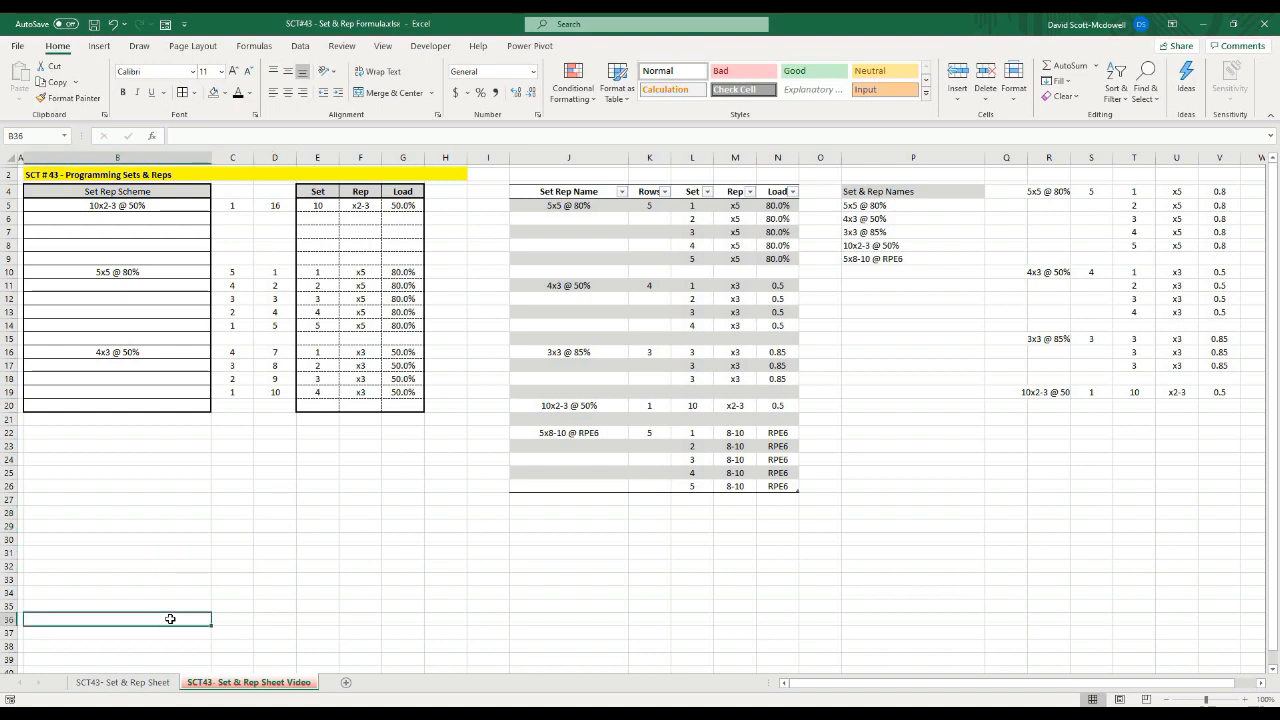